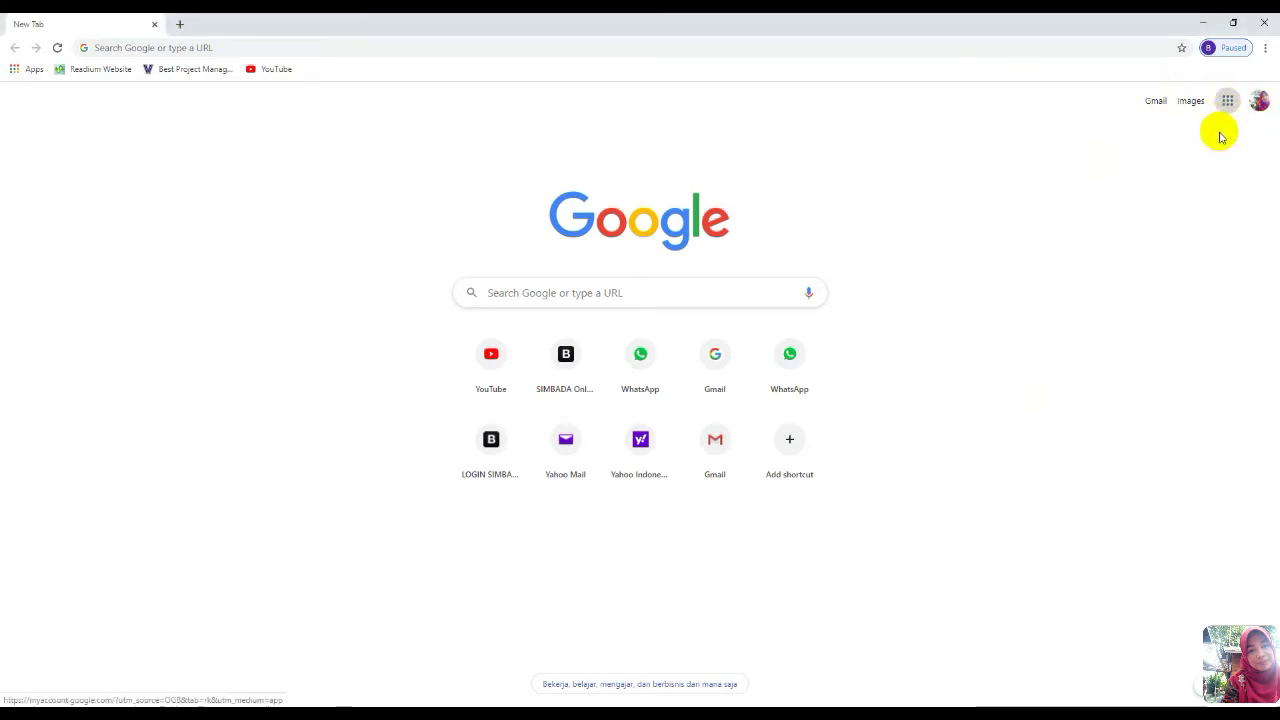
- Open Google Drive from the Google apps and create a new blank Google Sites site
click(1225, 101)
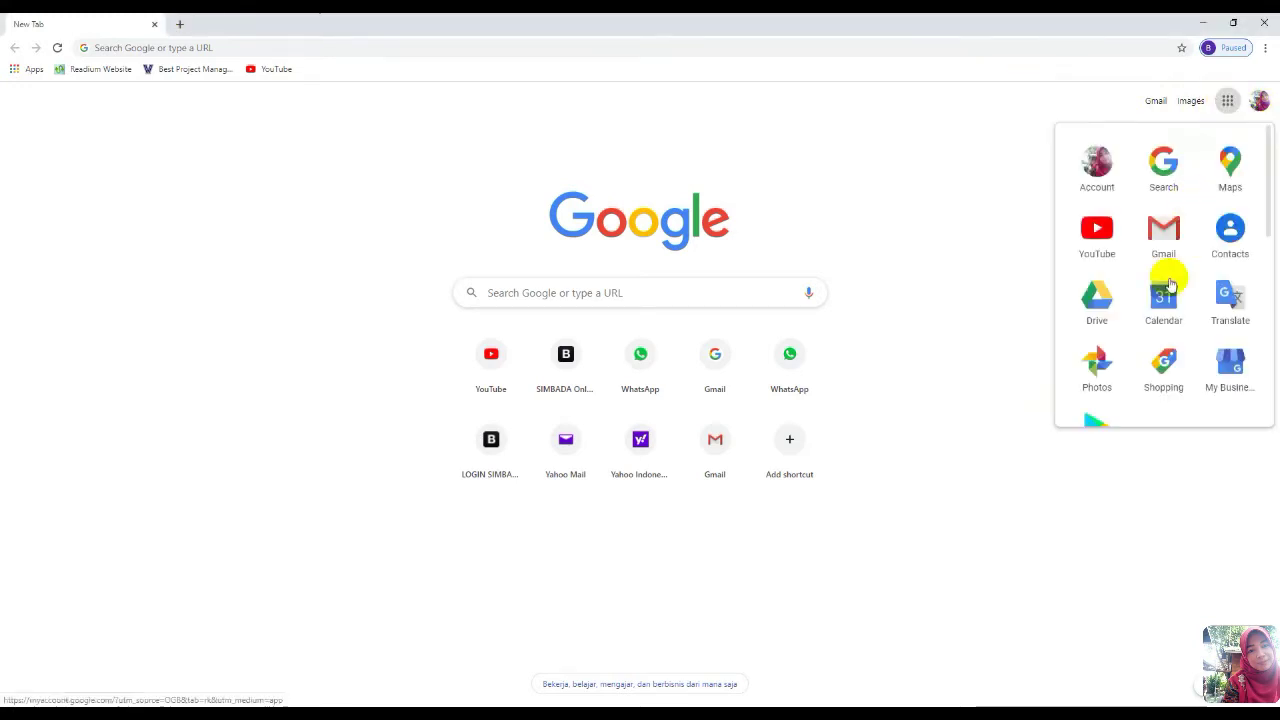
click(1095, 303)
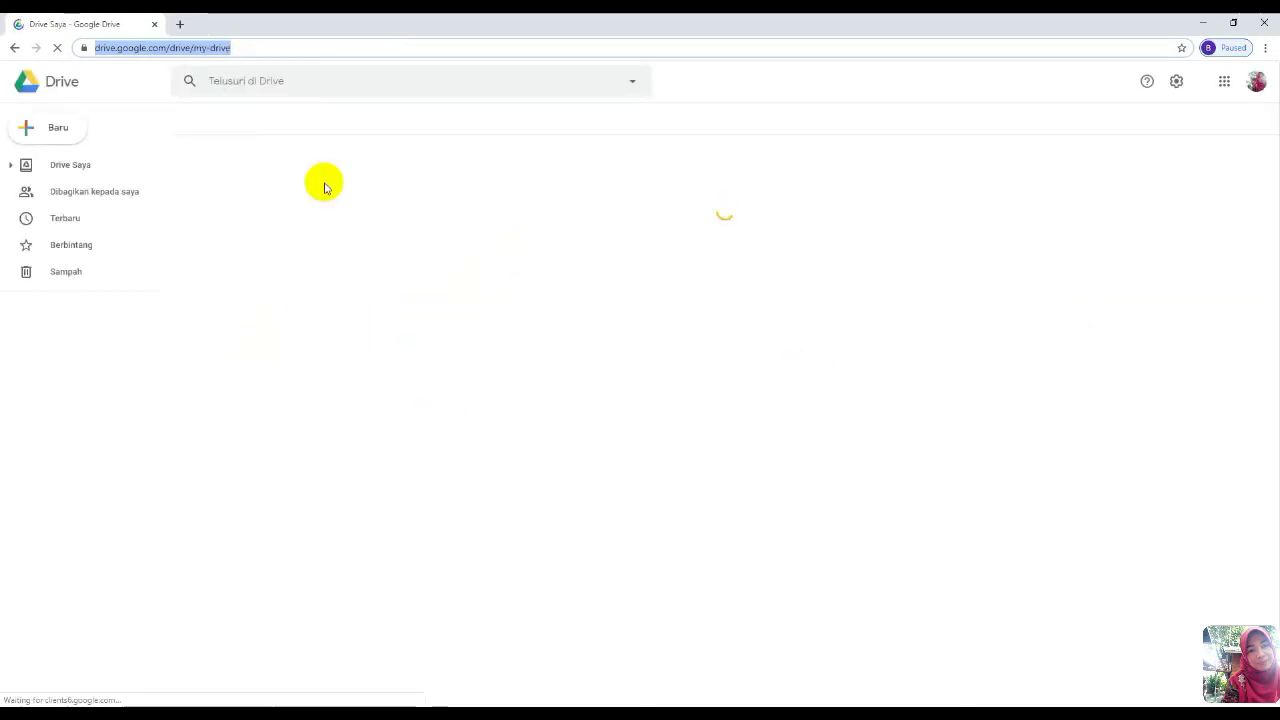
click(57, 133)
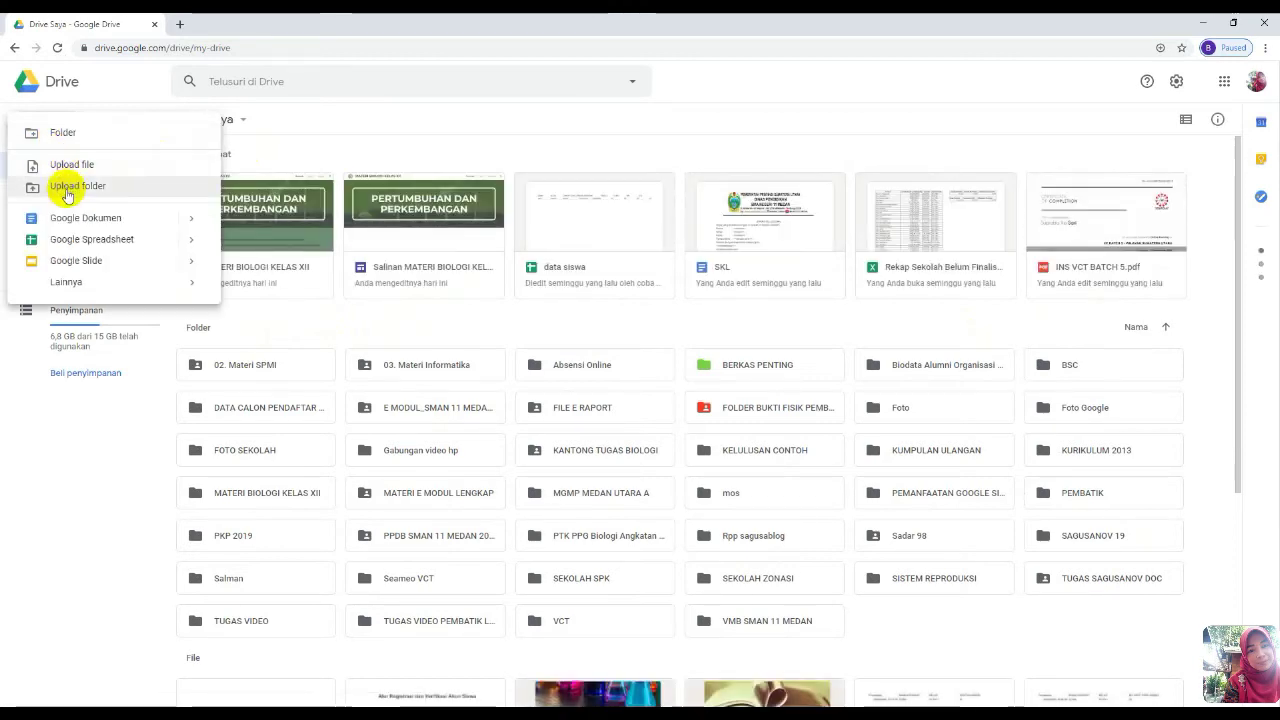
mouse_move(79, 287)
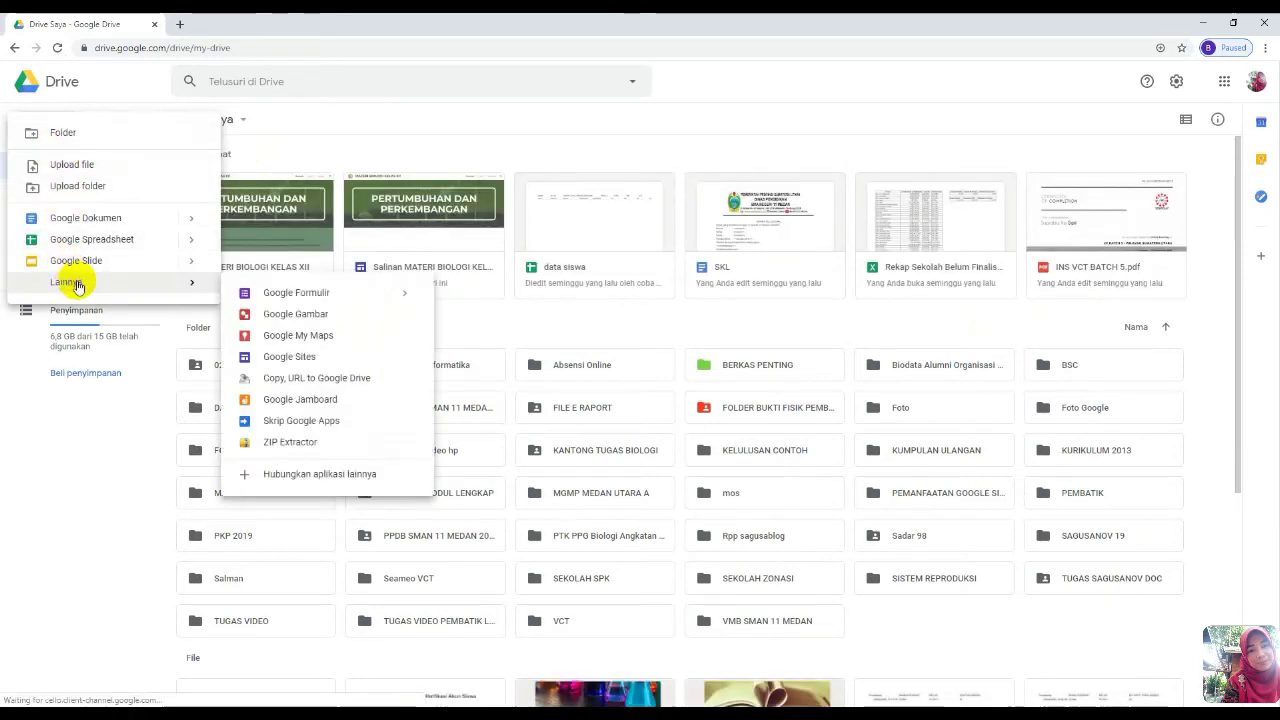
click(273, 358)
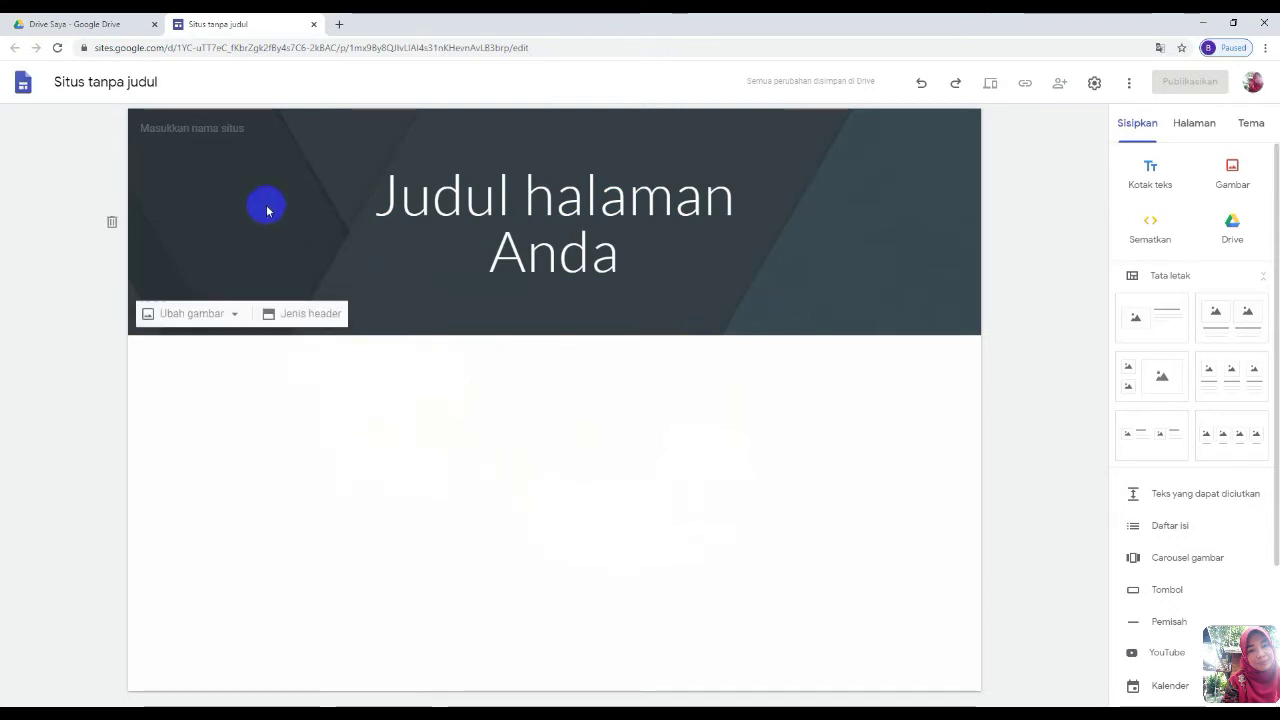
click(229, 123)
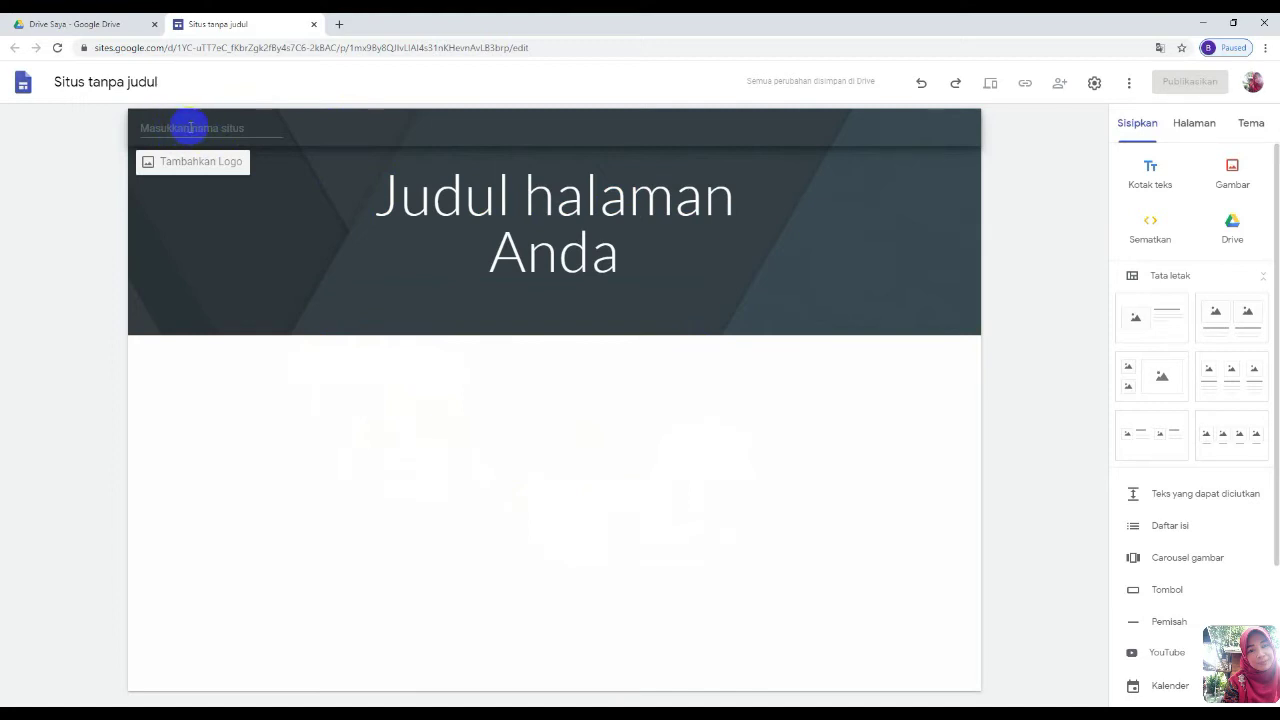
click(288, 123)
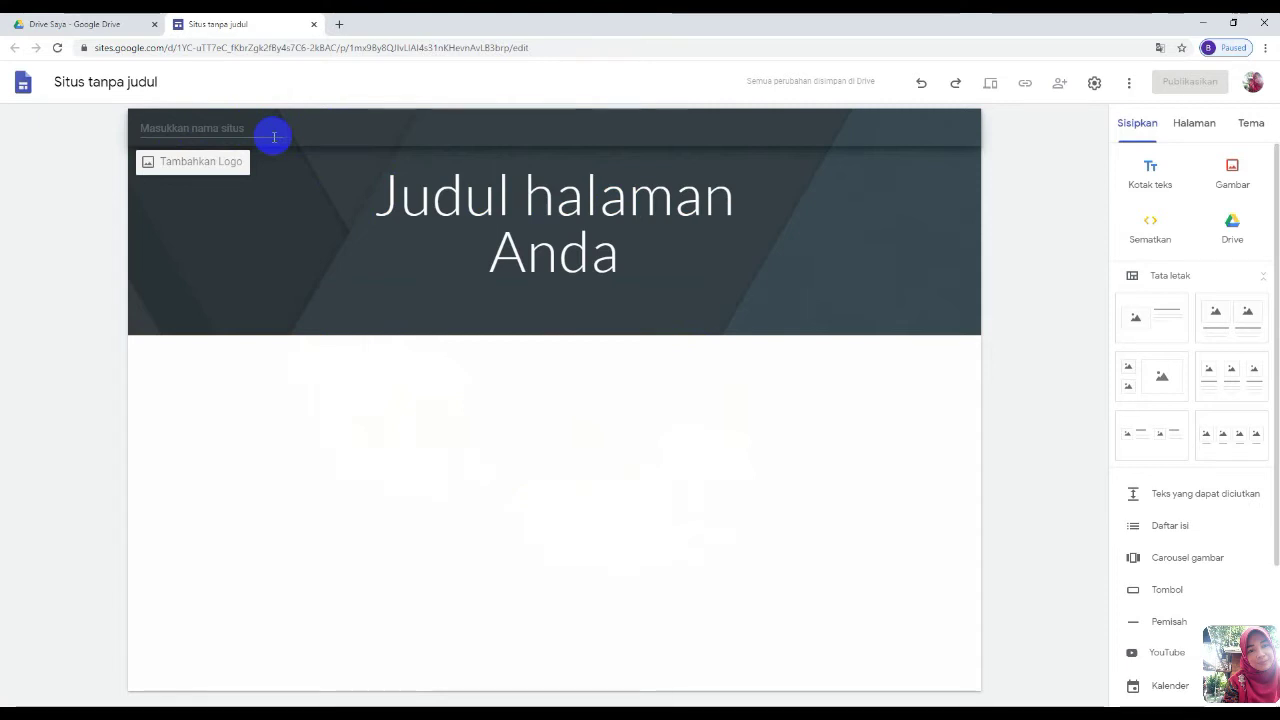
click(280, 120)
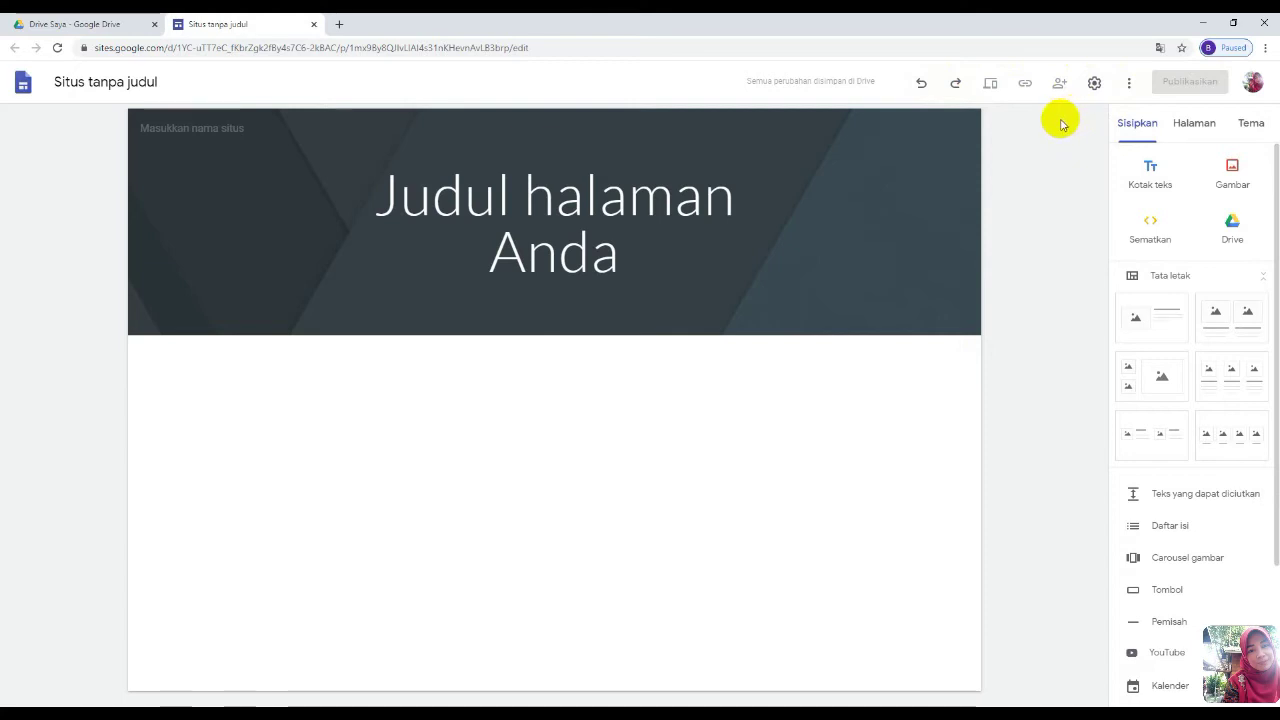
click(963, 150)
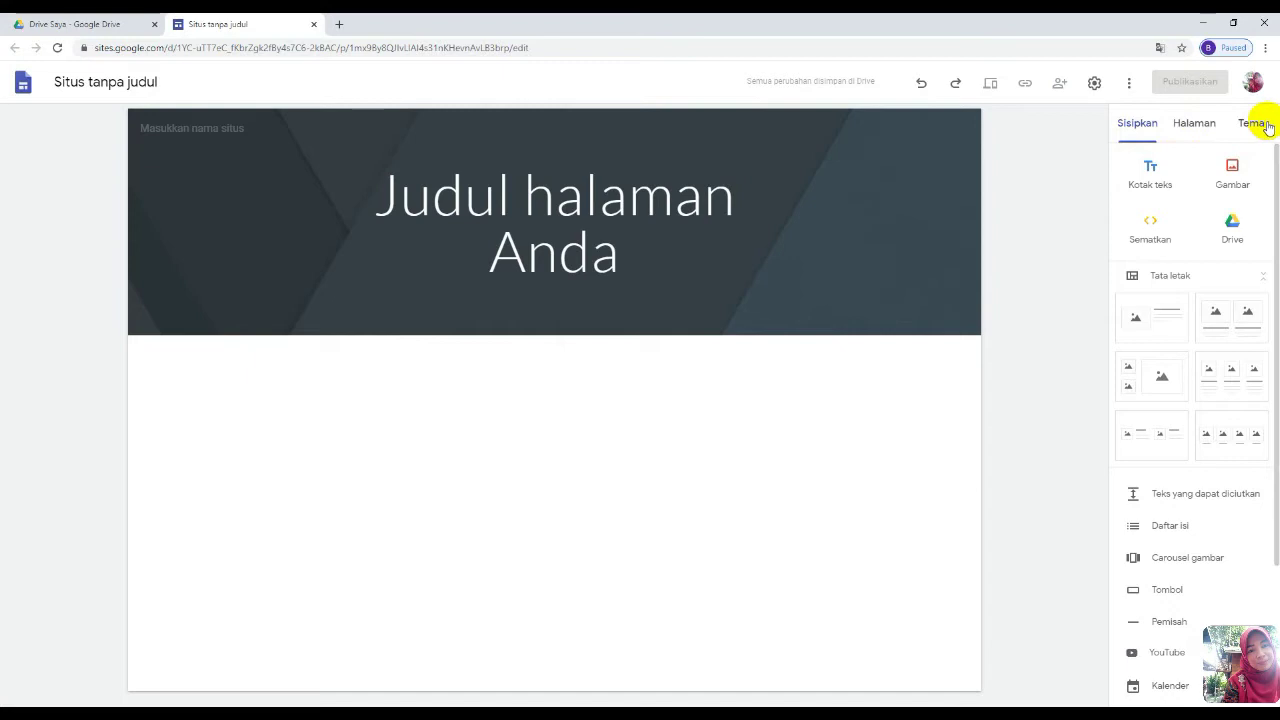
click(549, 303)
click(420, 217)
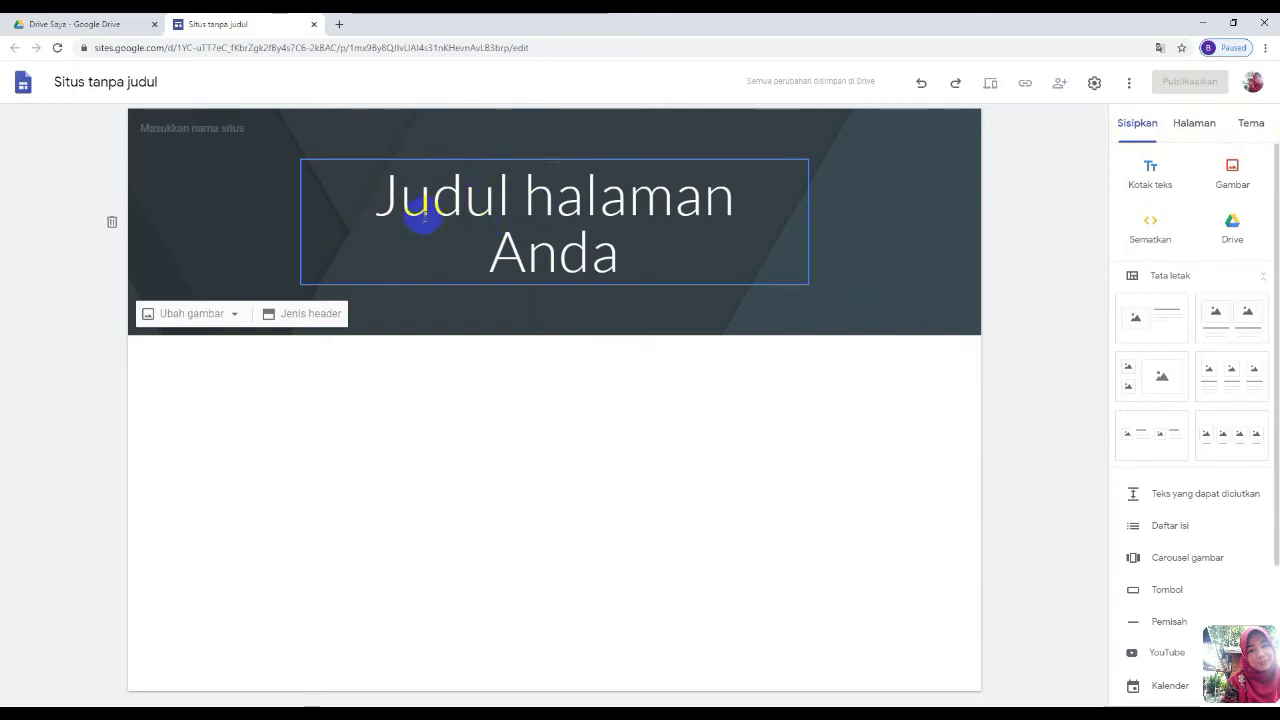
click(666, 549)
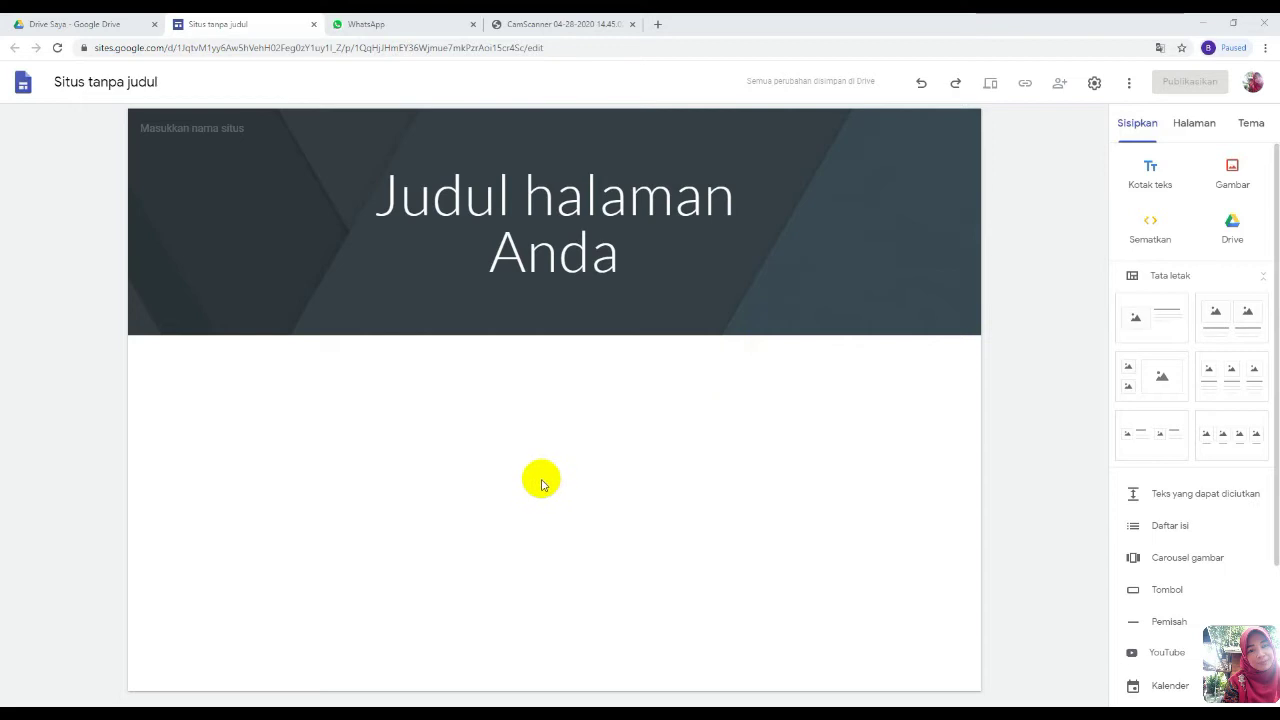
- Enter "MATERI BIOLOGI KELAS XII" as the site name in the header and apply it as the site document name too
mouse_move(209, 120)
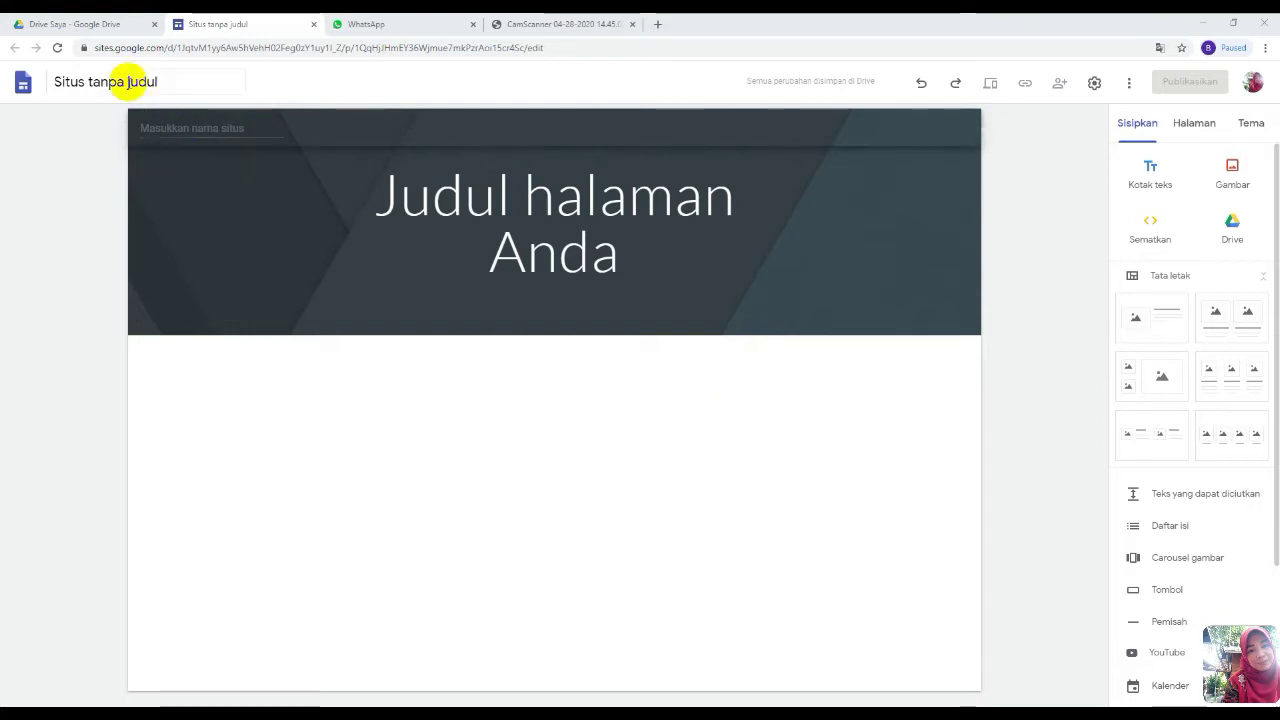
click(160, 127)
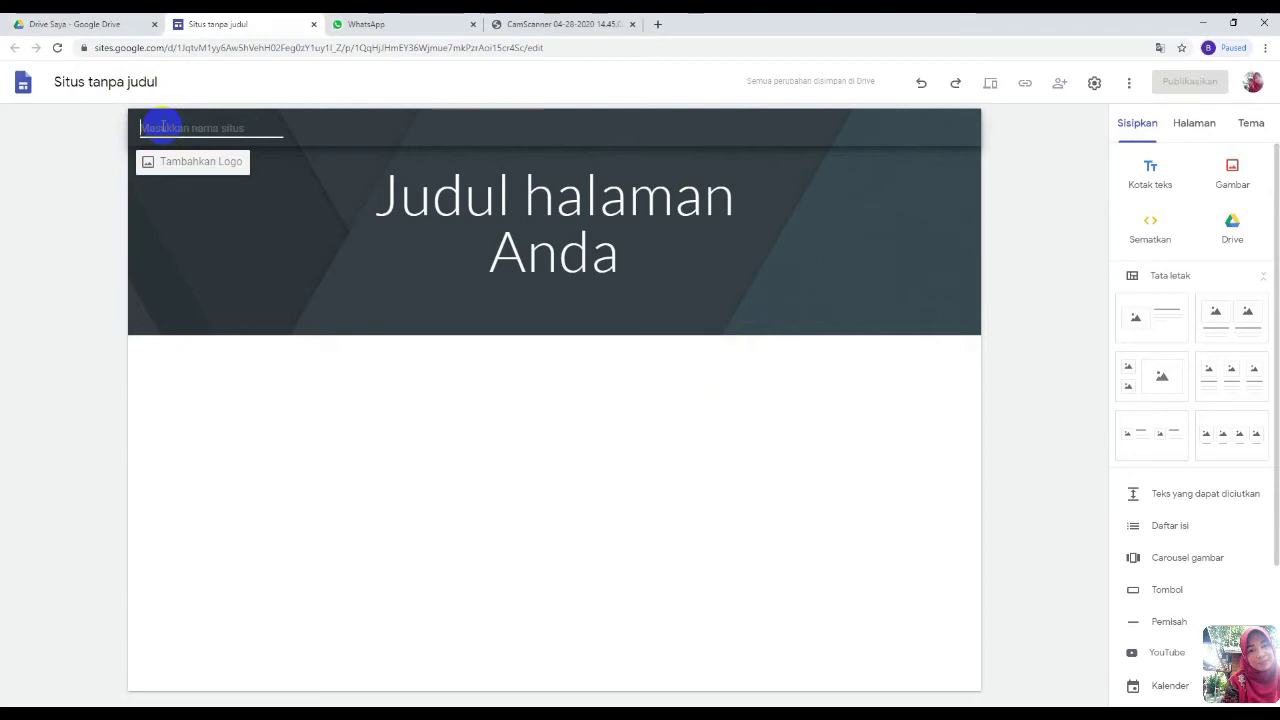
text(MATE)
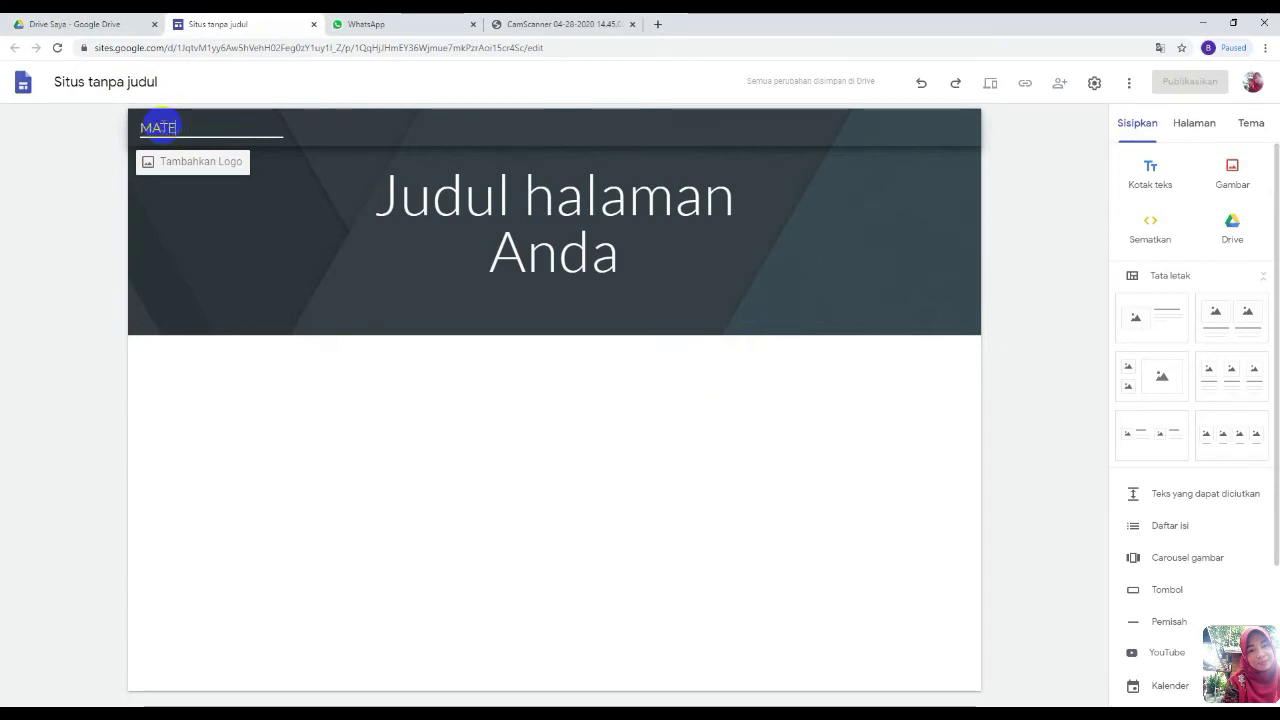
text(RI BIOLOGI )
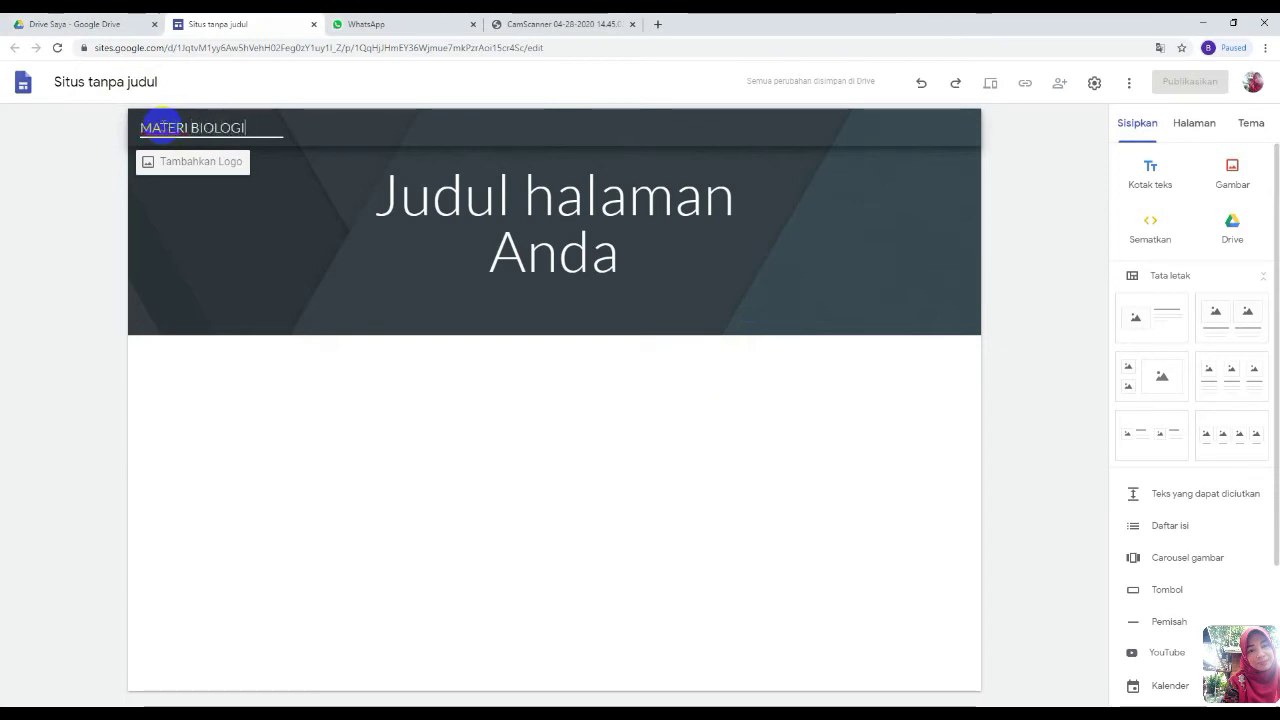
text(KELAS XII)
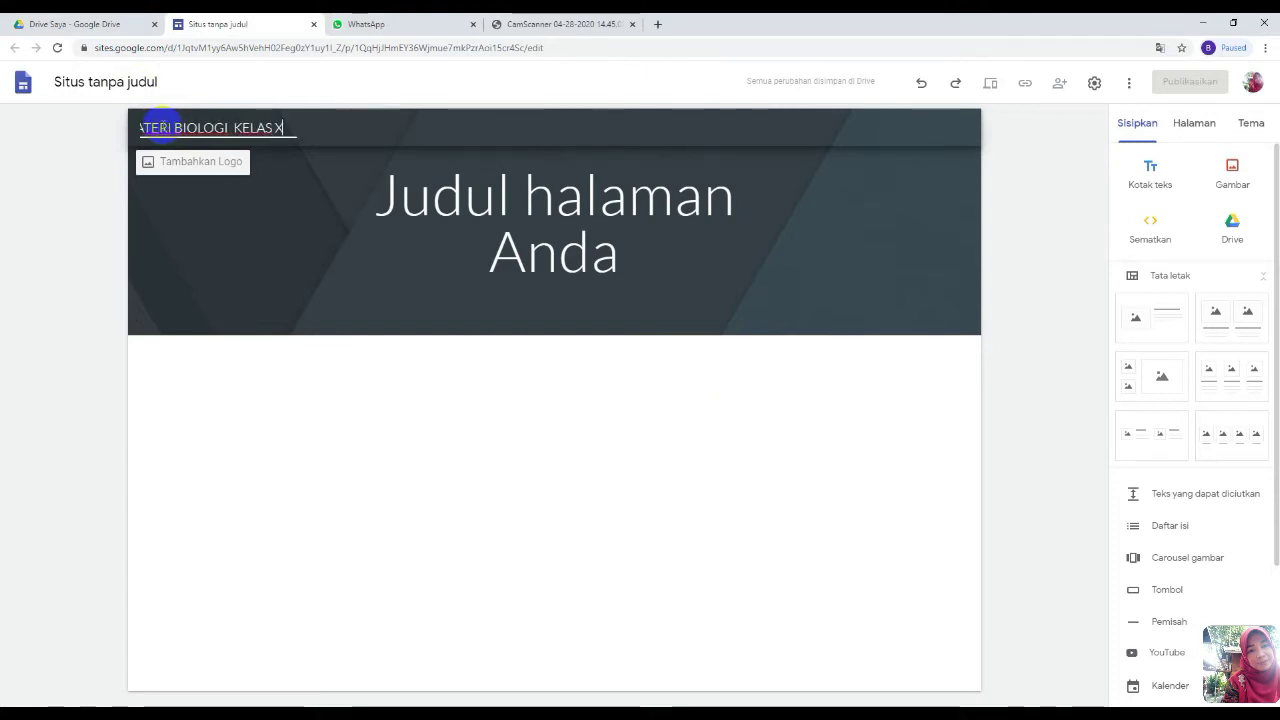
click(87, 81)
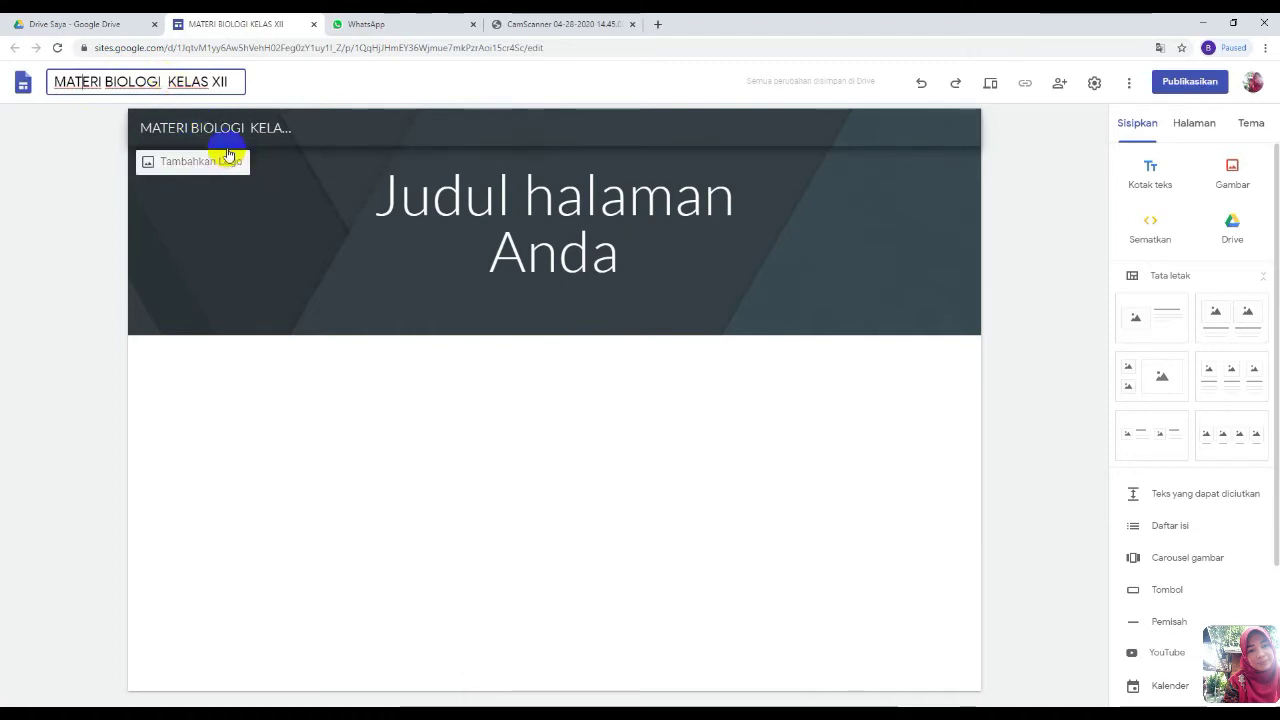
- Replace the placeholder page title in the header with "PERTUMBUHAN DAN PERKEMBANGAN"
click(363, 186)
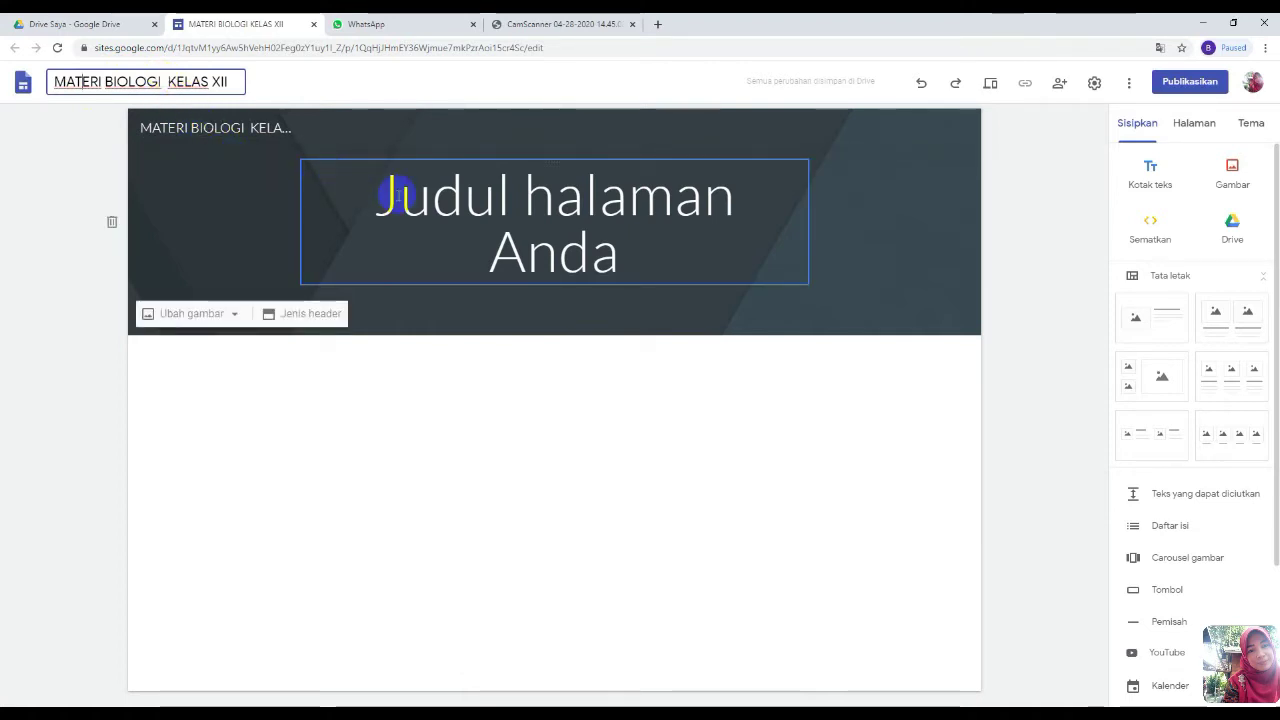
click(378, 219)
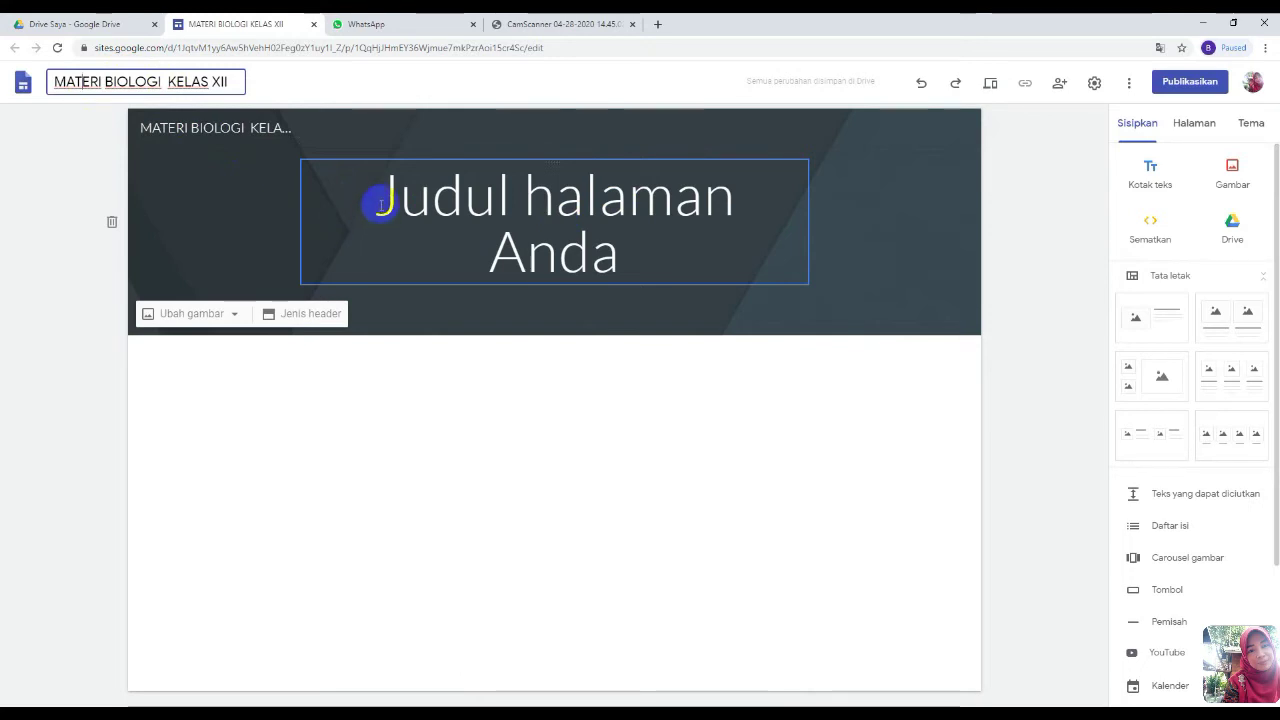
click(380, 205)
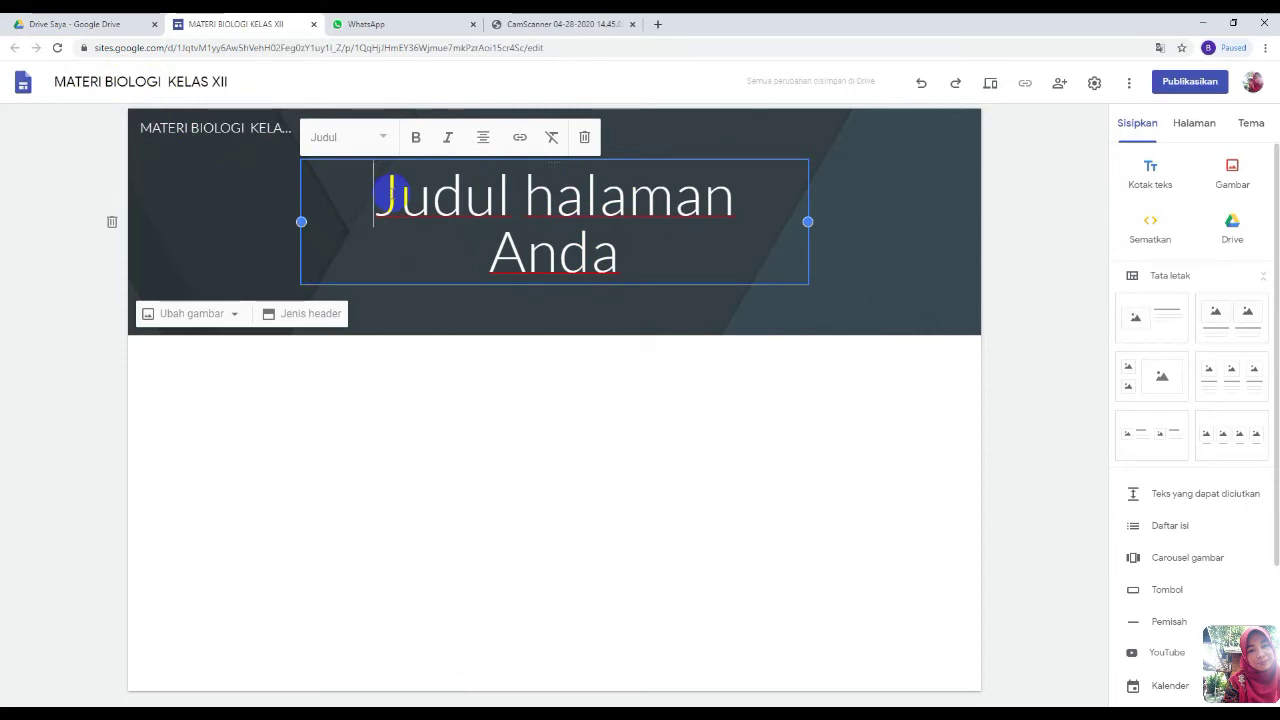
key(ctrl+Delete)
key(ctrl+Delete)
key(ctrl+Delete)
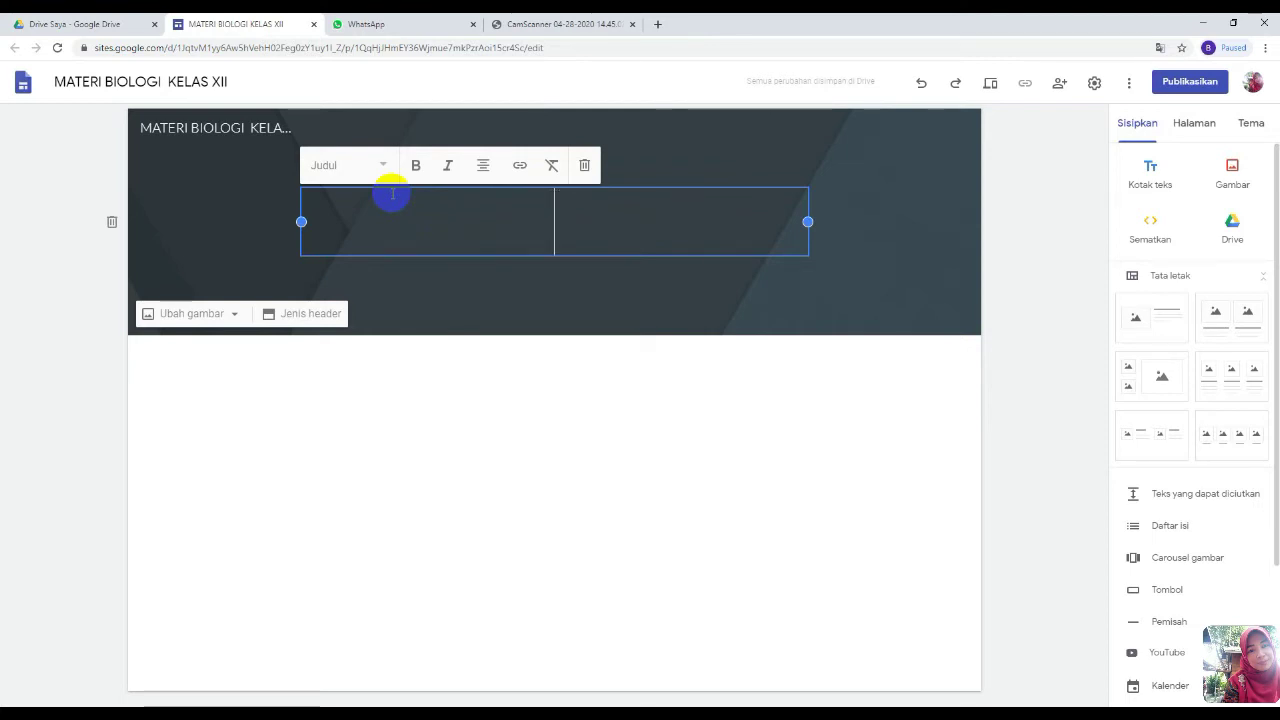
text(P)
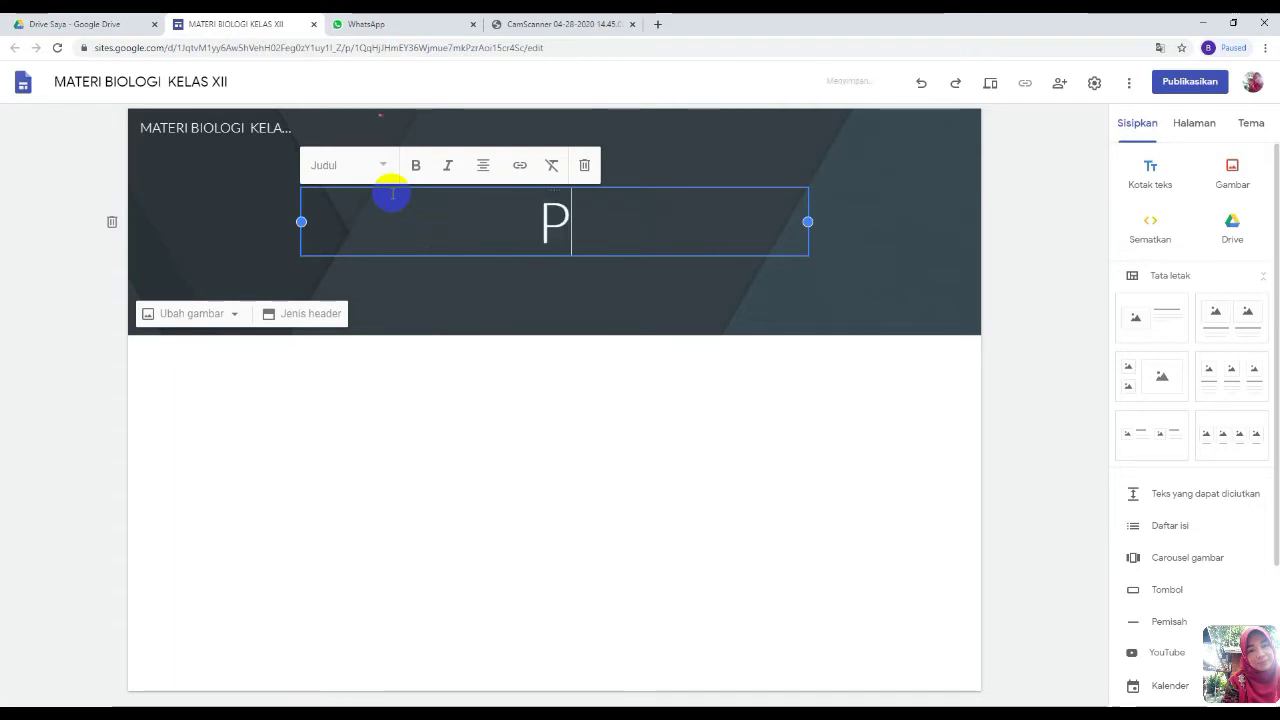
text(ERTUMBUHAN )
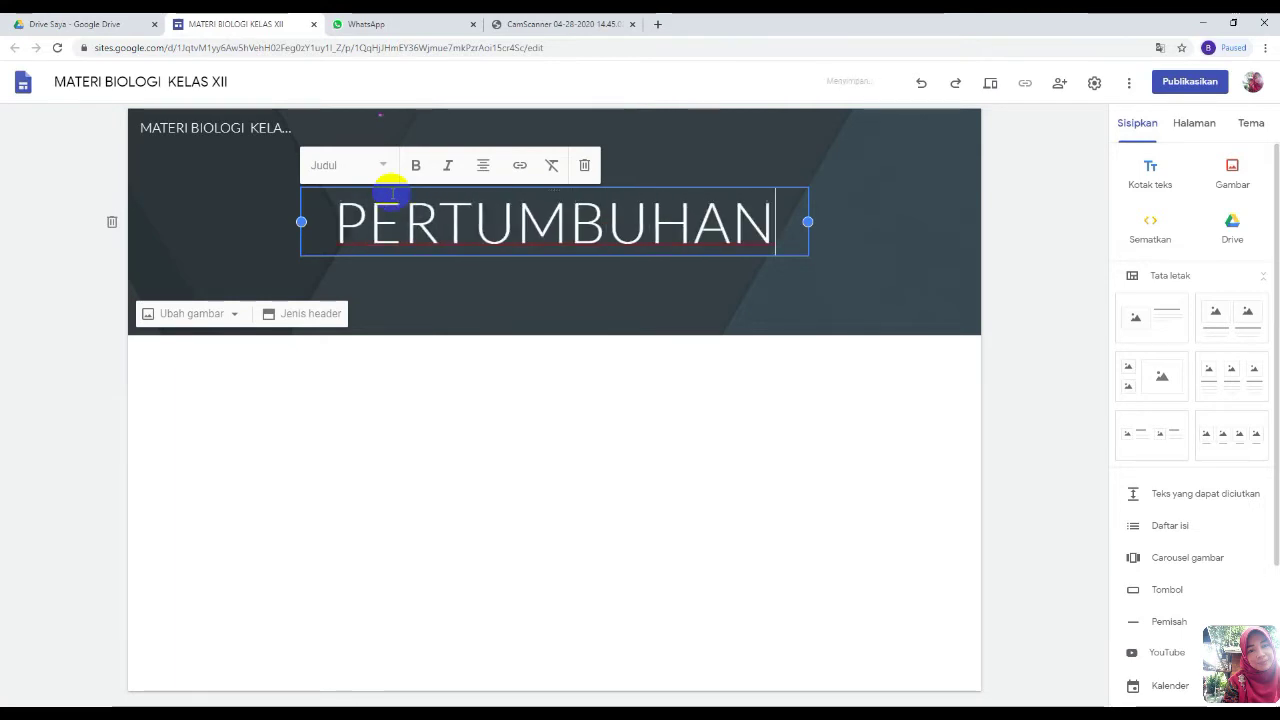
text(DAN PE)
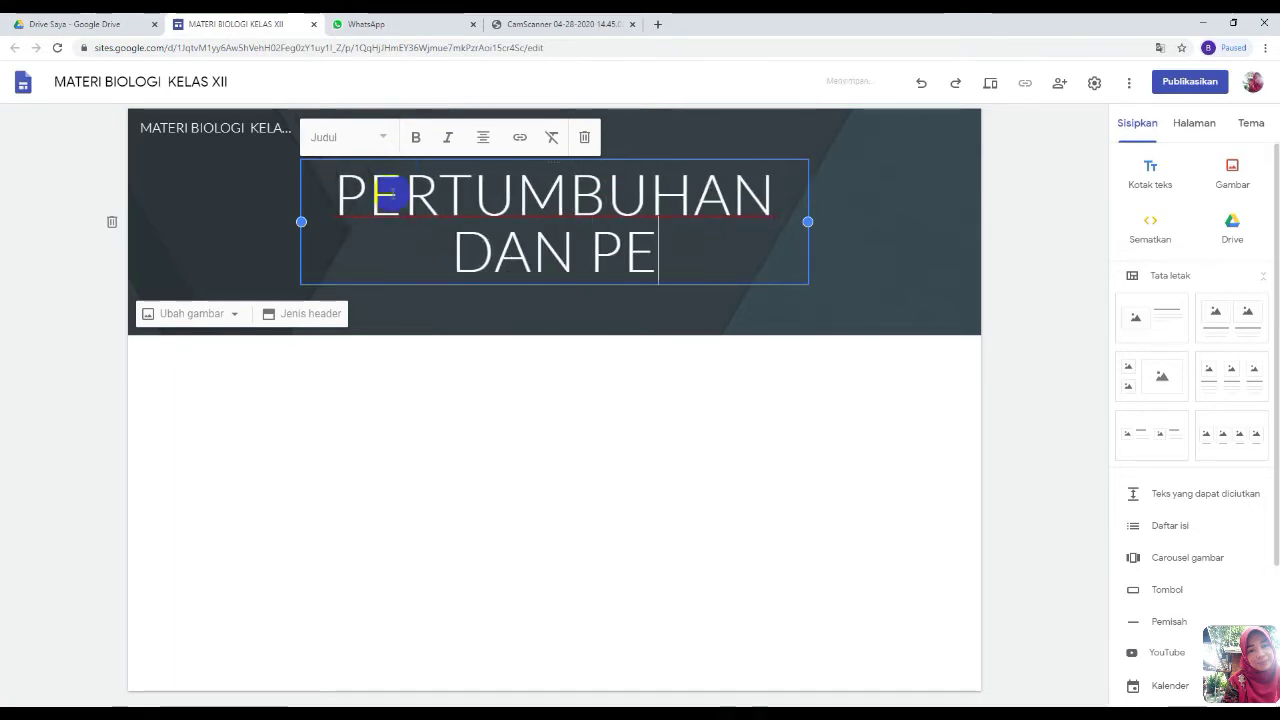
text(RKEMBANGAN)
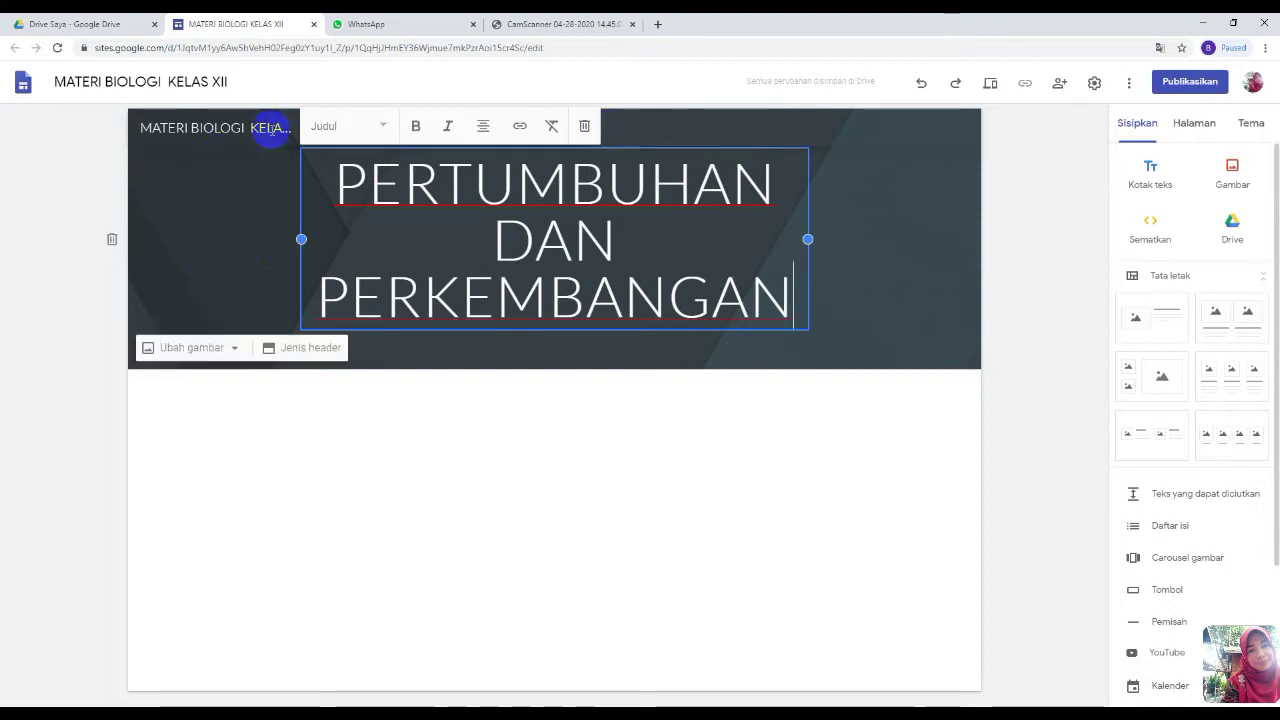
- Upload the image "31578324-sequence-of-seed-germination-on-green-background" from the computer as the header background
click(236, 349)
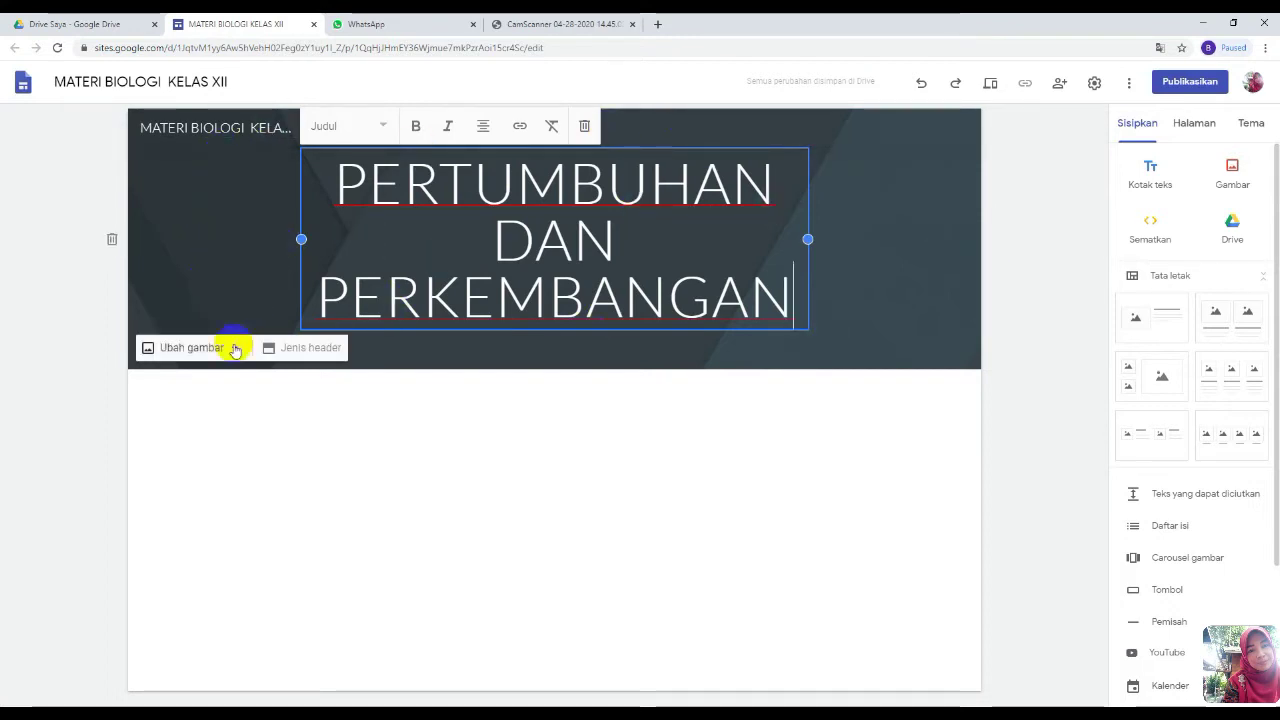
click(231, 350)
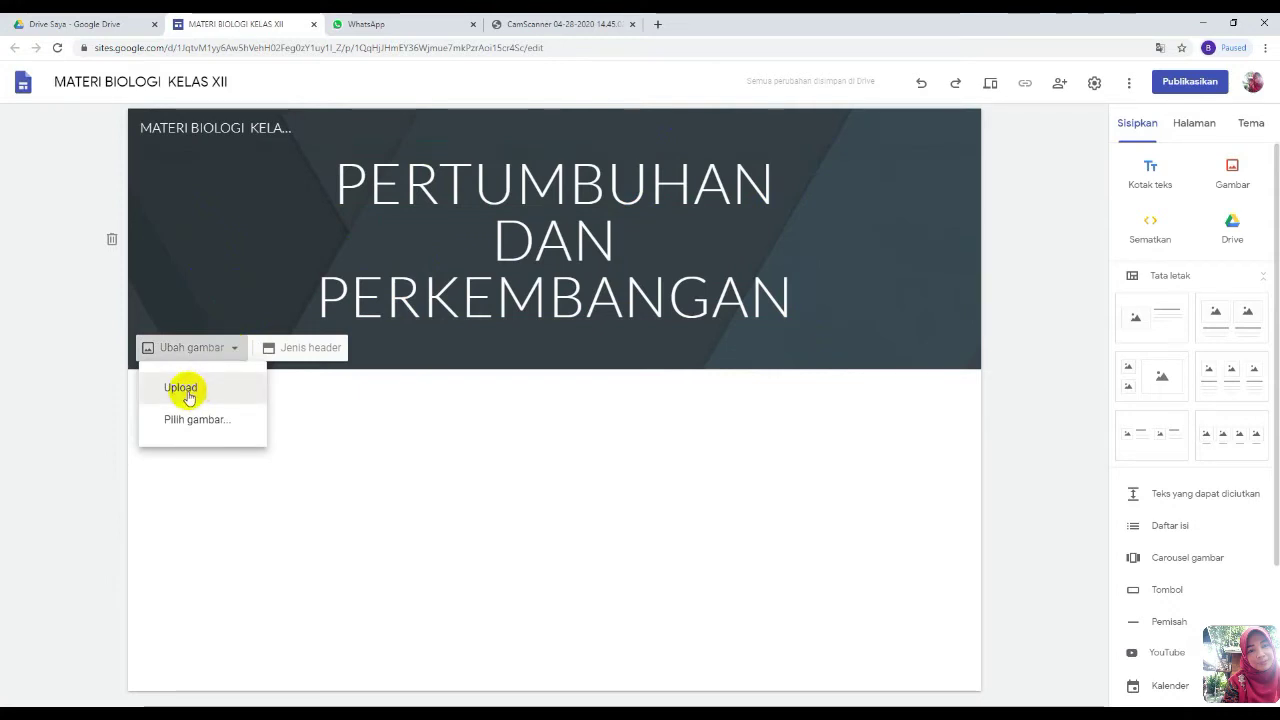
click(186, 390)
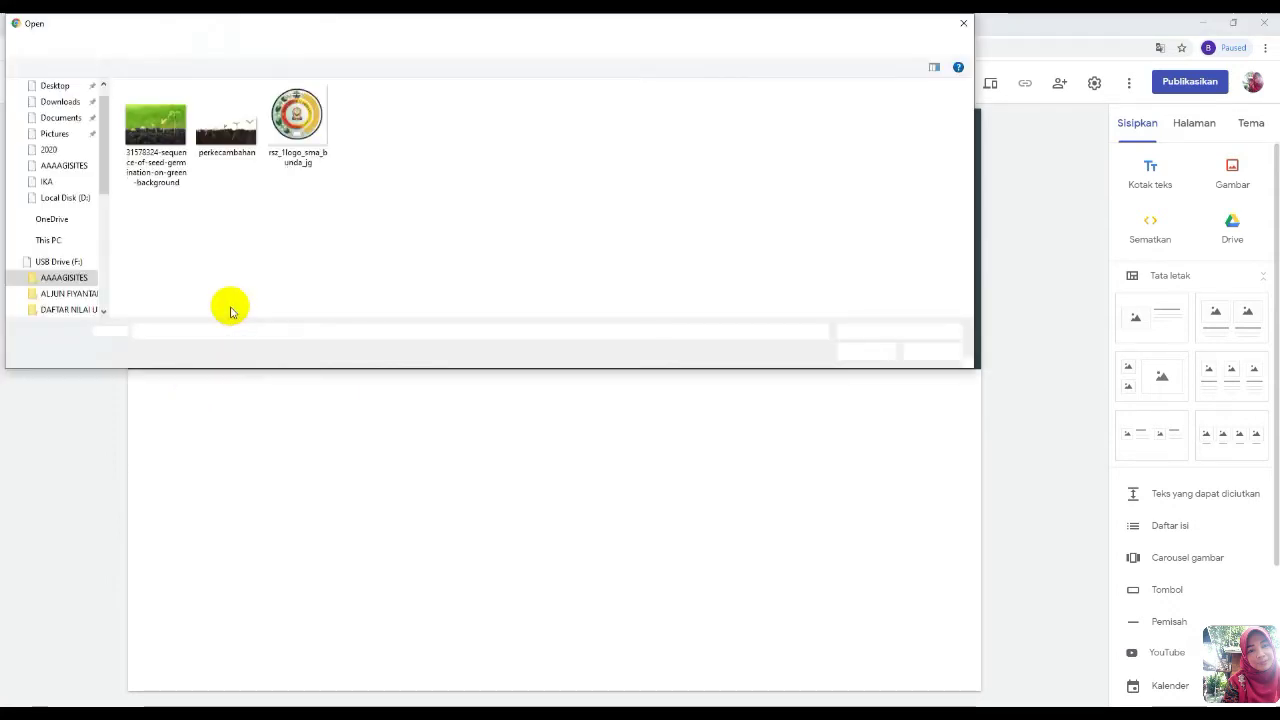
click(160, 145)
click(863, 353)
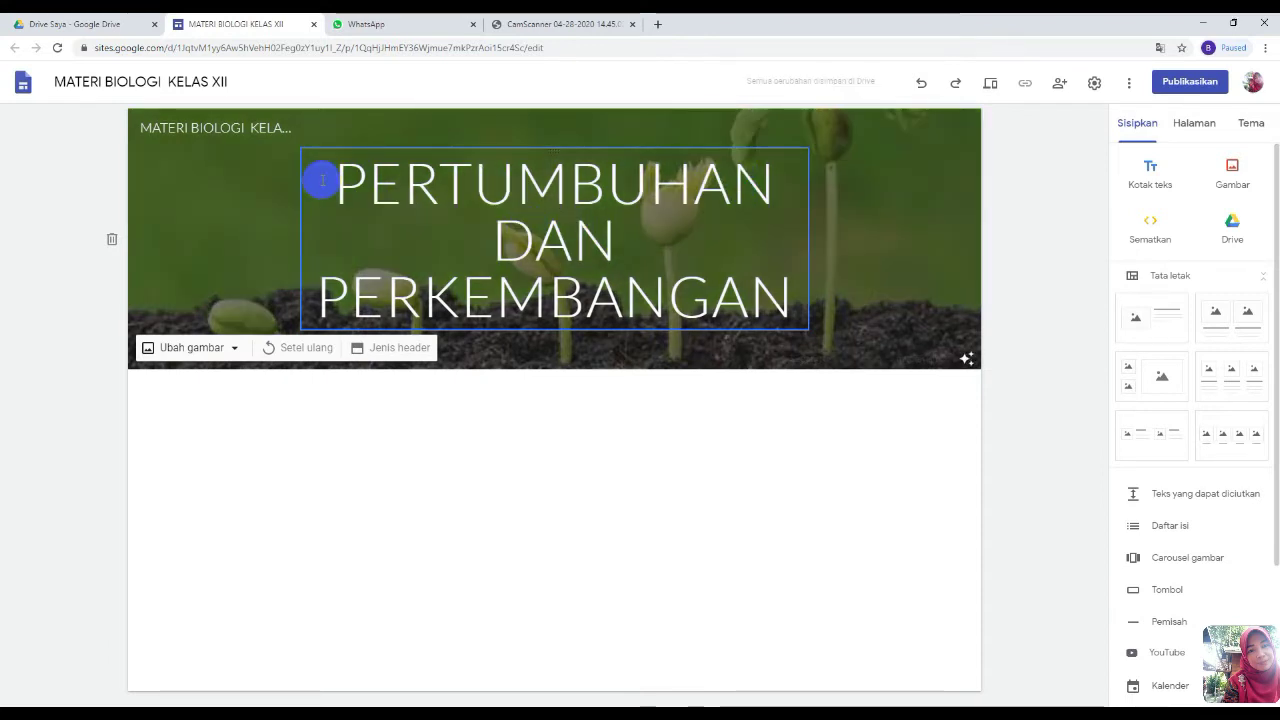
- Make the whole page title bold and widen its text box slightly towards the right side of the header
drag(331, 172, 781, 298)
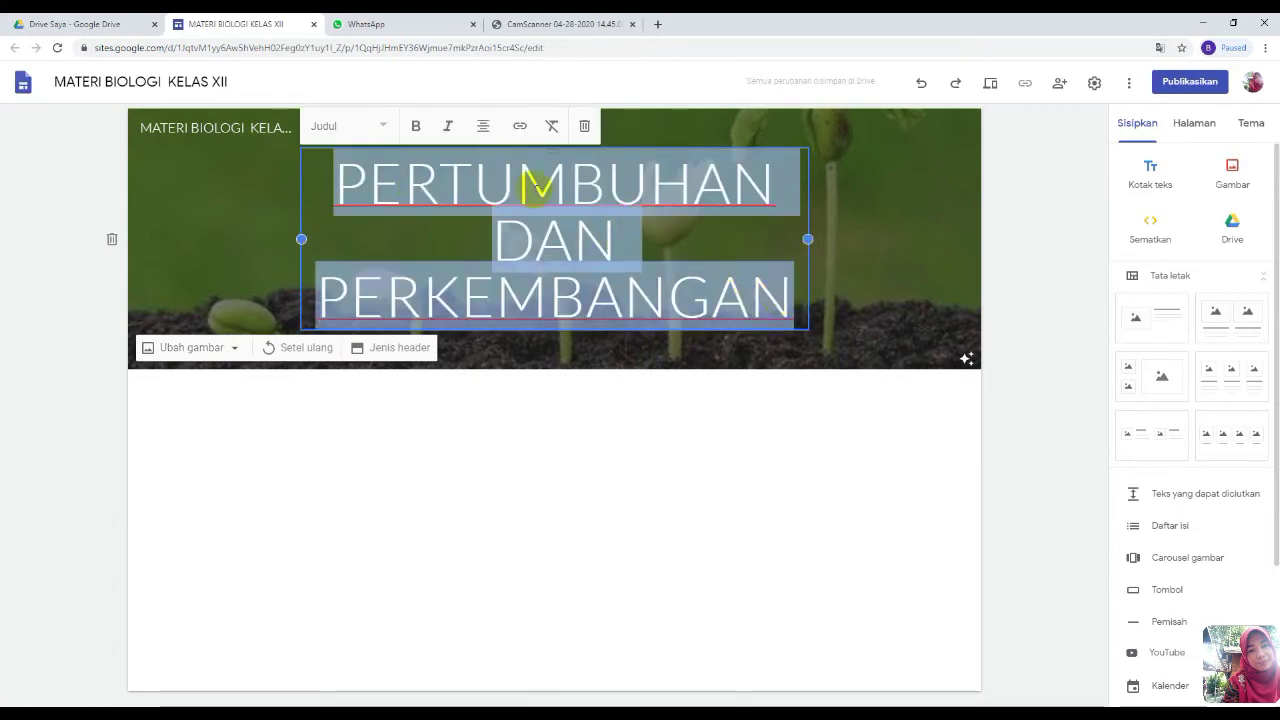
click(416, 128)
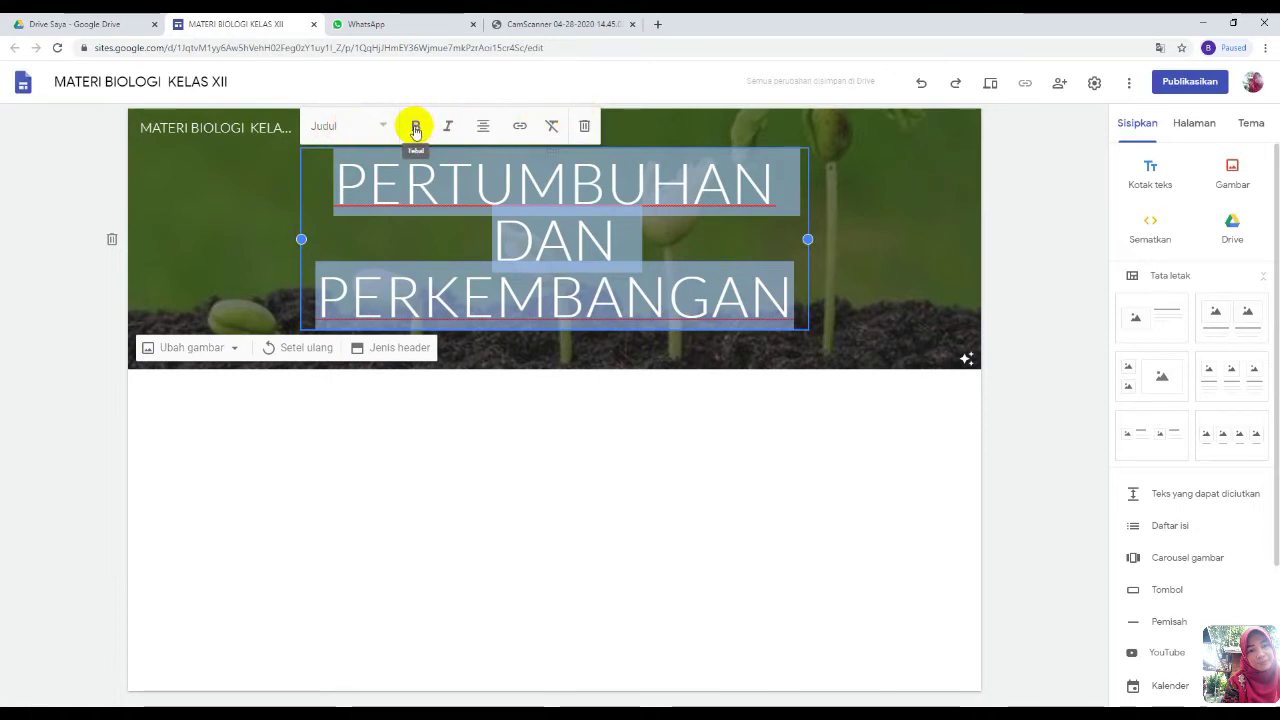
click(416, 128)
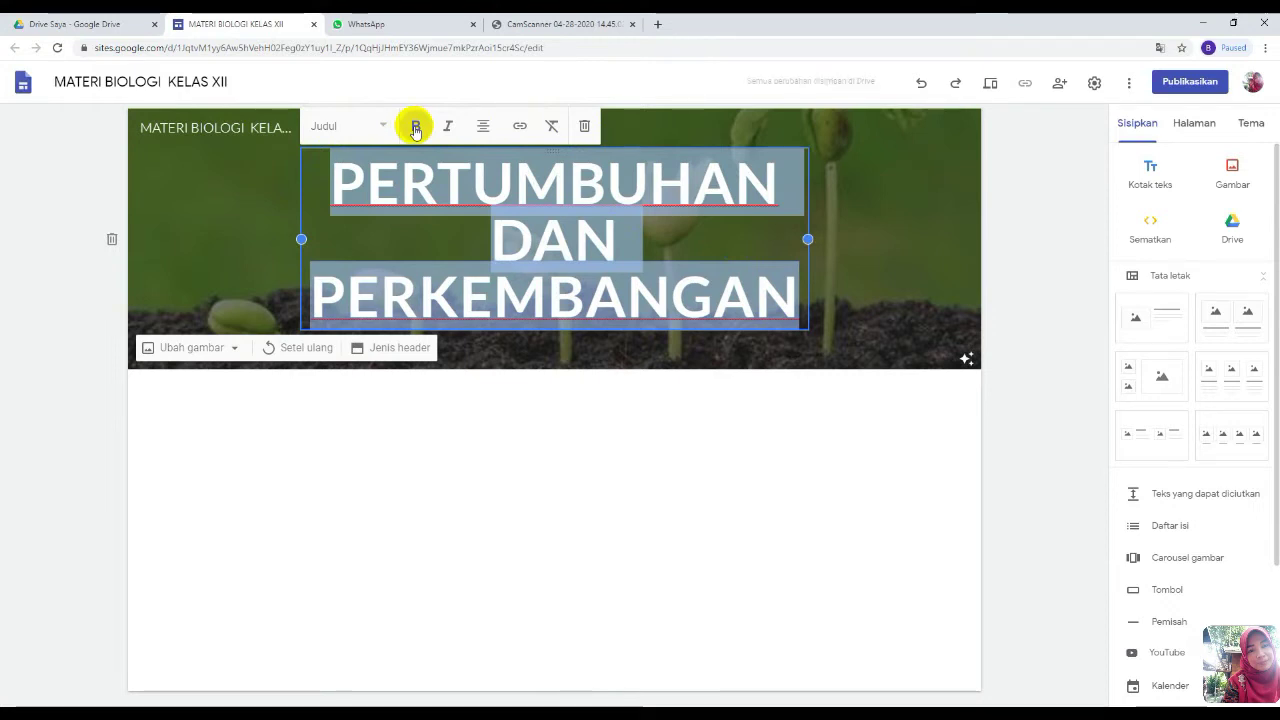
drag(808, 239, 846, 238)
click(265, 210)
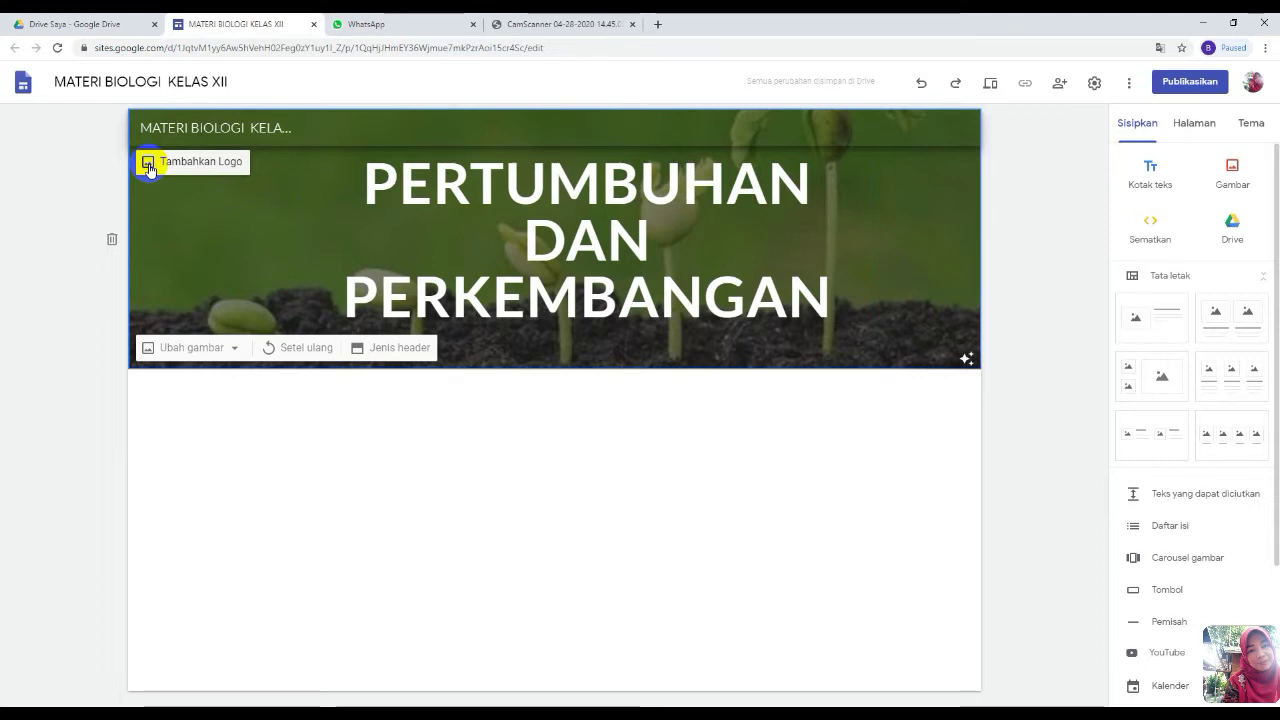
- Add the round school logo image from the Google Drive folder PEMANFAATAN GOOGLE SITES as the site logo
click(148, 164)
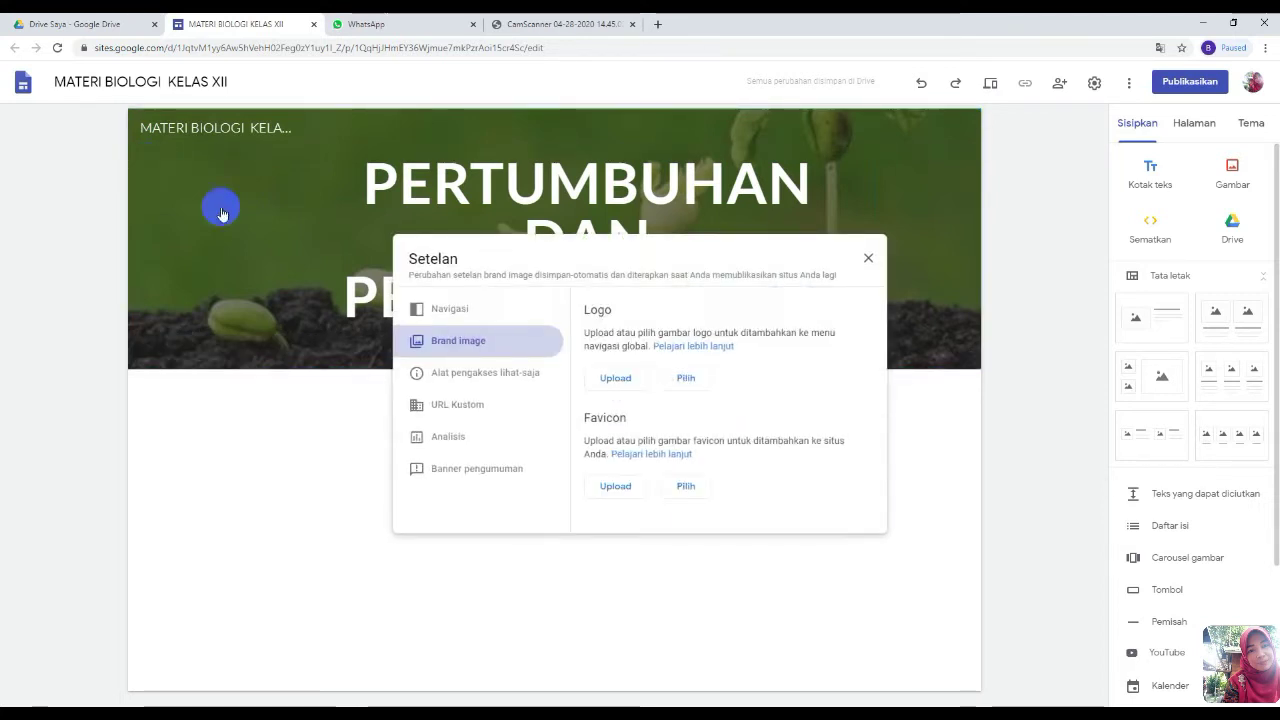
click(680, 378)
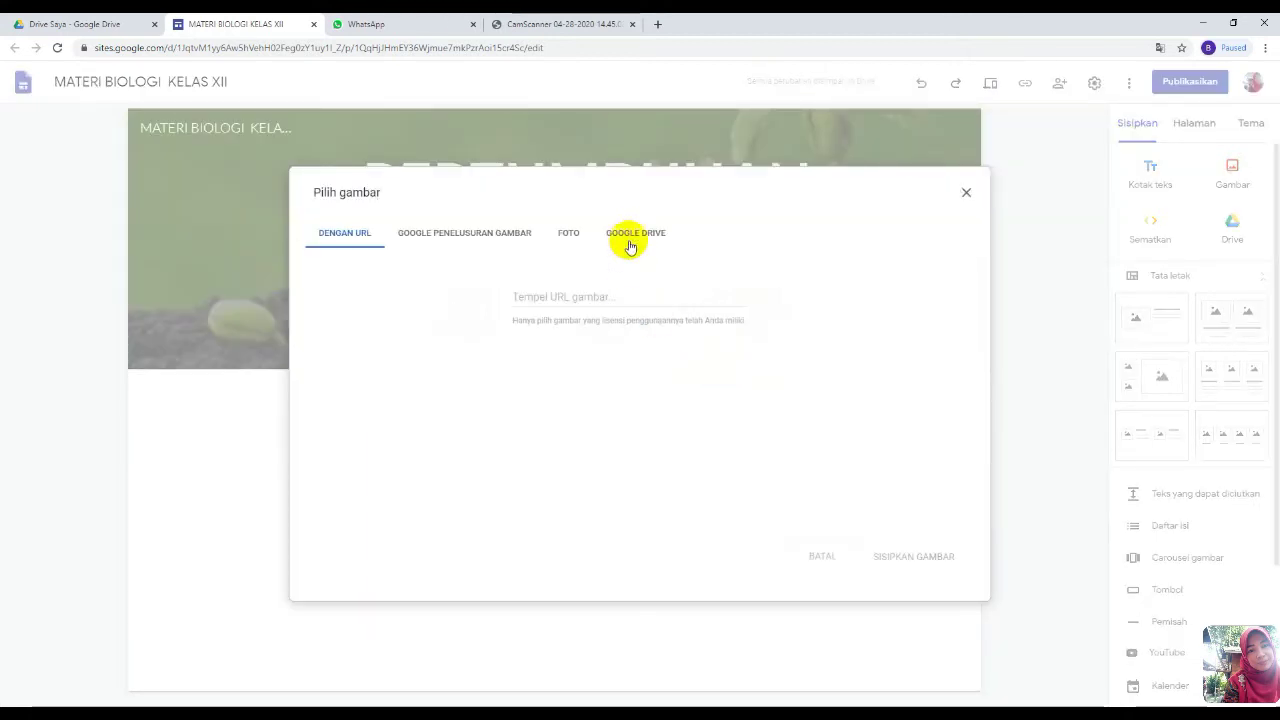
click(630, 234)
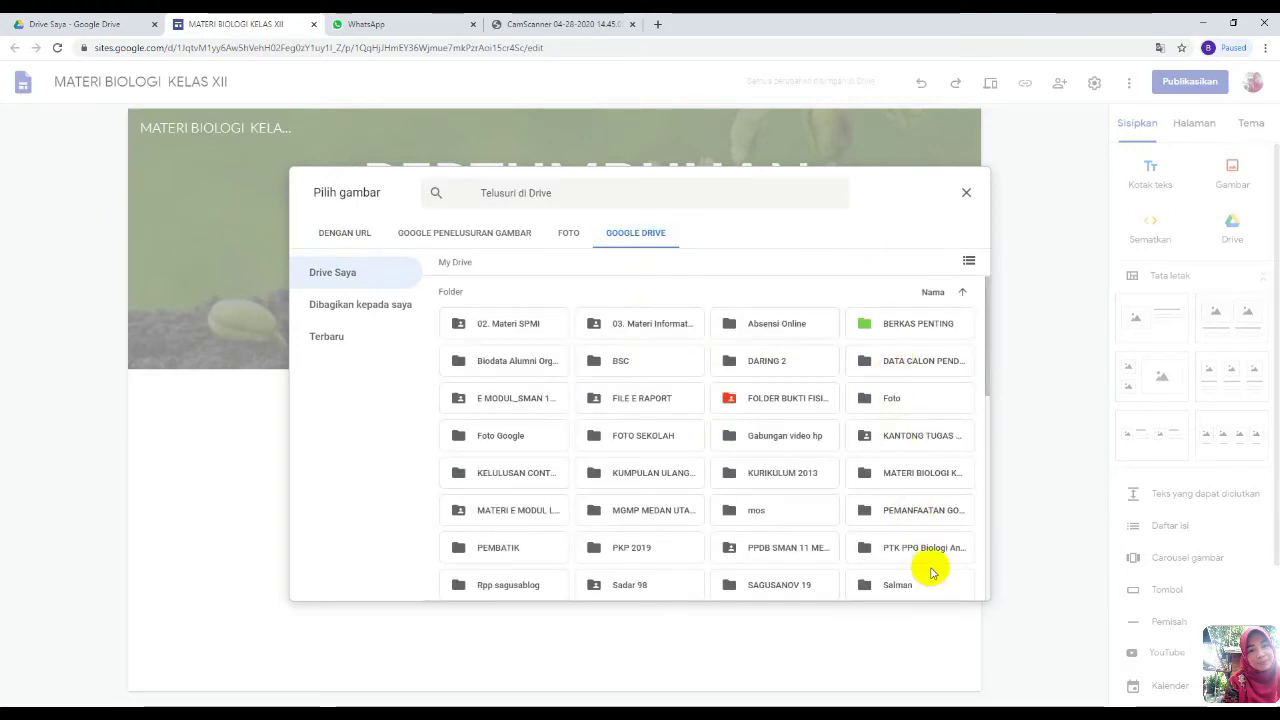
double_click(912, 514)
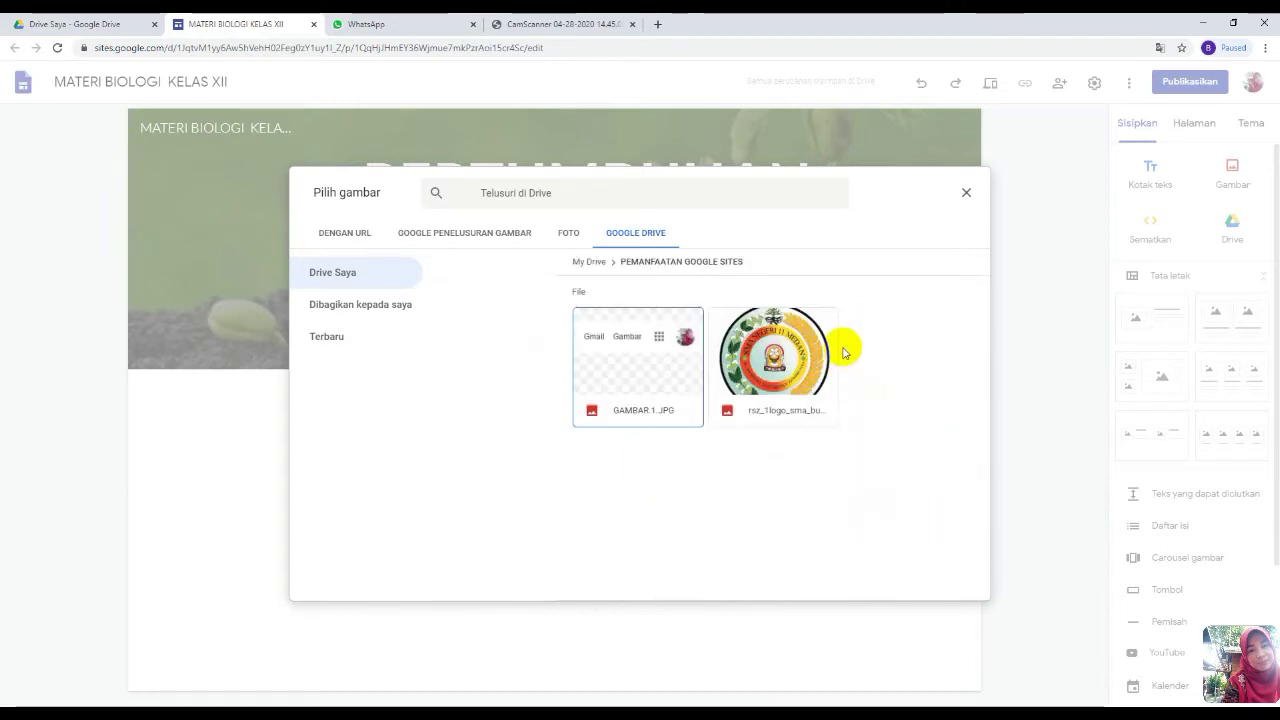
click(779, 413)
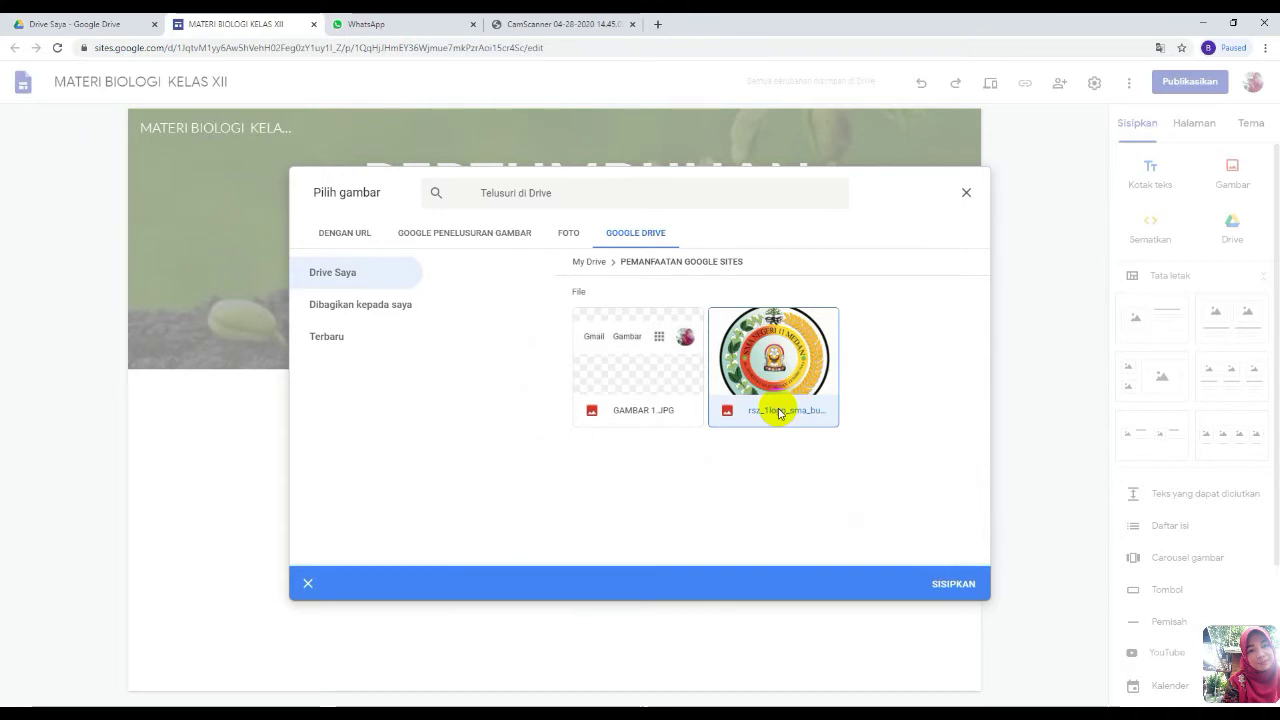
click(943, 584)
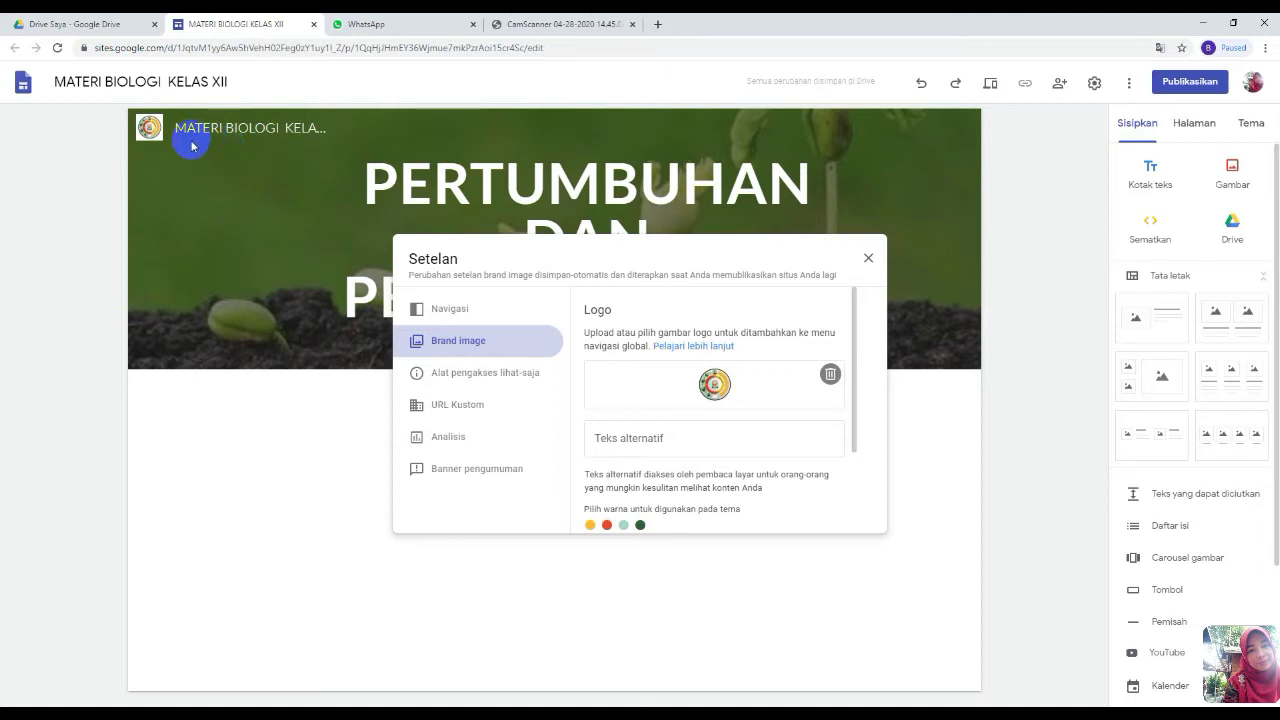
click(868, 257)
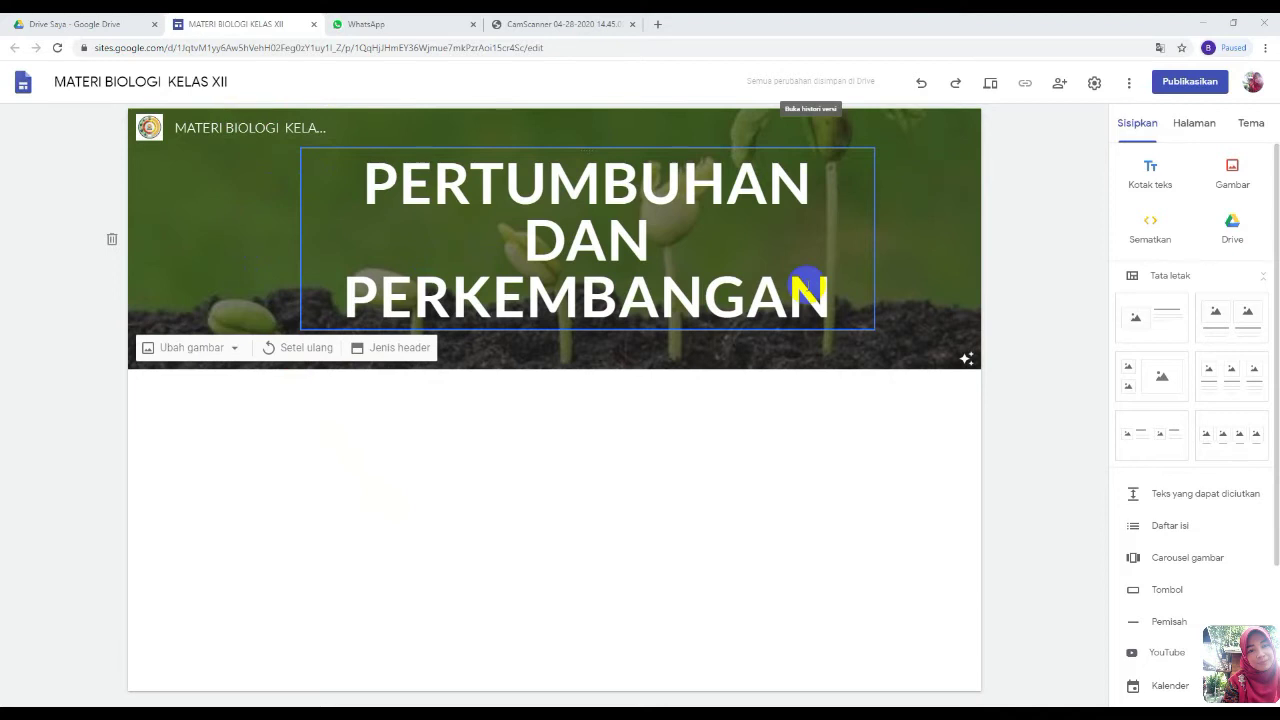
- Set the site navigation colour to Putih in the settings, keeping the navigation mode Atas
click(145, 165)
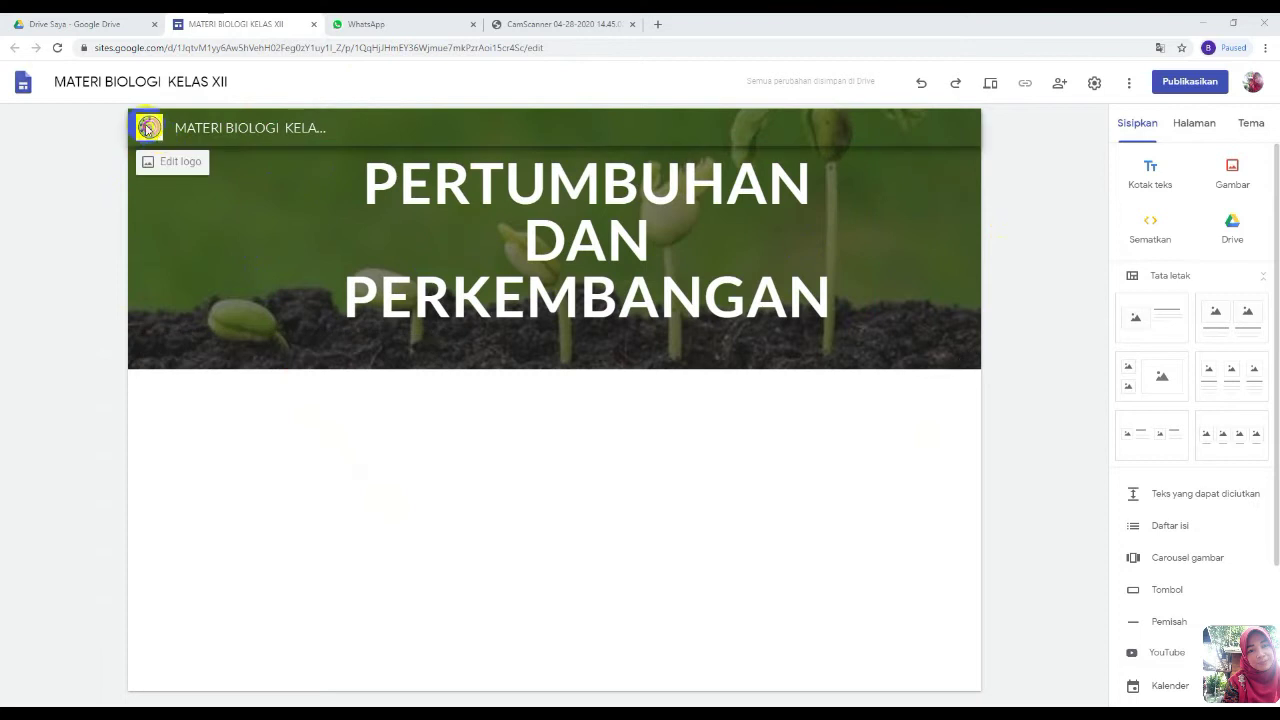
click(147, 167)
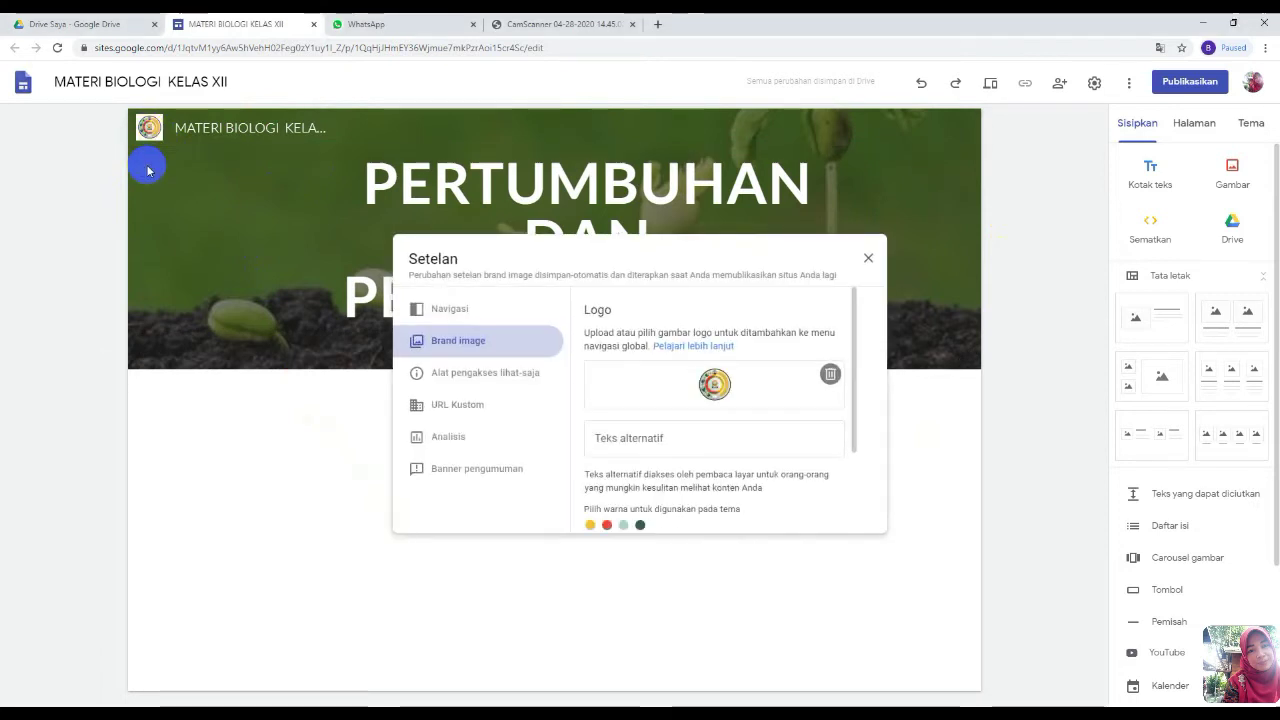
click(444, 310)
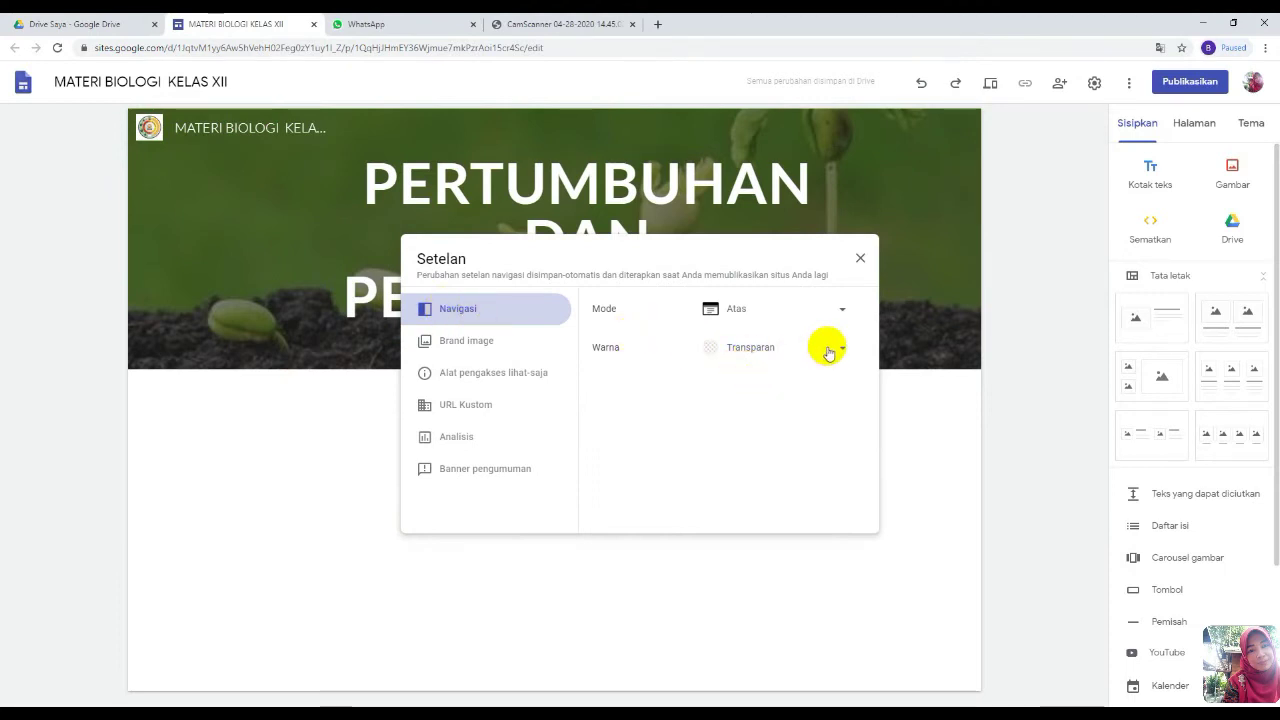
click(210, 133)
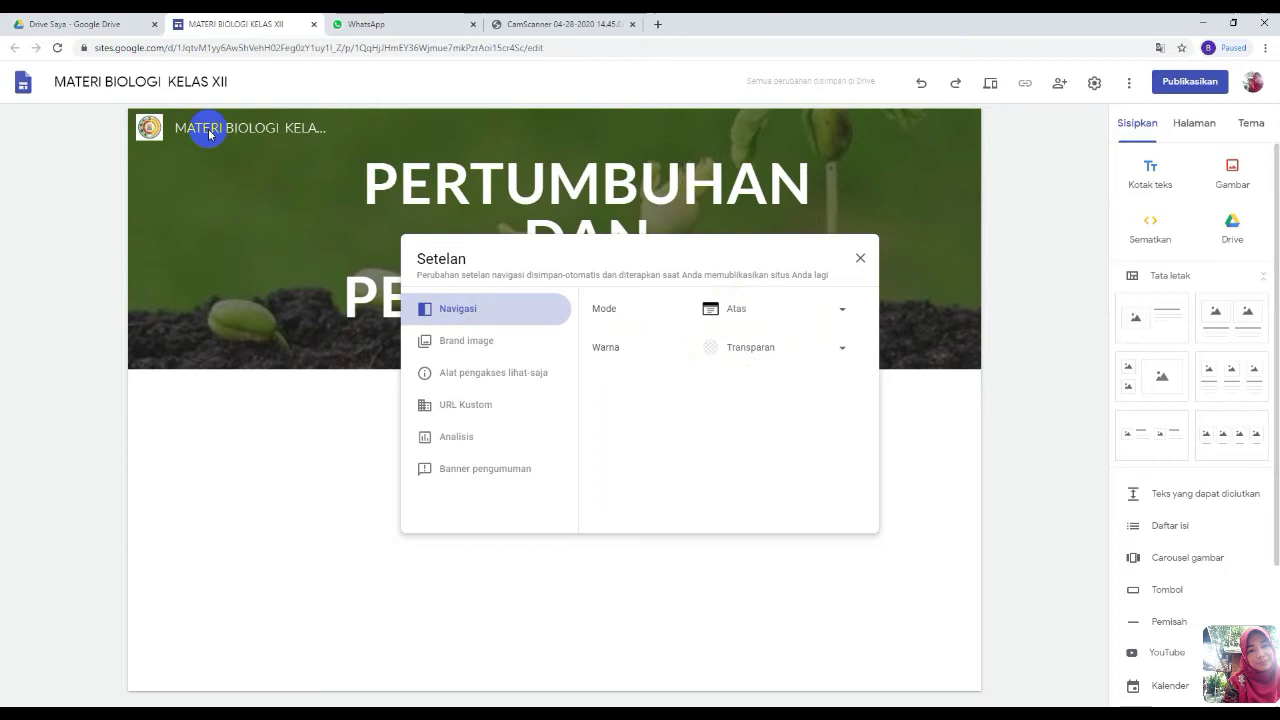
click(840, 312)
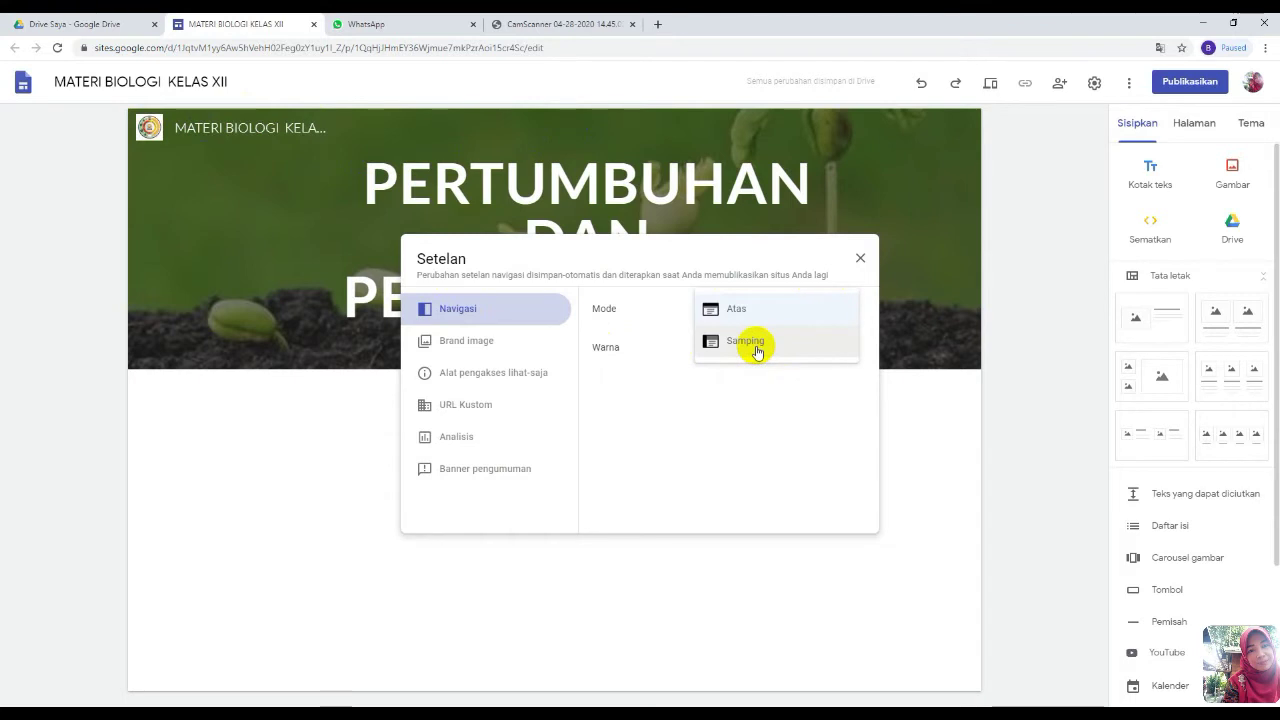
click(749, 311)
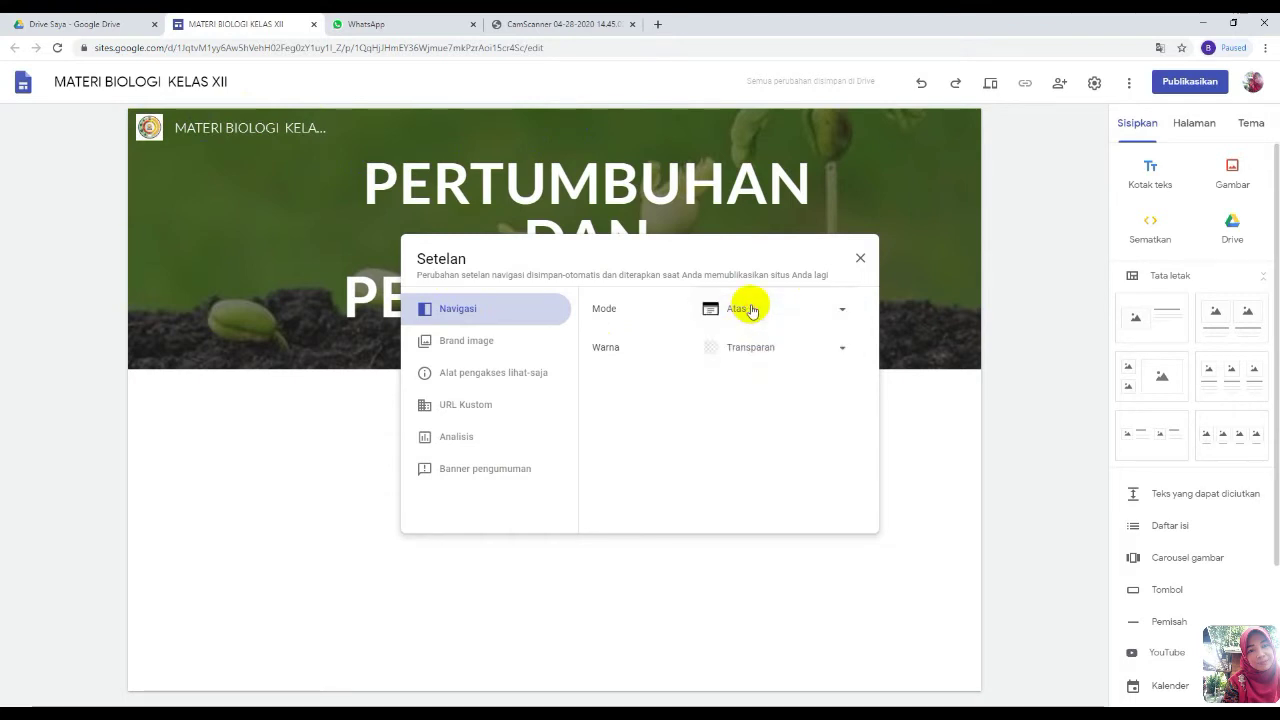
click(842, 350)
click(741, 376)
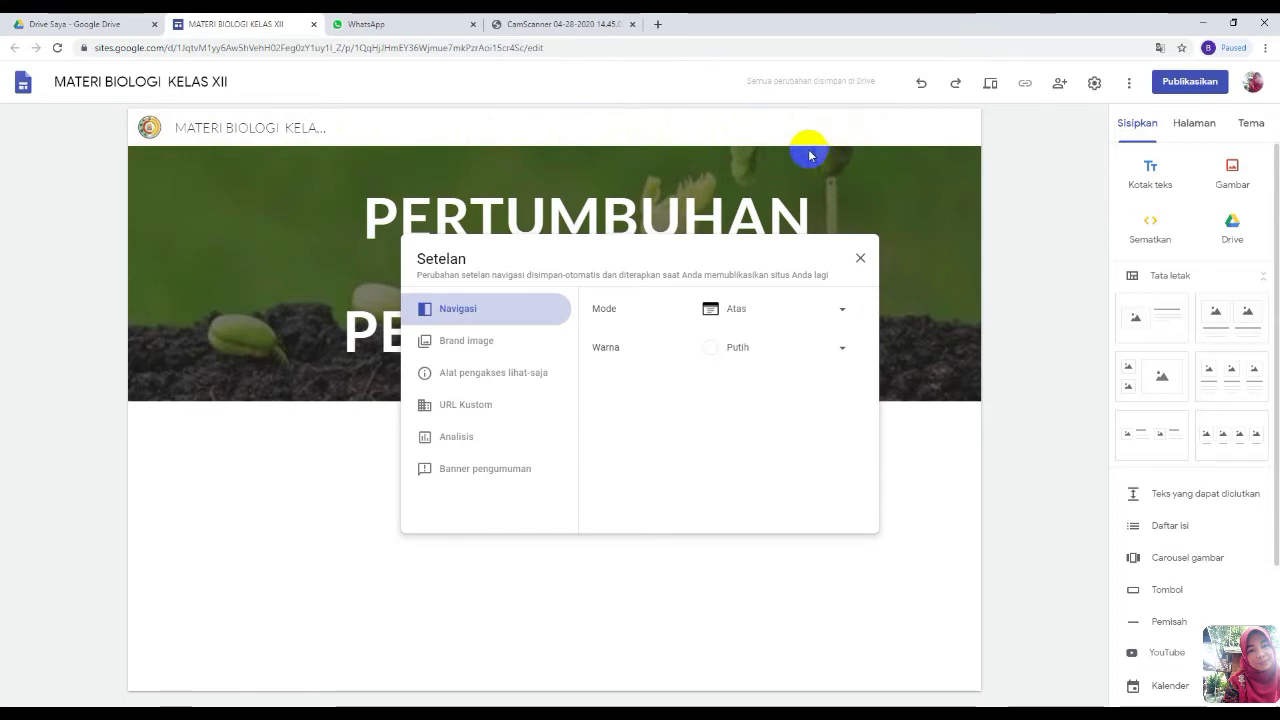
click(857, 260)
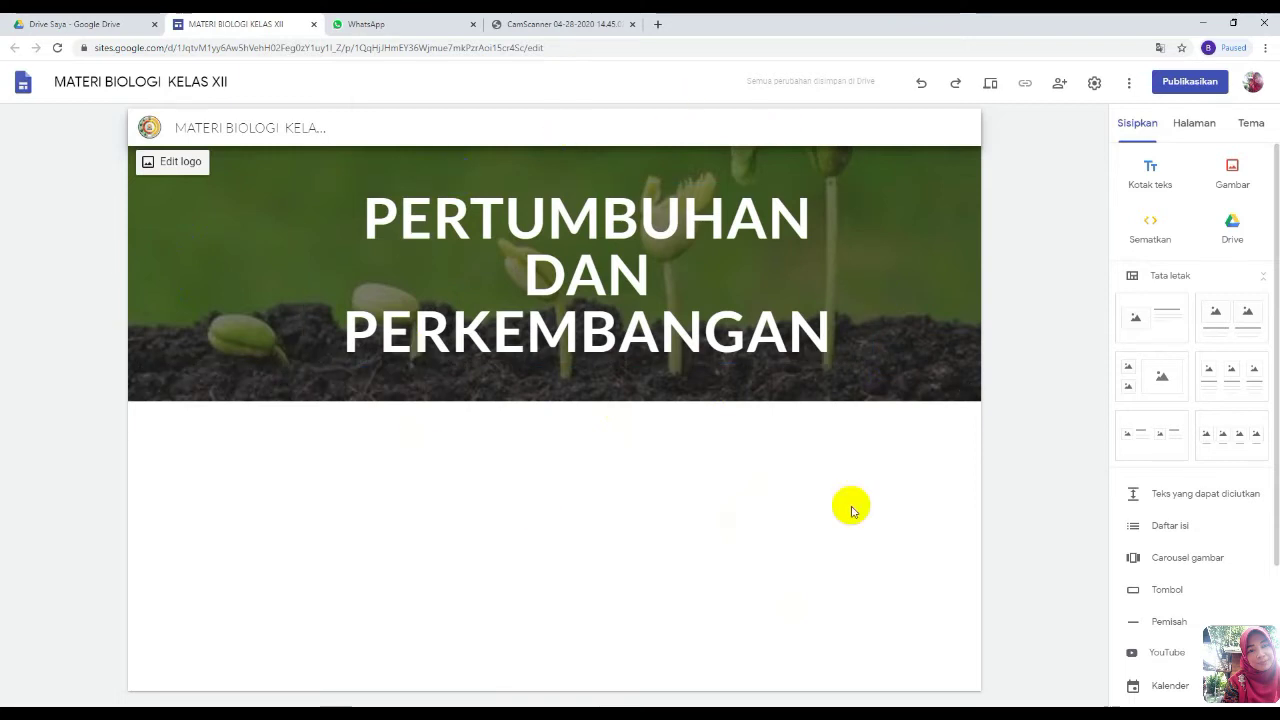
- Rename the home page as BERANDA and add a second page named BAGIAN 1
click(1188, 122)
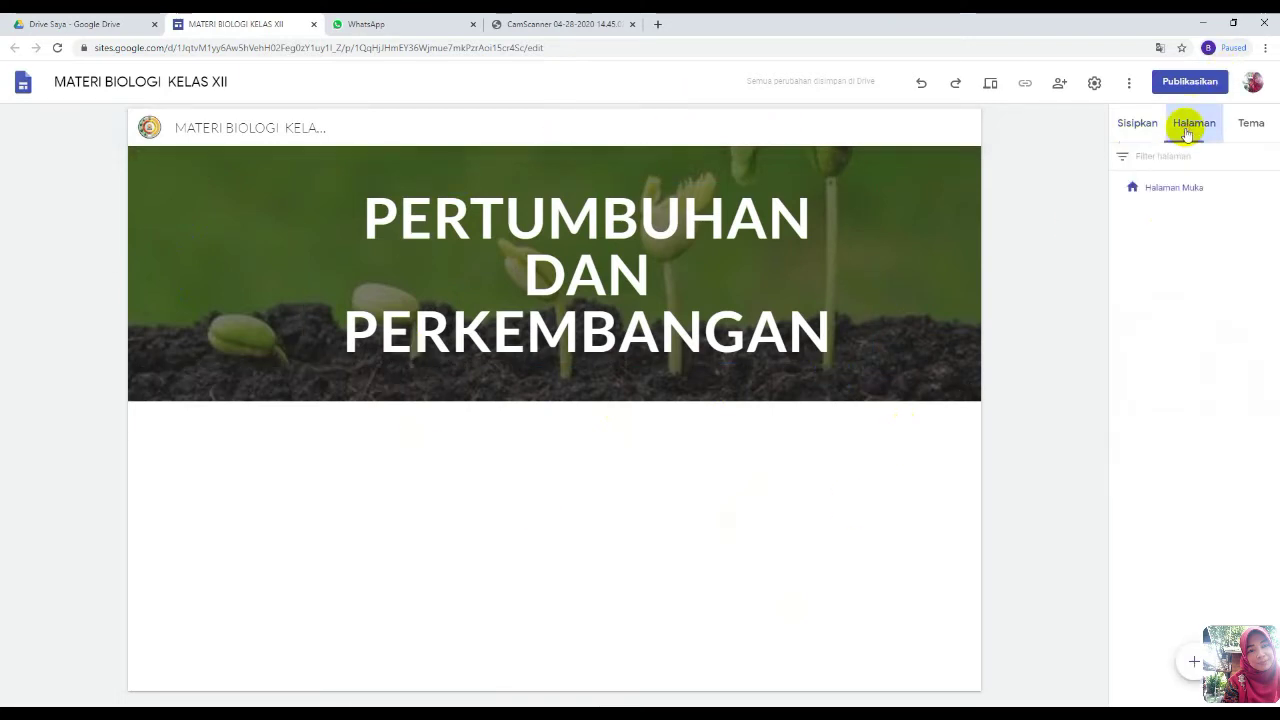
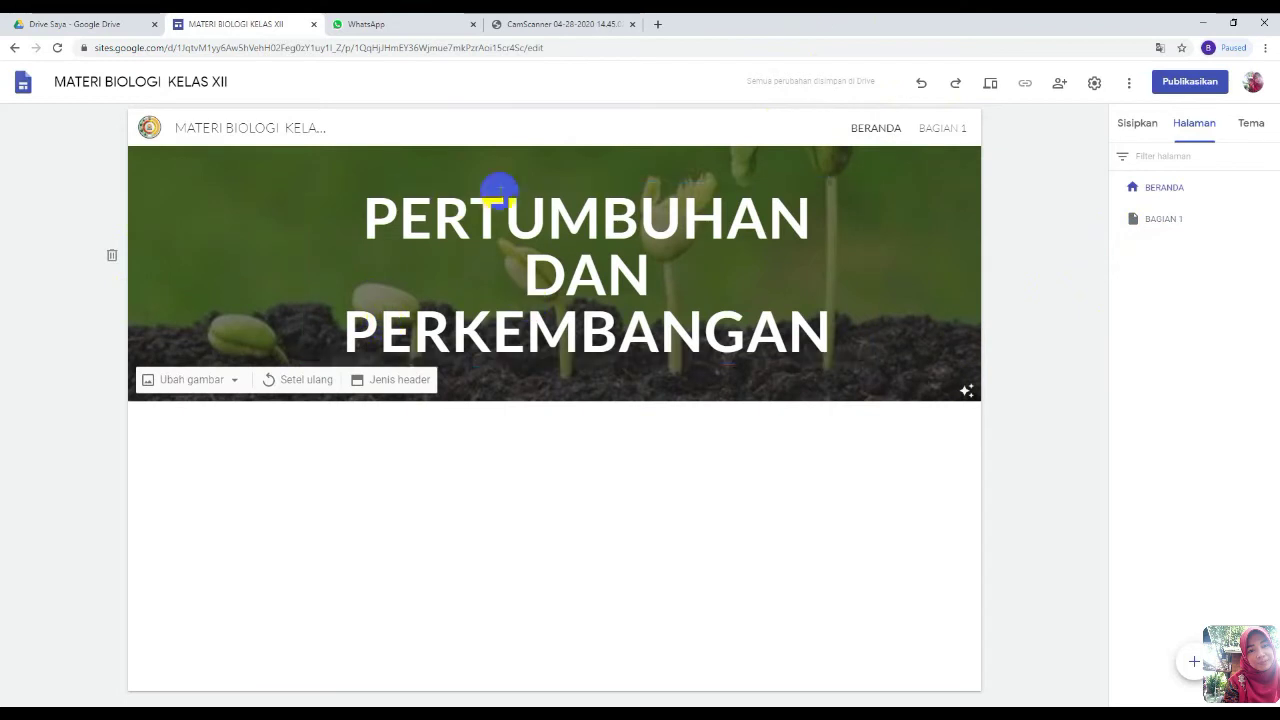
- Apply the Diplomat theme to the site
click(741, 216)
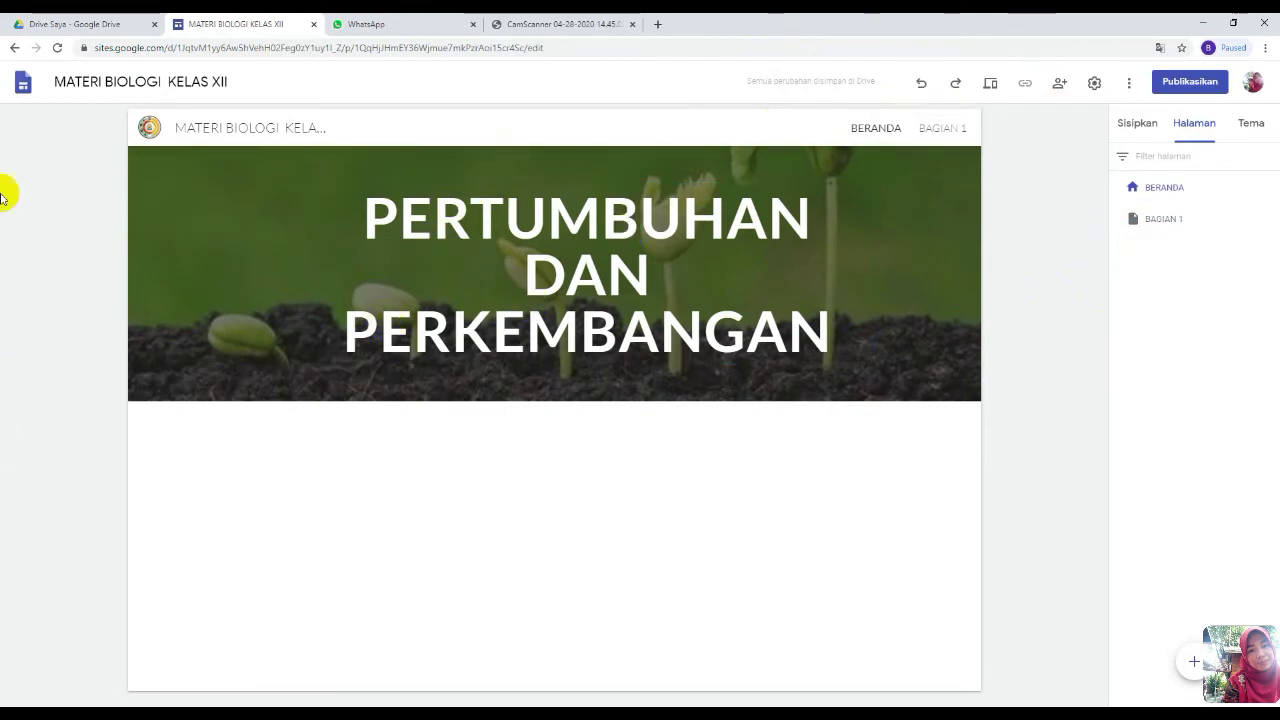
click(1242, 123)
click(1220, 384)
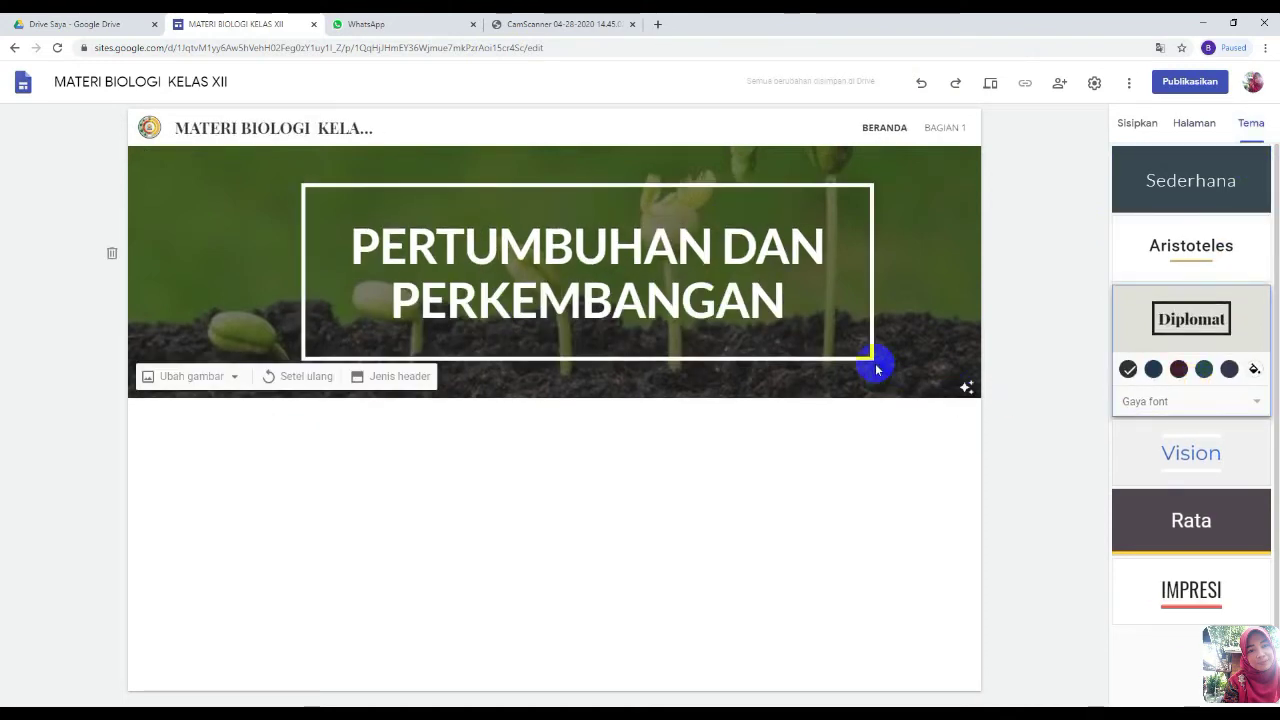
- On the BAGIAN 1 page, enter "DEFENISI PERTUMBUHAN DAN PERKEMBANGAN" in the header text box beneath the title
click(946, 128)
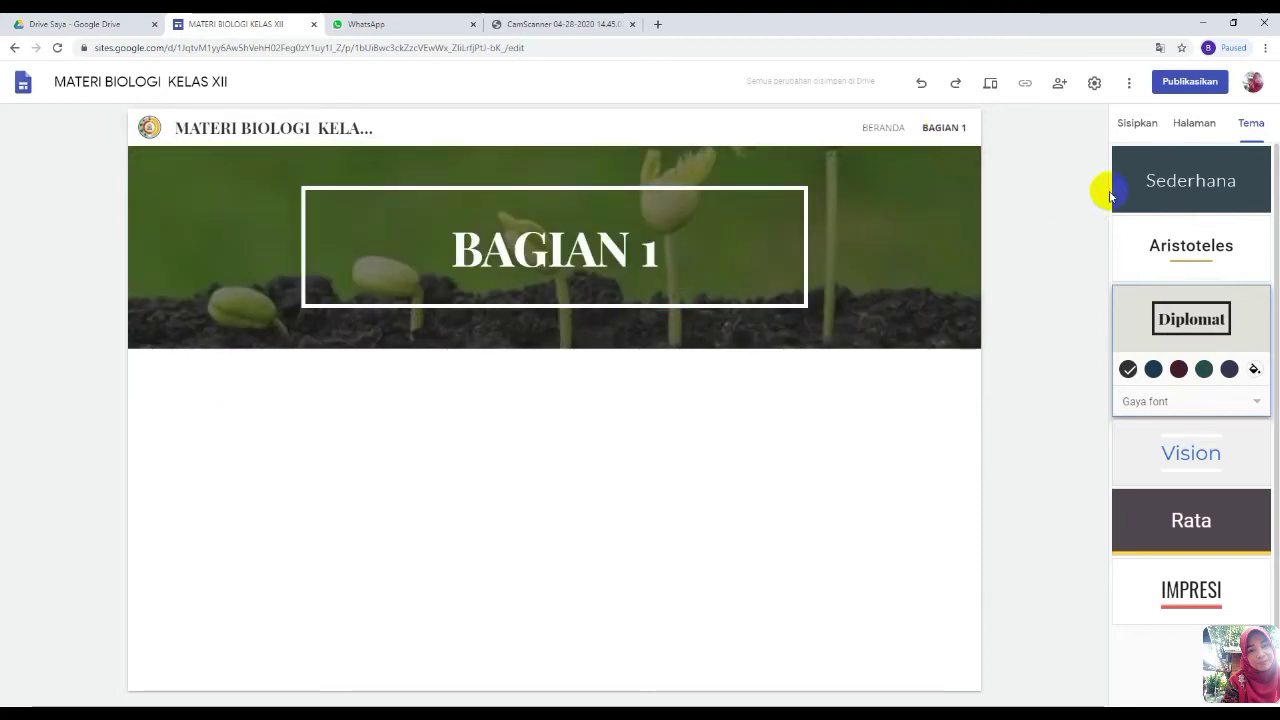
click(645, 256)
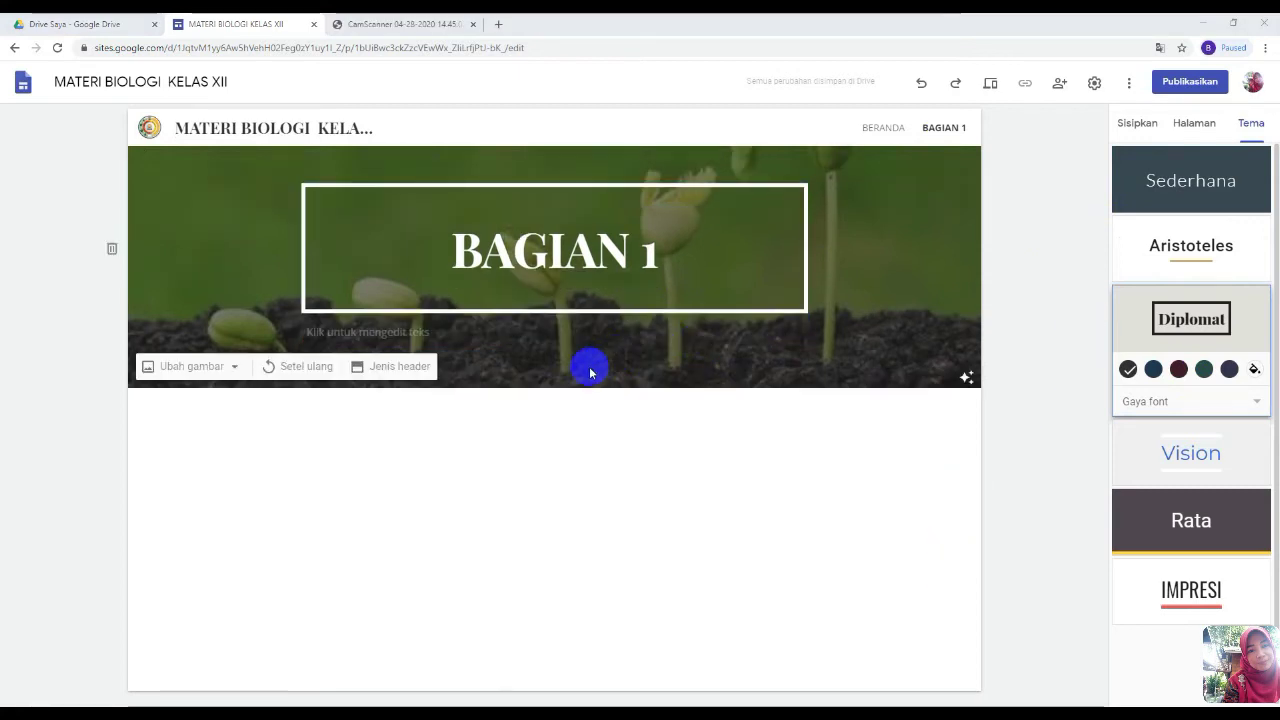
click(464, 334)
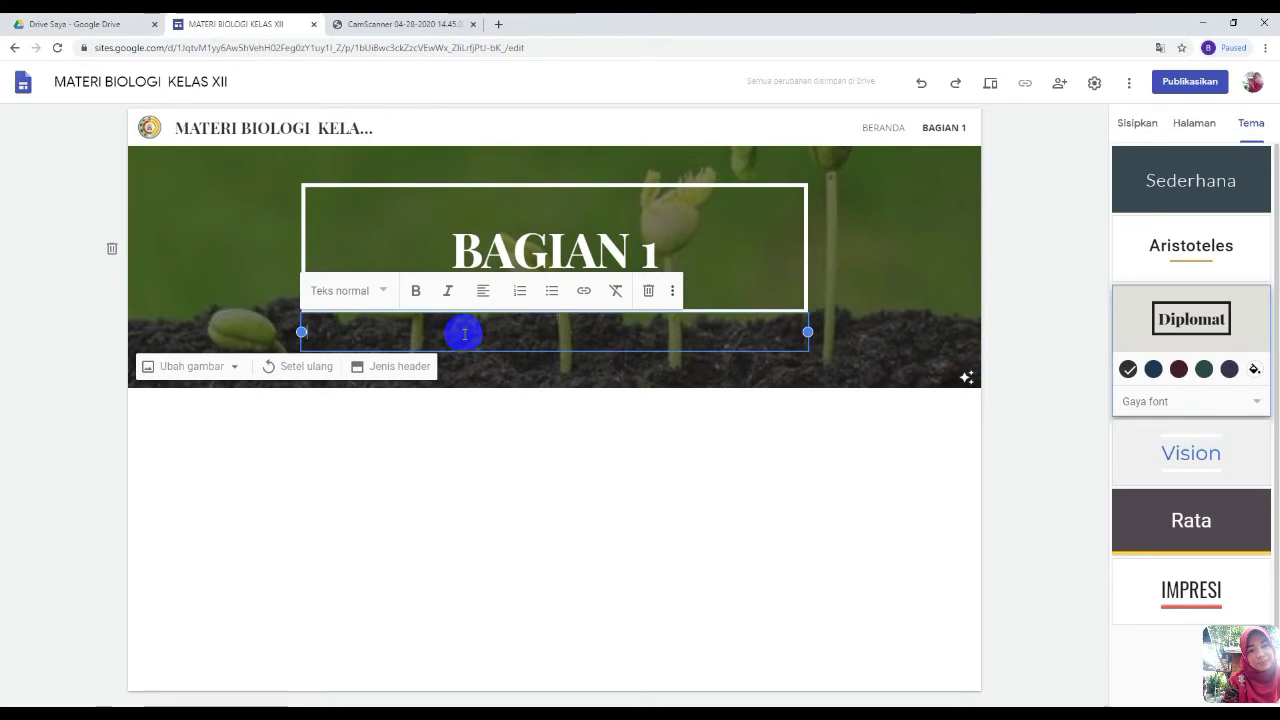
text(DEFE)
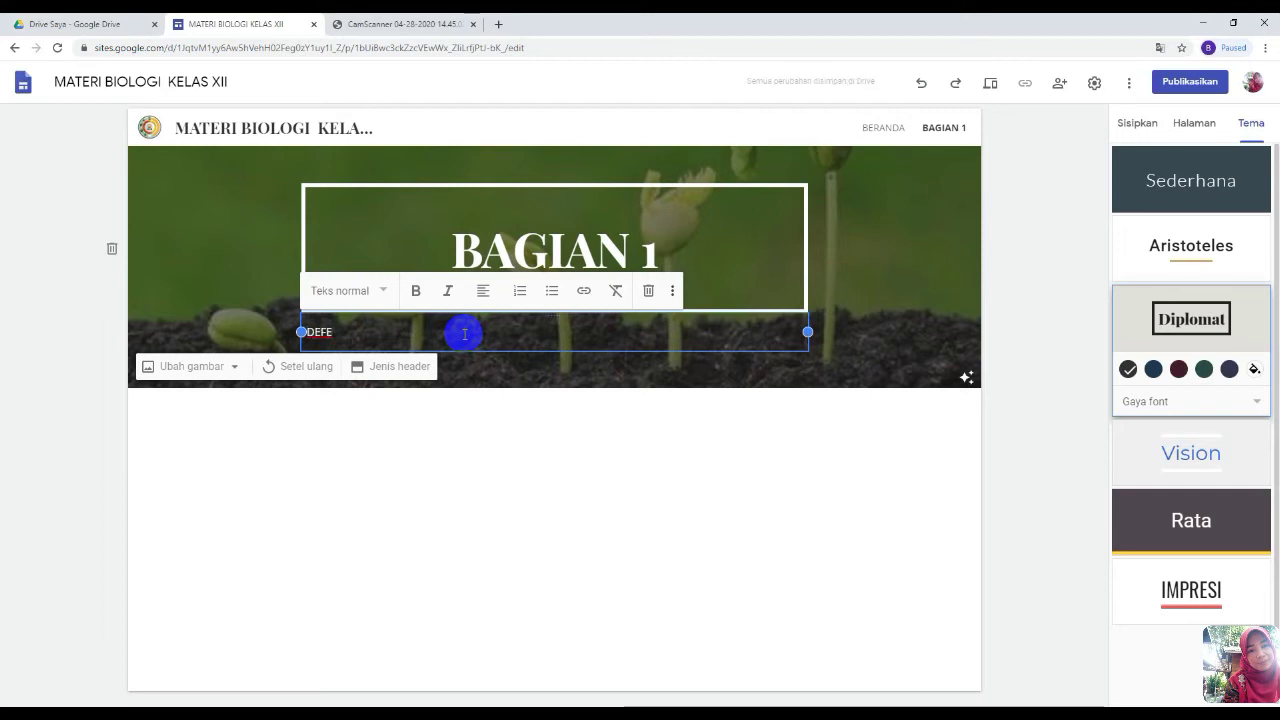
text(NISI )
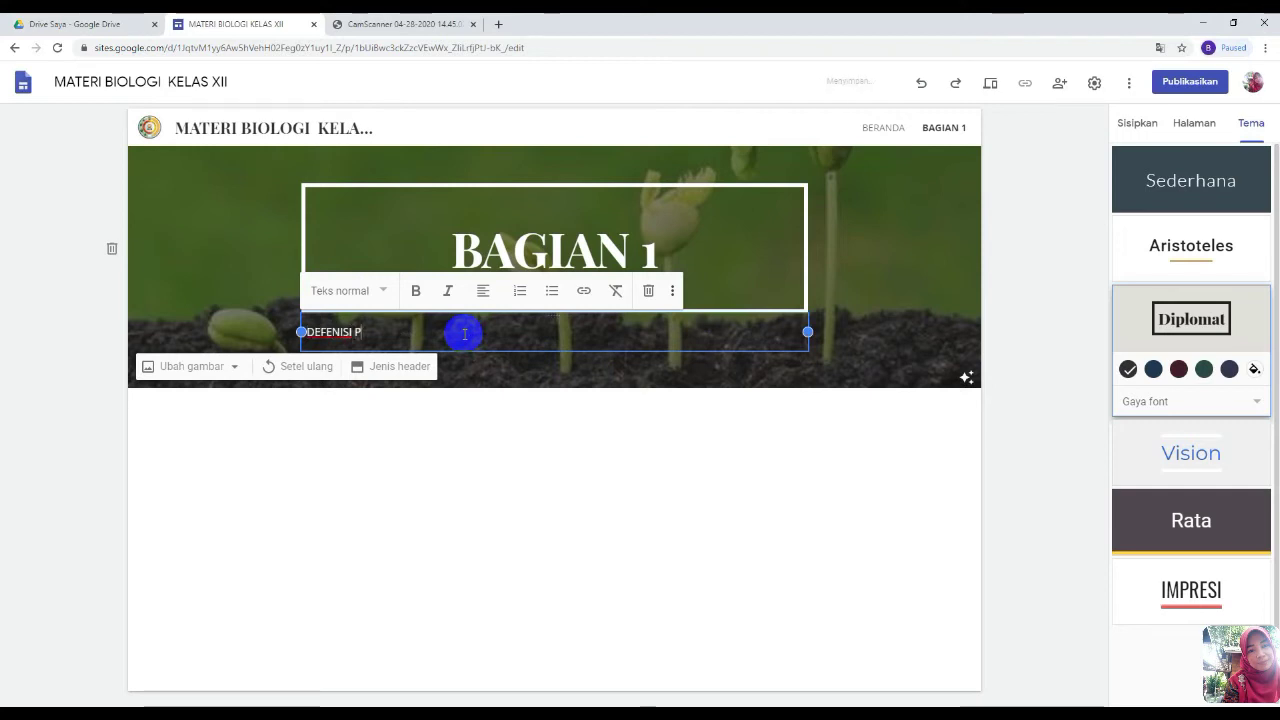
text(PERTUMBUHAN)
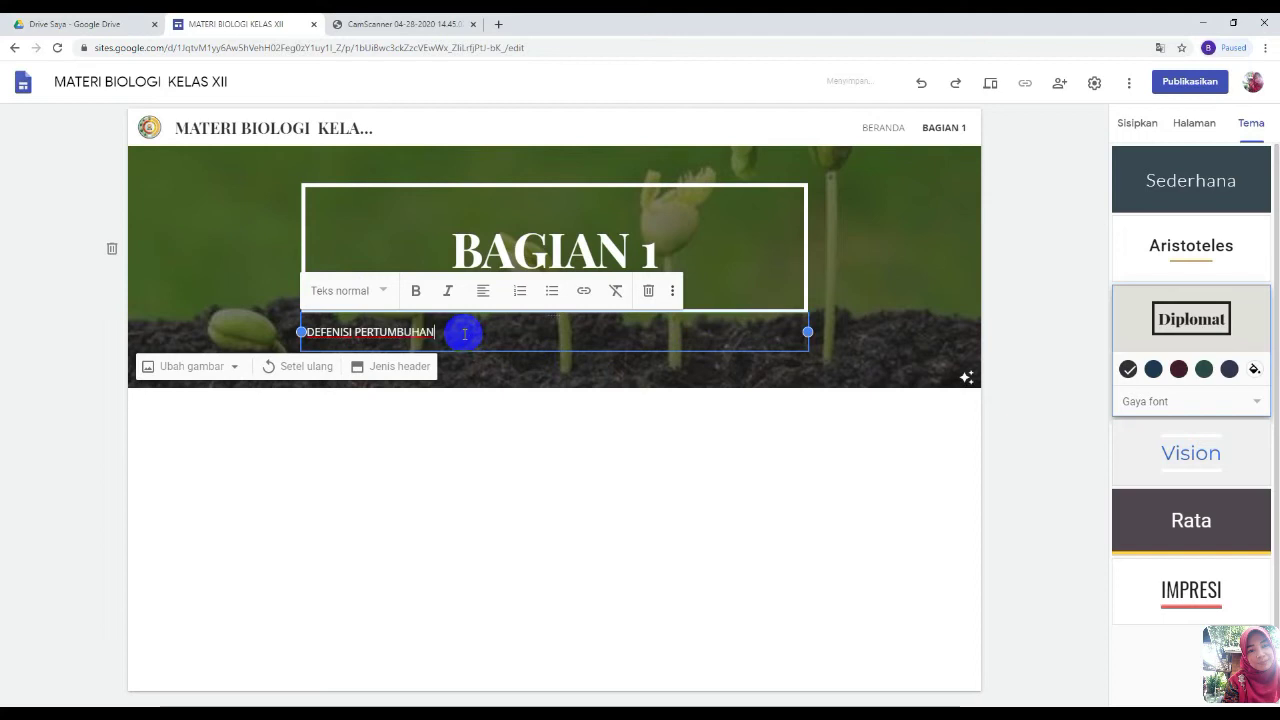
text( DAN PERKEMBANGAN)
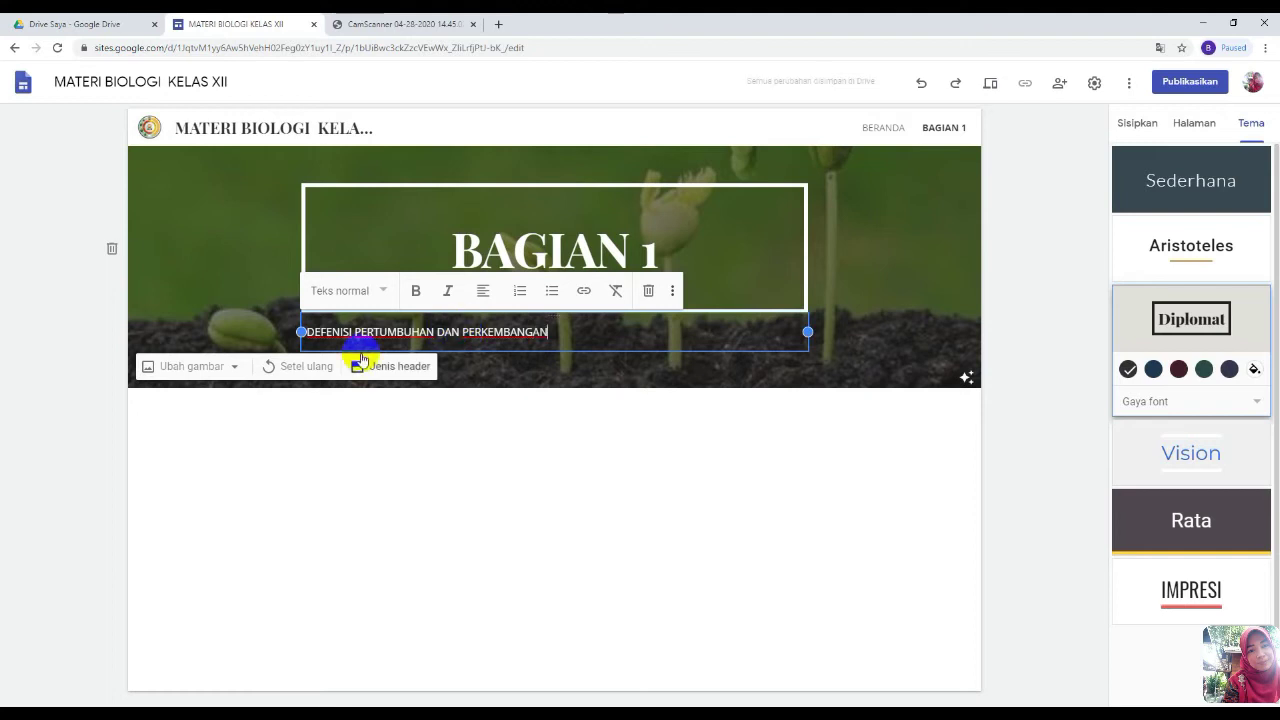
- Centre the text beneath the BAGIAN 1 title and apply the Judul style to it
drag(310, 332, 549, 333)
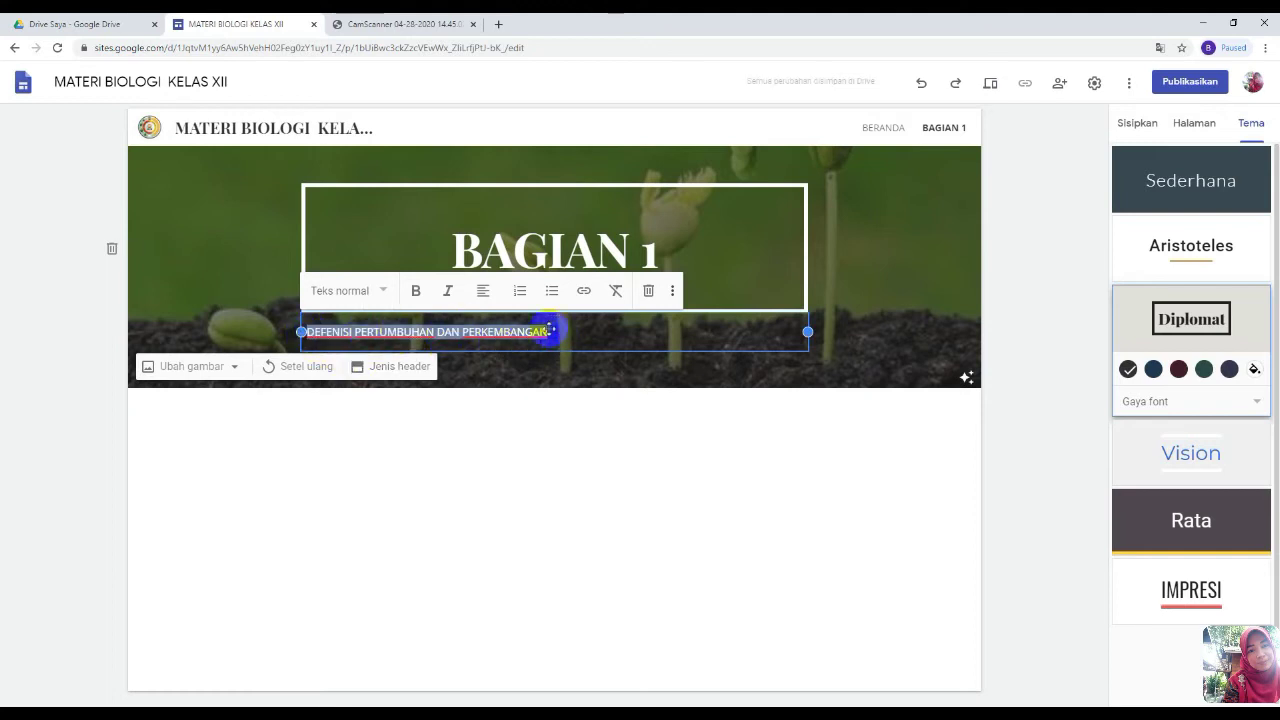
click(484, 291)
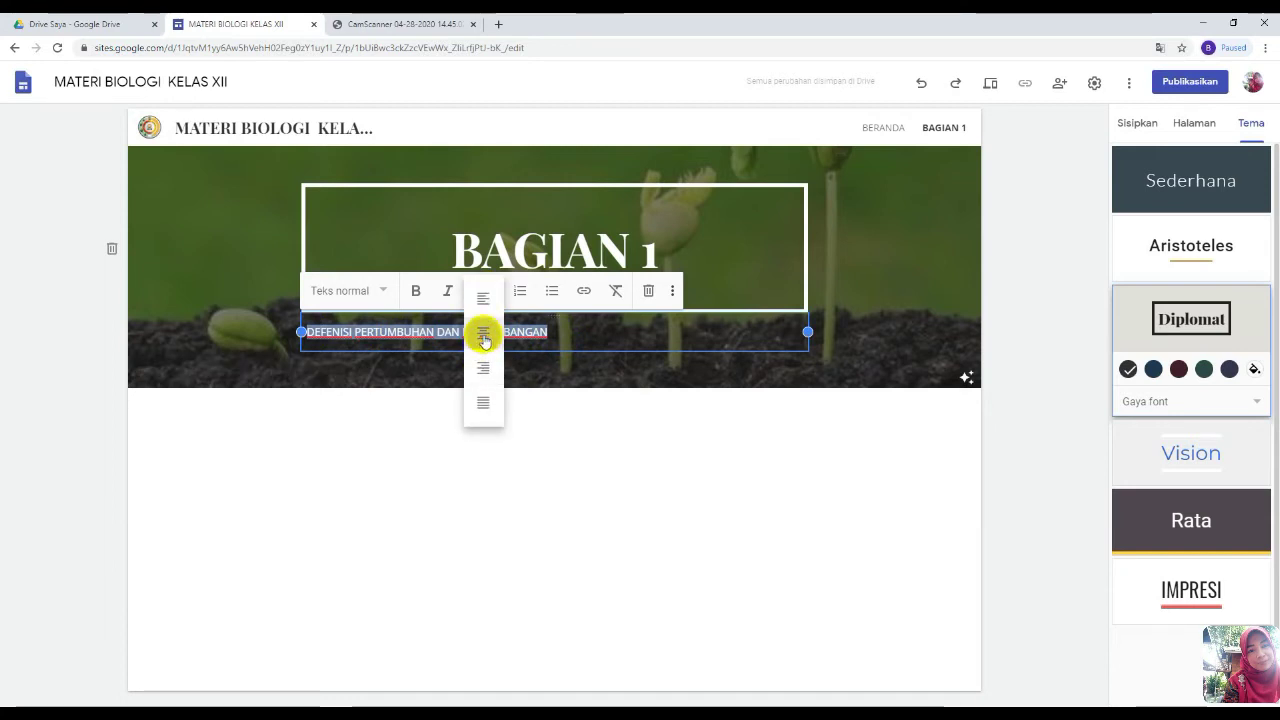
click(484, 336)
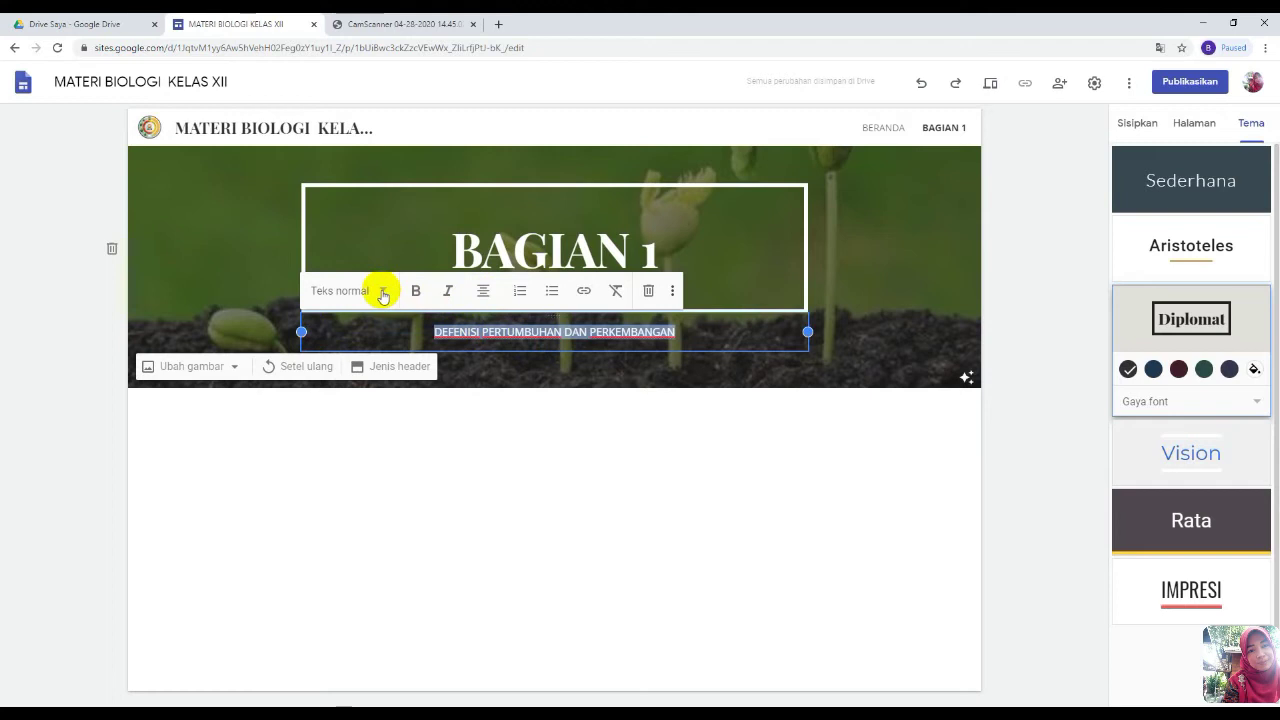
click(384, 293)
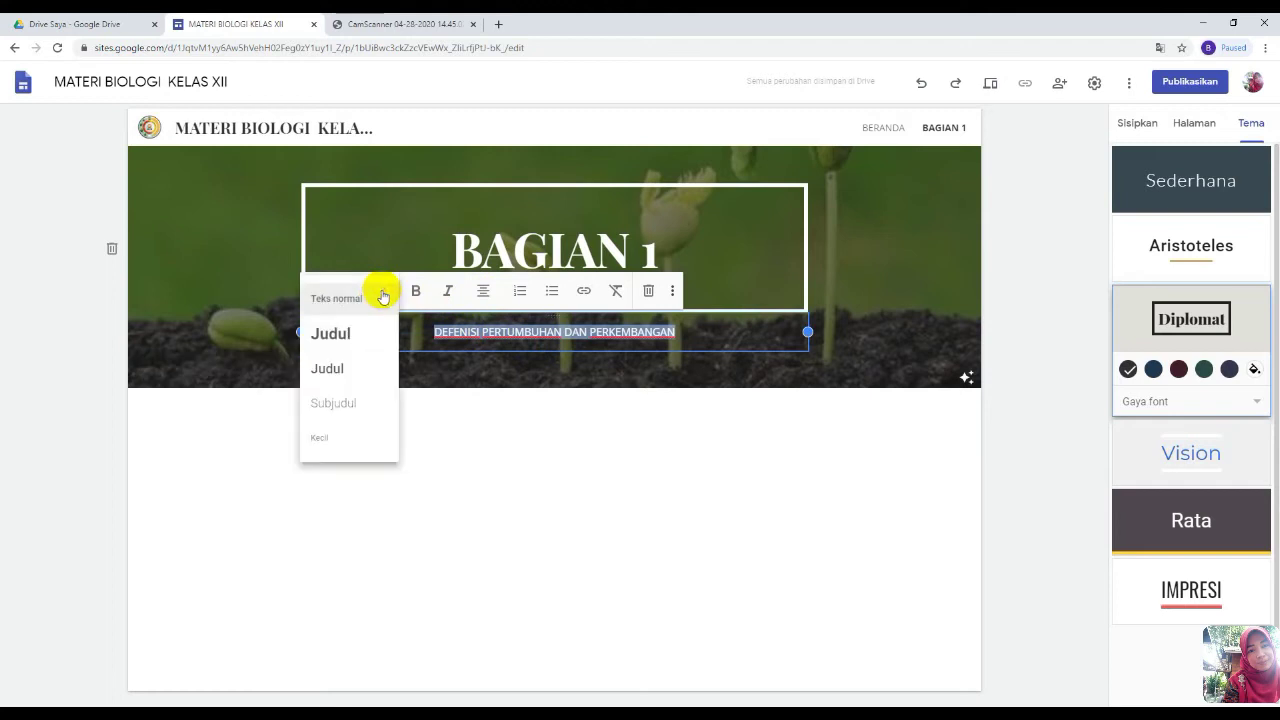
click(343, 369)
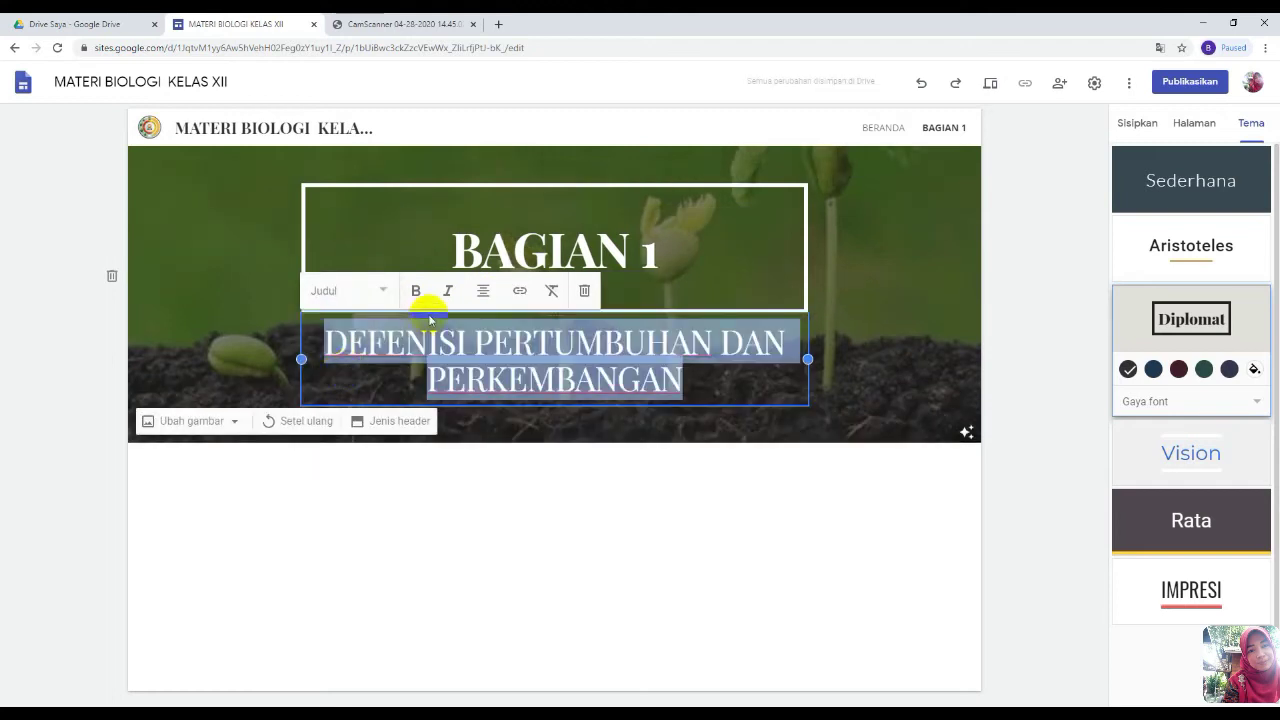
click(383, 293)
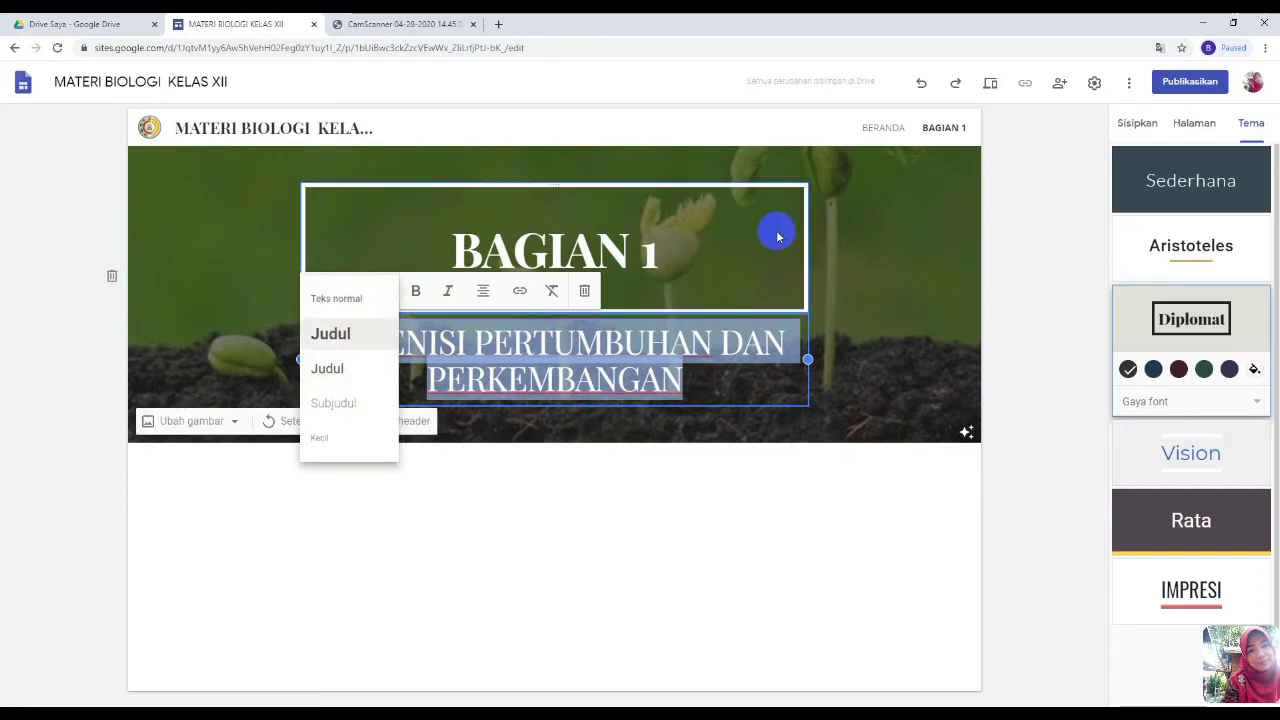
click(862, 315)
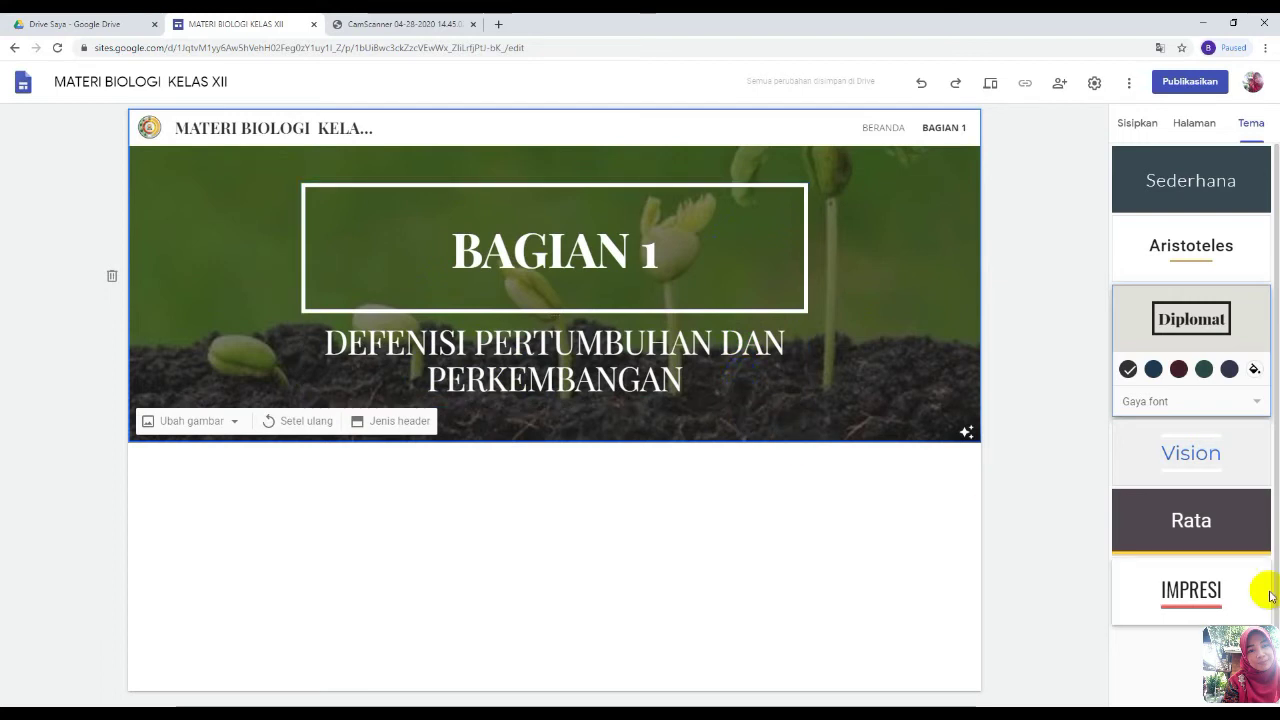
- Add a new page named BAGIAN 2 to the site
click(1140, 124)
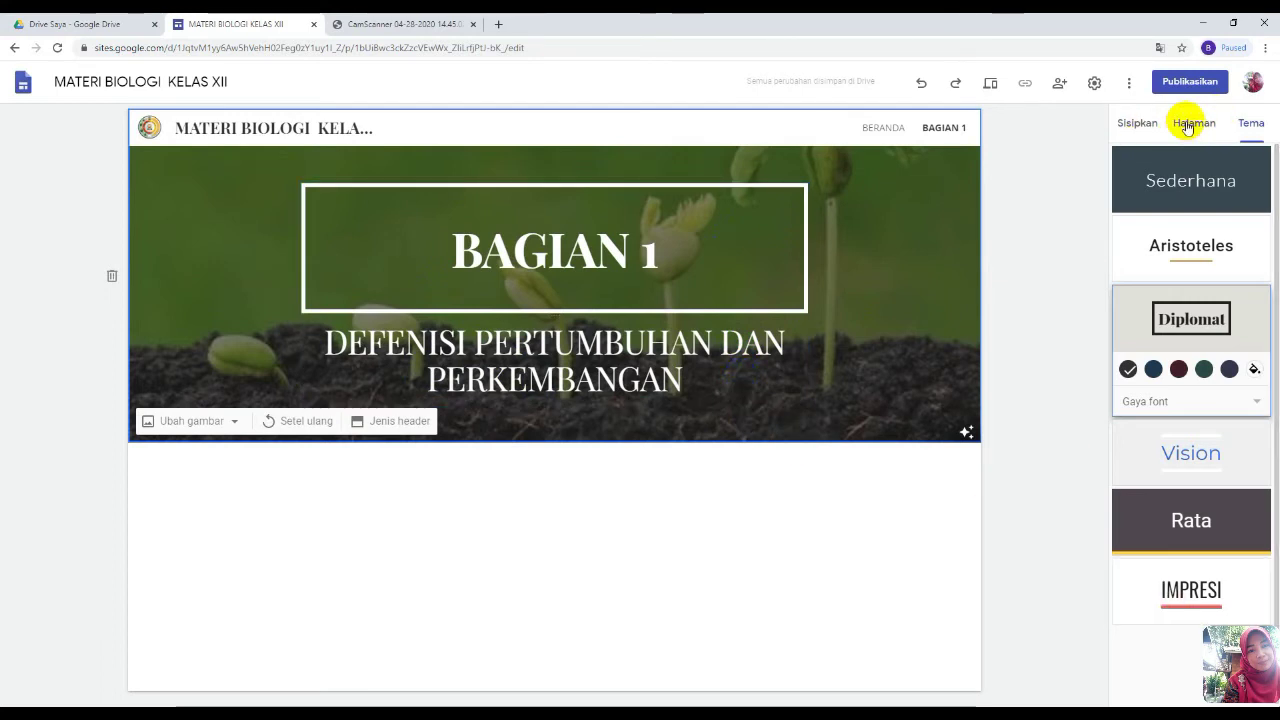
click(1187, 125)
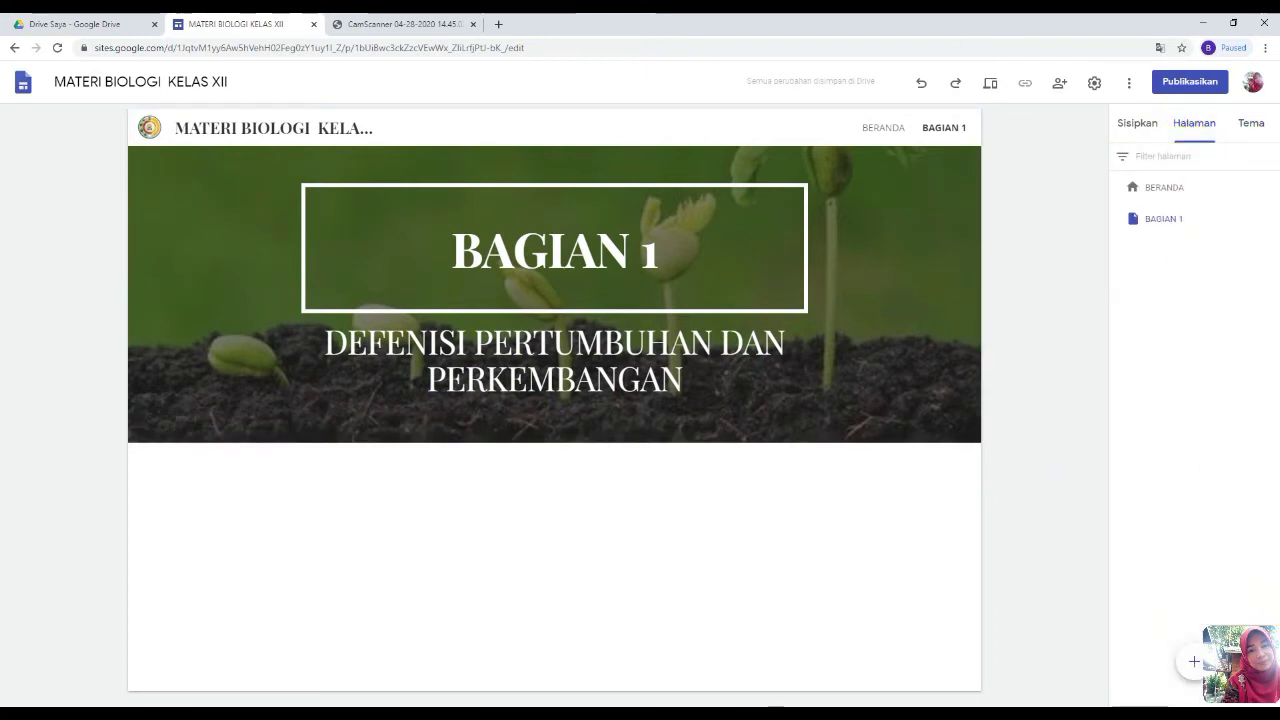
click(1190, 662)
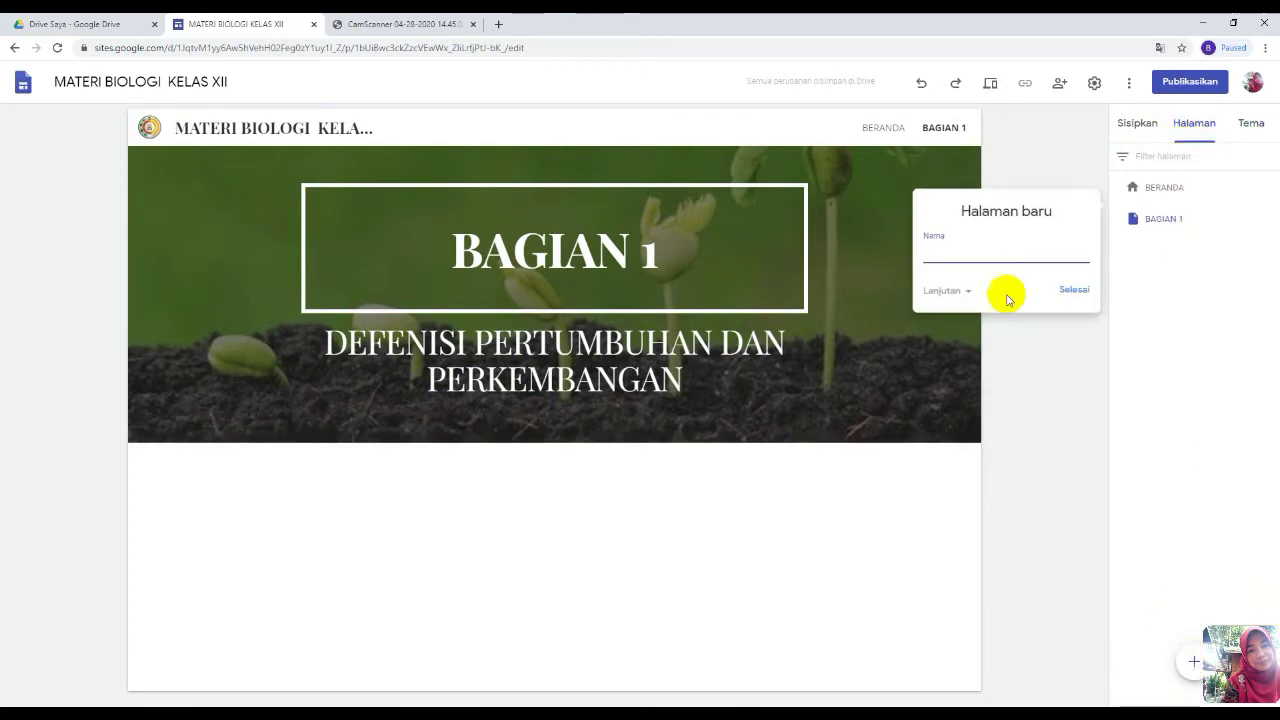
click(984, 250)
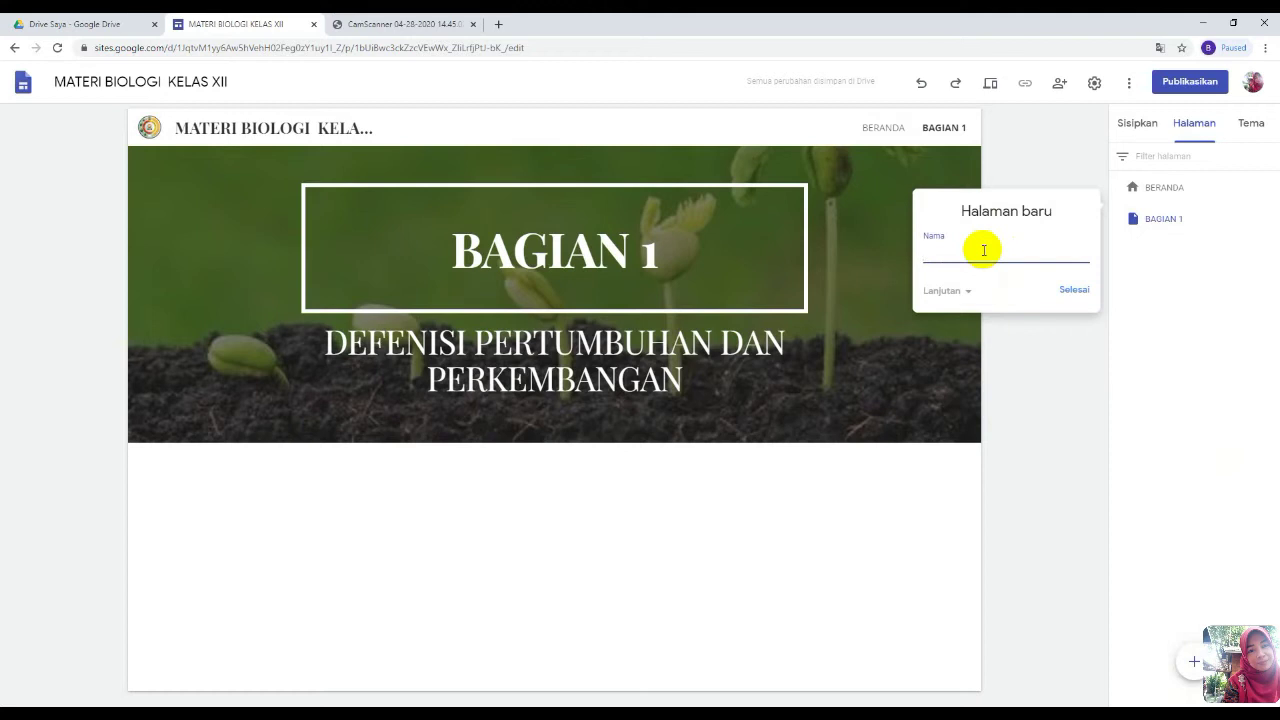
text(BAD)
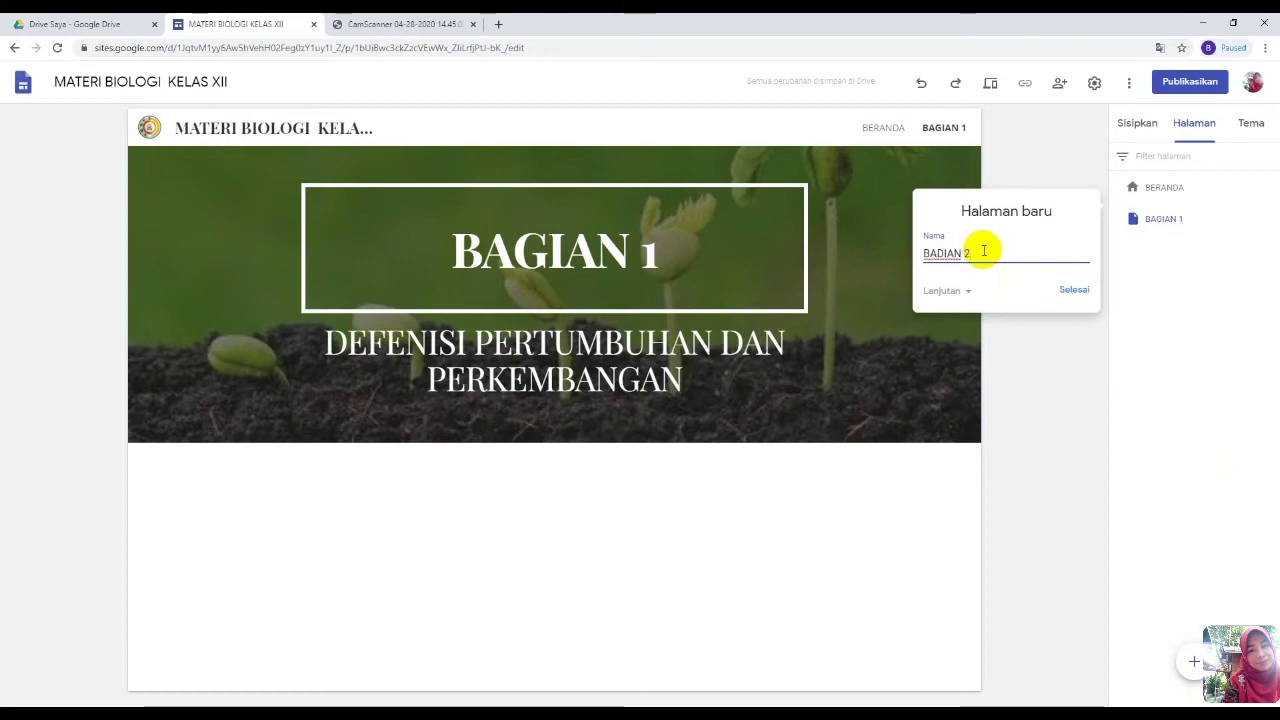
text(IAN 2)
key(BackSpace)
key(BackSpace)
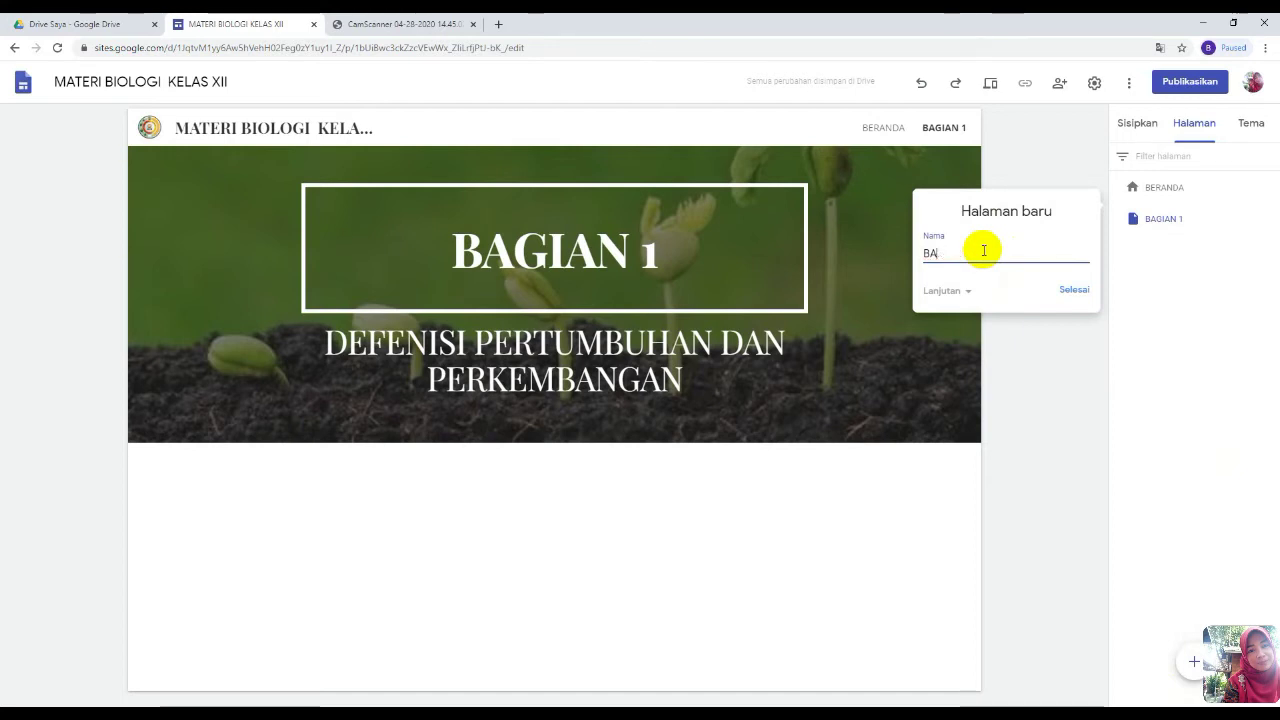
text(GIAN 2)
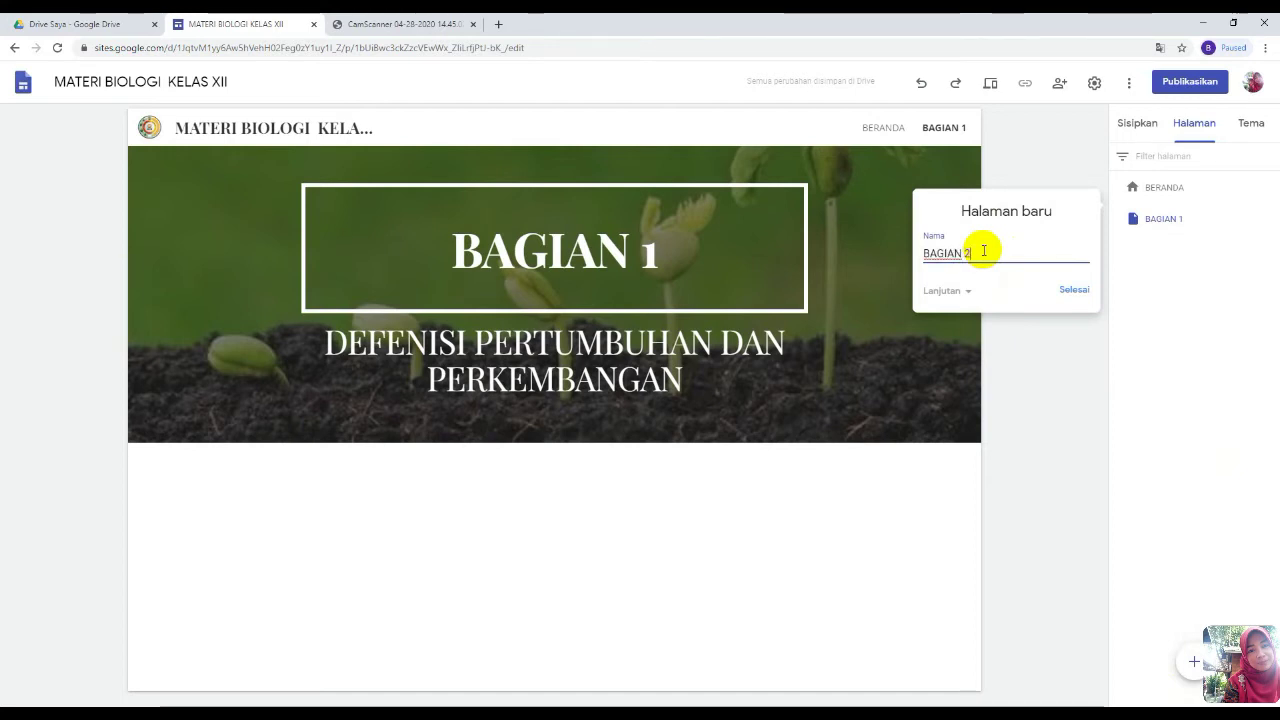
click(1075, 290)
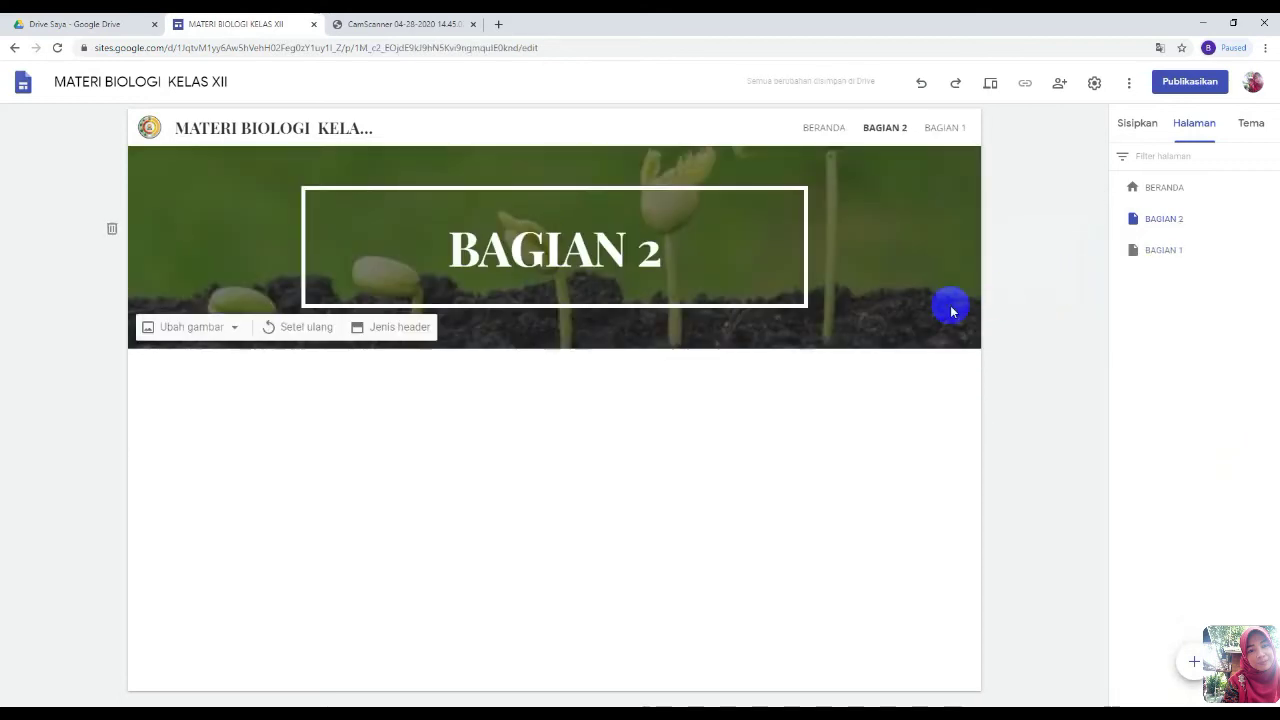
- On the BAGIAN 2 page, add a header text box beneath the title reading "STRUKTUR BIJI DAN PERKECAMBAHAN"
double_click(480, 320)
click(478, 316)
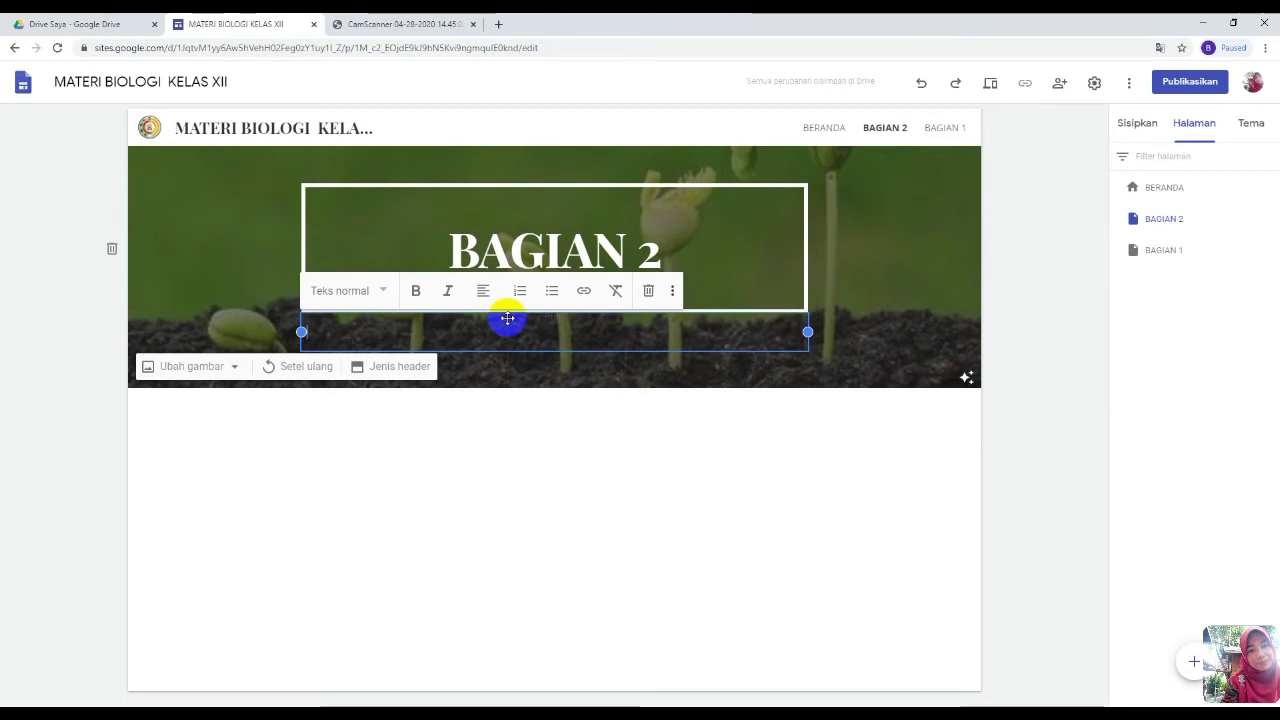
text(STRUKTUR BIJI)
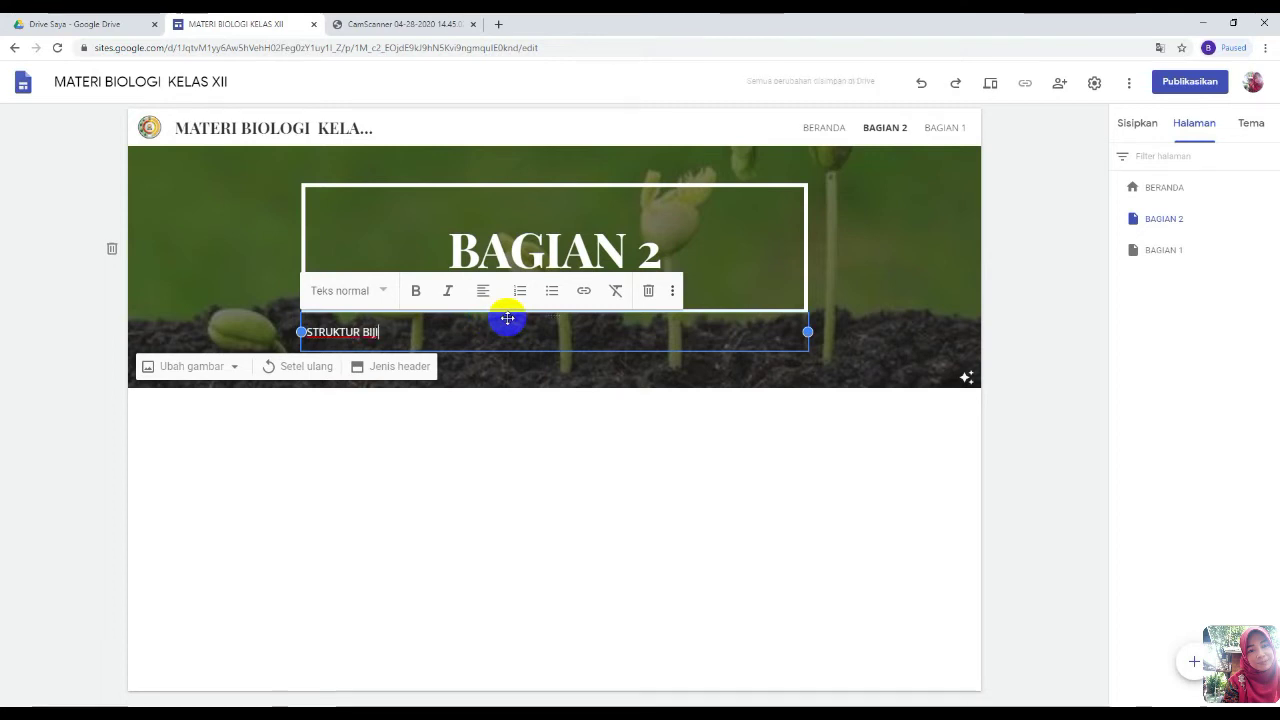
text( DAN PERKECA)
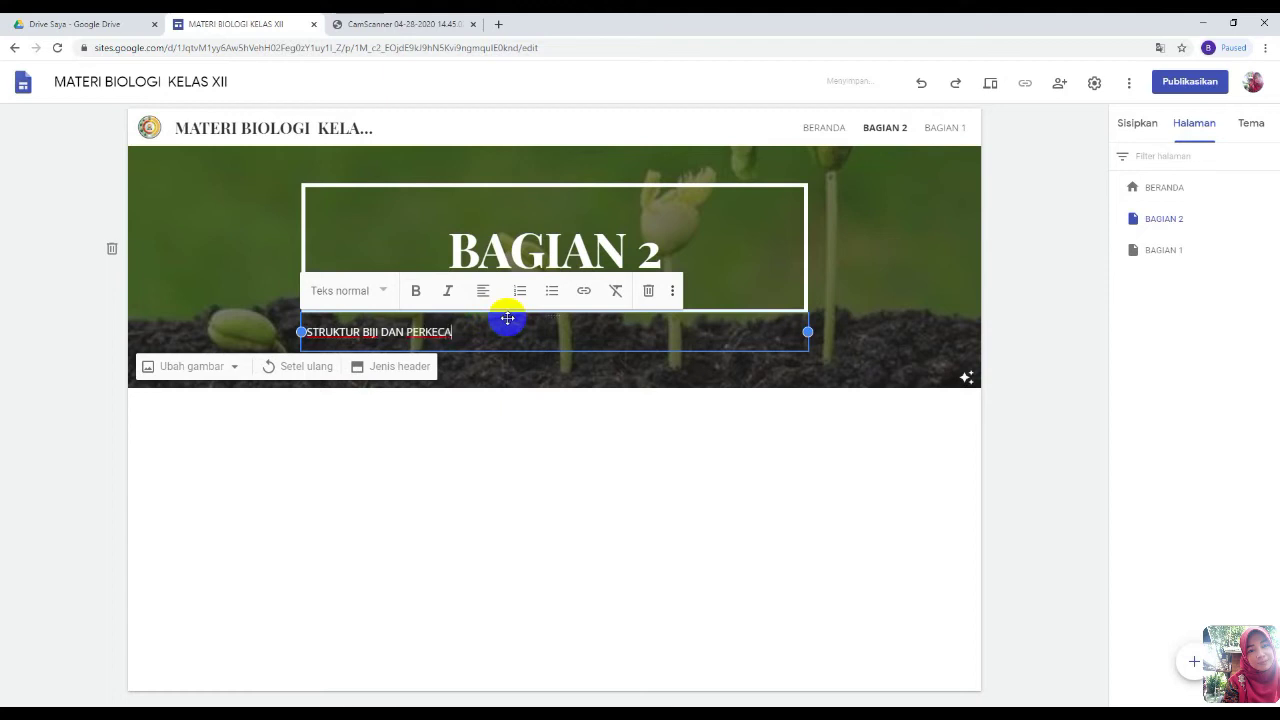
text(MBAHAN)
- Centre the text beneath the BAGIAN 2 title and apply the Judul style to it
drag(514, 331, 300, 332)
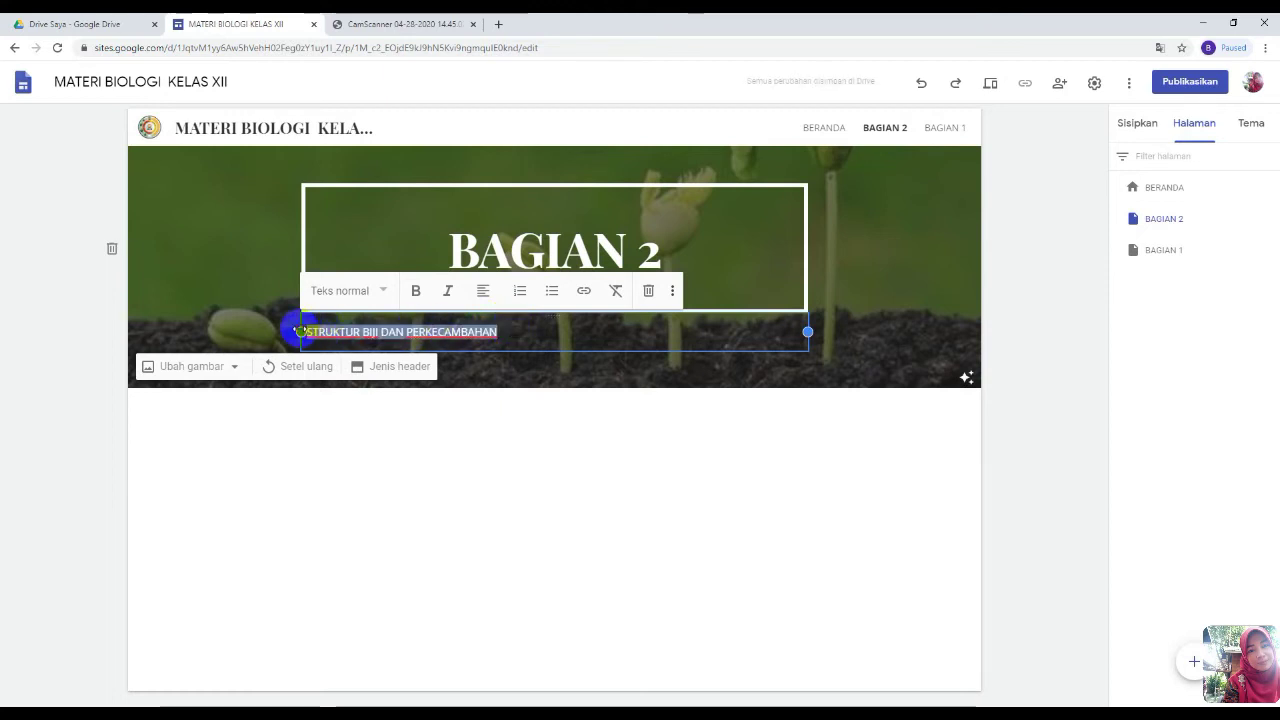
click(483, 290)
click(483, 335)
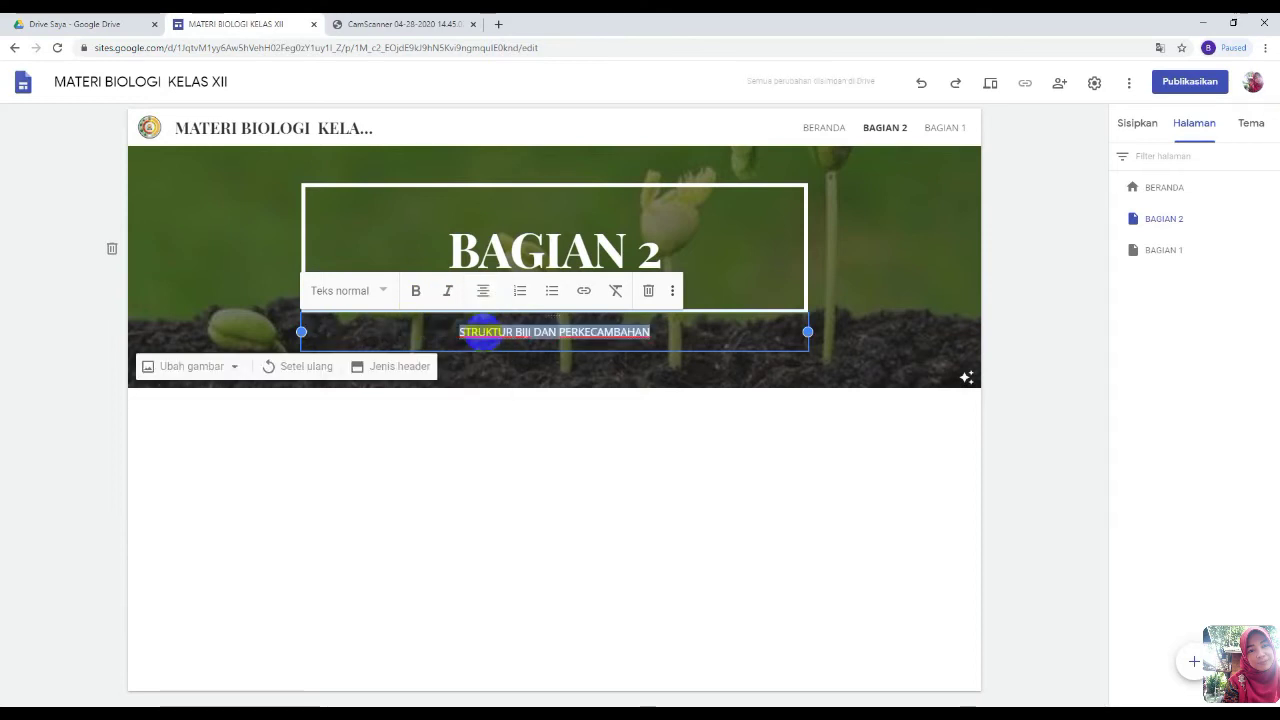
click(386, 291)
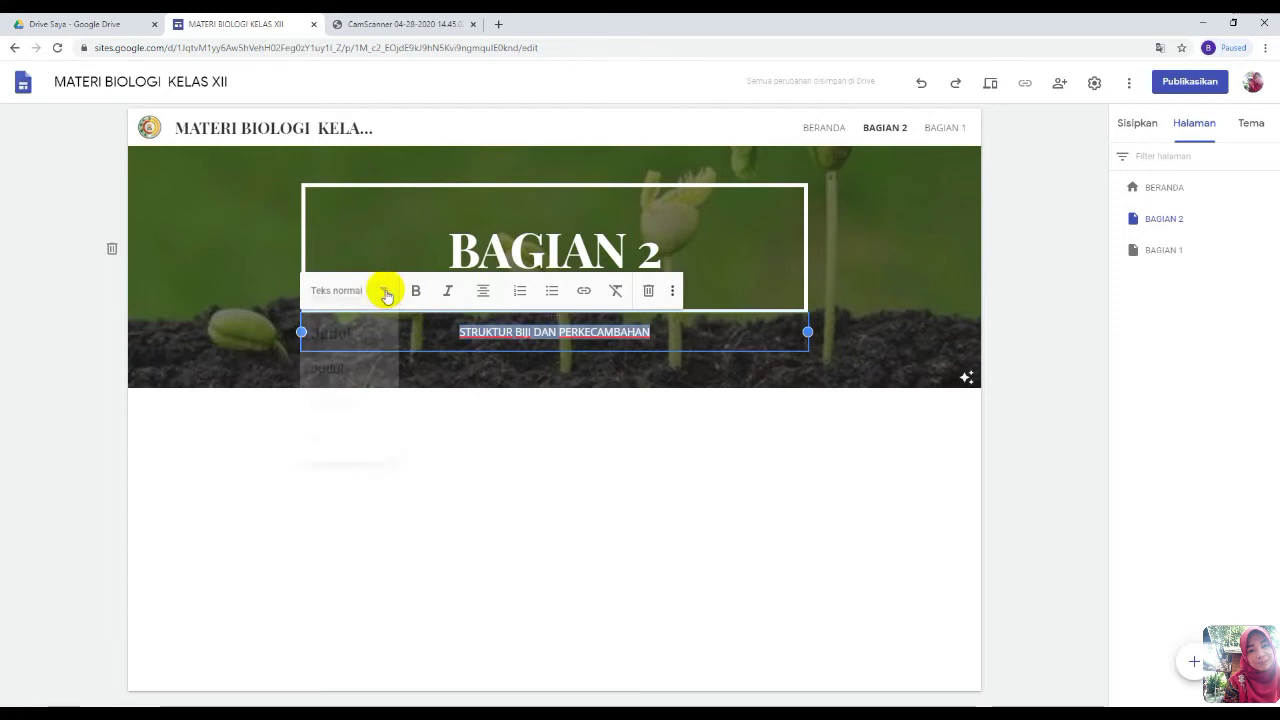
click(352, 368)
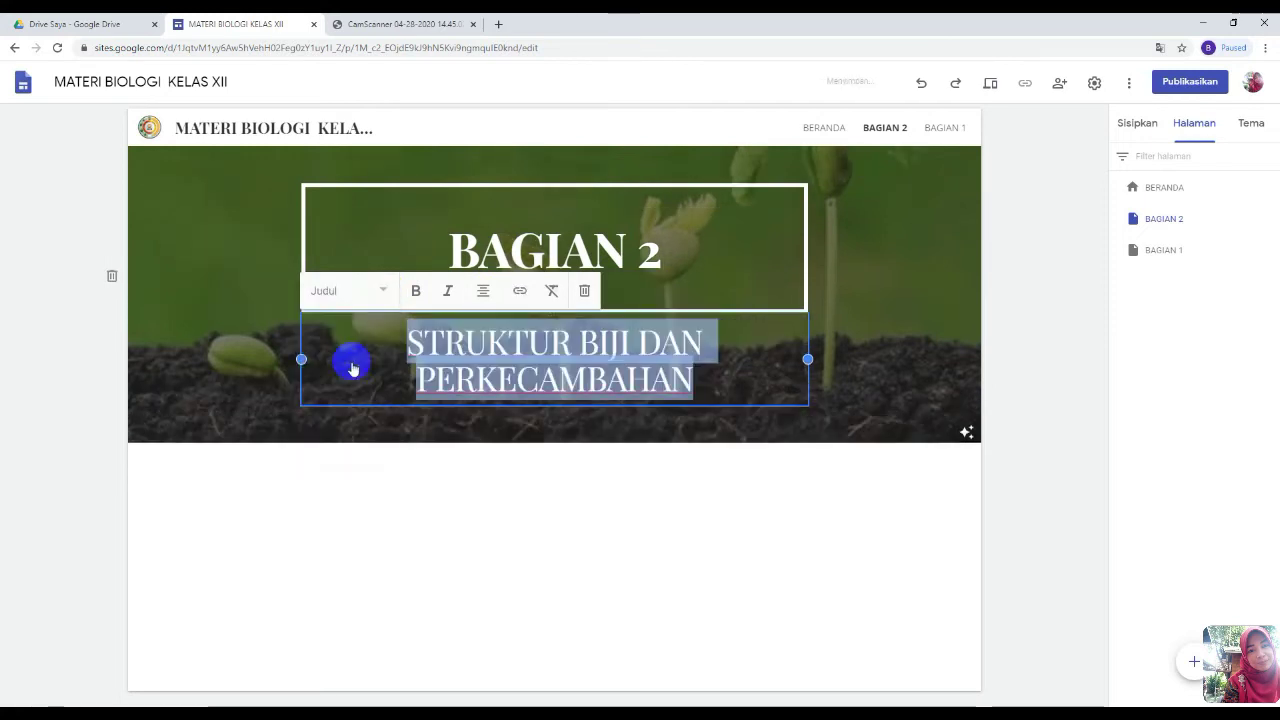
click(745, 368)
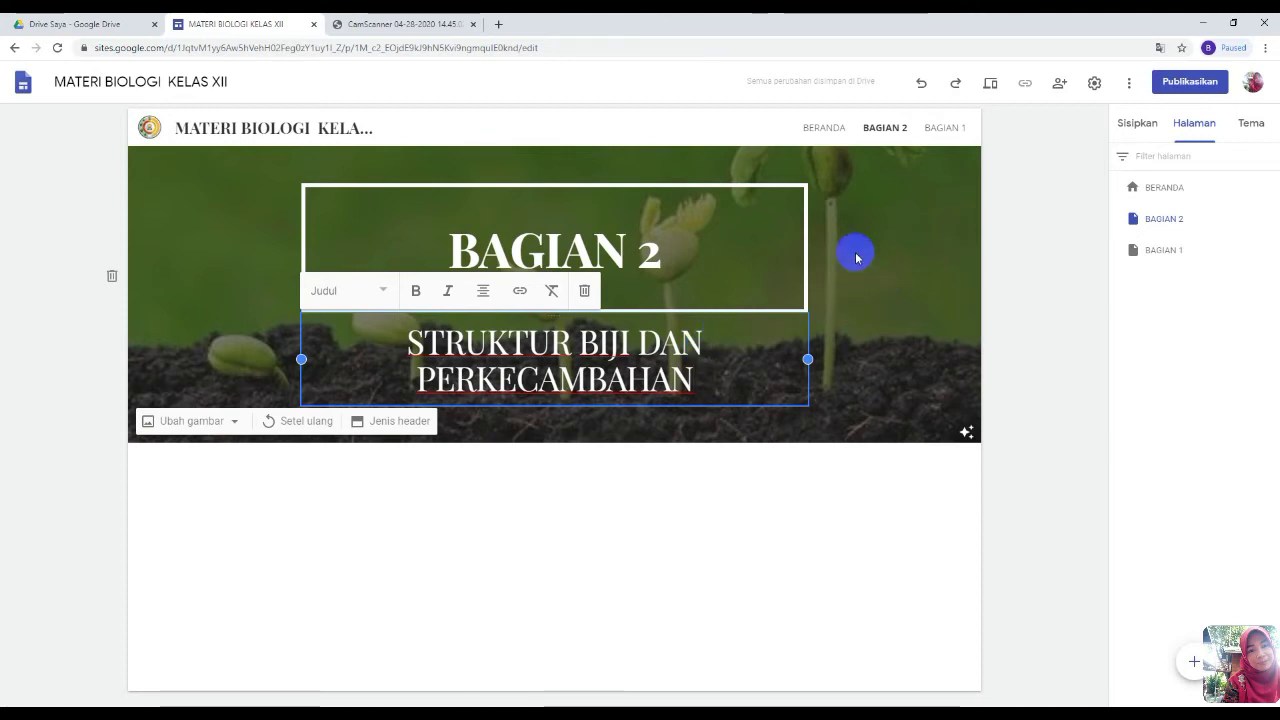
- On the BERANDA page, insert a text box below the header with the line "KOMPETENSI DASAR :" followed by a new line
click(820, 131)
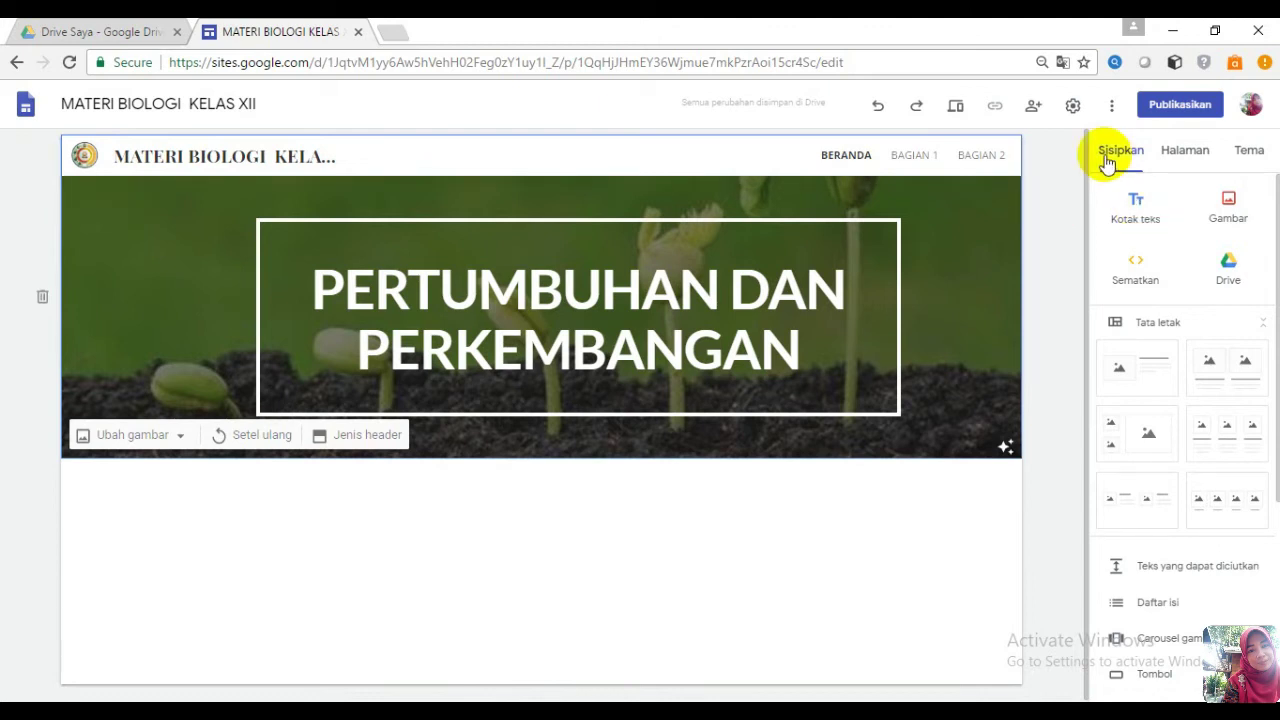
click(1136, 210)
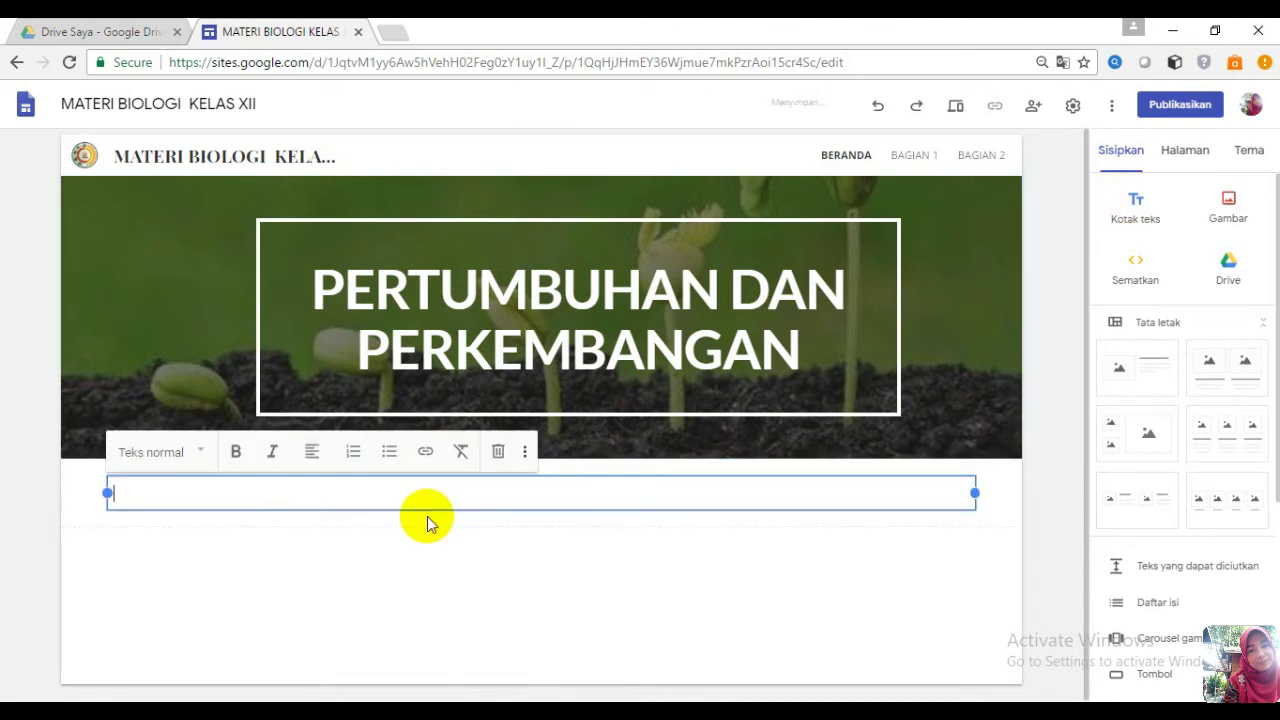
click(401, 504)
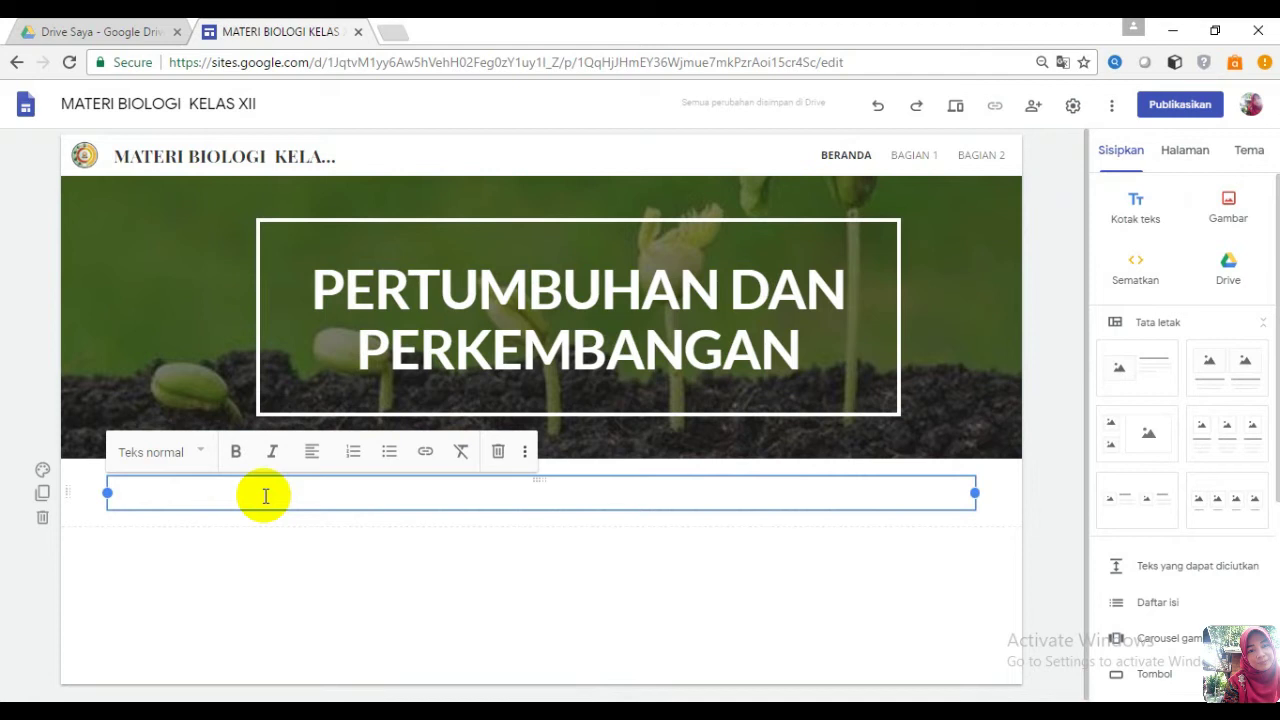
text(KOMPETENSI DASAR :)
key(Return)
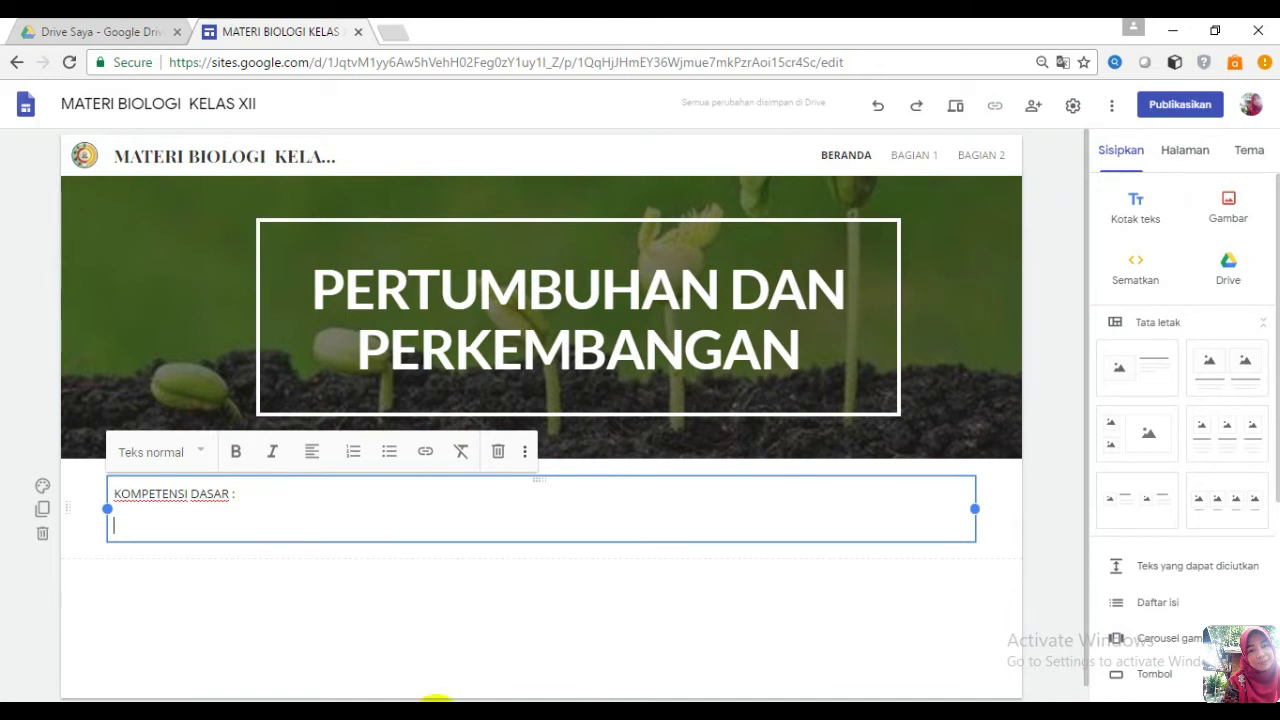
- Copy competencies 3.1 and 4.1 from the CONTOH HALAMAN SITES document in Microsoft Word and paste them under "KOMPETENSI DASAR :" in the site
click(436, 711)
drag(518, 297, 803, 355)
key(ctrl+c)
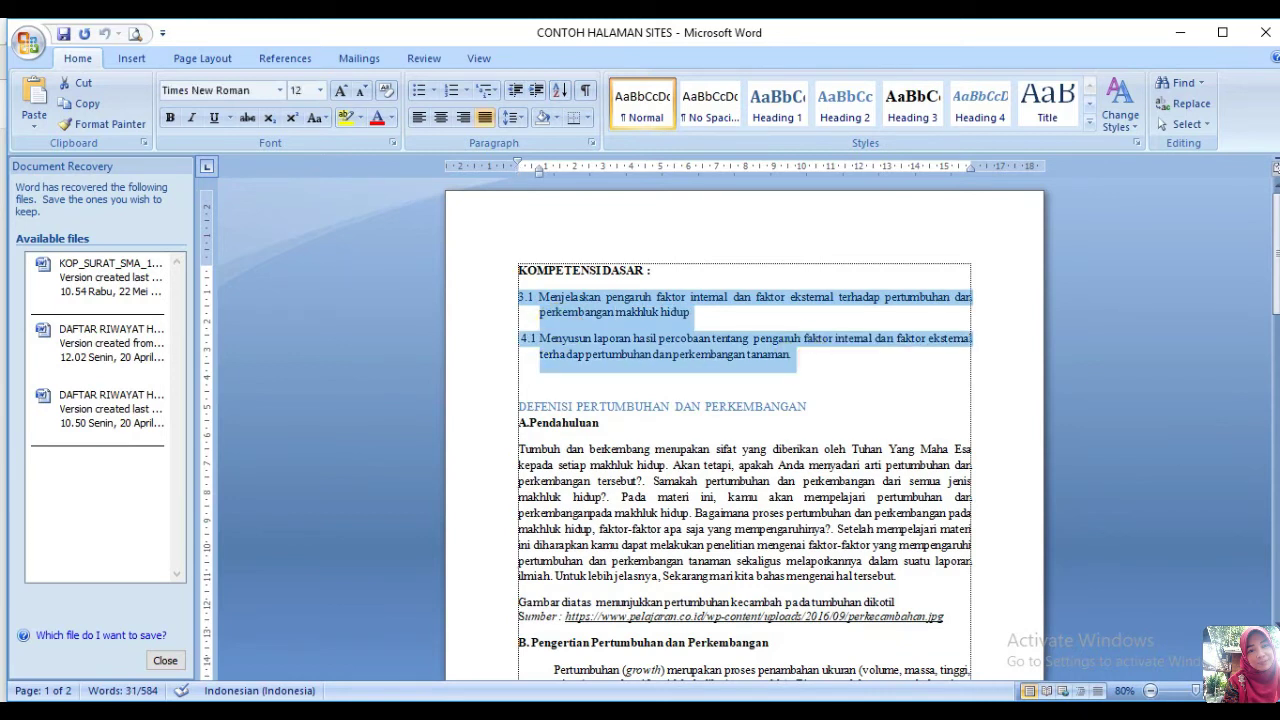
mouse_move(385, 712)
click(315, 630)
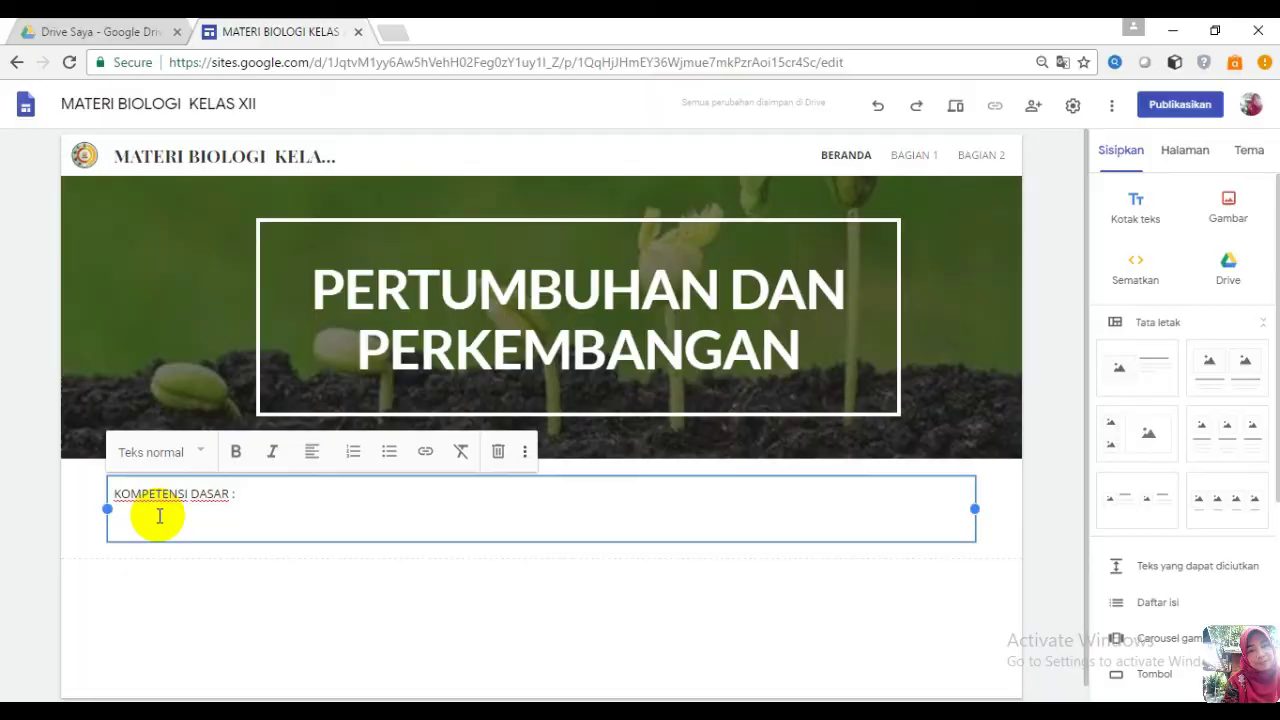
click(159, 515)
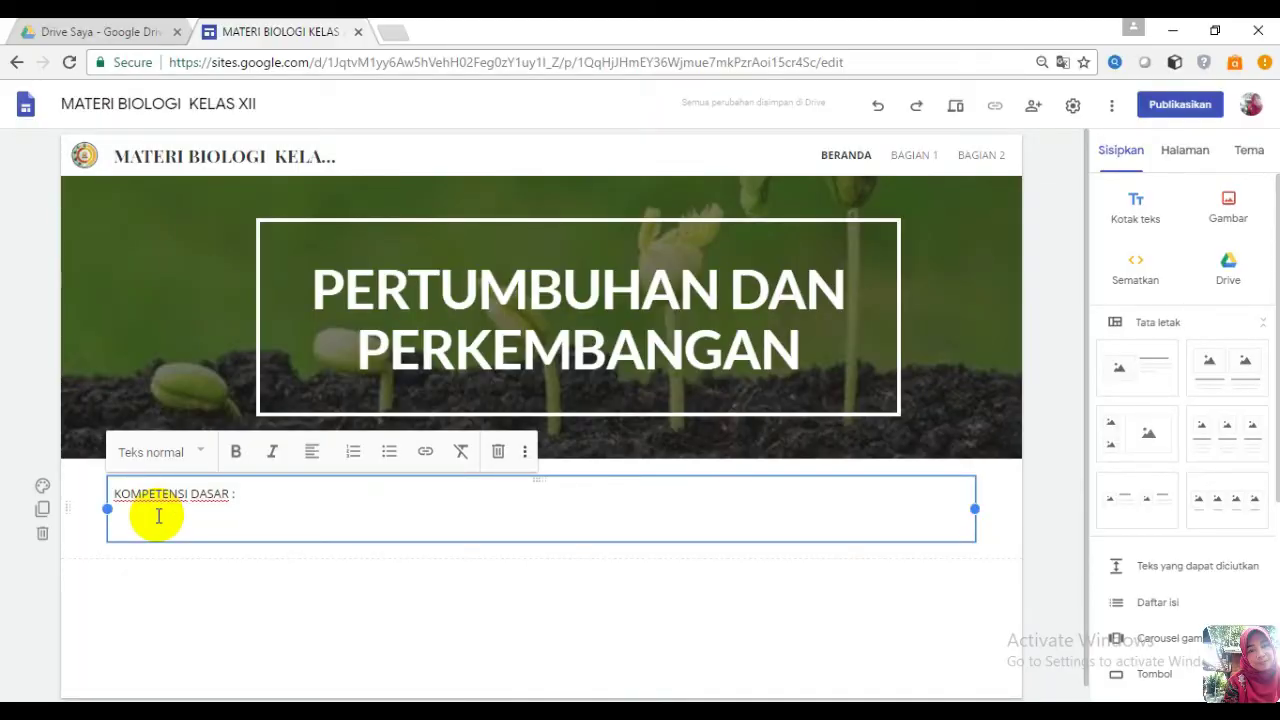
key(ctrl+v)
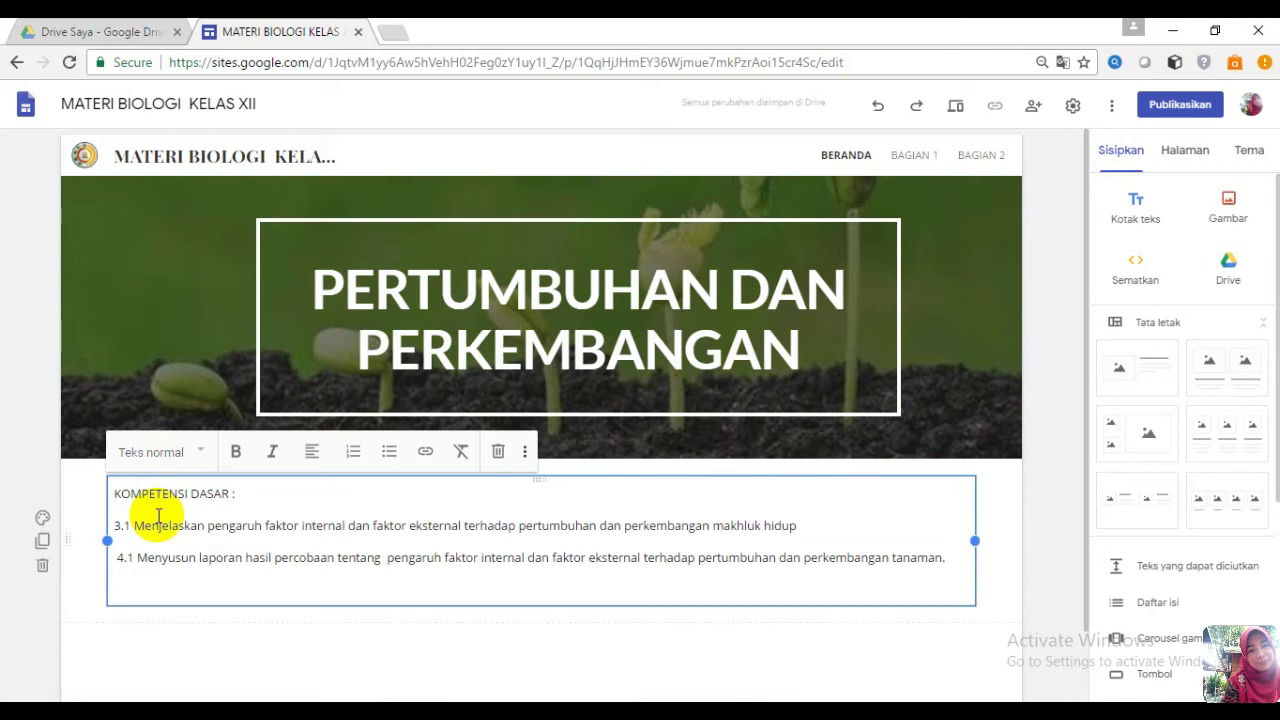
- Remove the extra space before item 4.1 and make the "KOMPETENSI DASAR :" line bold
click(115, 558)
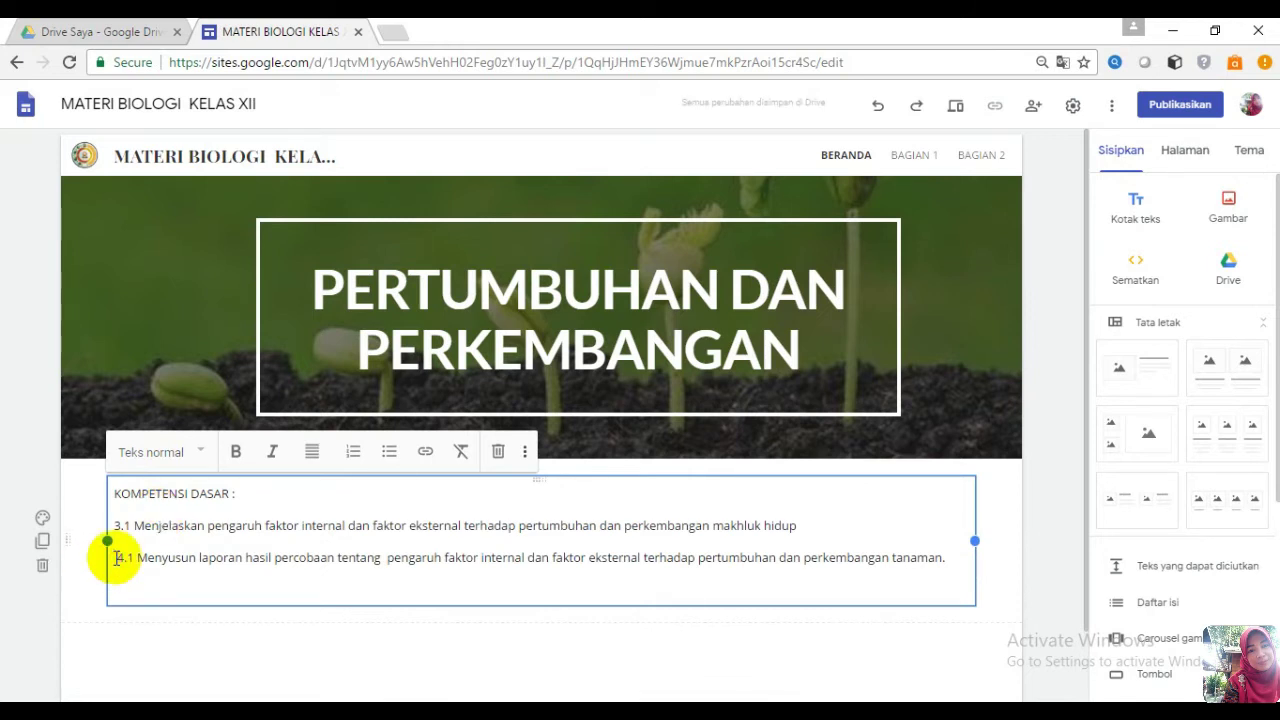
key(Delete)
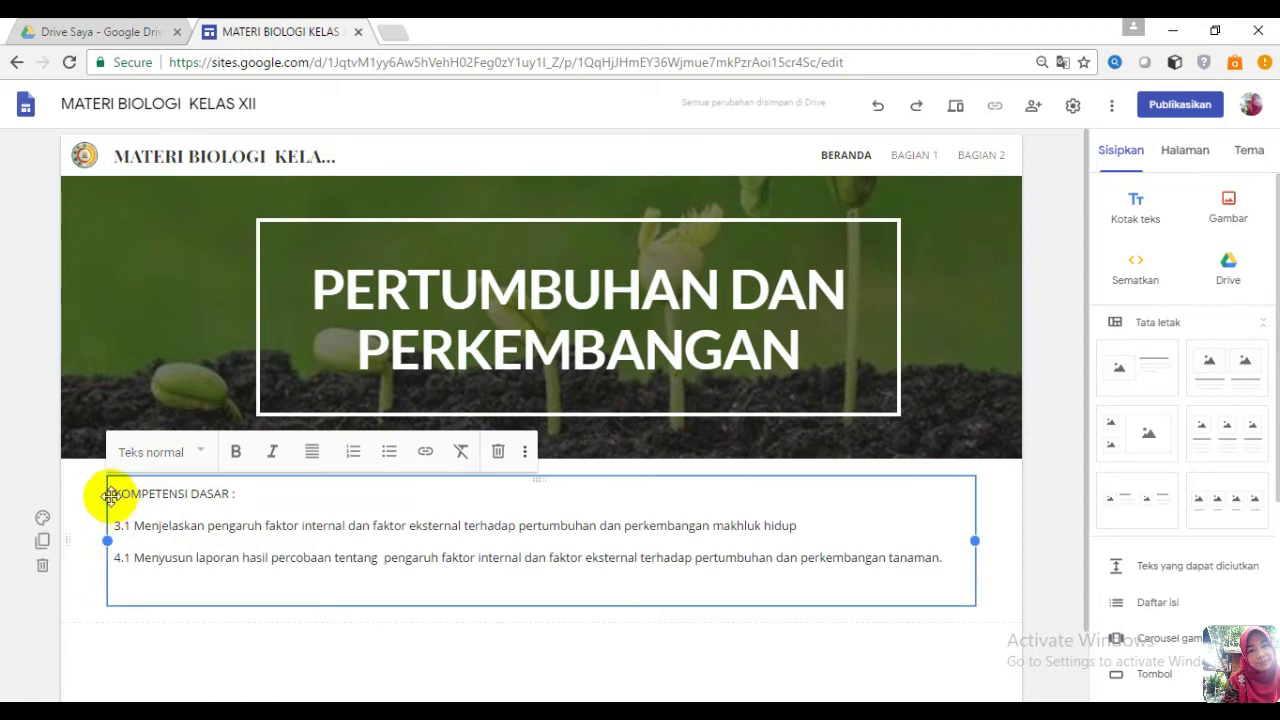
drag(115, 493, 246, 492)
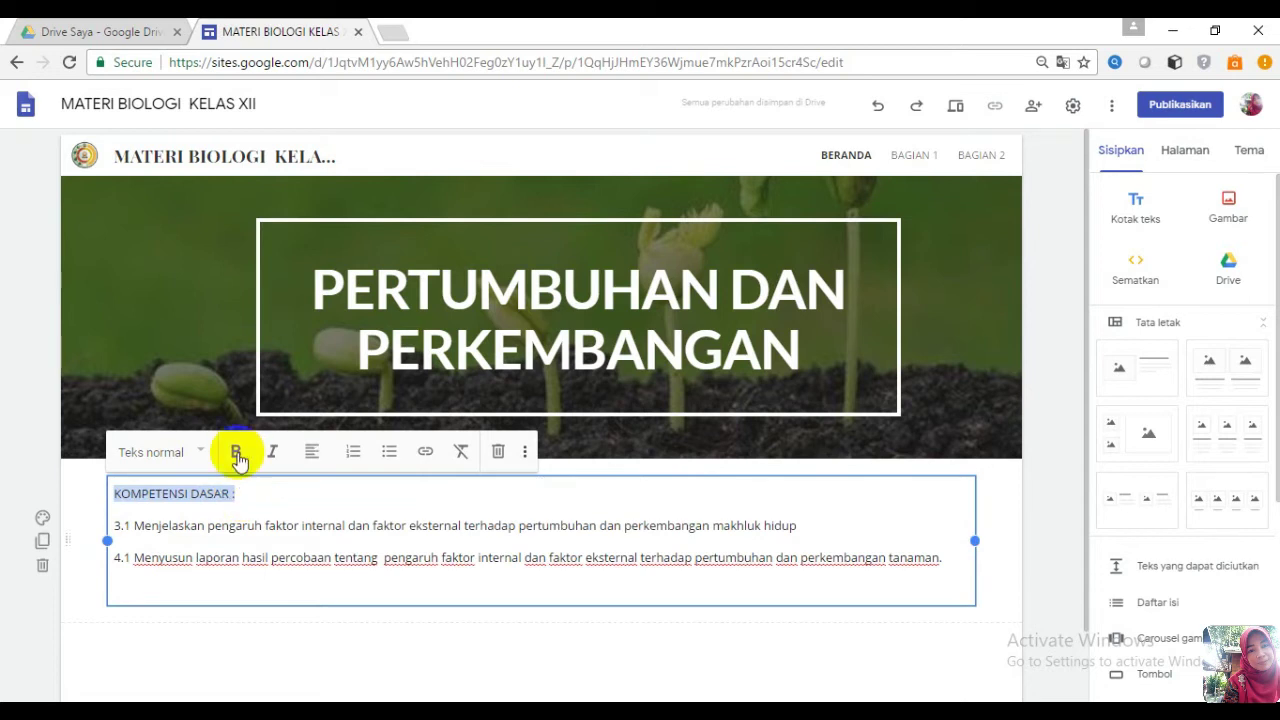
click(237, 453)
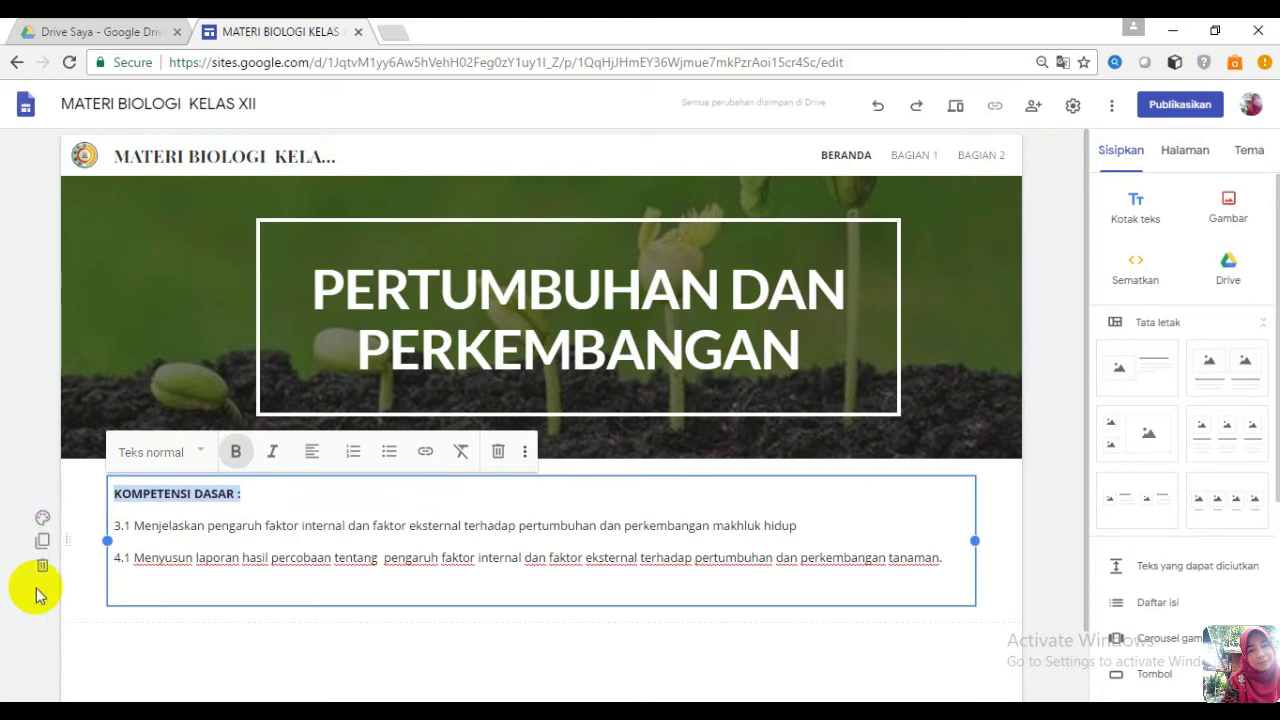
- Set the background of the KOMPETENSI DASAR section to Penekanan 1
click(41, 518)
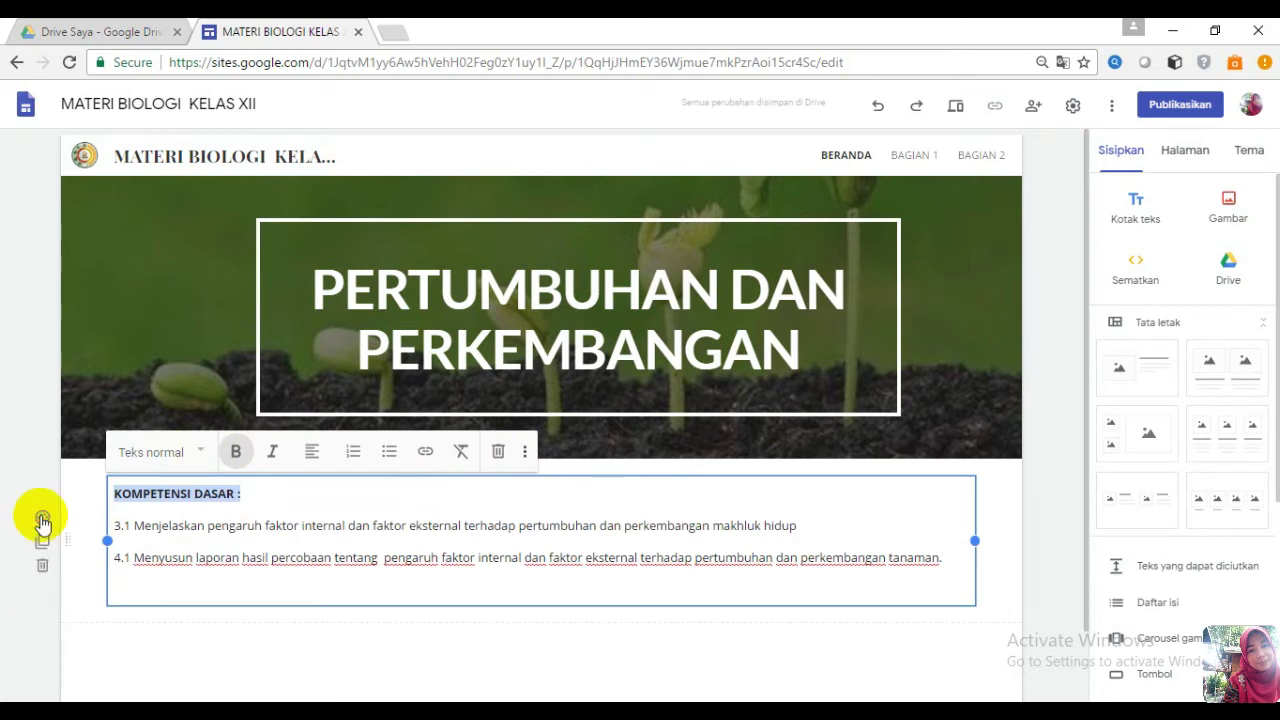
click(42, 518)
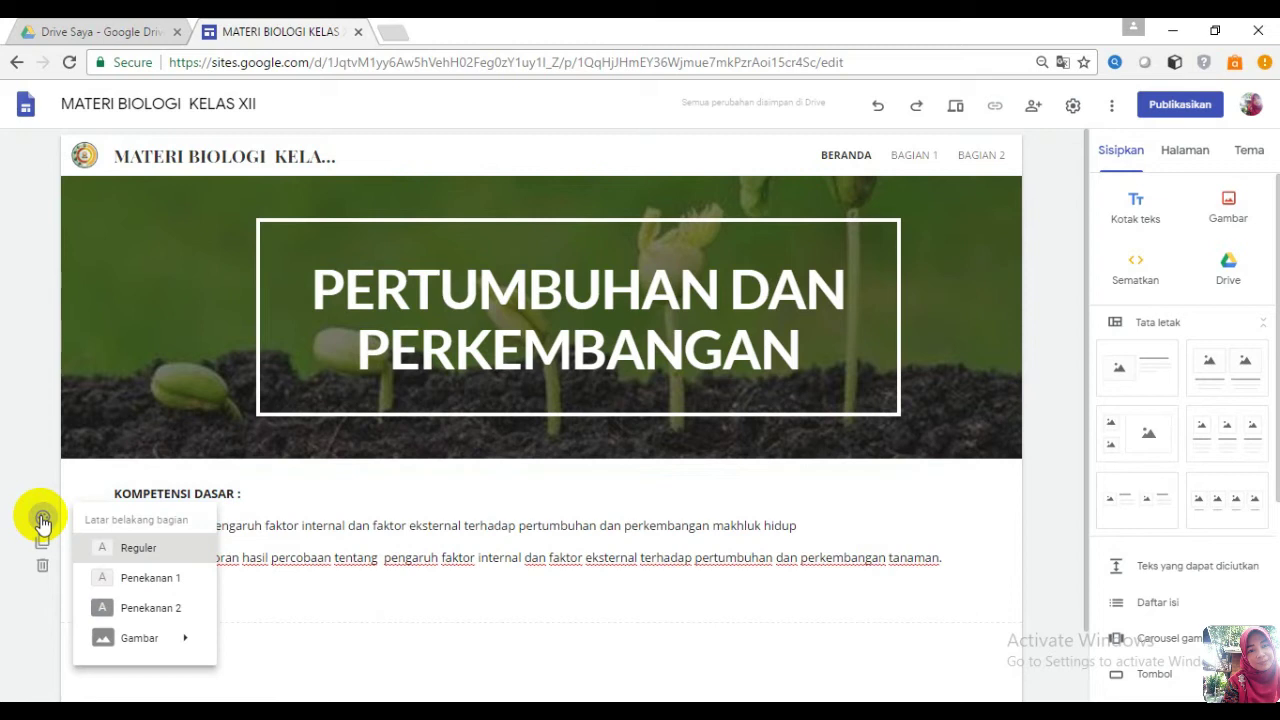
click(155, 583)
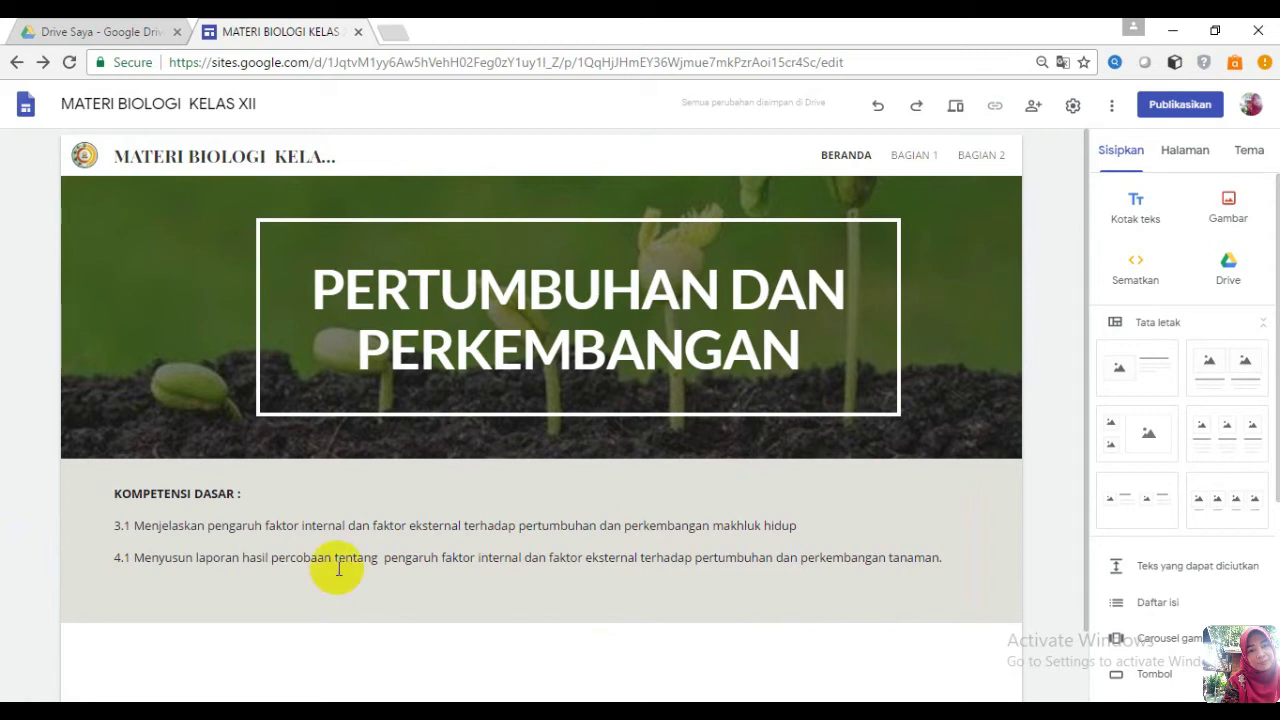
click(529, 545)
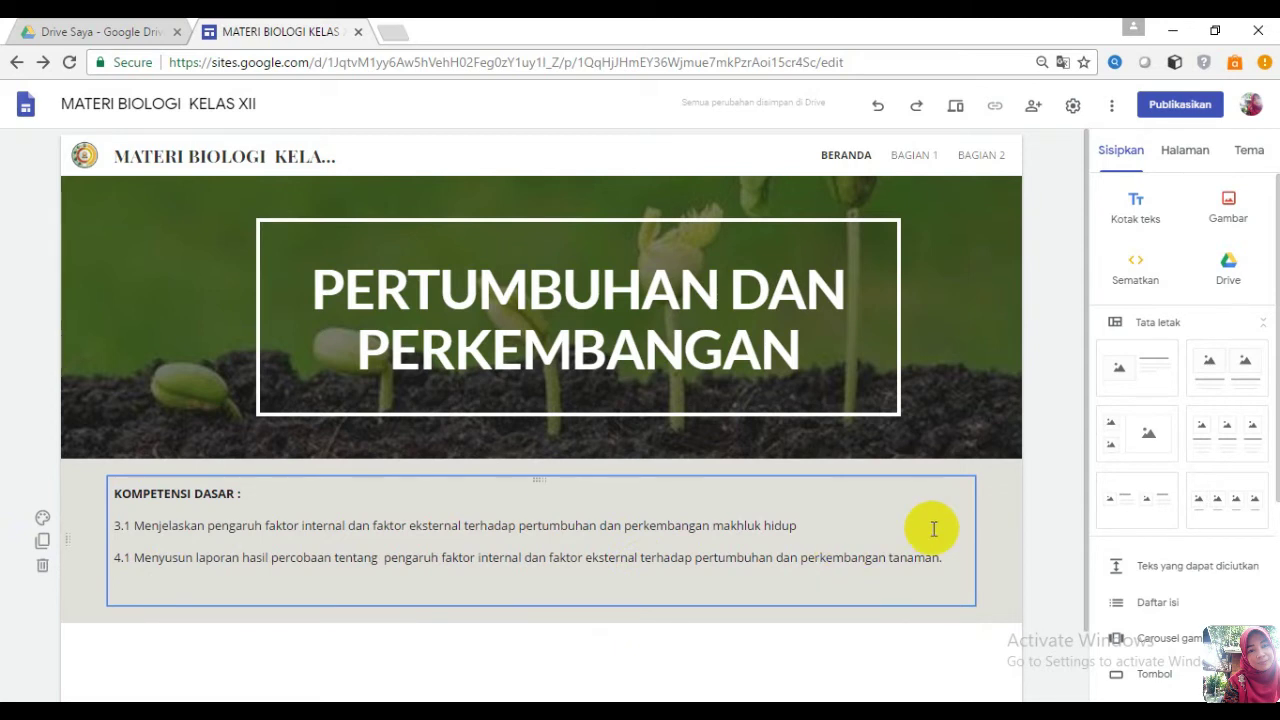
click(458, 660)
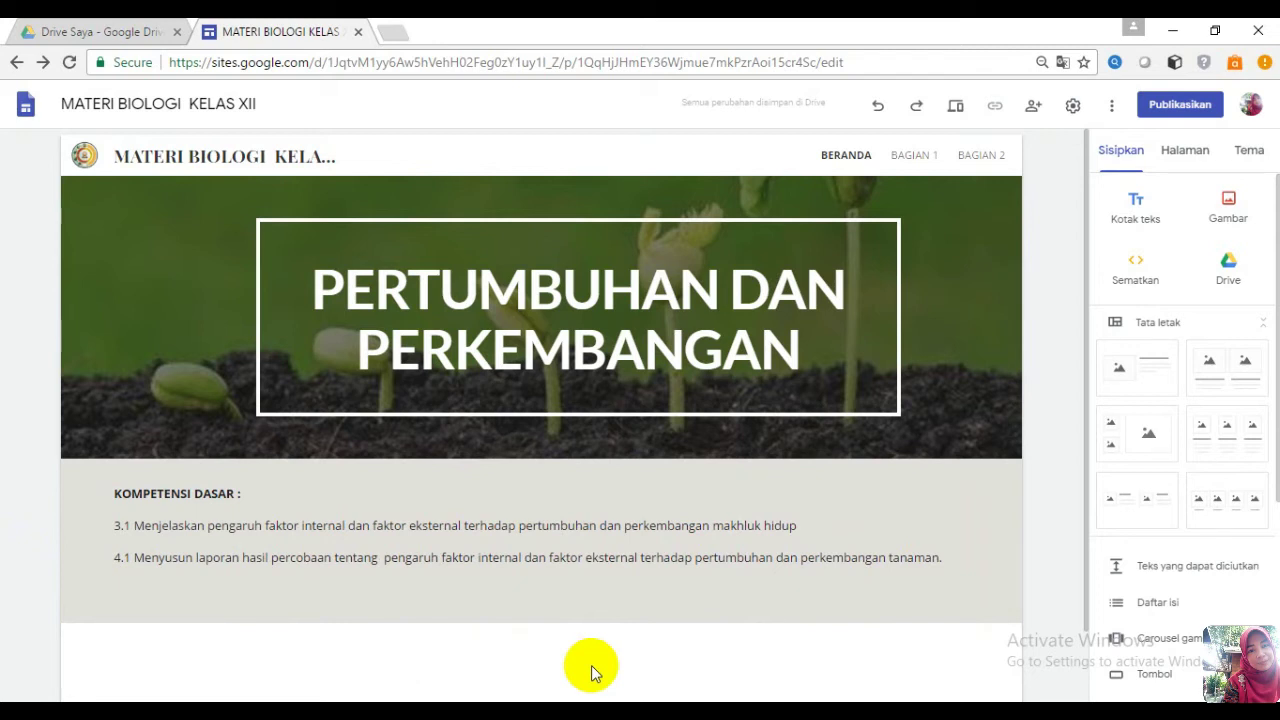
- Open the BAGIAN 1 page for editing
click(916, 162)
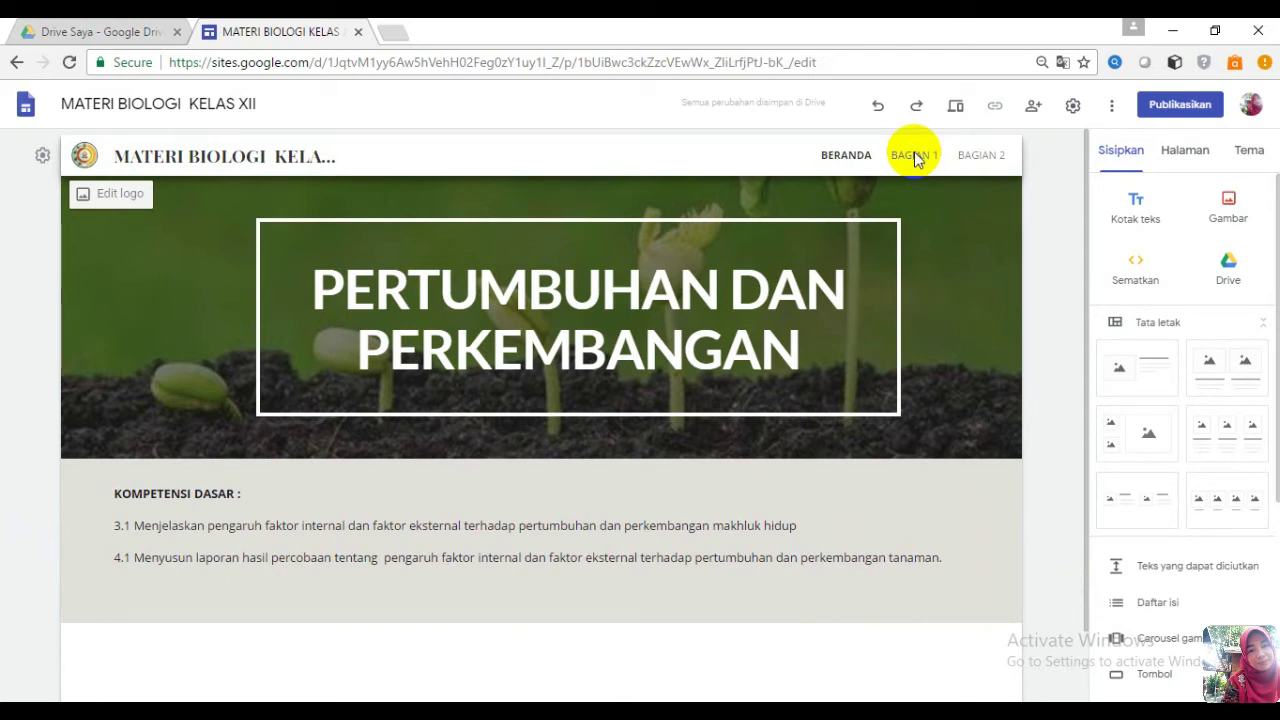
click(912, 157)
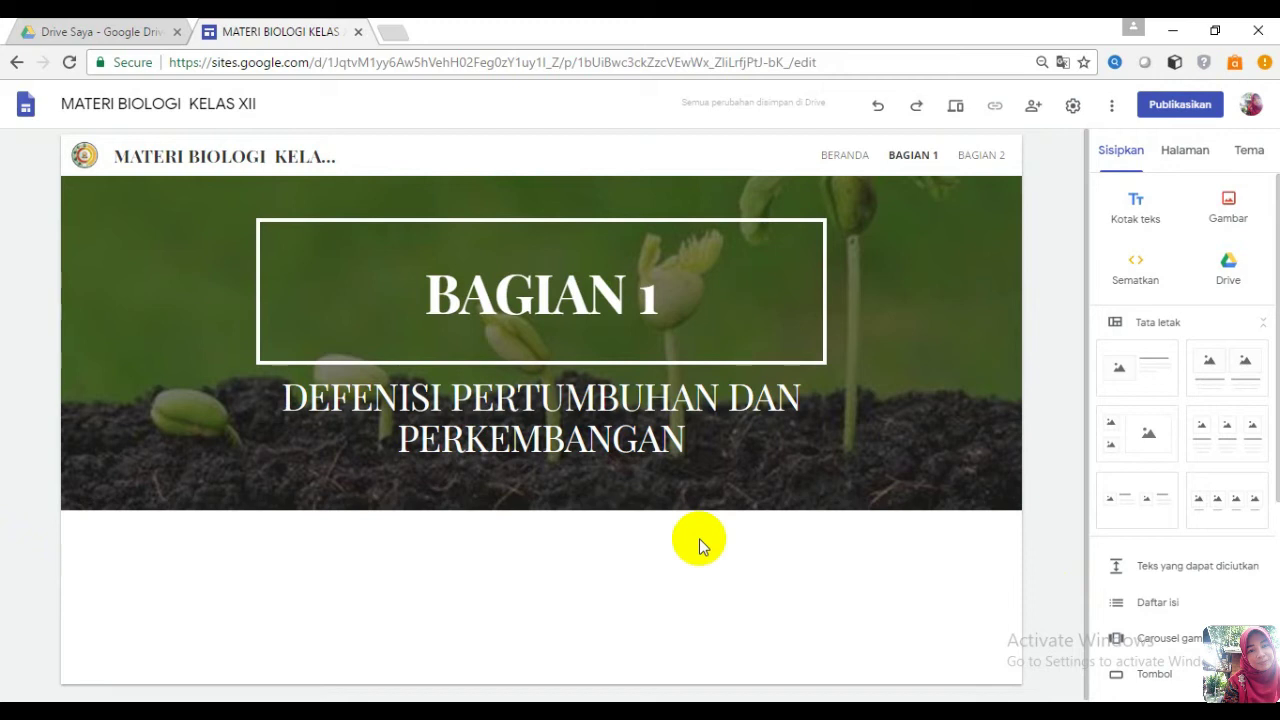
click(685, 290)
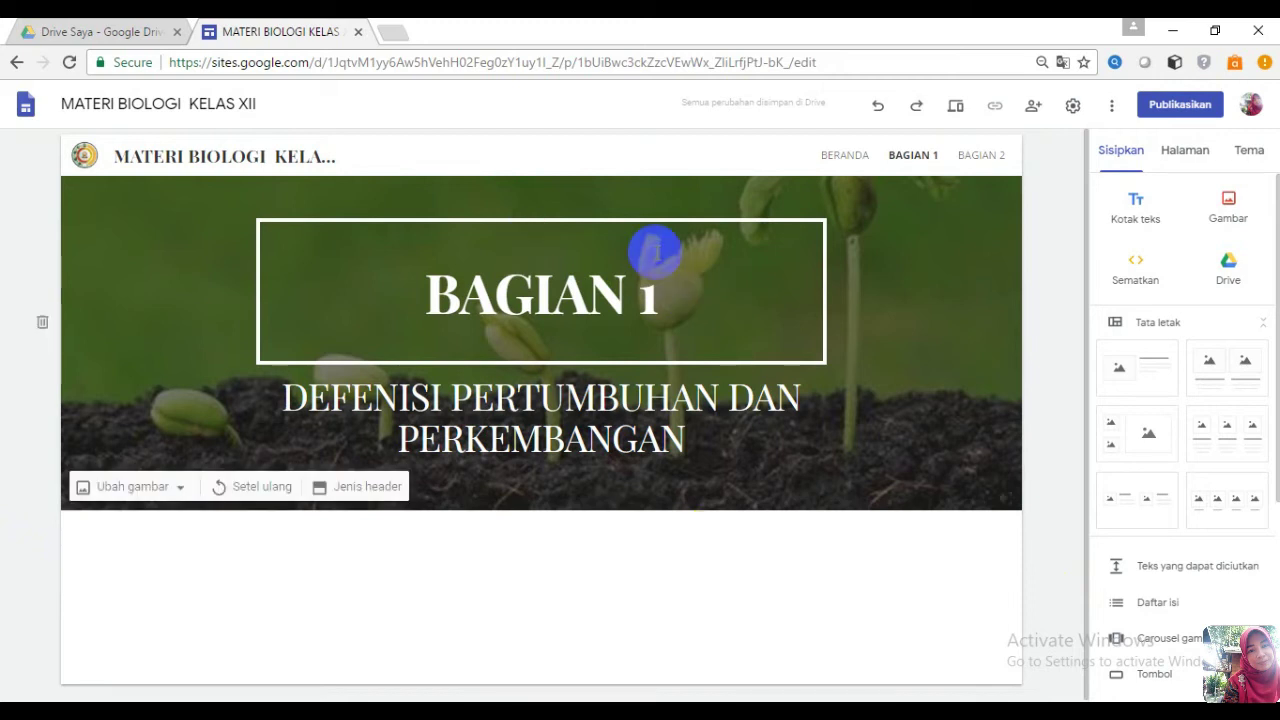
click(432, 410)
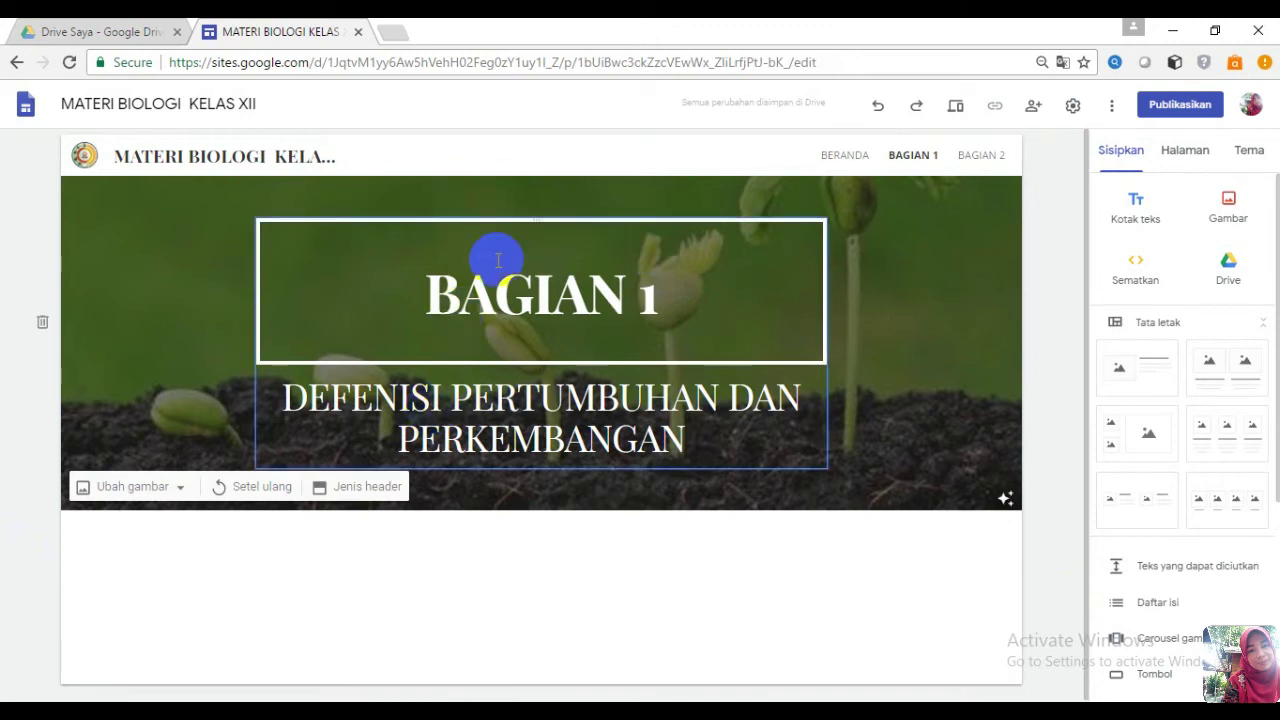
click(1030, 331)
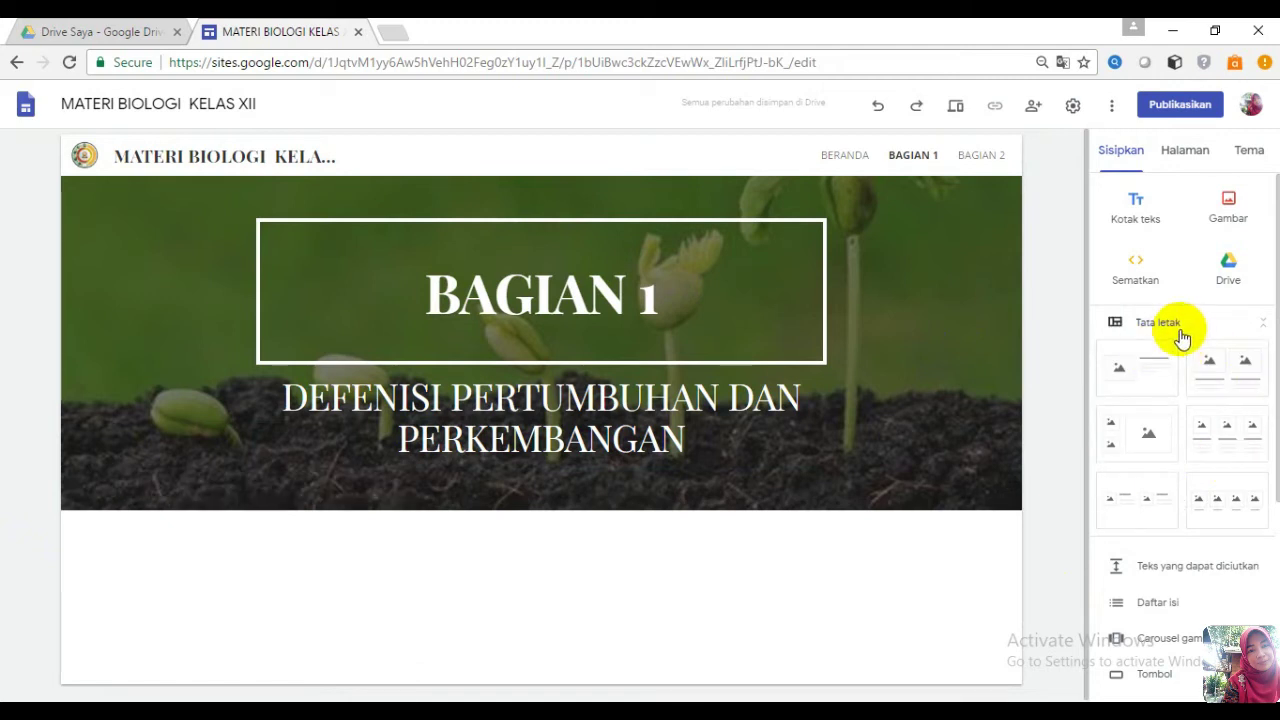
- Insert the single image-beside-text layout below the BAGIAN 1 header and enter "A. PENDAHULUAN" as its heading
click(1140, 368)
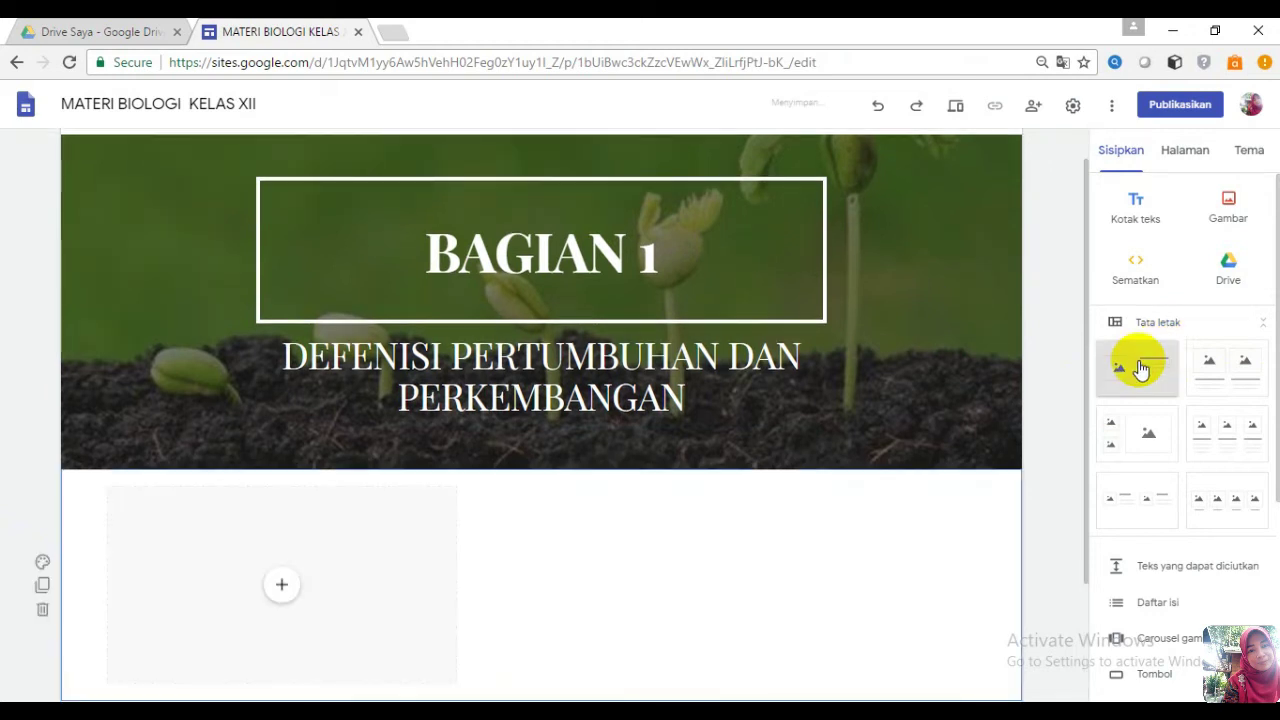
scroll(396, 533, down, 2)
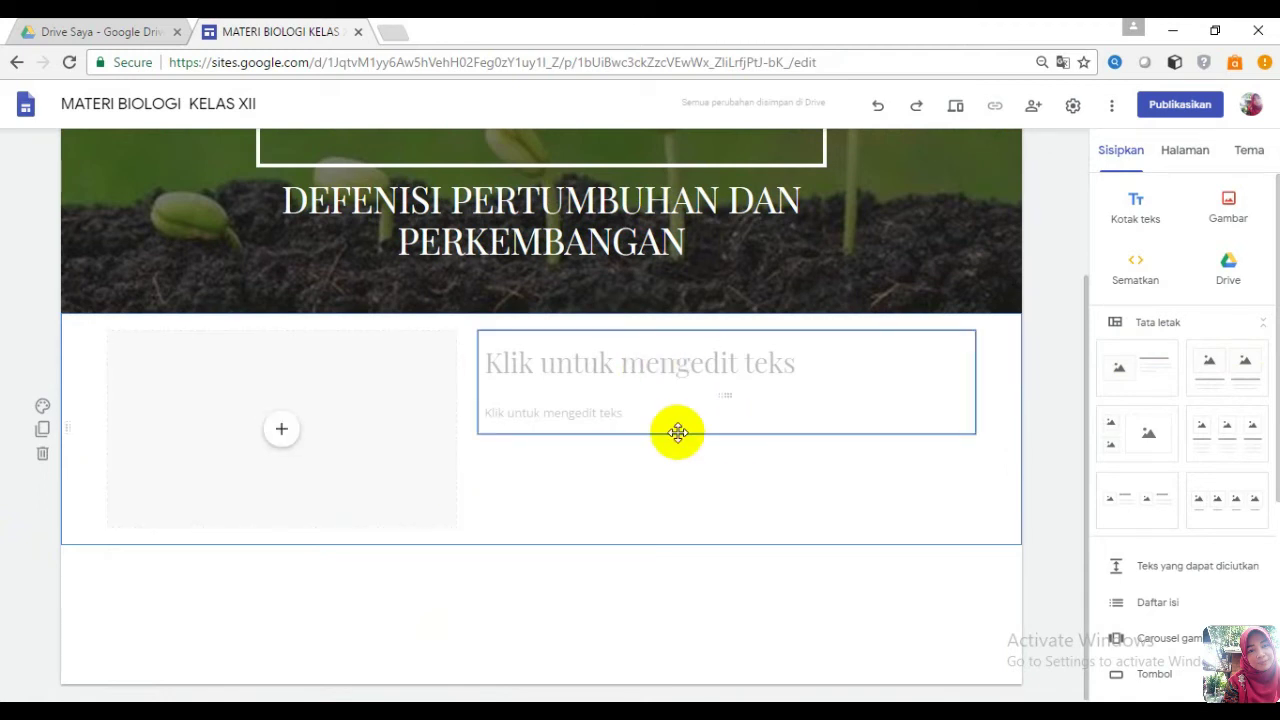
click(494, 365)
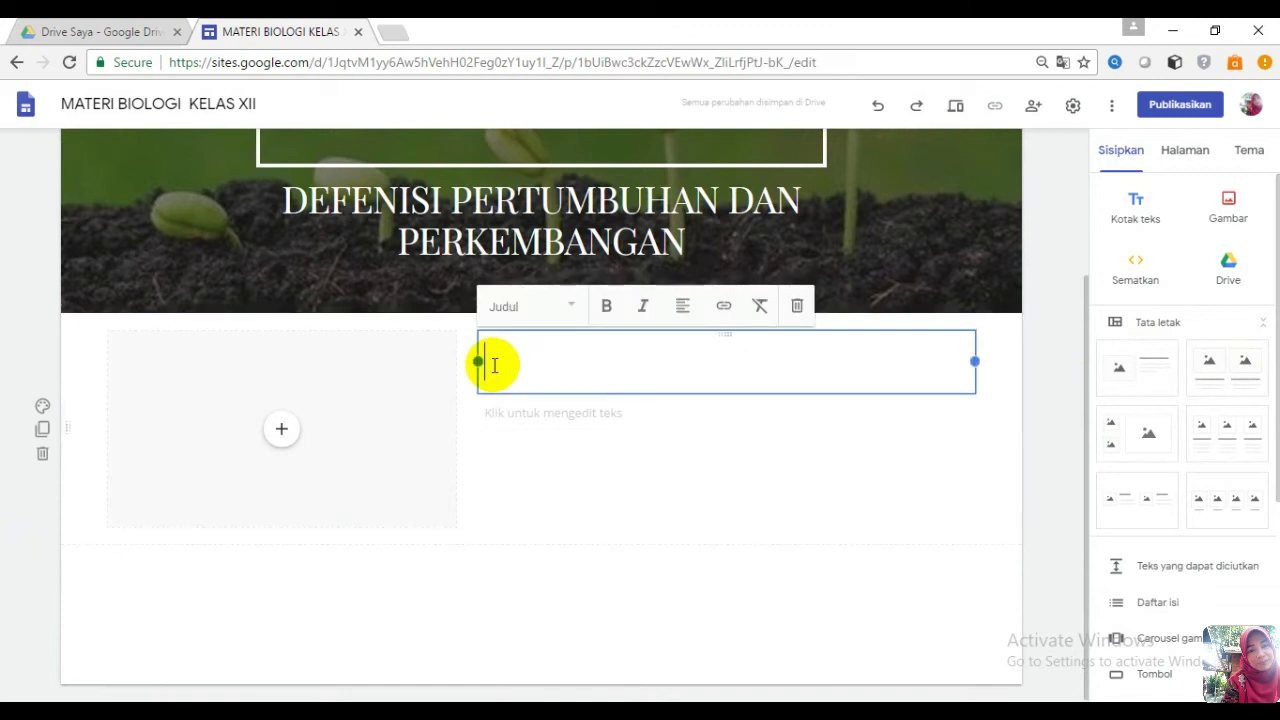
text(A. P)
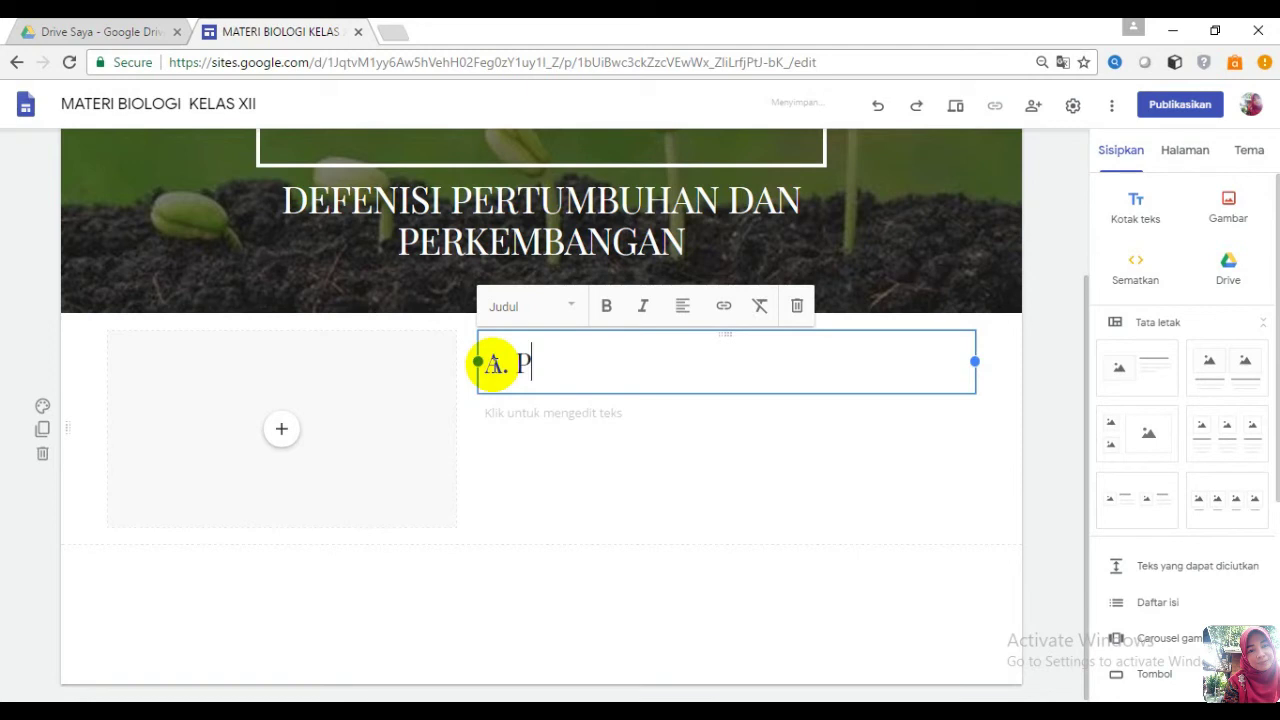
text(ENDAHULU)
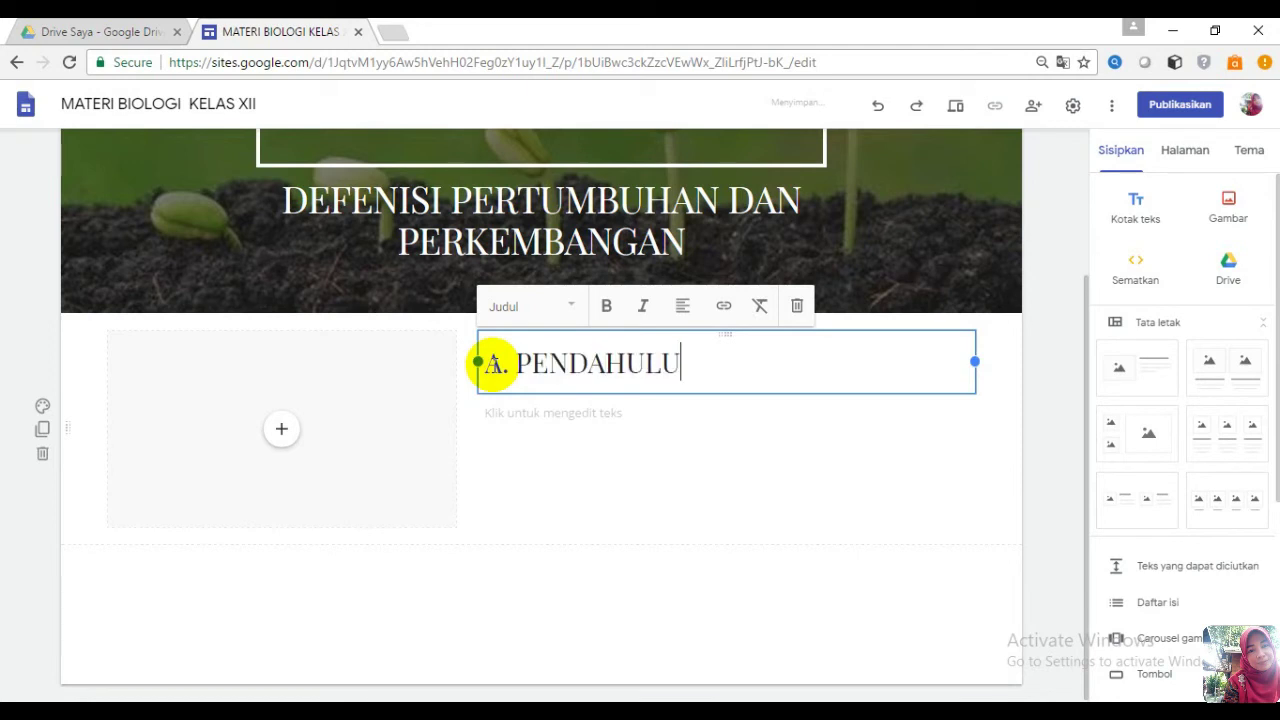
text(AN)
- Copy the "Tumbuh dan berkembang" paragraph under A.Pendahuluan from CONTOH HALAMAN SITES in Microsoft Word and paste it below the site's "A. PENDAHULUAN" heading
click(521, 416)
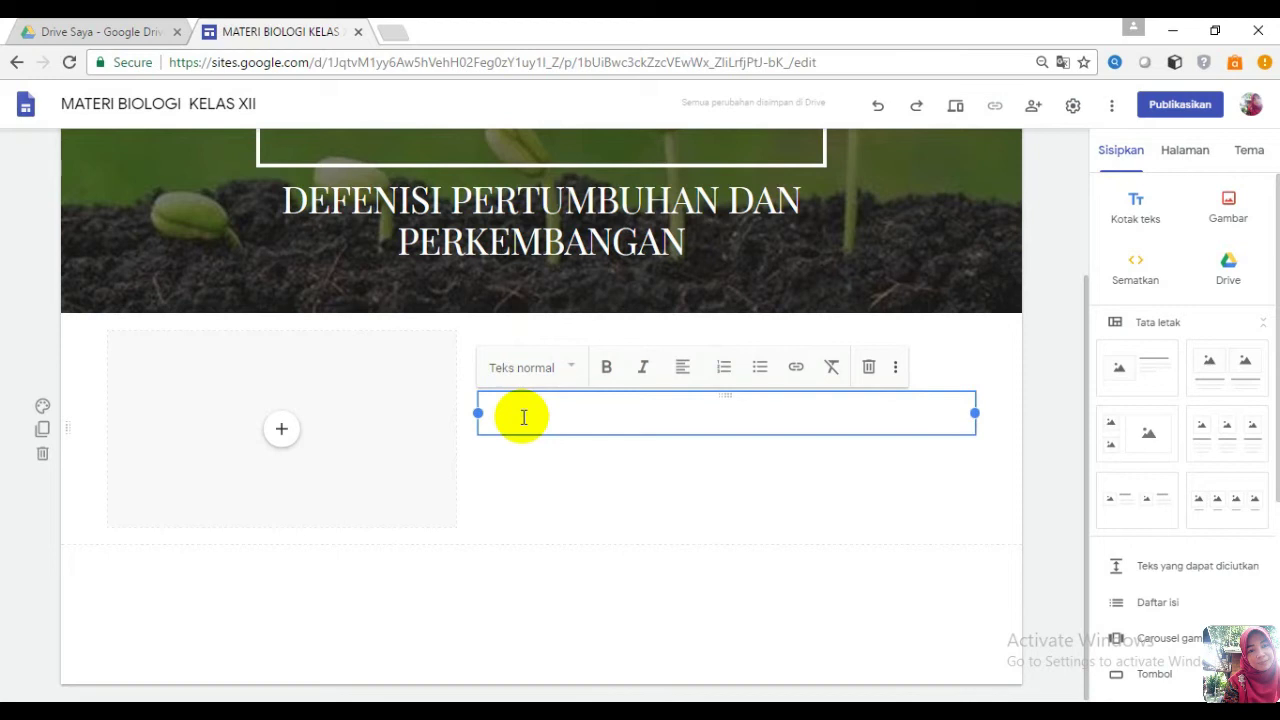
click(908, 491)
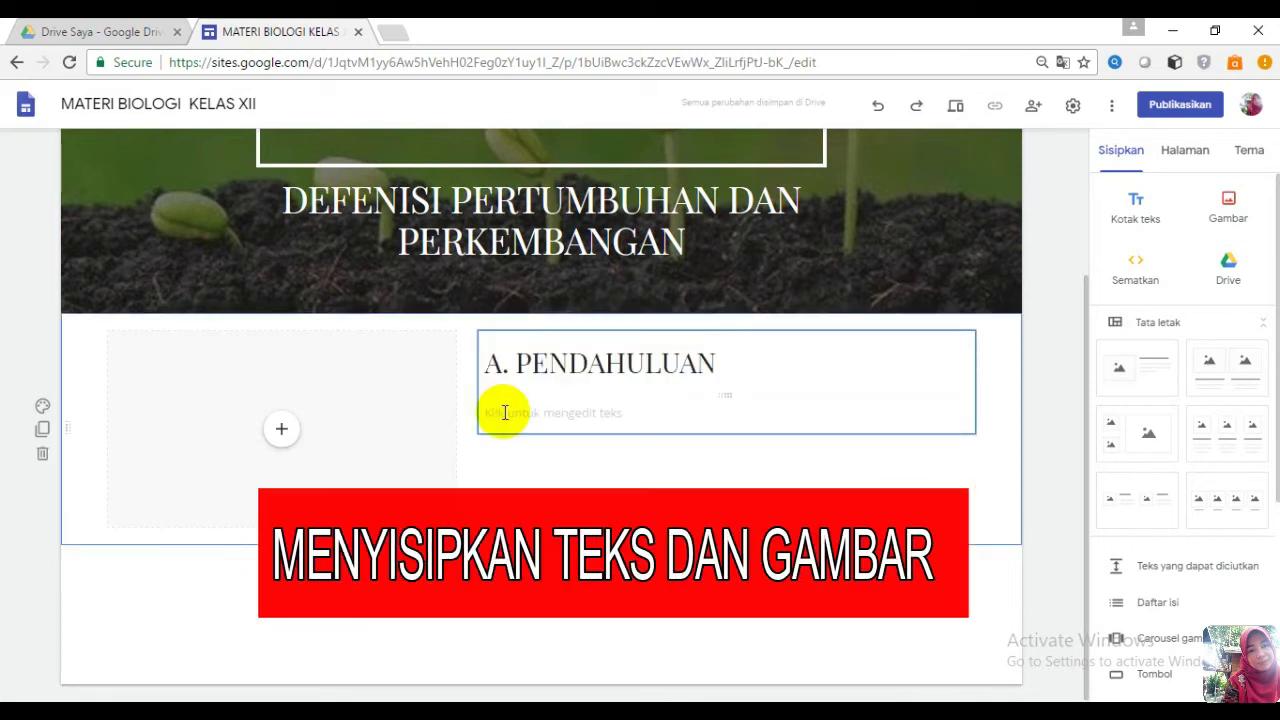
click(505, 413)
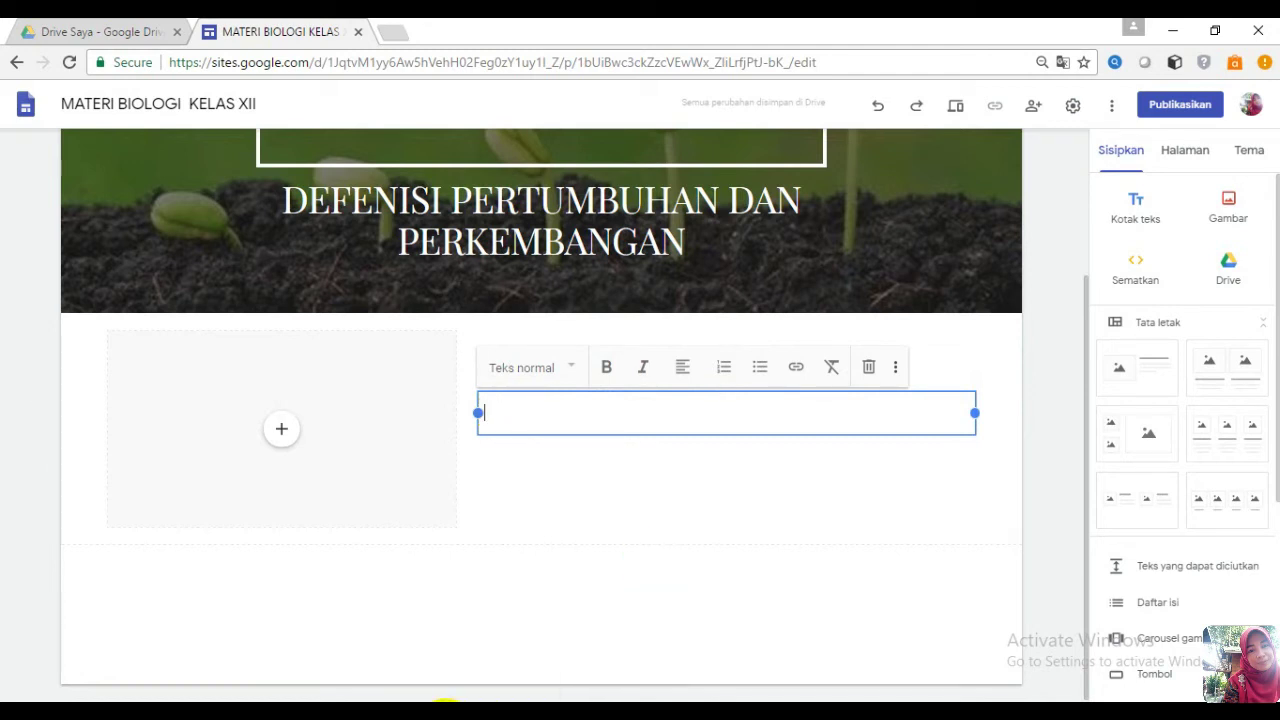
key(alt+Tab)
drag(518, 449, 900, 576)
key(ctrl+c)
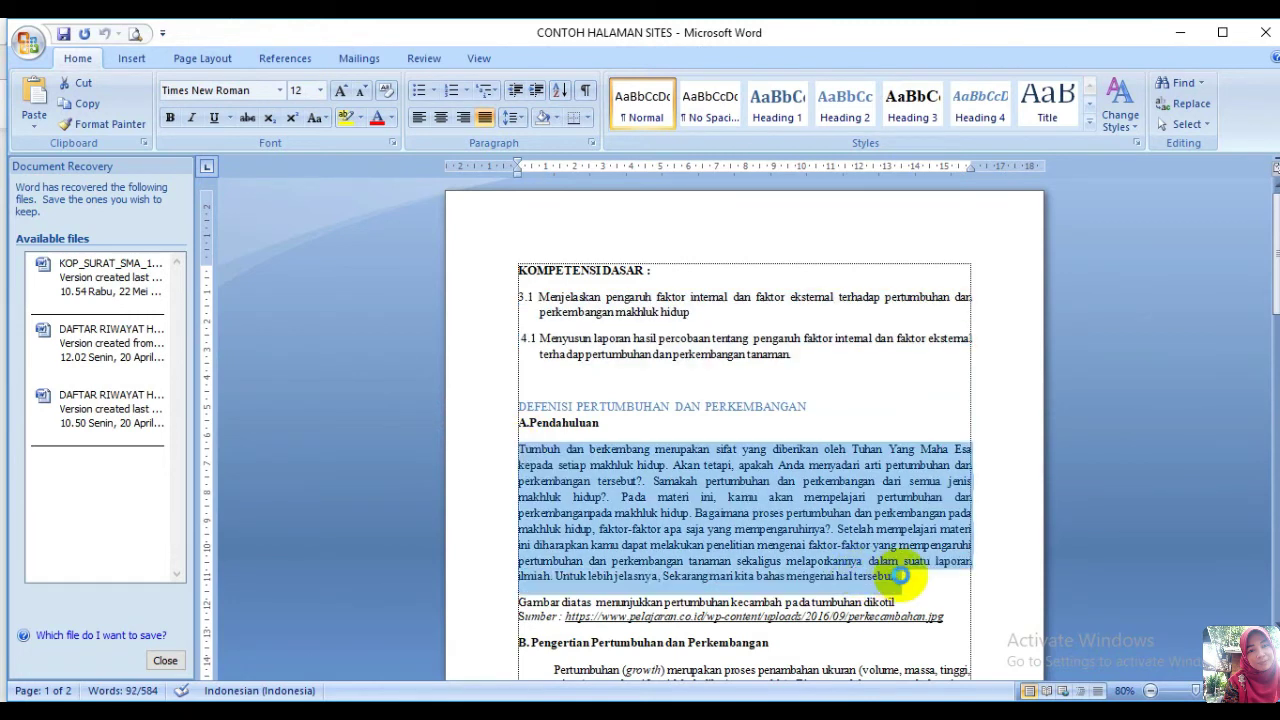
click(286, 691)
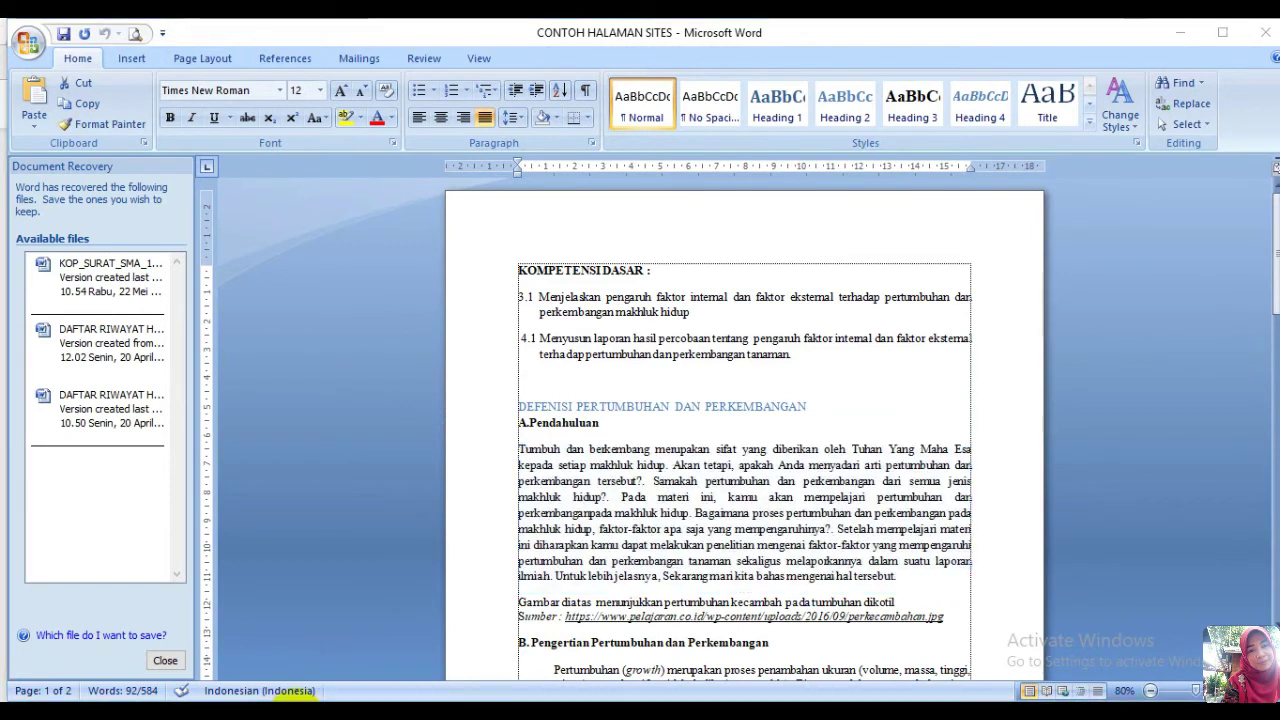
mouse_move(290, 700)
click(205, 650)
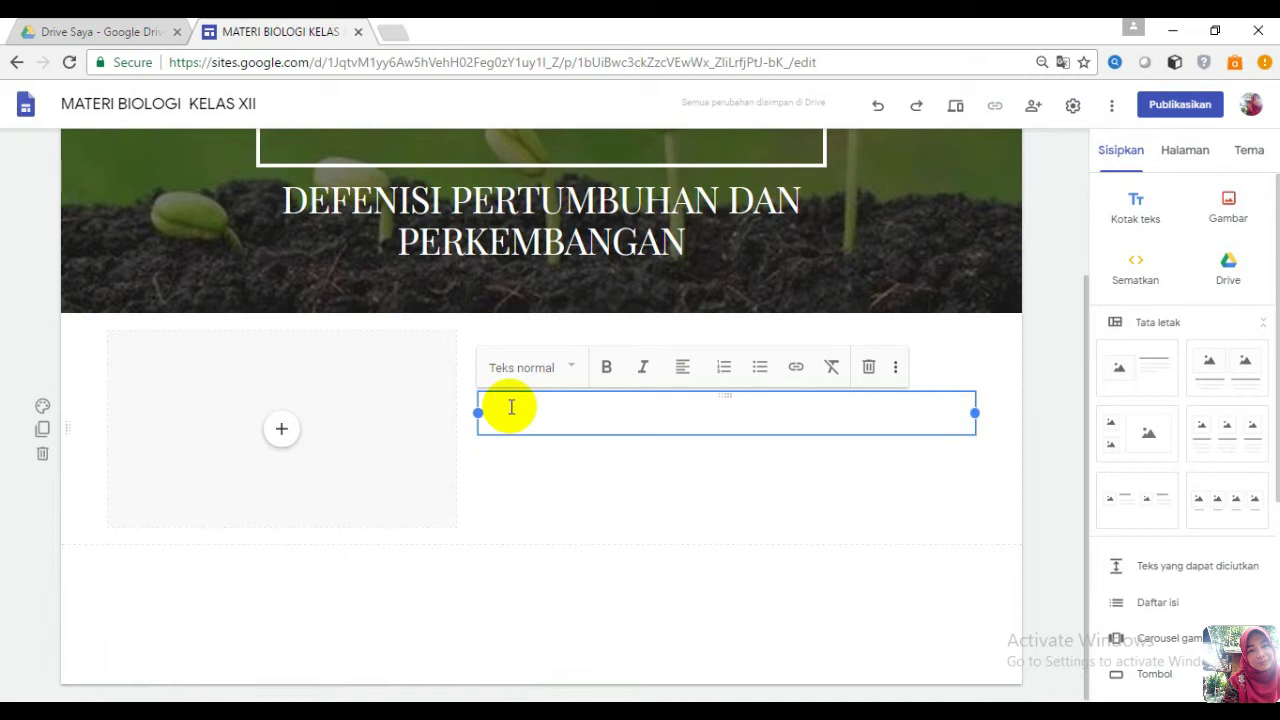
key(ctrl+v)
click(400, 586)
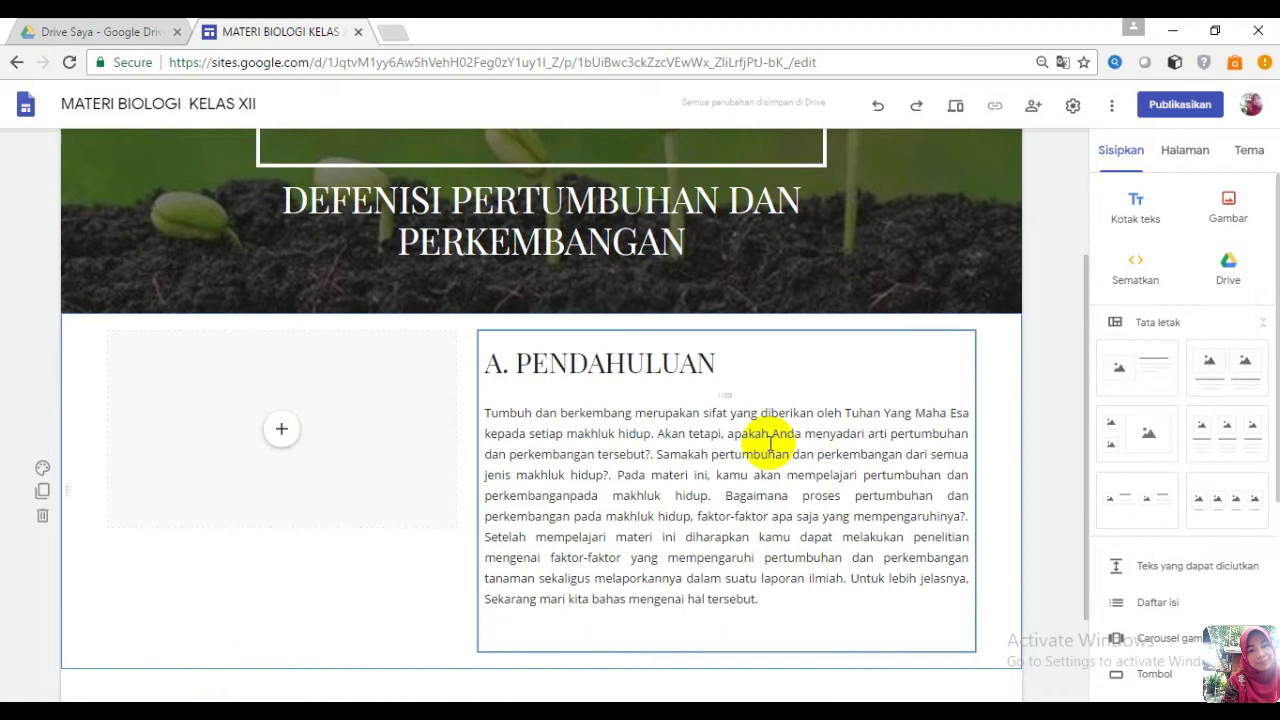
- Upload the perkecambahan image from the AAAAGISITES folder into the empty image placeholder beside the PENDAHULUAN text
click(281, 430)
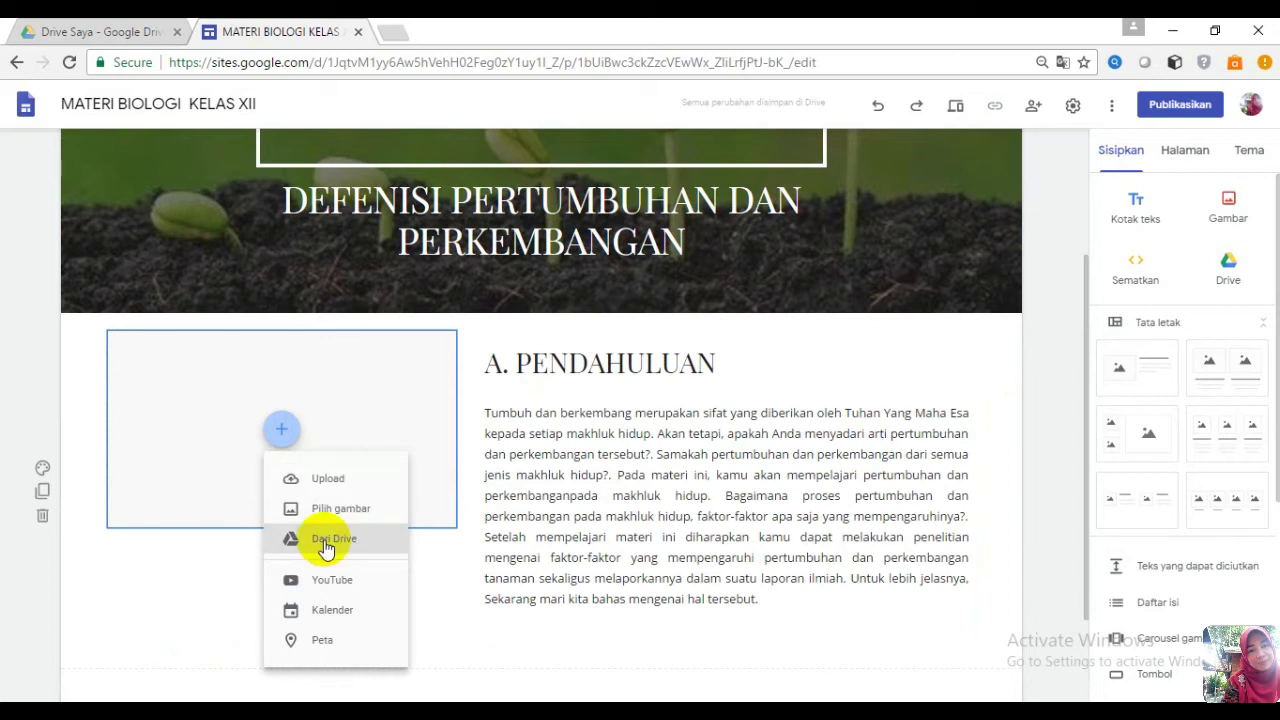
click(330, 479)
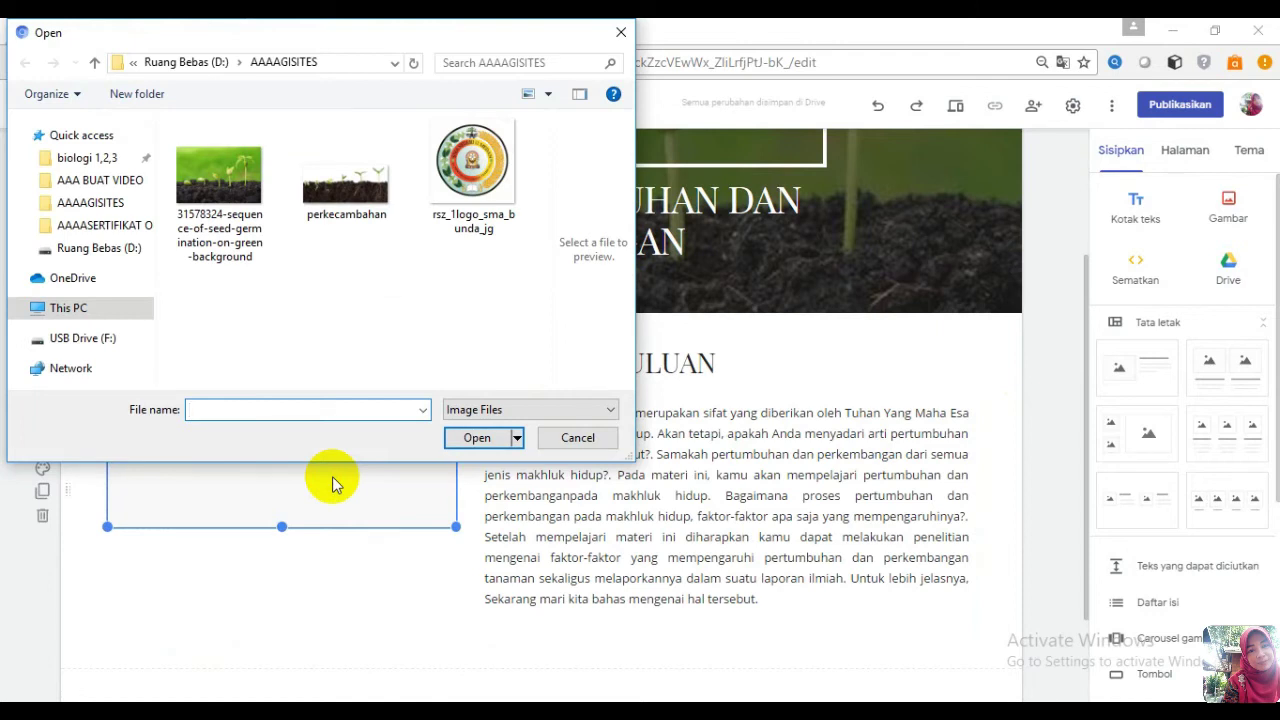
click(348, 207)
click(460, 444)
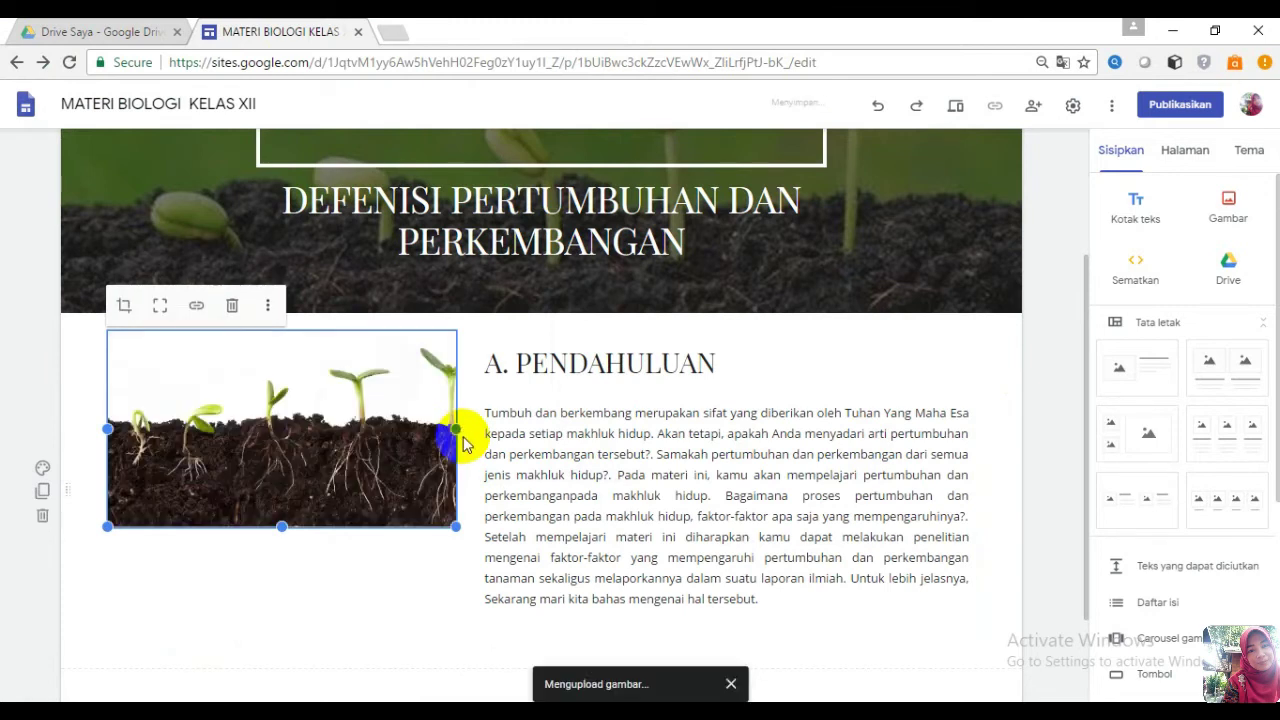
click(251, 451)
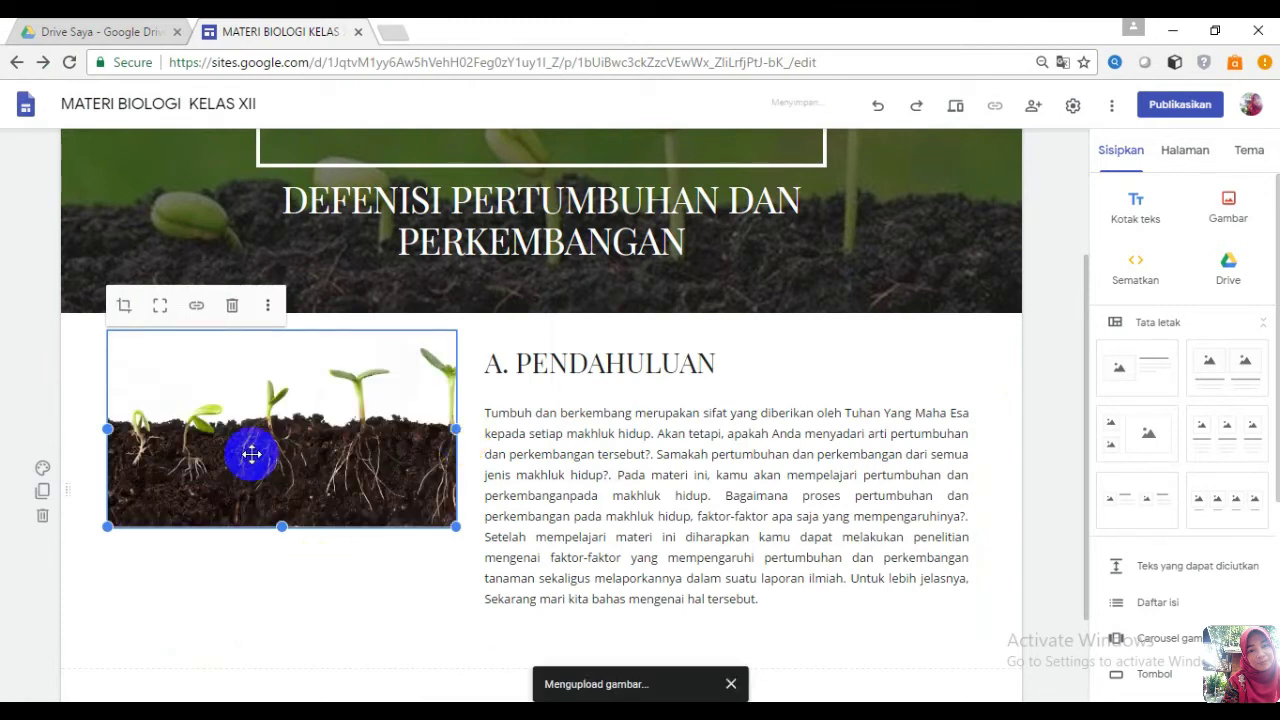
click(127, 305)
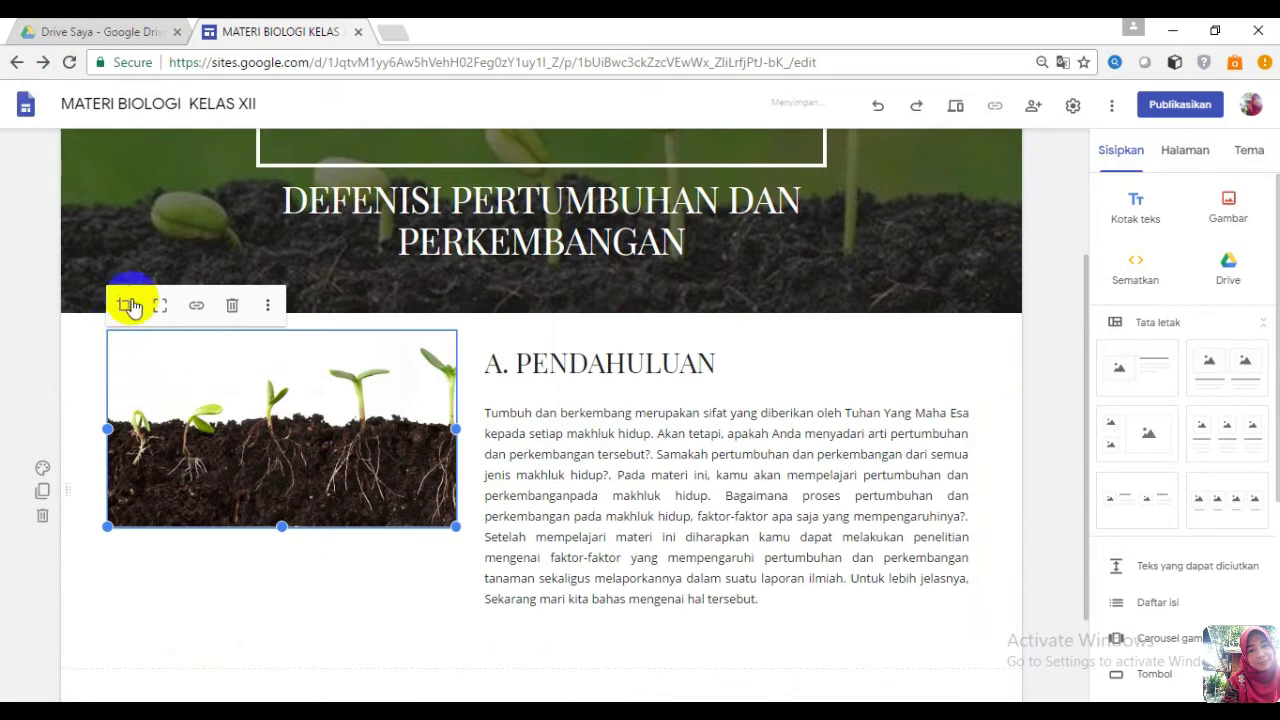
click(272, 311)
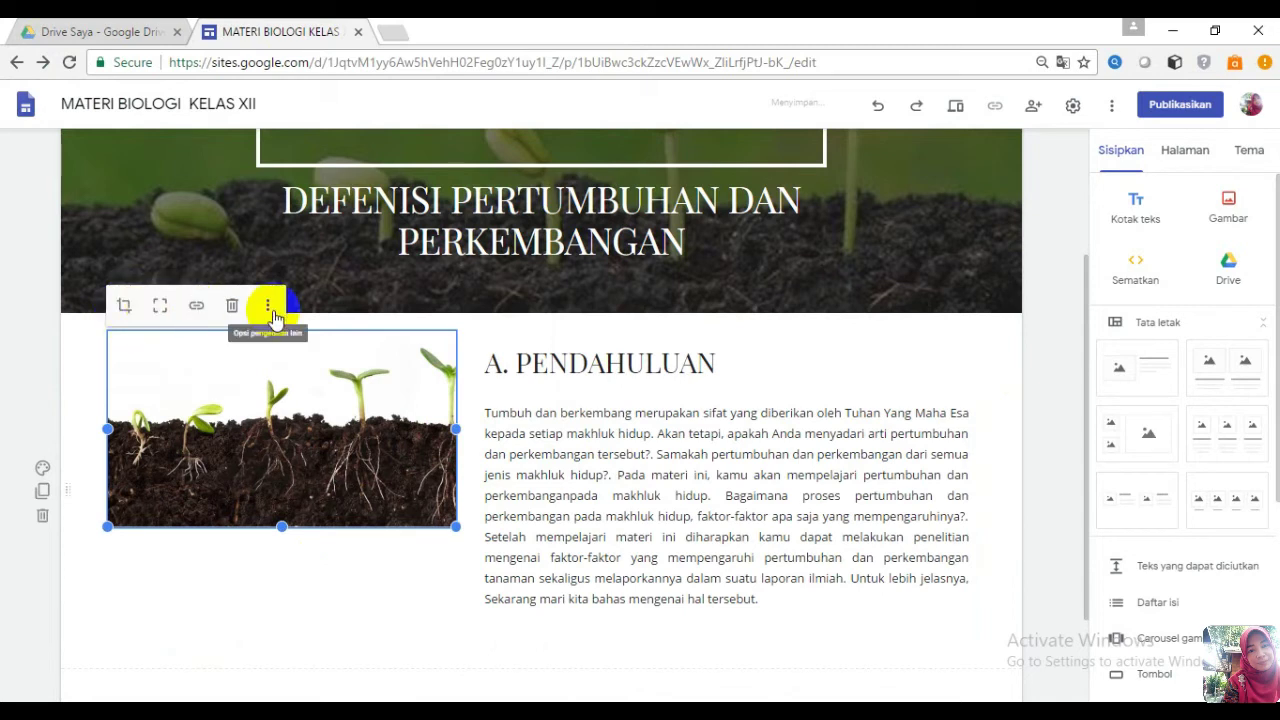
click(122, 307)
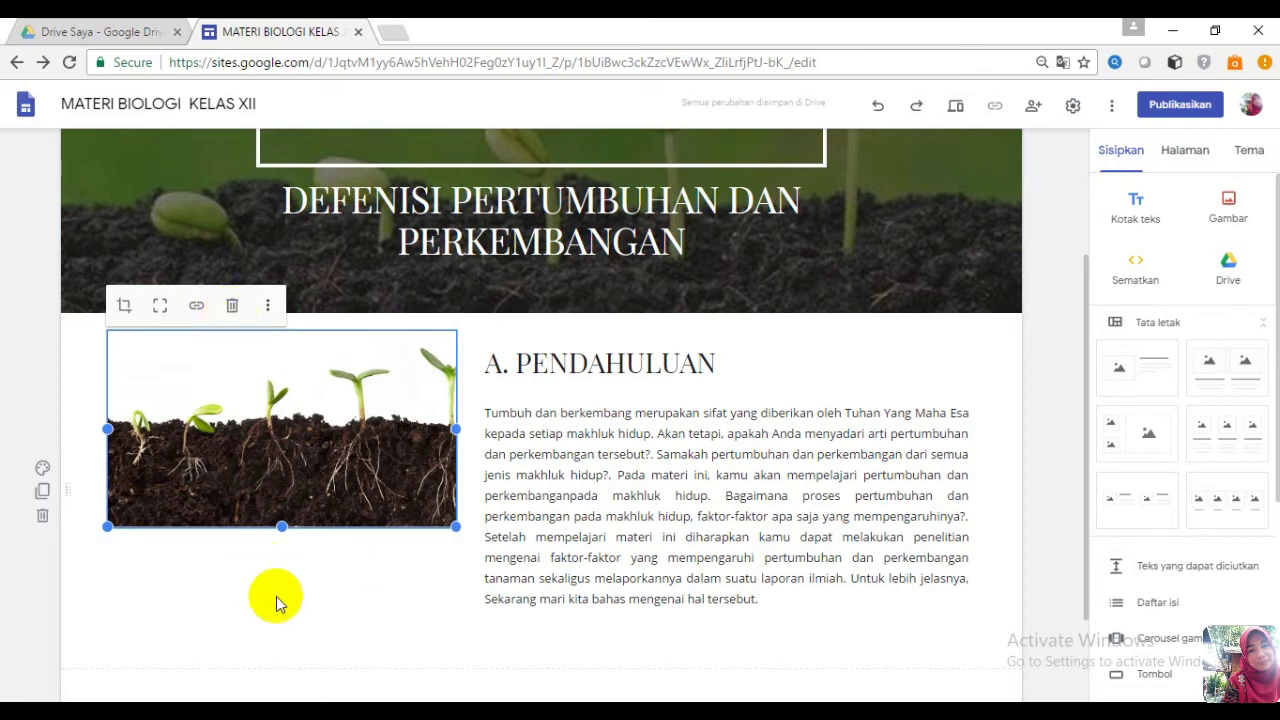
- Add a text box directly below the germination image in the PENDAHULUAN section
click(277, 560)
scroll(249, 402, down, 2)
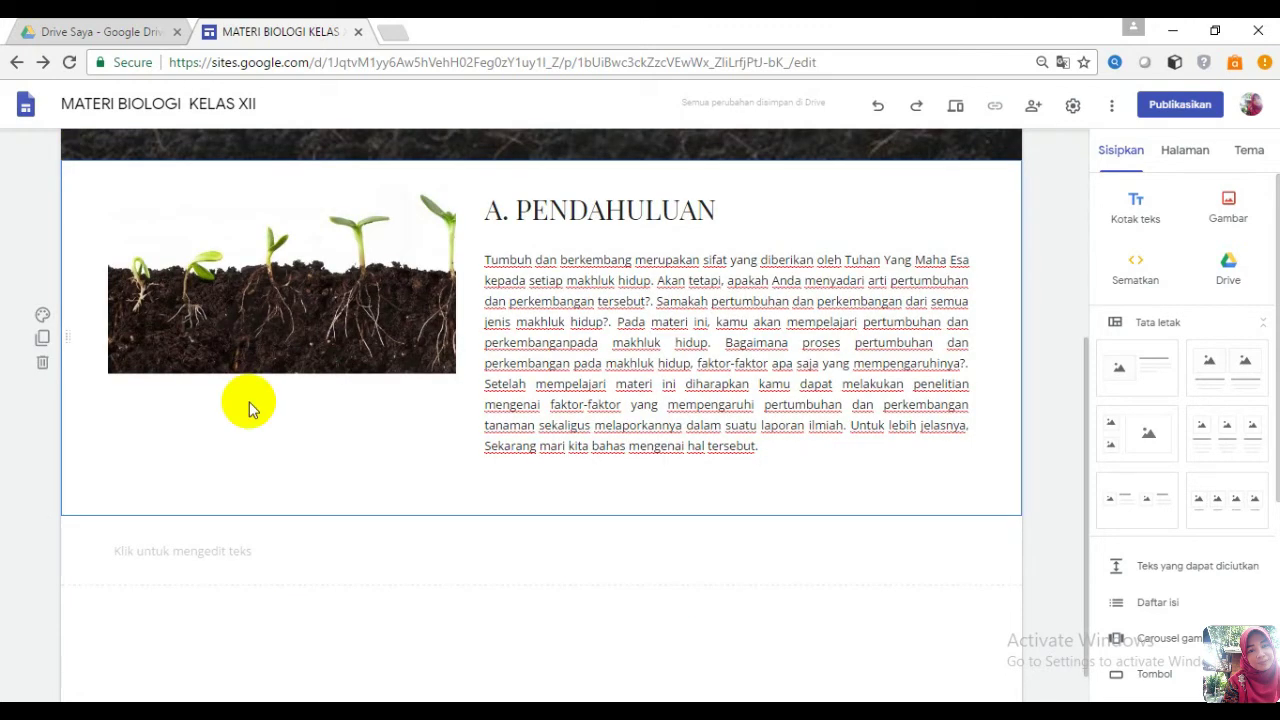
double_click(249, 404)
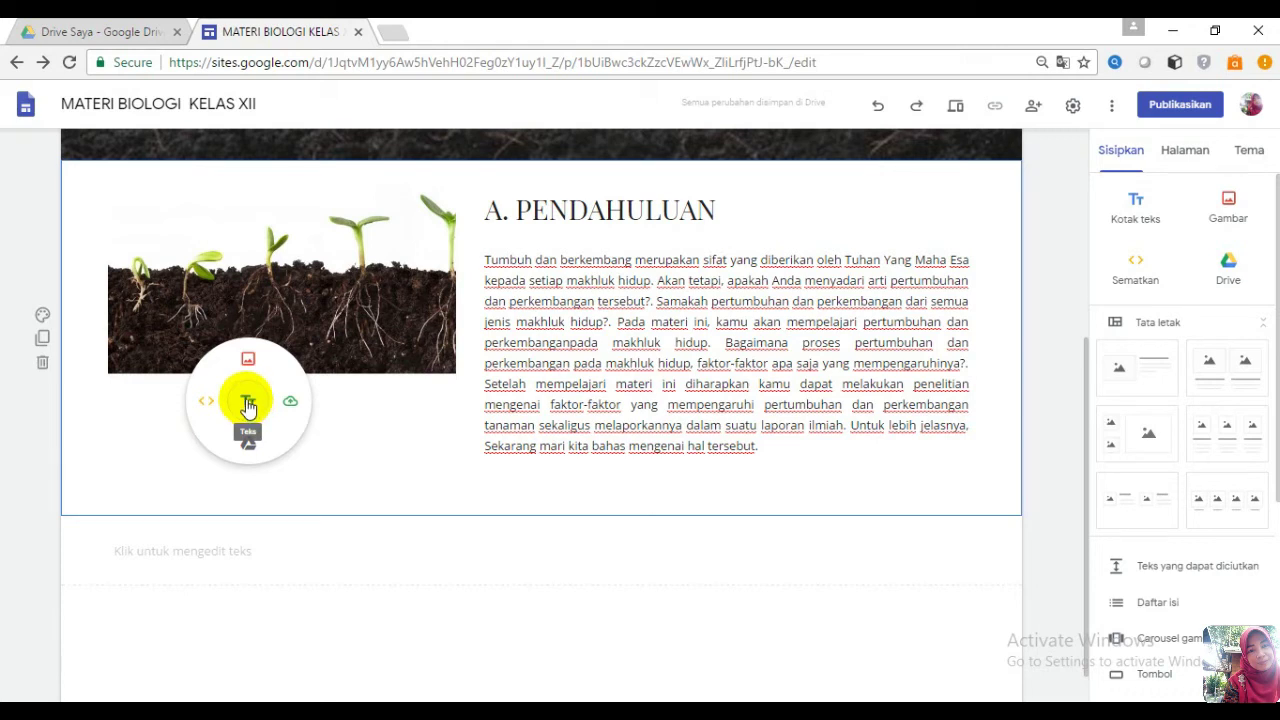
click(249, 405)
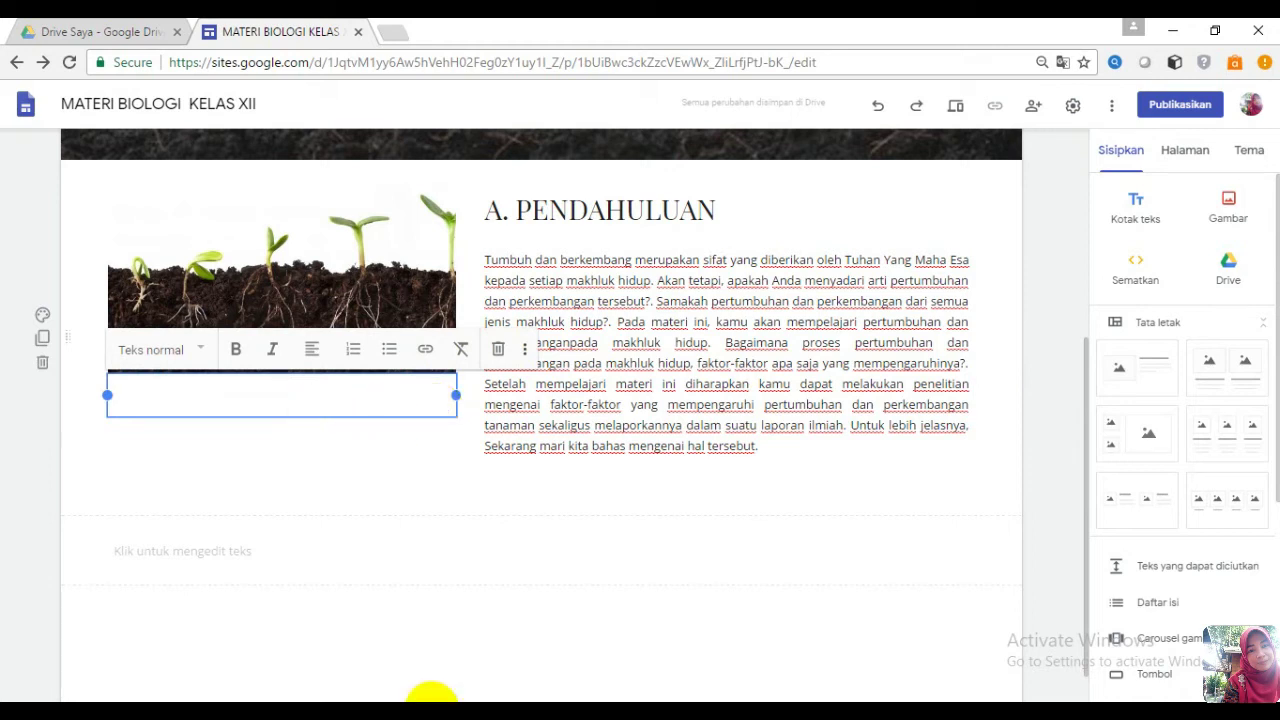
- Copy the "Gambar diatas" caption and its Sumber line from the Microsoft Word document and paste them into the text box below the image
click(431, 698)
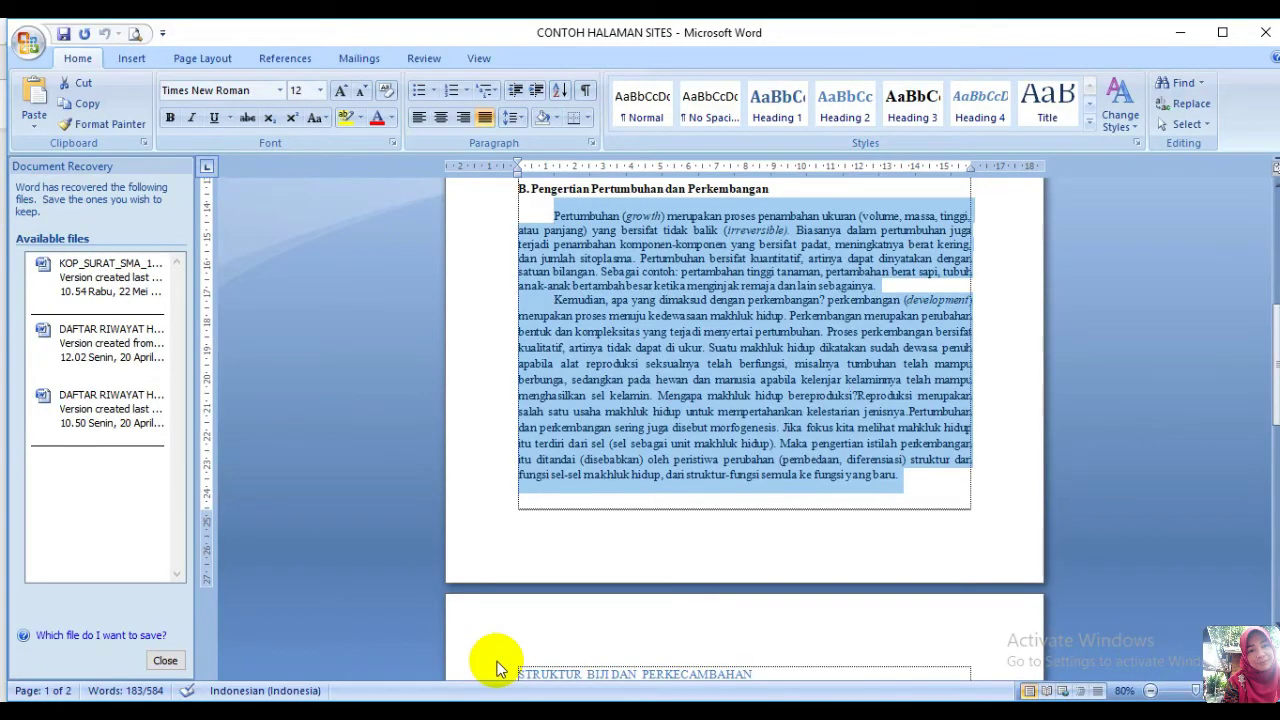
drag(1266, 325, 1268, 276)
drag(520, 361, 948, 375)
key(ctrl+c)
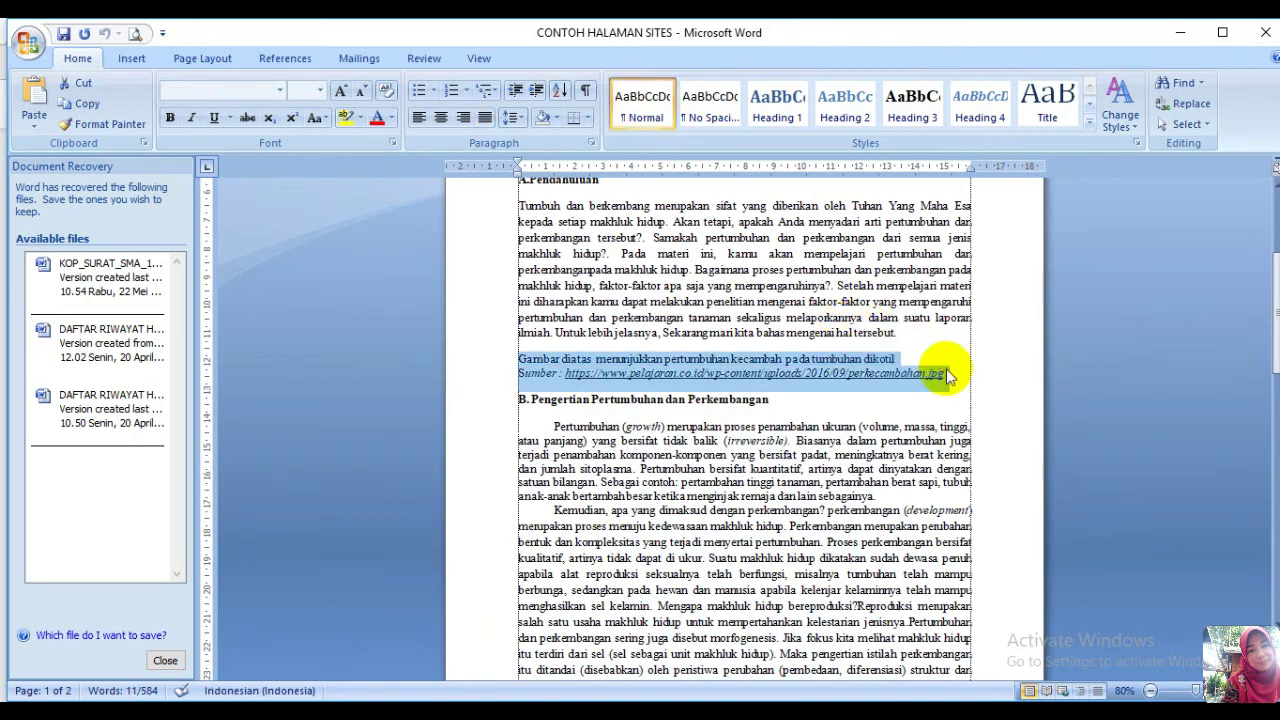
click(320, 701)
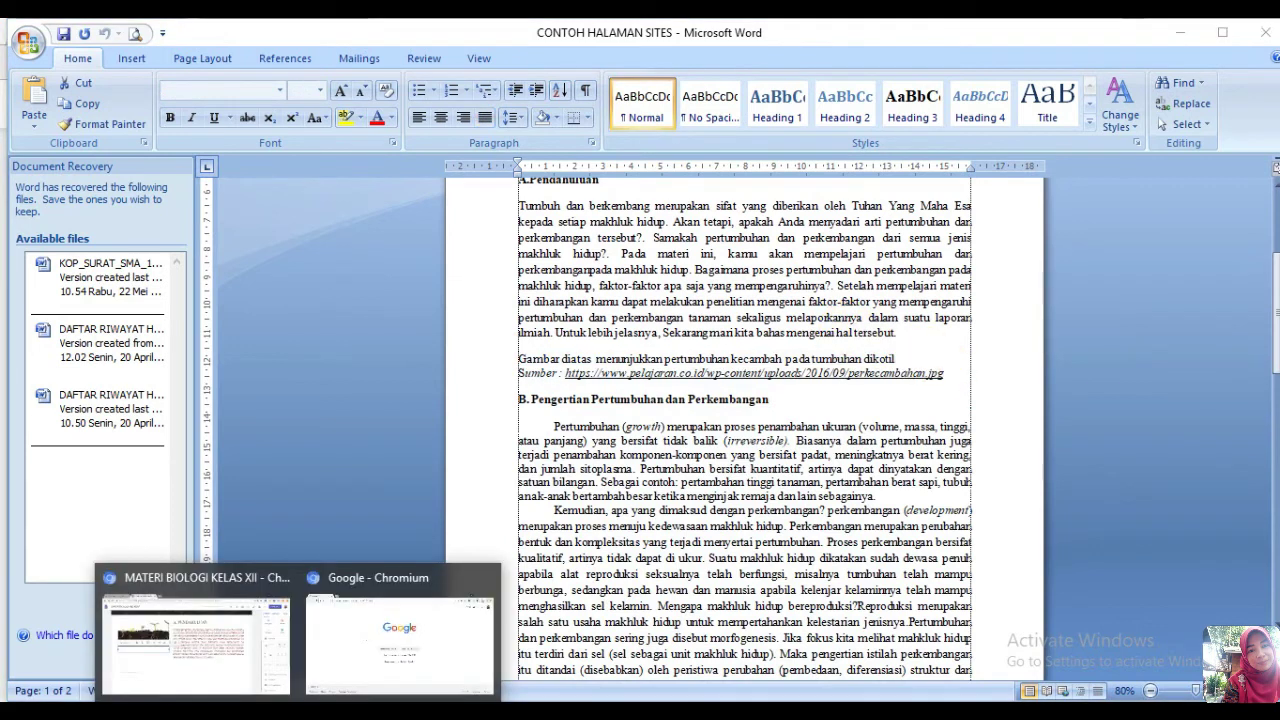
click(214, 660)
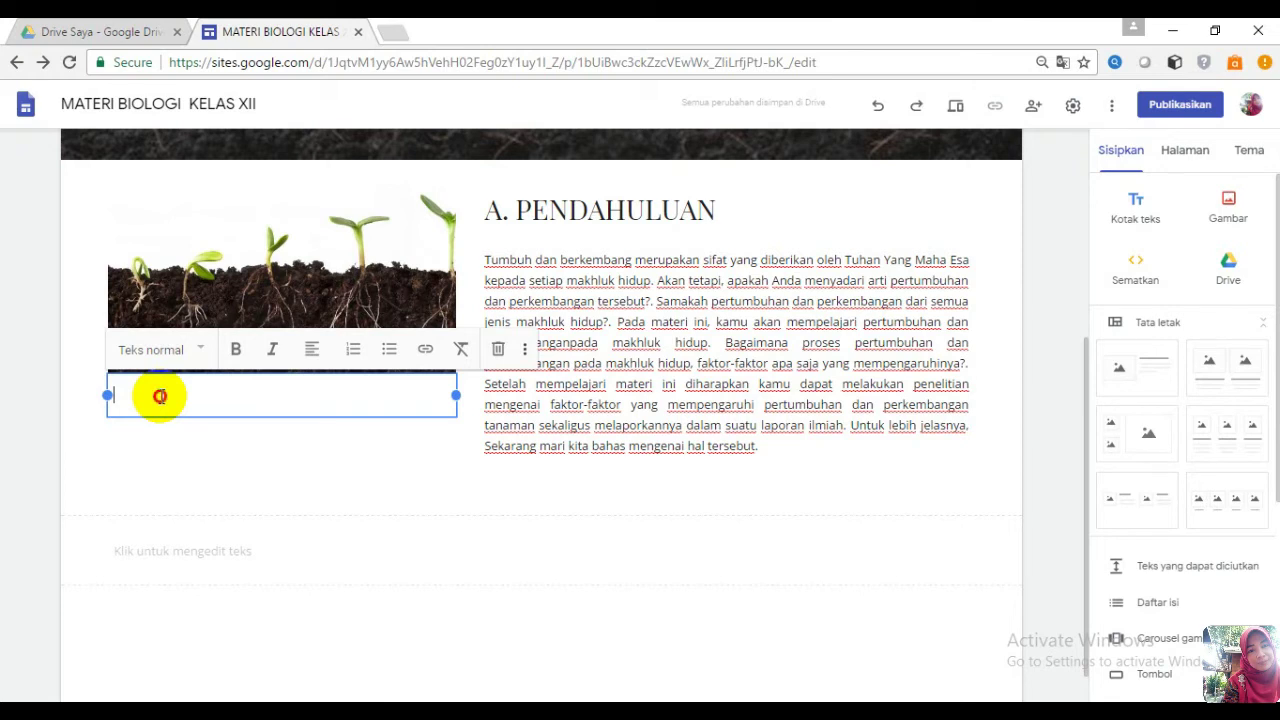
key(ctrl+v)
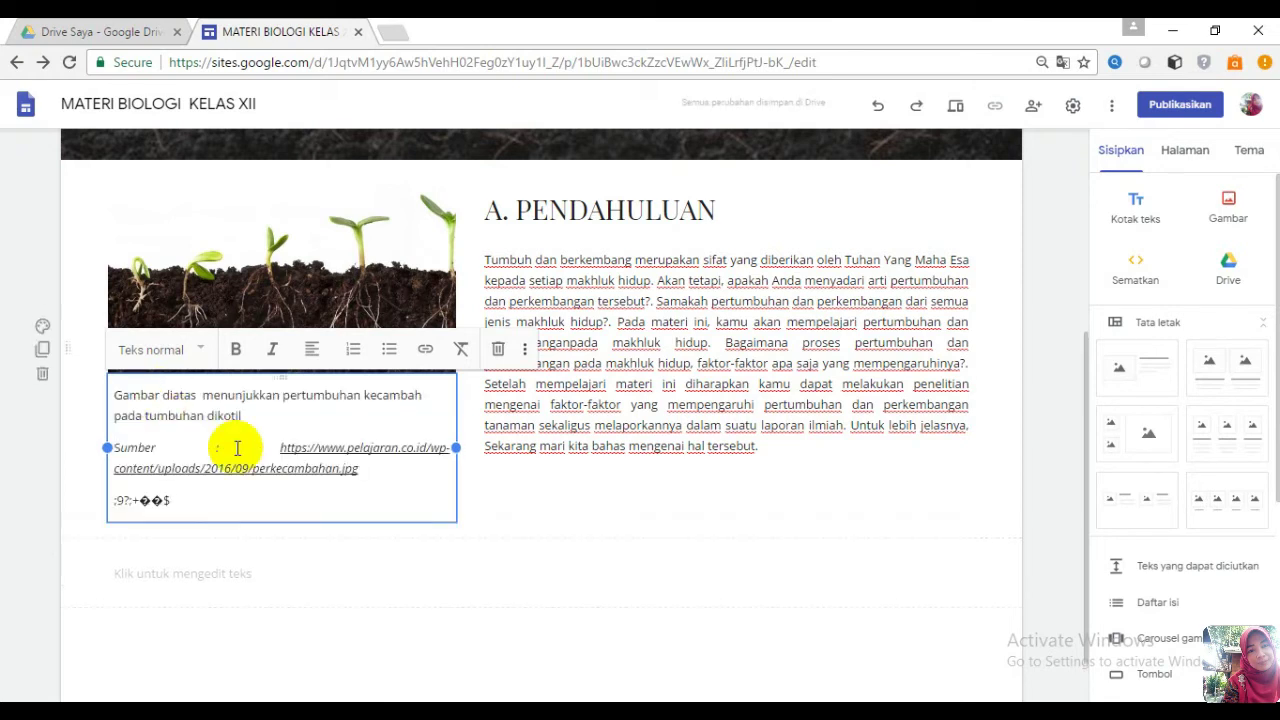
- Remove the wide gaps around the colon in the caption's source line so that "Sumber:" directly precedes the link
click(229, 450)
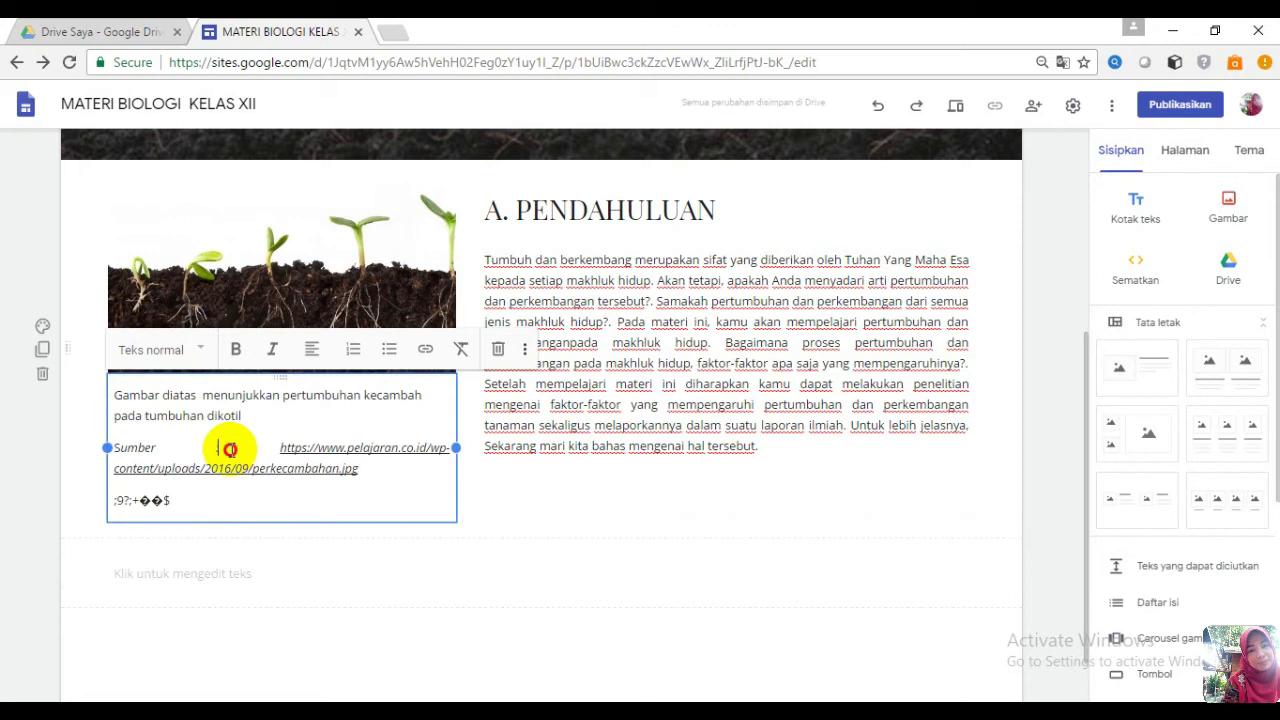
key(Right)
click(230, 450)
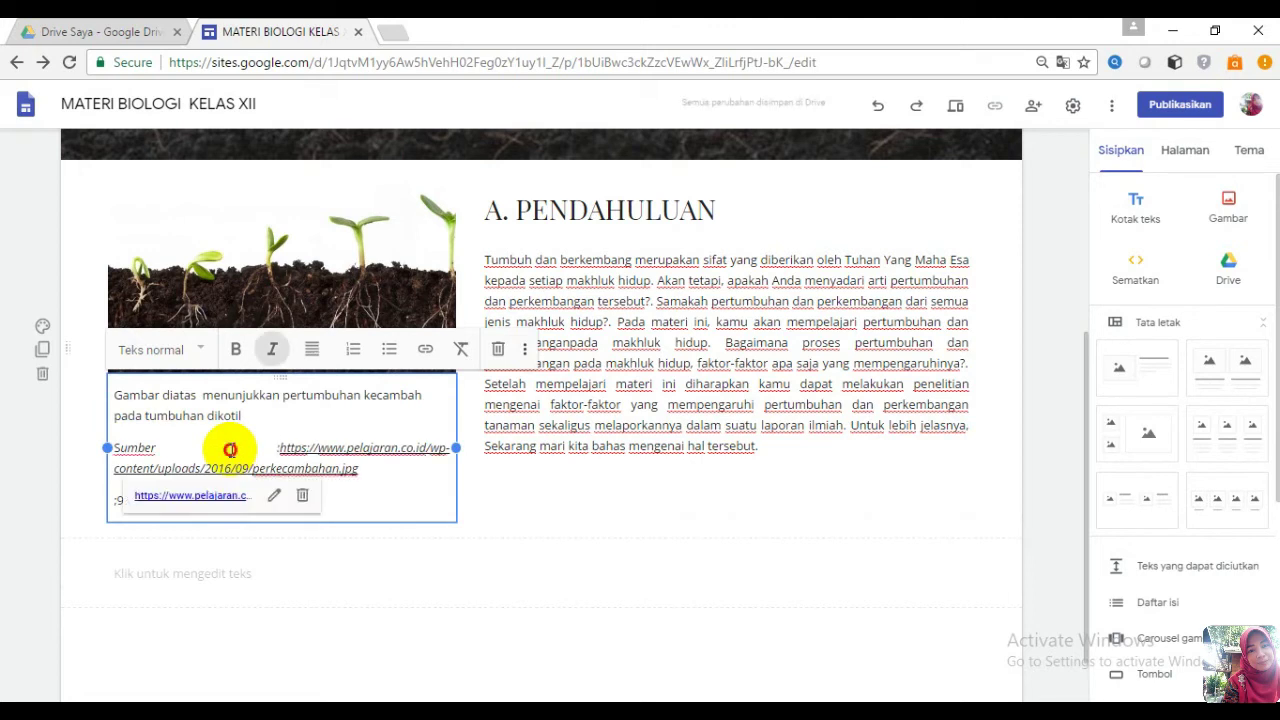
click(230, 450)
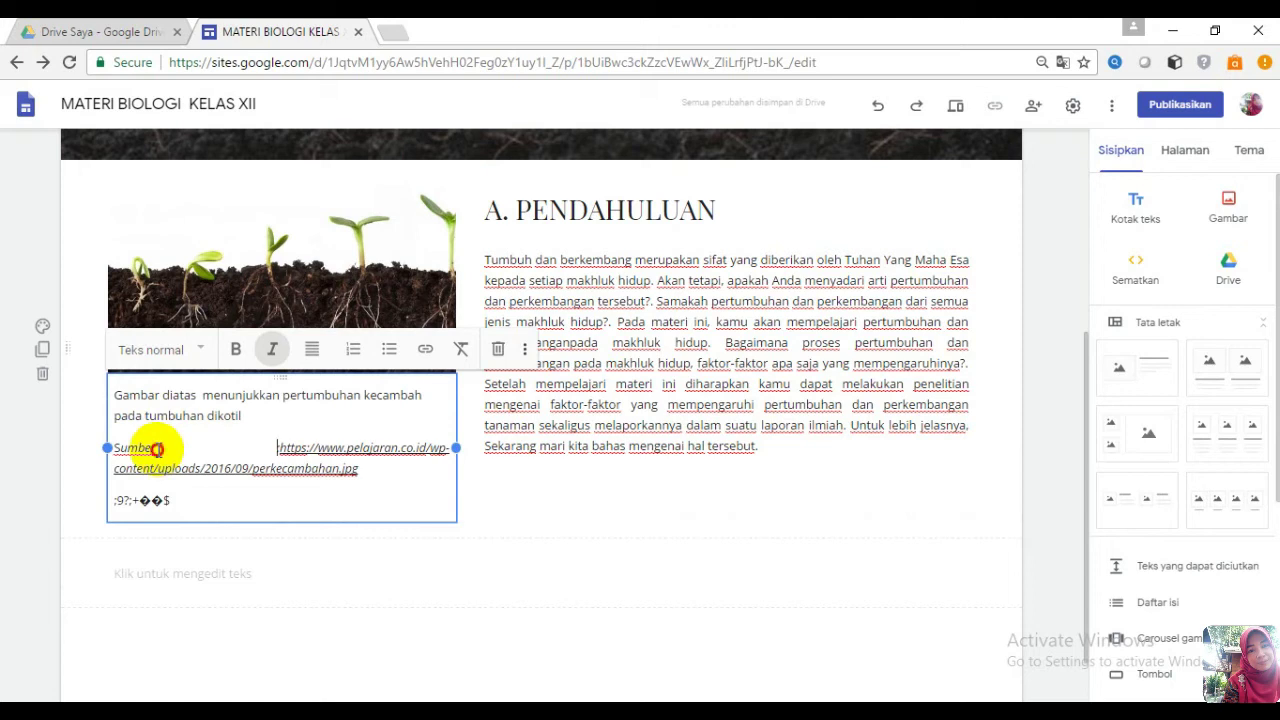
key(Delete)
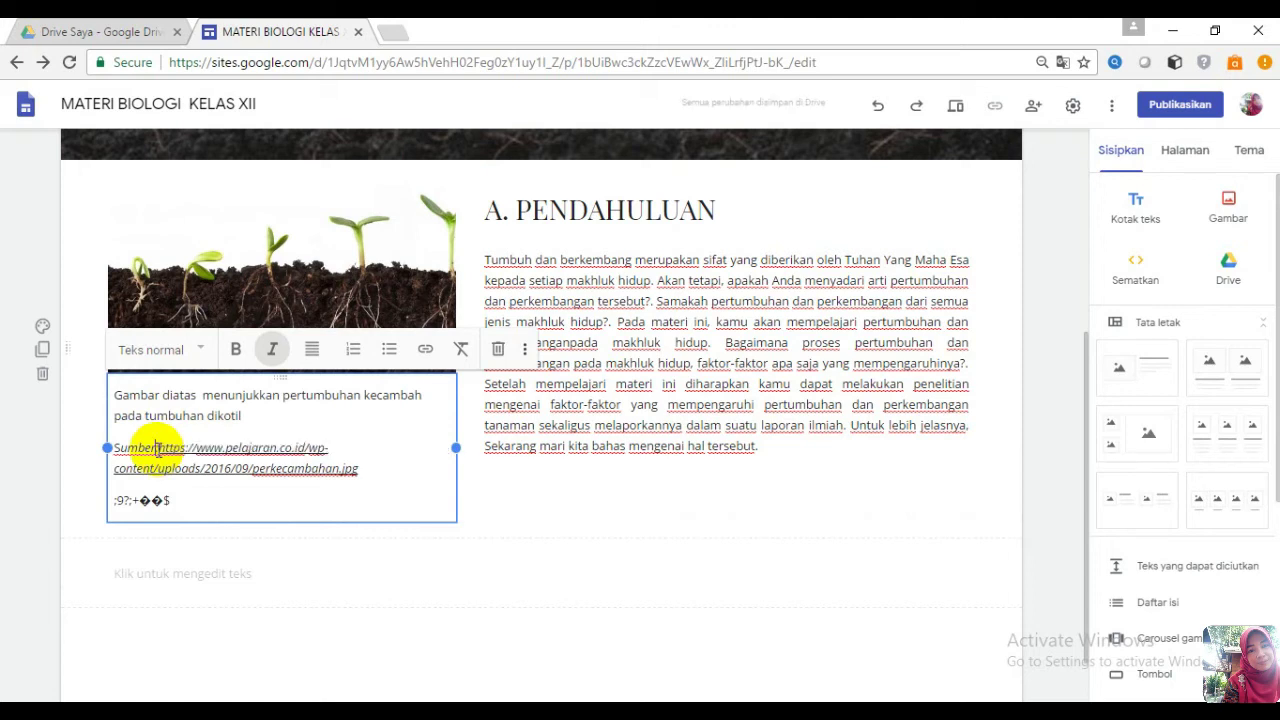
text(:)
- Delete the stray garbled characters on the last line of the image caption
click(174, 499)
key(BackSpace)
key(BackSpace)
key(BackSpace)
key(BackSpace)
key(BackSpace)
key(BackSpace)
key(BackSpace)
key(BackSpace)
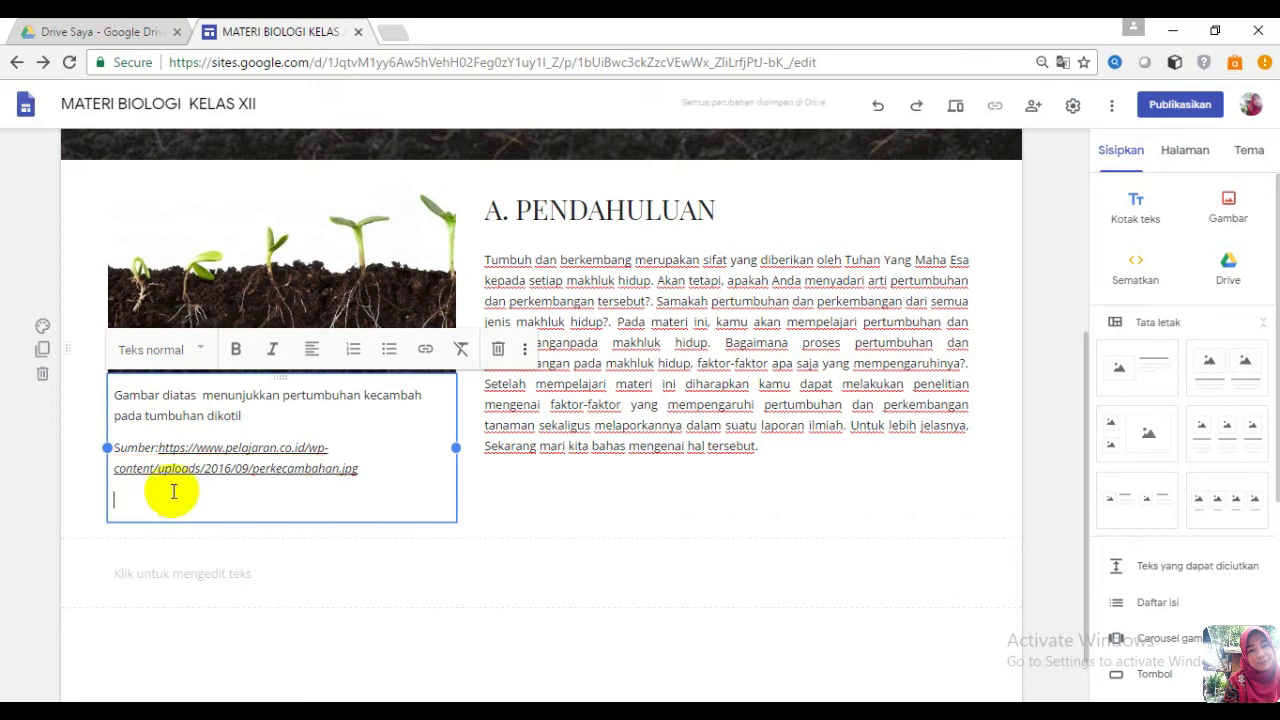
- Center the "Gambar diatas menunjukkan pertumbuhan kecambah pada tumbuhan dikotil" caption below the germination image
click(268, 349)
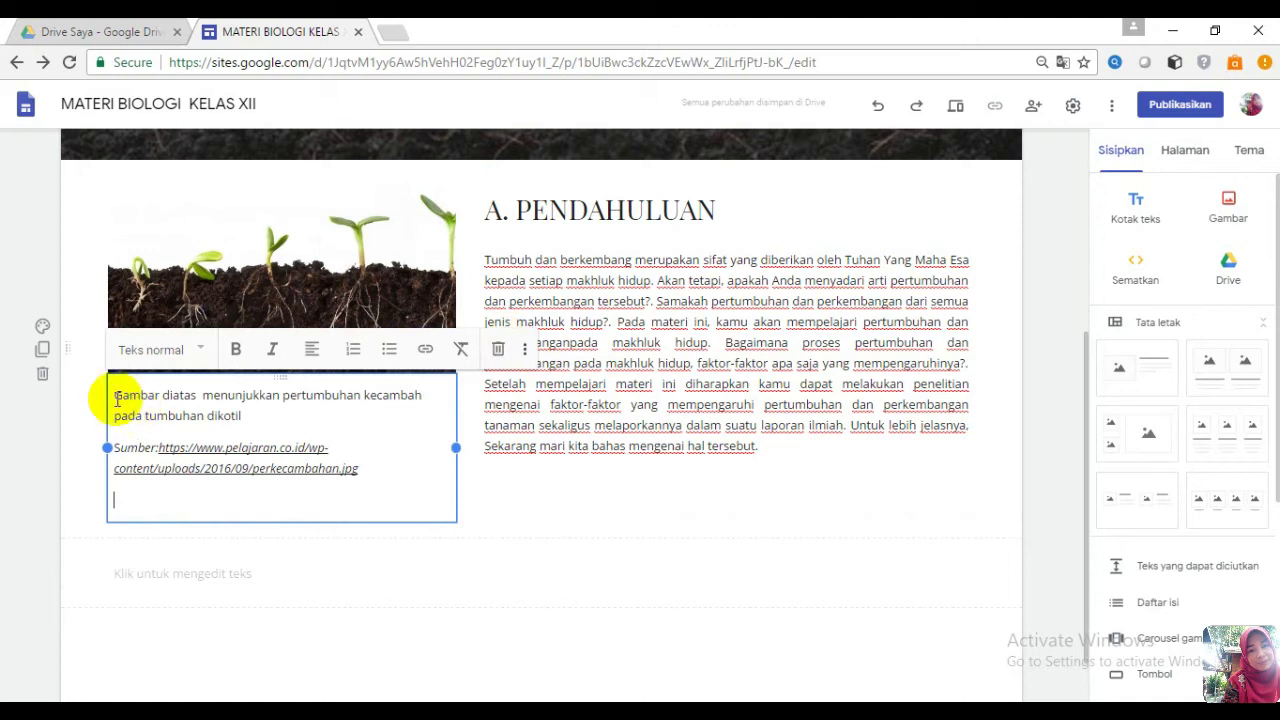
drag(116, 399, 246, 416)
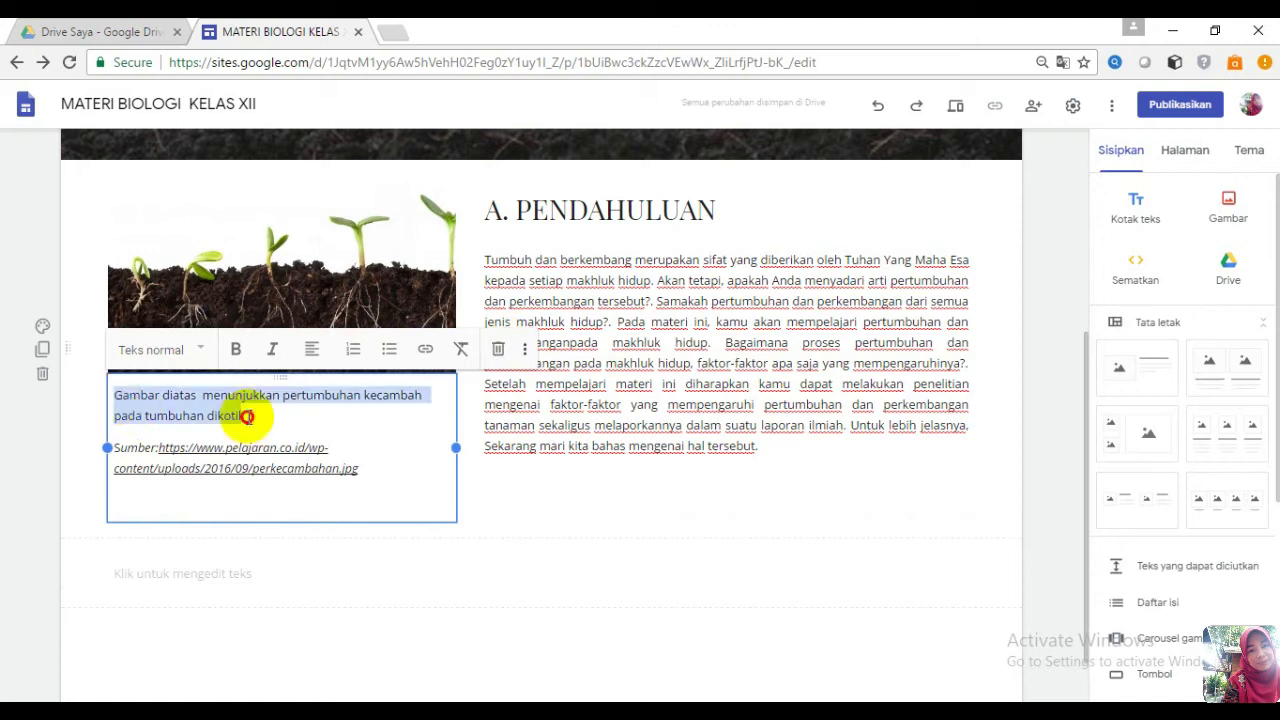
click(313, 352)
click(314, 400)
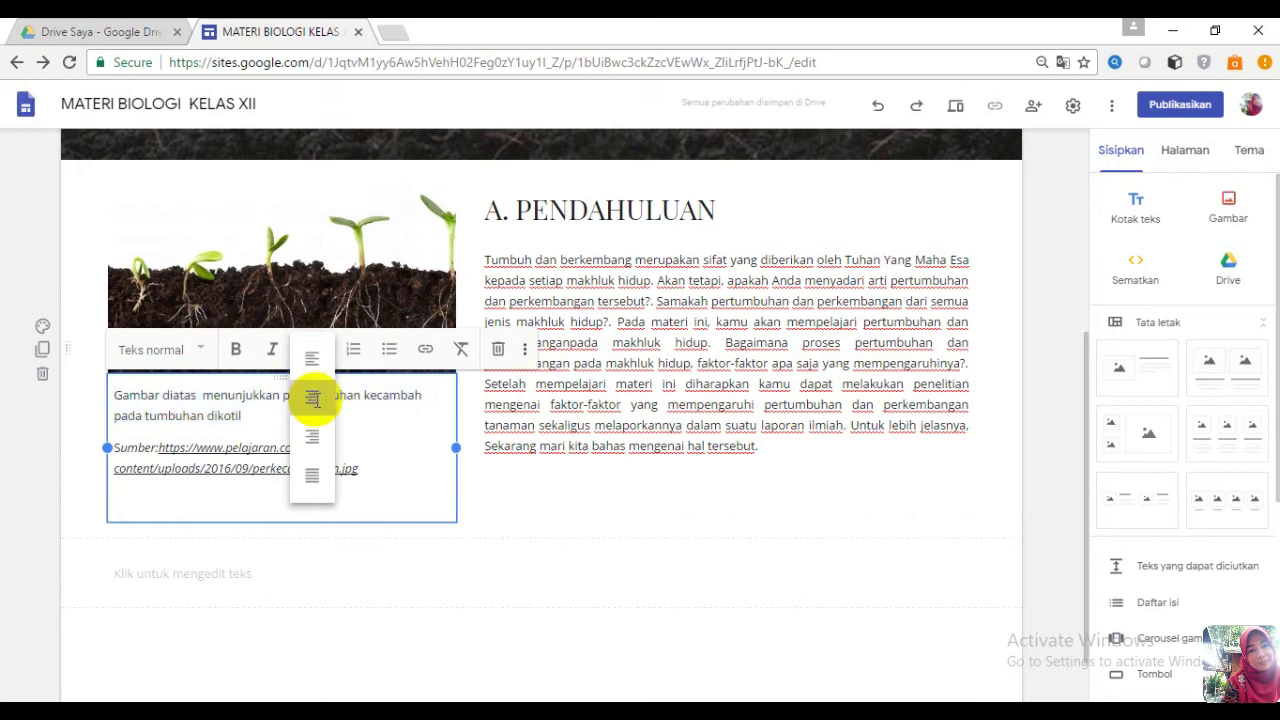
click(313, 398)
click(519, 600)
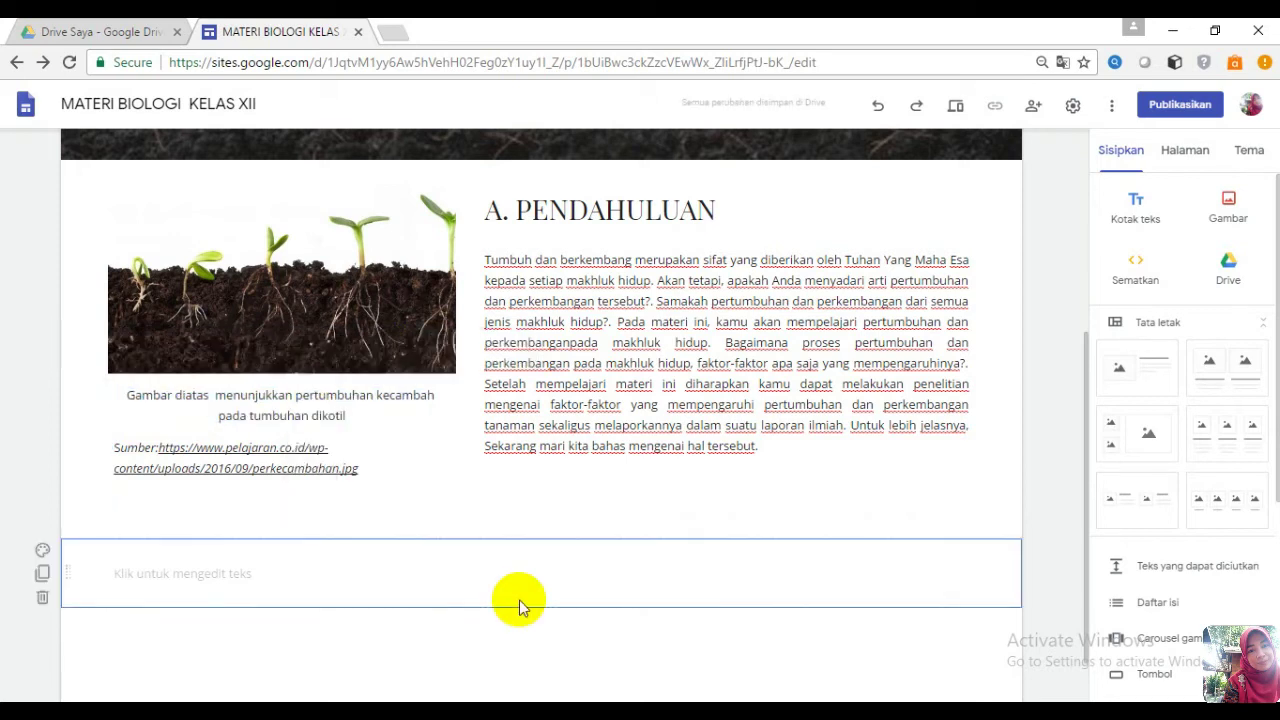
- Enter "B. PENGERTIAN PERTUMBUHAN DAN PERKEMBANGAN" in the empty text box below the PENDAHULUAN section and give it the smaller Judul style
drag(1090, 367, 1101, 410)
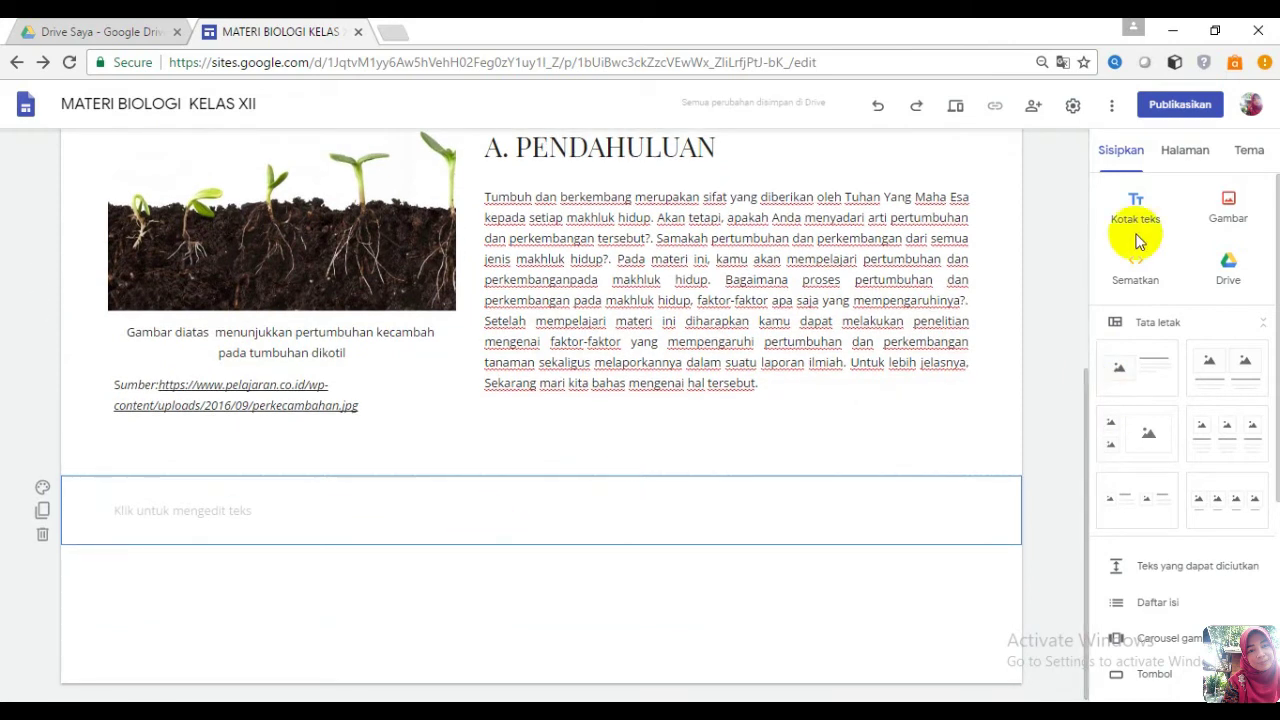
click(274, 515)
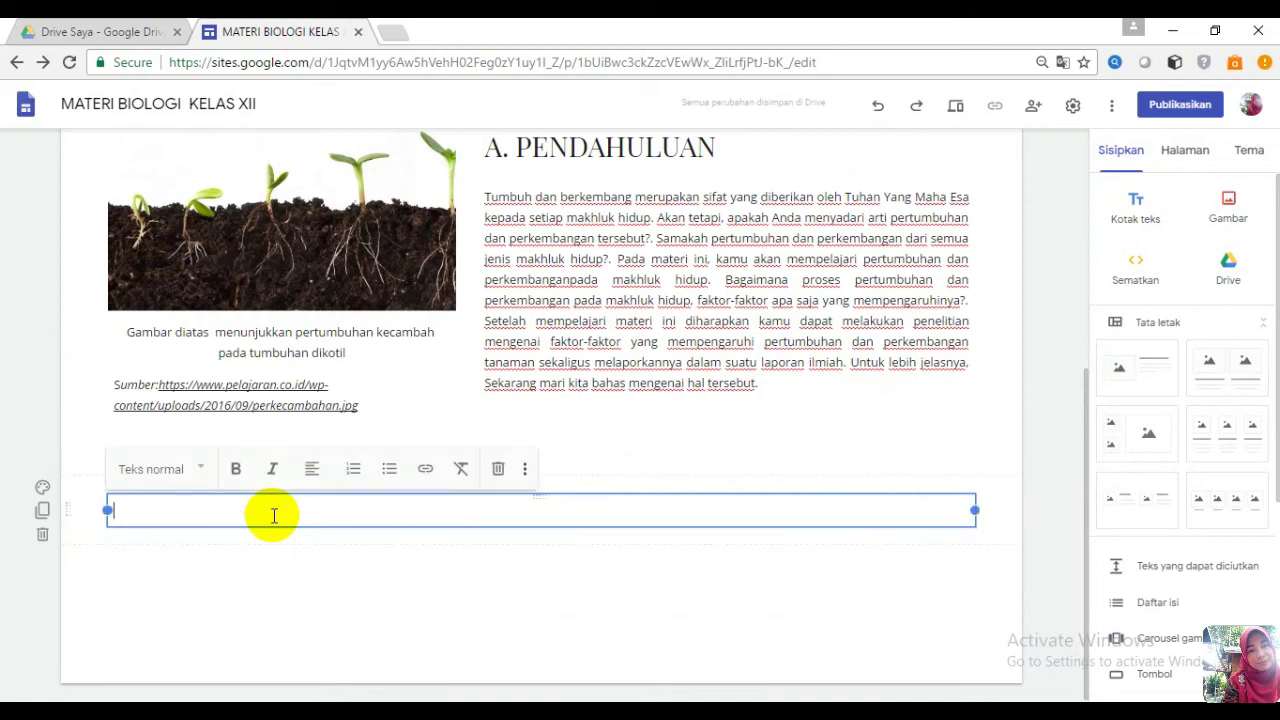
text(B. )
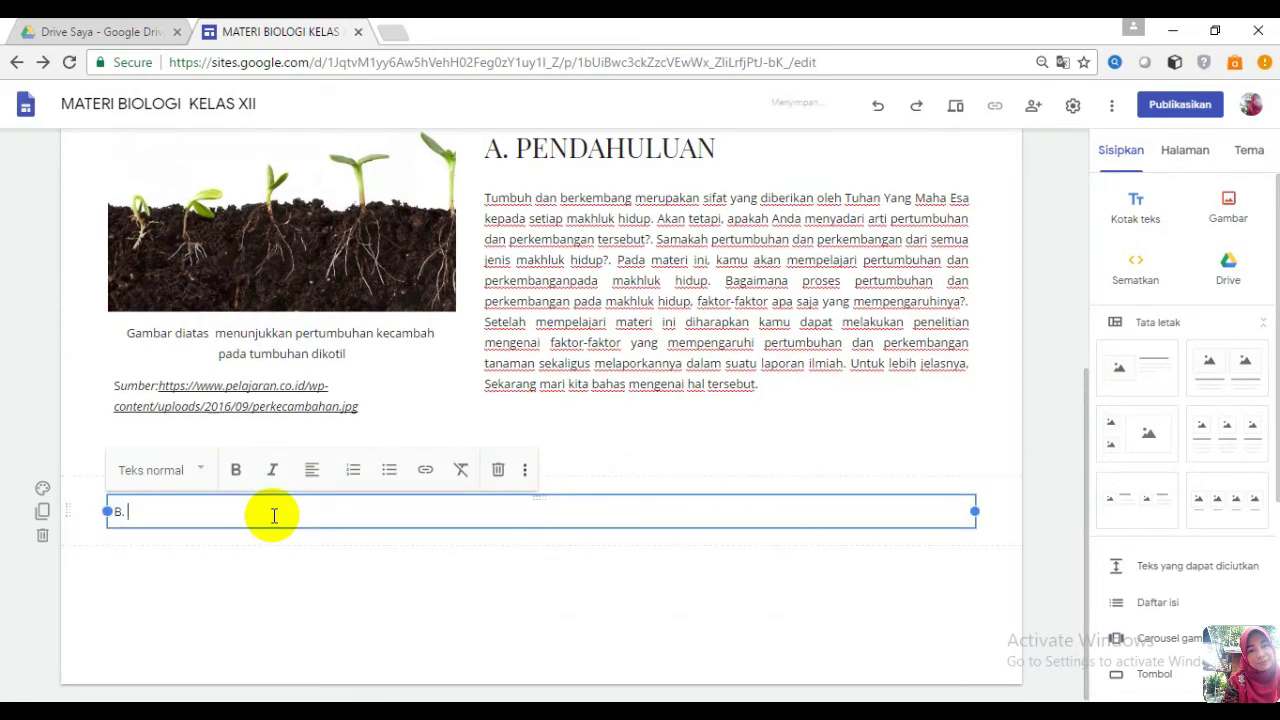
text(PENGERTIAN PERTUMBUHAN)
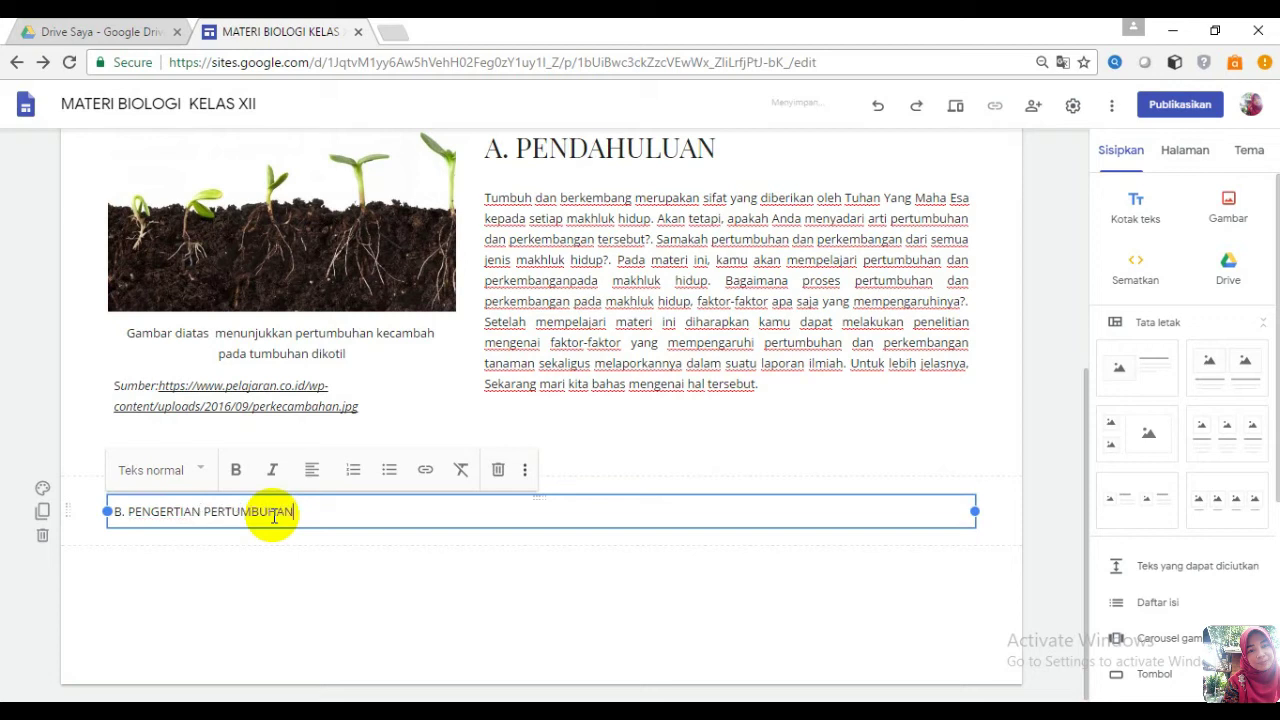
text( DAN PERKEMBANGAN)
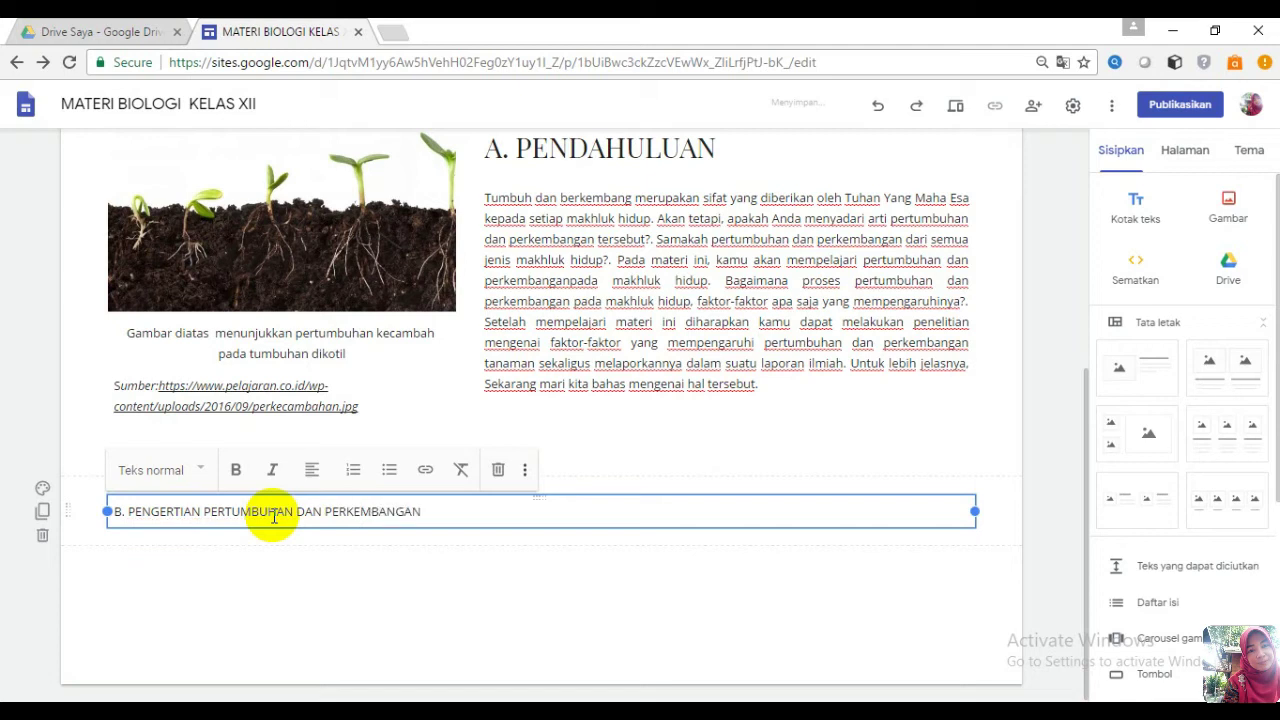
click(202, 472)
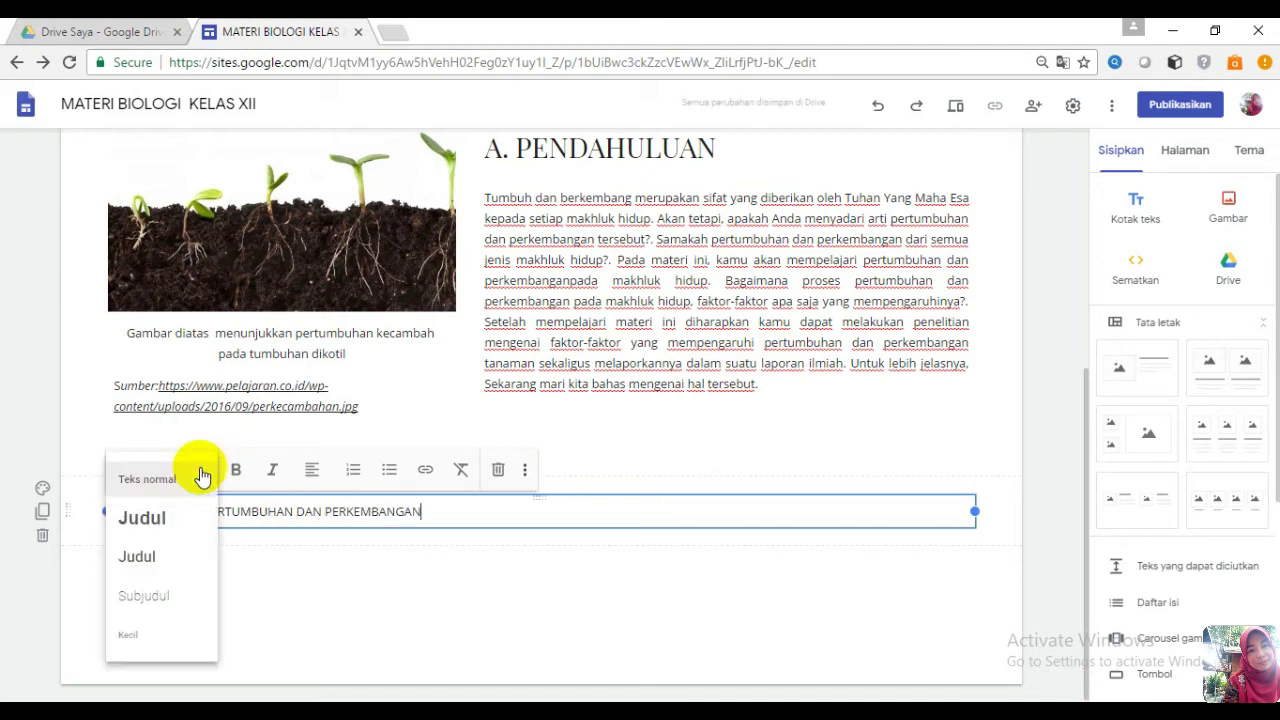
click(137, 557)
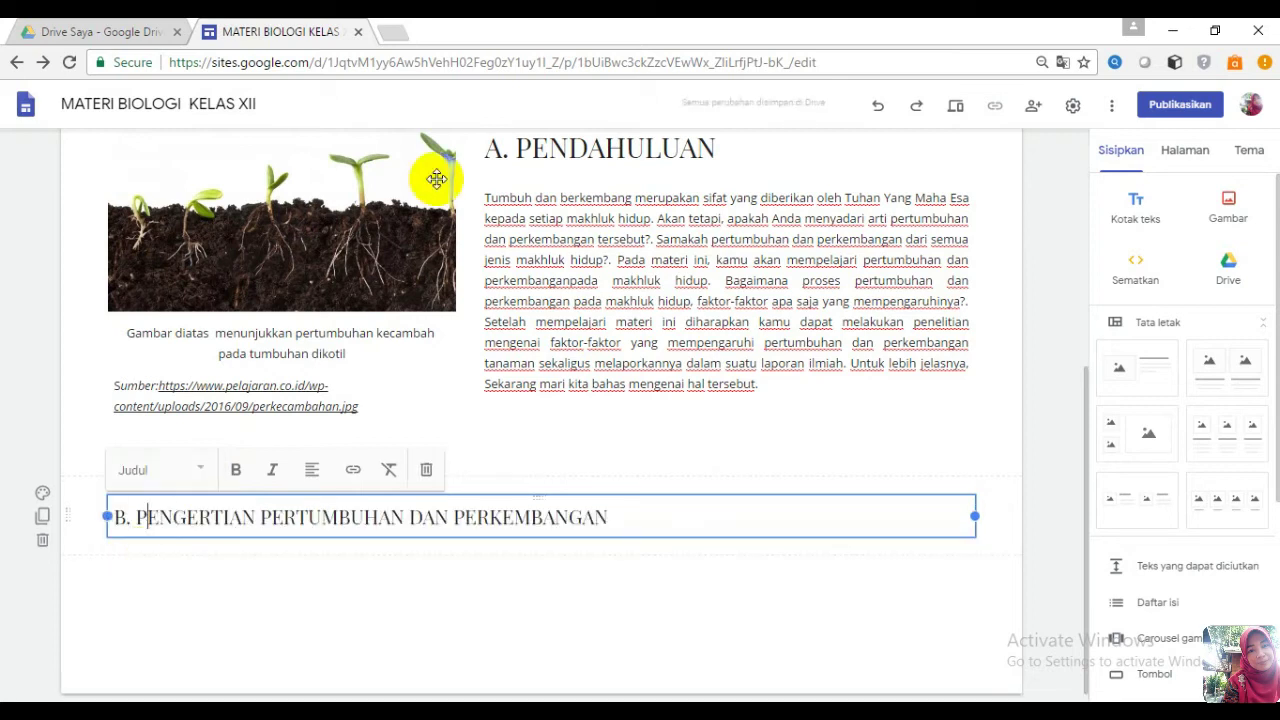
- Change the "A. PENDAHULUAN" heading to the smaller Judul style
click(505, 148)
click(505, 148)
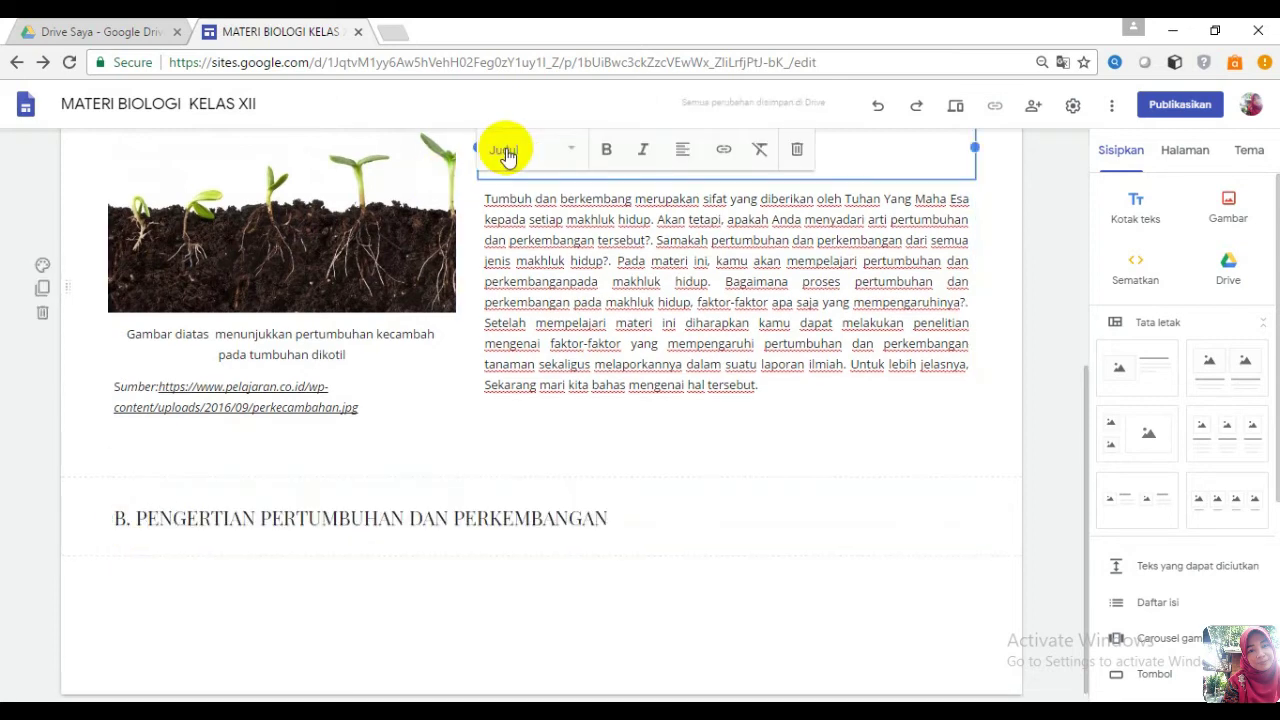
click(580, 150)
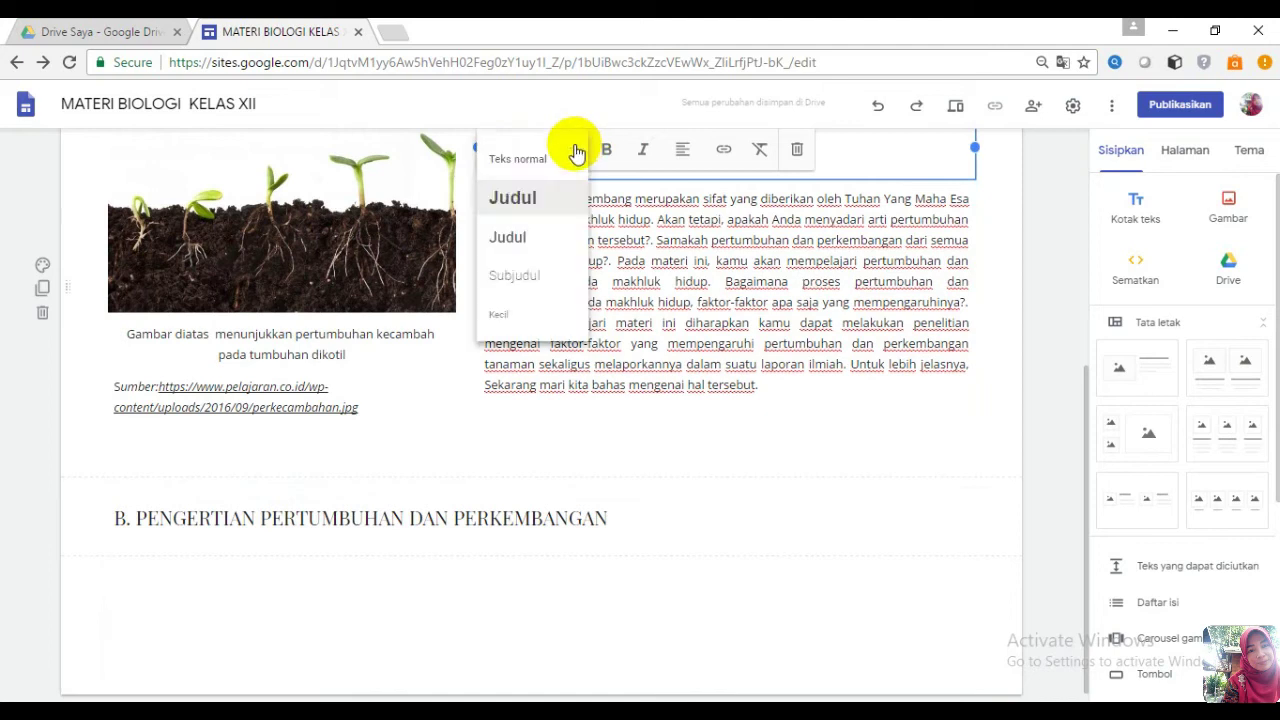
click(531, 238)
drag(1084, 378, 714, 331)
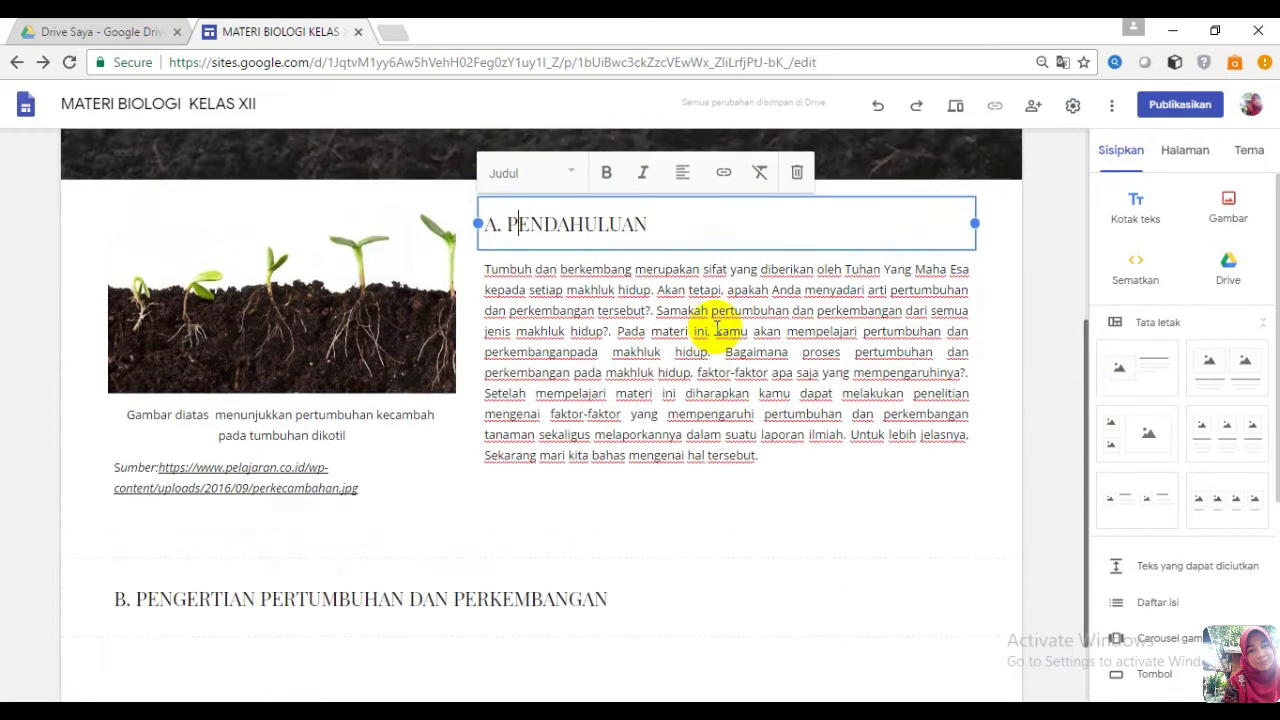
click(420, 479)
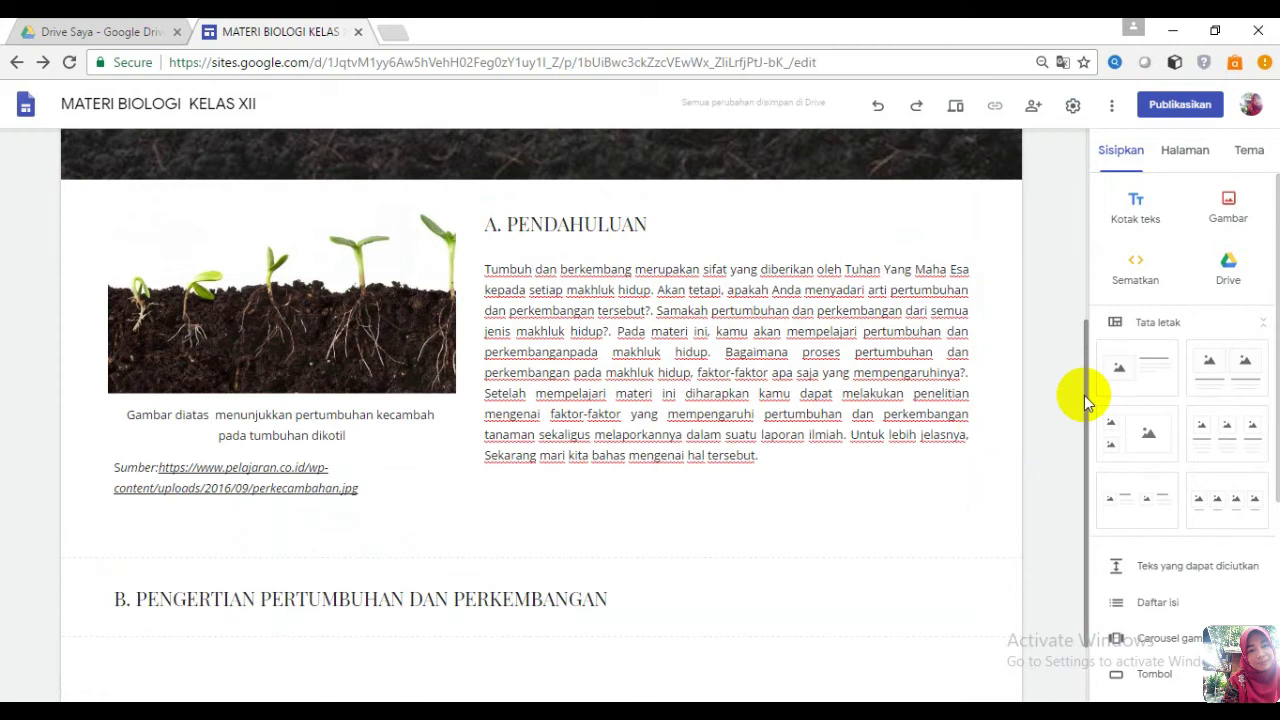
- Add a text box below heading B and paste in the two paragraphs on Pertumbuhan and perkembangan copied from the Microsoft Word document
drag(1086, 395, 1094, 466)
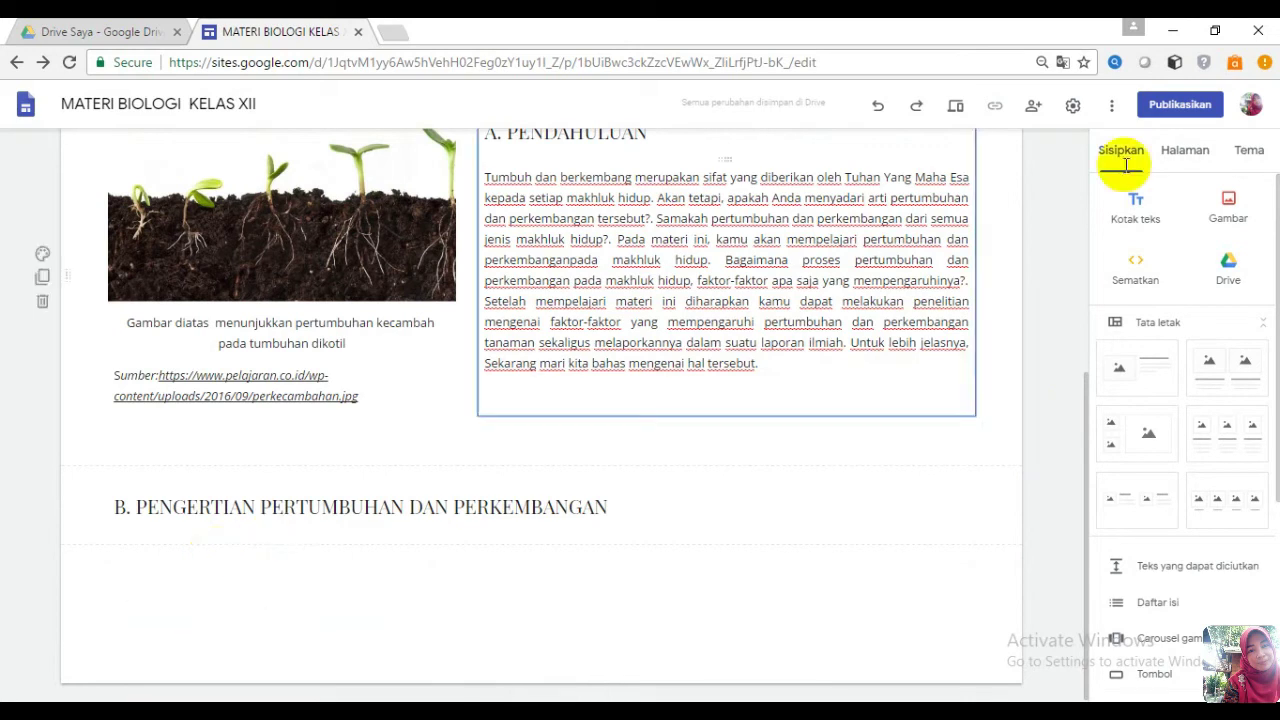
click(1139, 205)
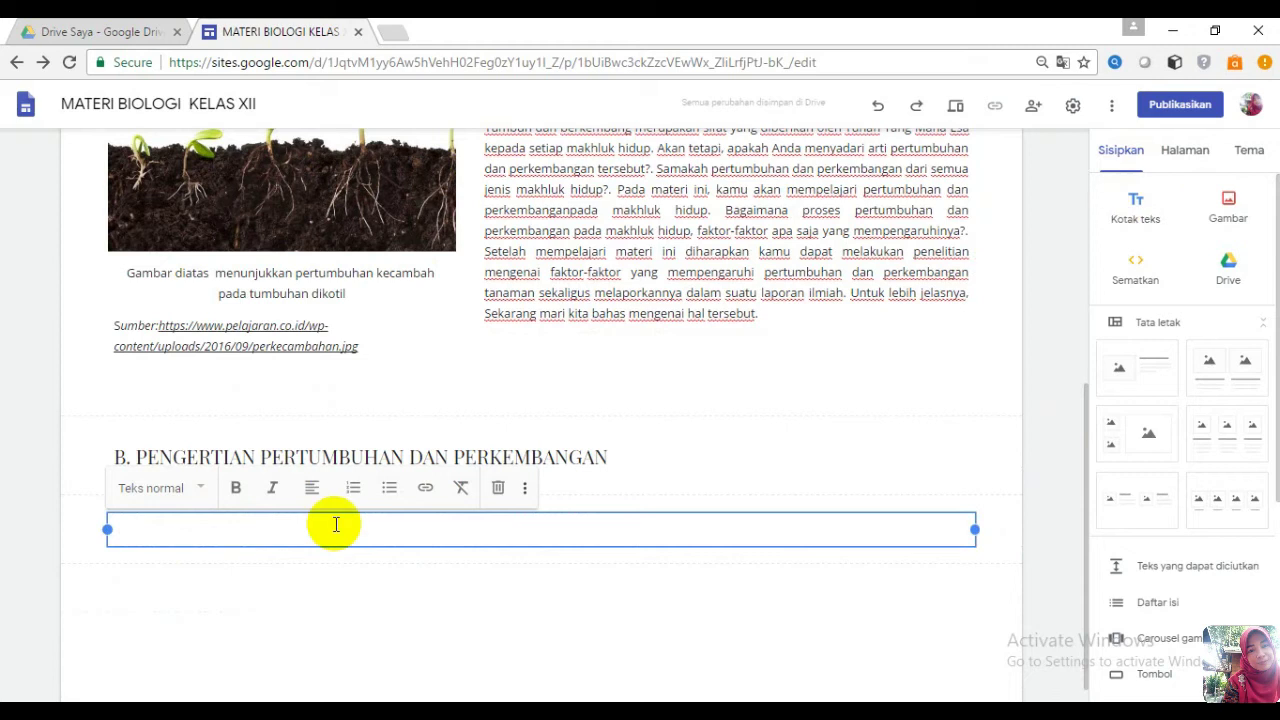
click(425, 700)
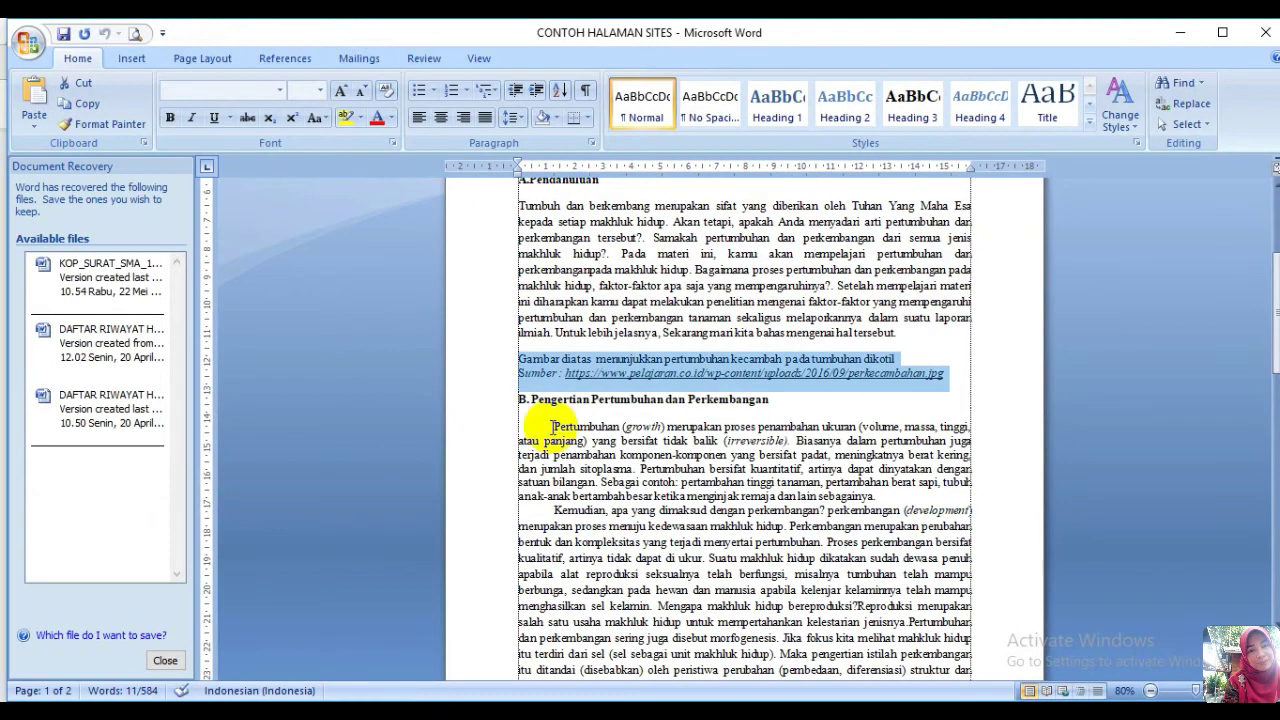
drag(552, 427, 925, 535)
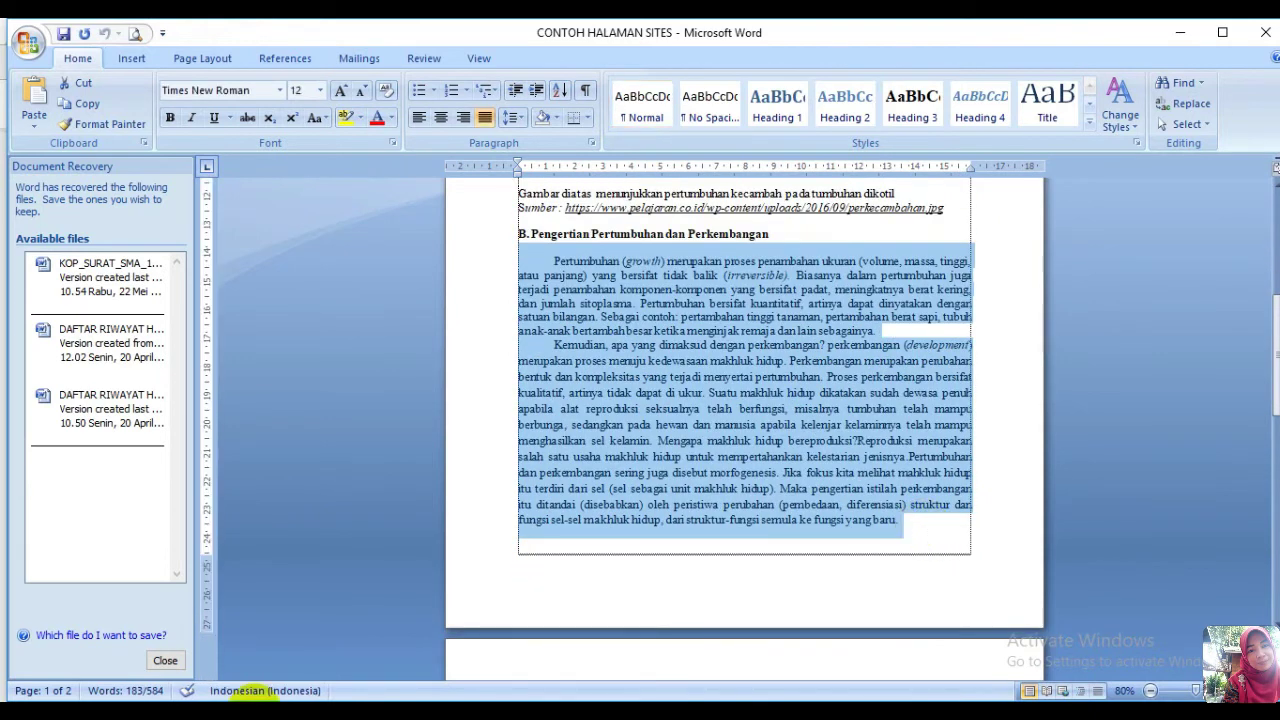
click(300, 700)
click(196, 635)
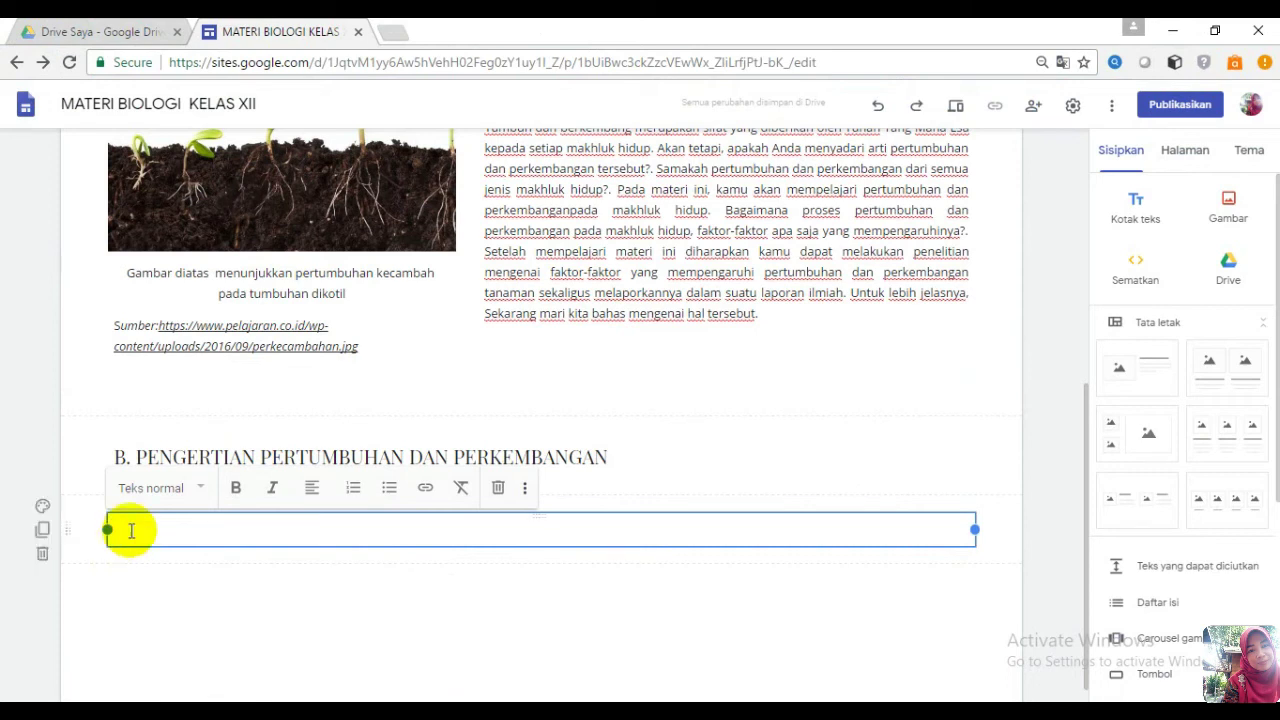
key(ctrl+v)
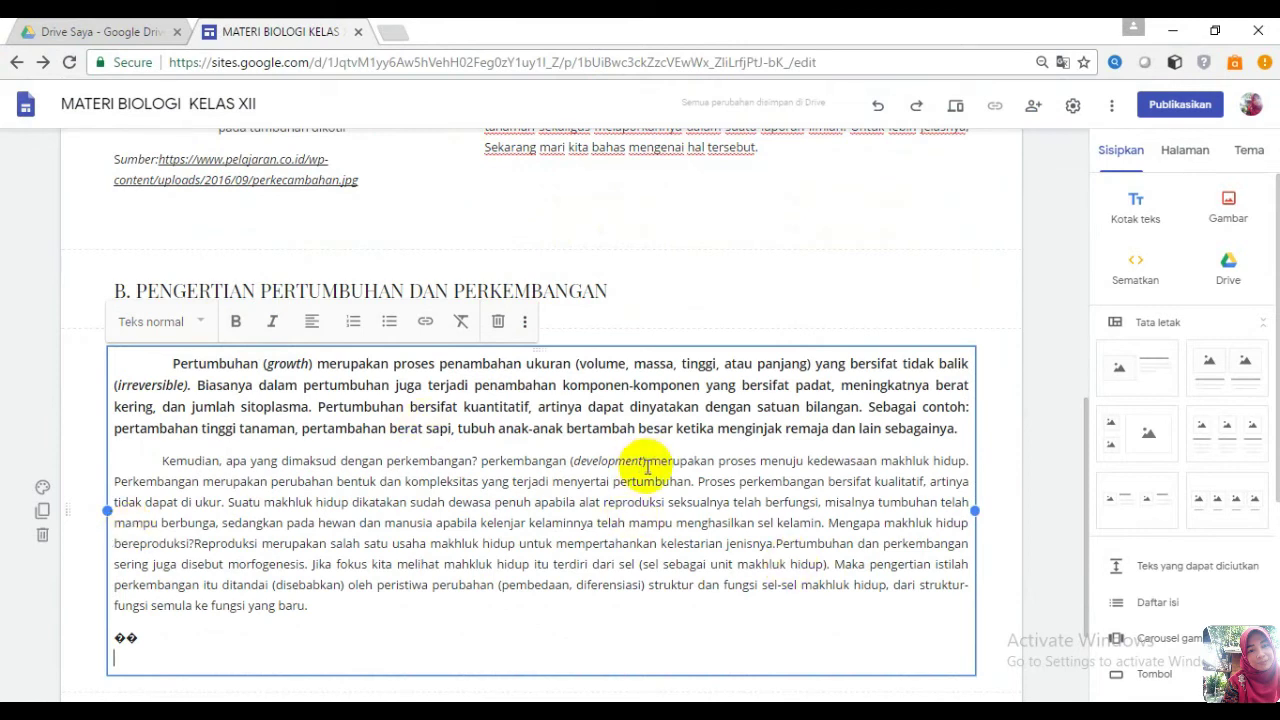
- Apply the Subjudul style to the pasted paragraphs under heading B
click(199, 325)
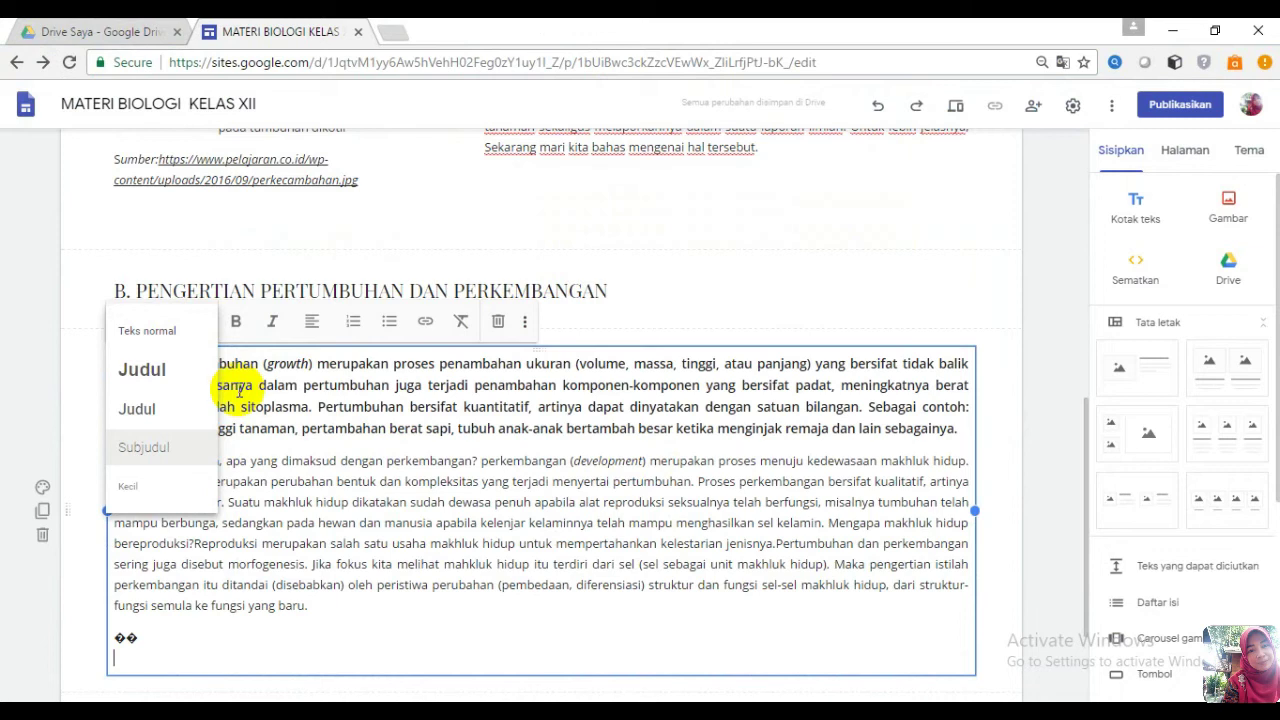
click(185, 452)
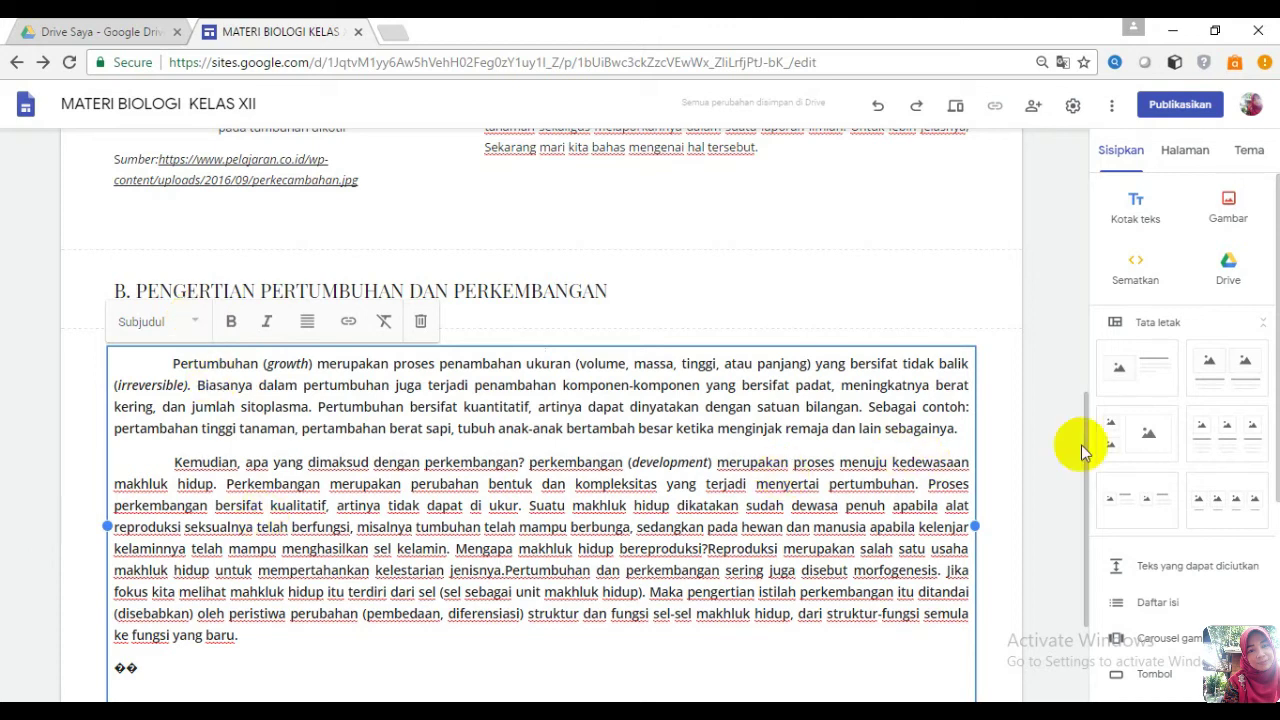
click(1091, 477)
- Apply the Subjudul style to the body paragraph under "A. PENDAHULUAN"
drag(1093, 480, 1046, 323)
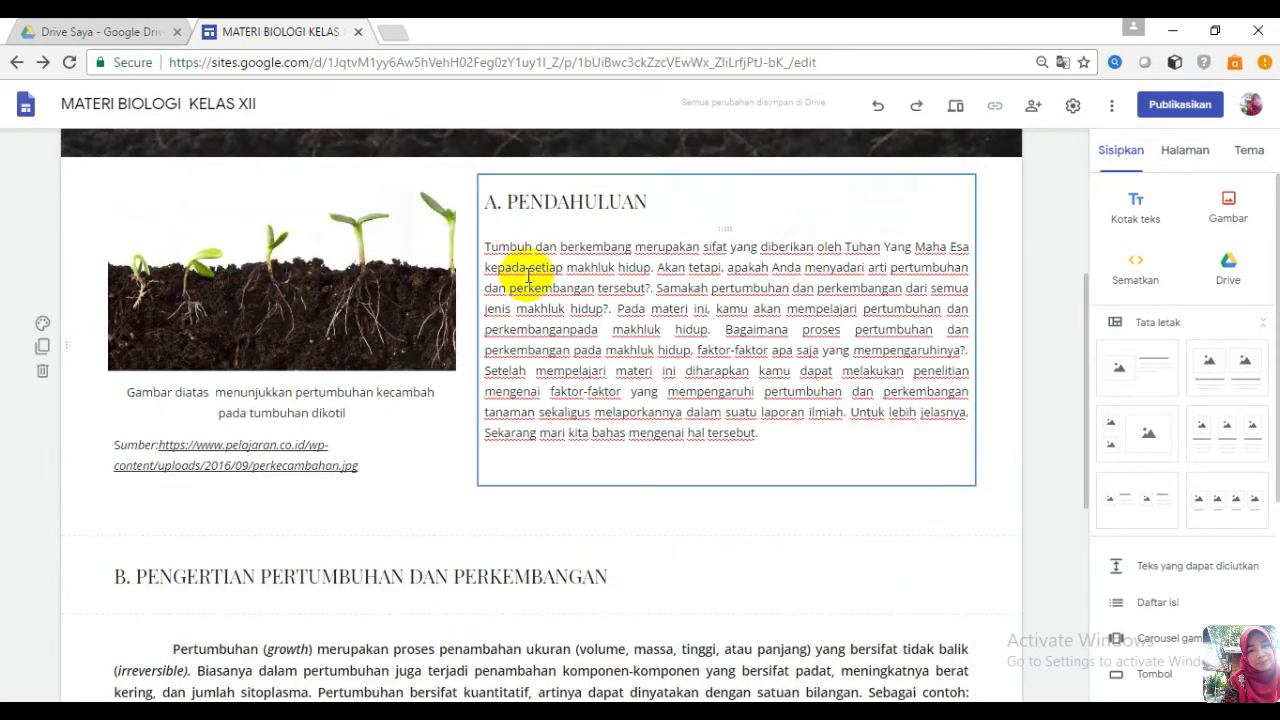
click(494, 252)
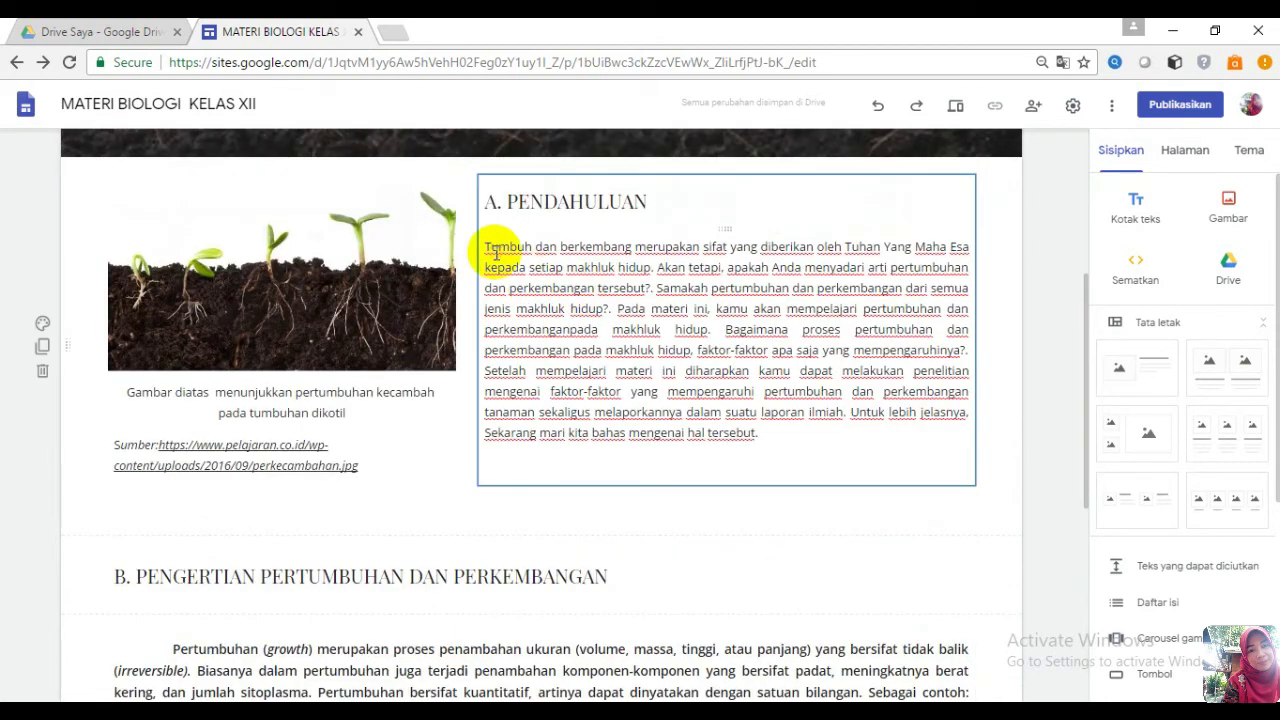
click(573, 205)
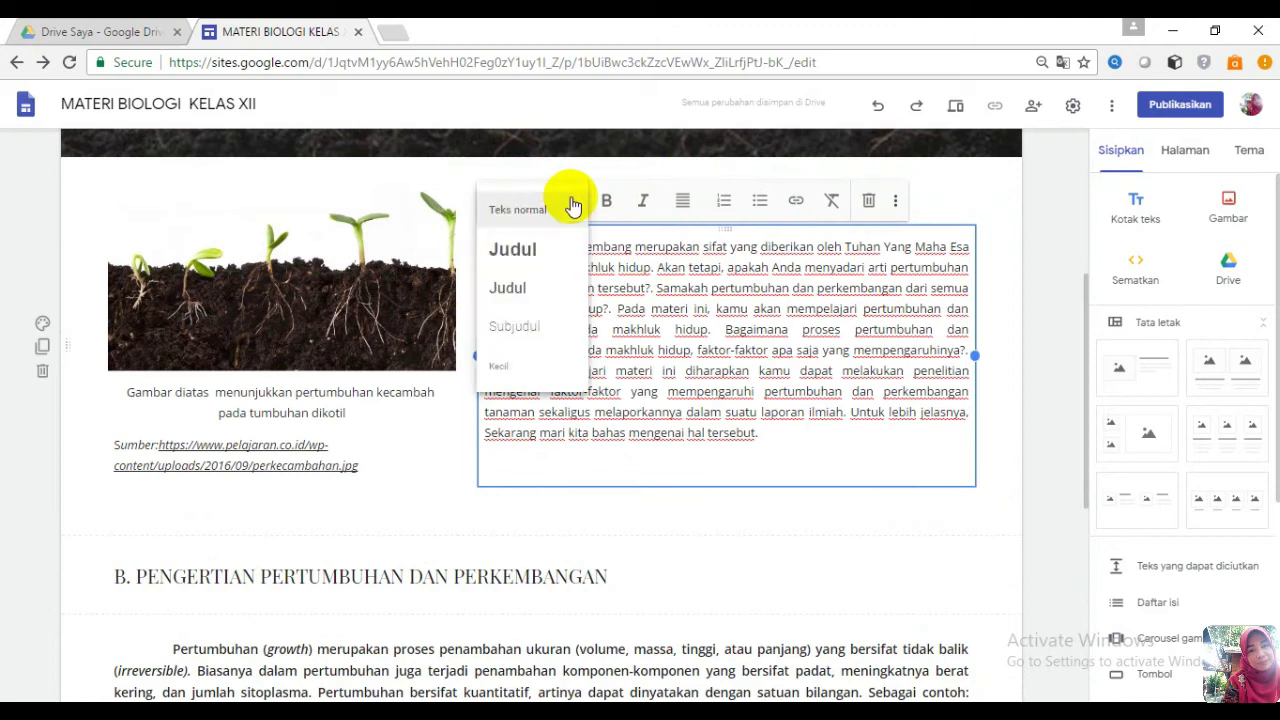
click(521, 333)
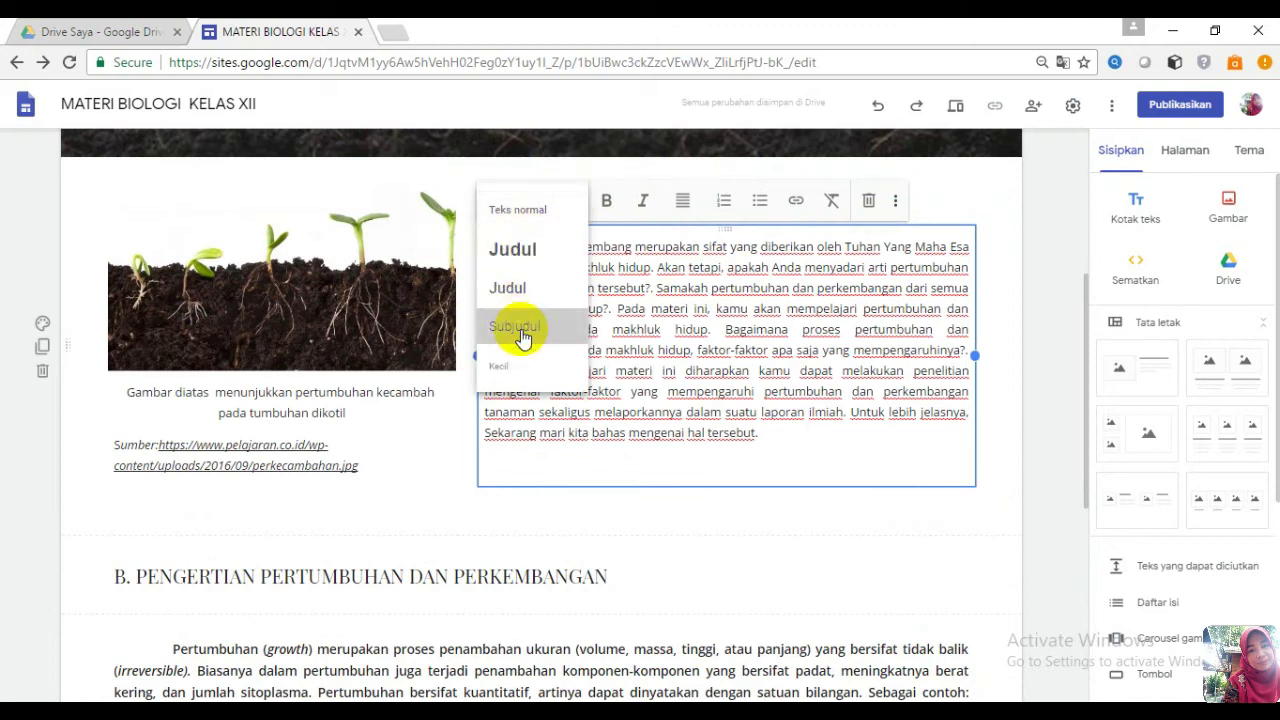
click(521, 333)
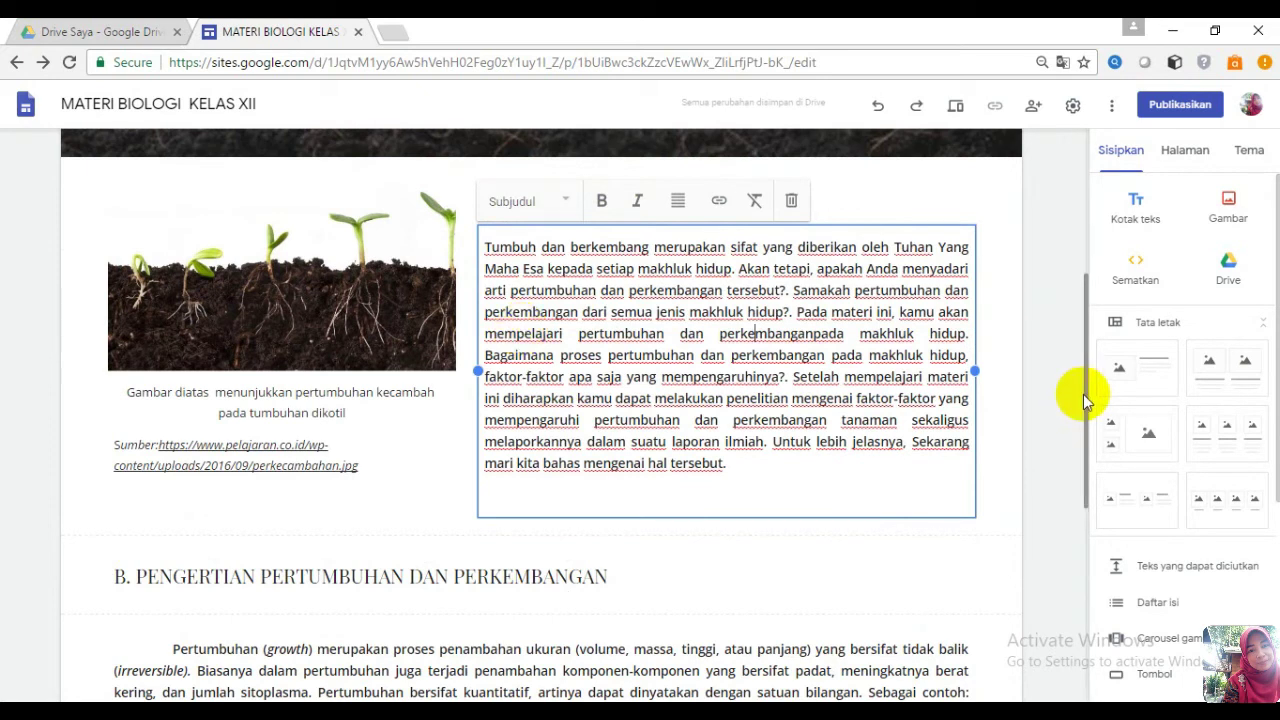
- Go to the BAGIAN 2 page and insert the layout with one image beside a heading and text below its header
drag(1085, 398, 1075, 205)
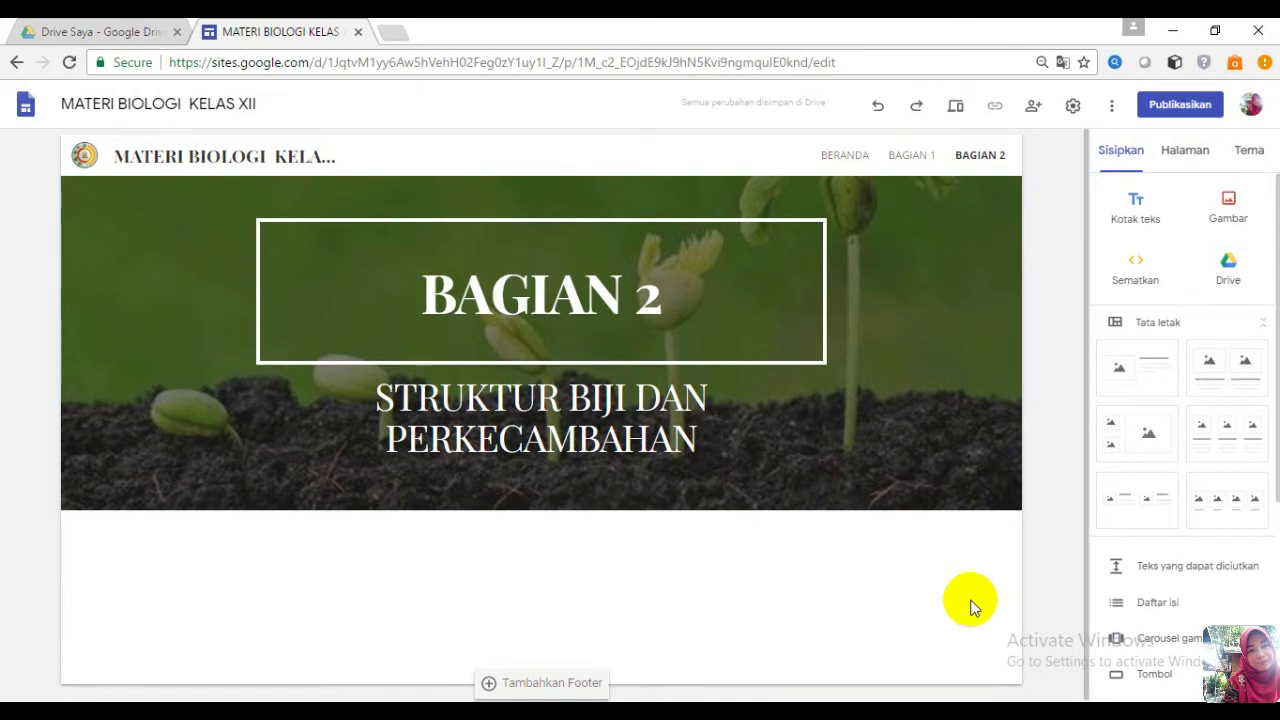
click(632, 450)
click(453, 415)
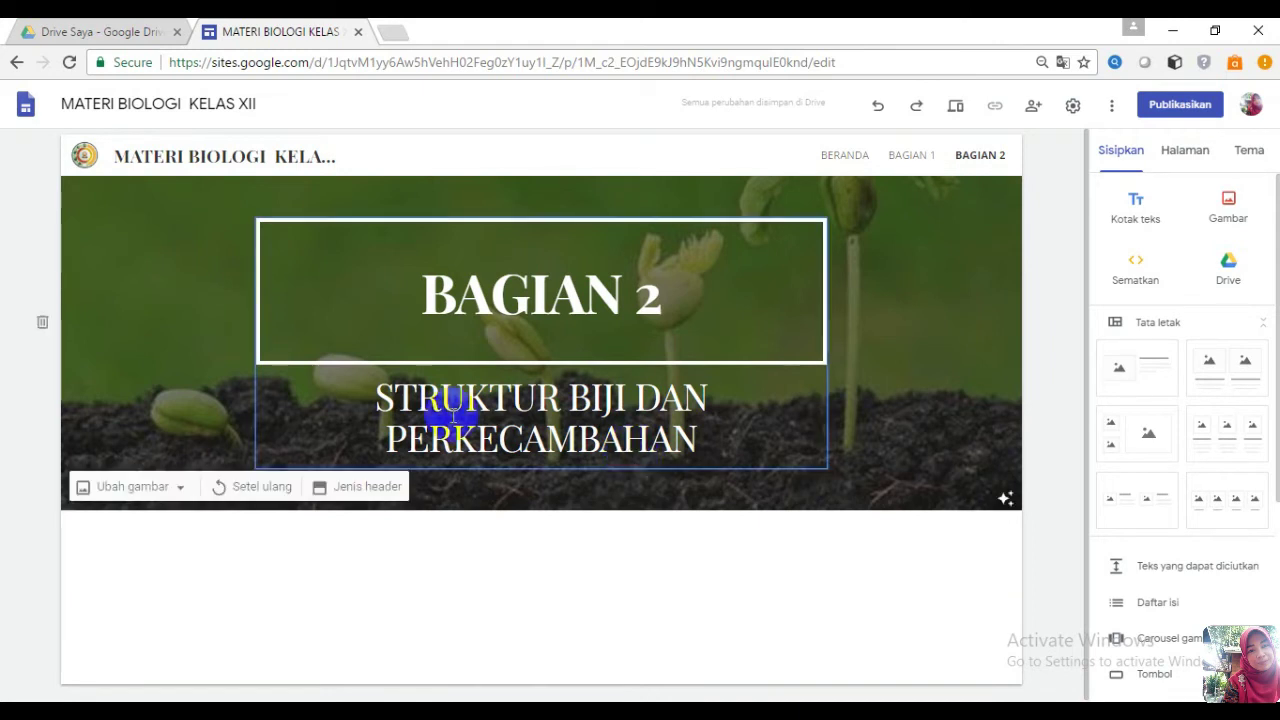
click(561, 426)
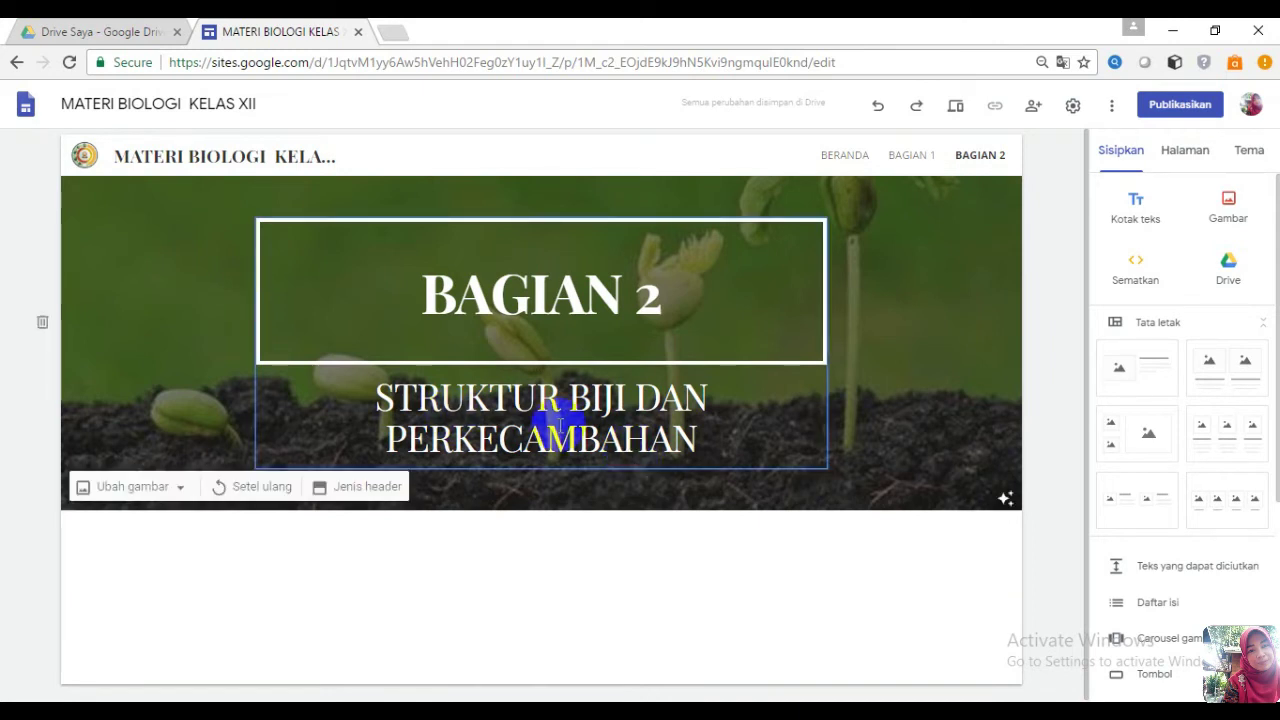
click(1140, 372)
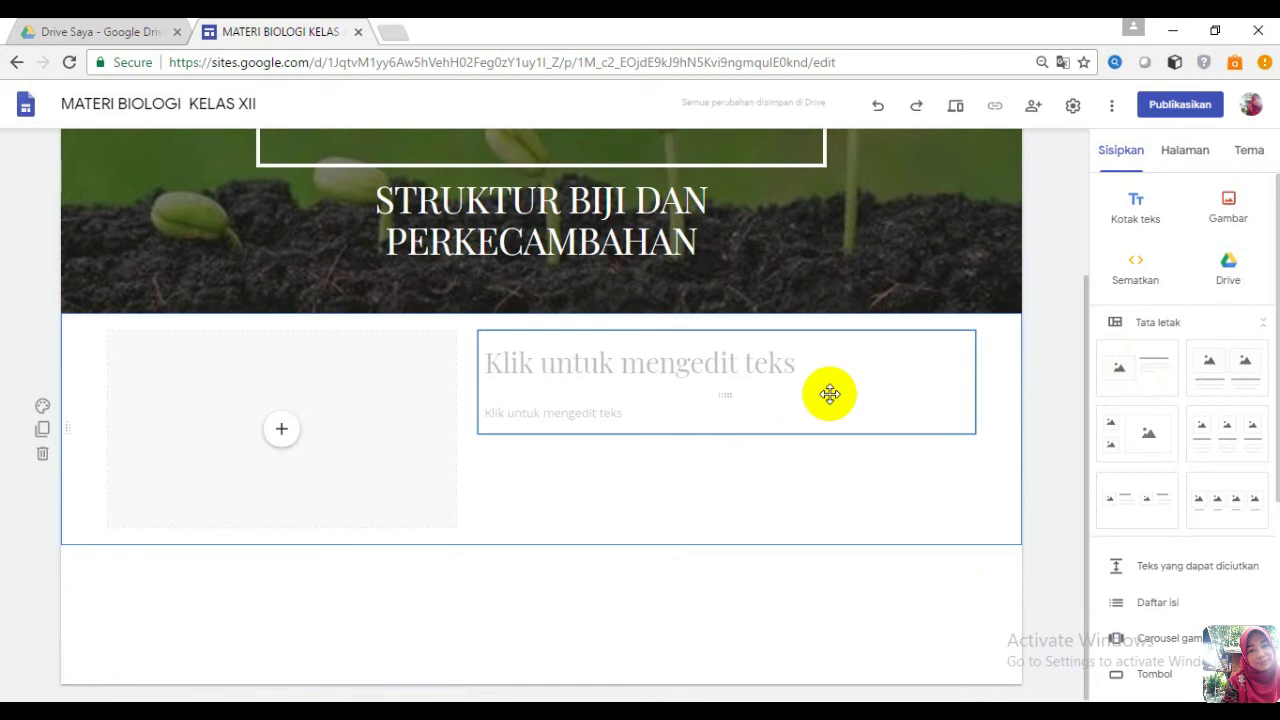
- Enter the heading "A. STRUKTUR BIJI" beside the image placeholder and give it the smaller Judul style
click(501, 358)
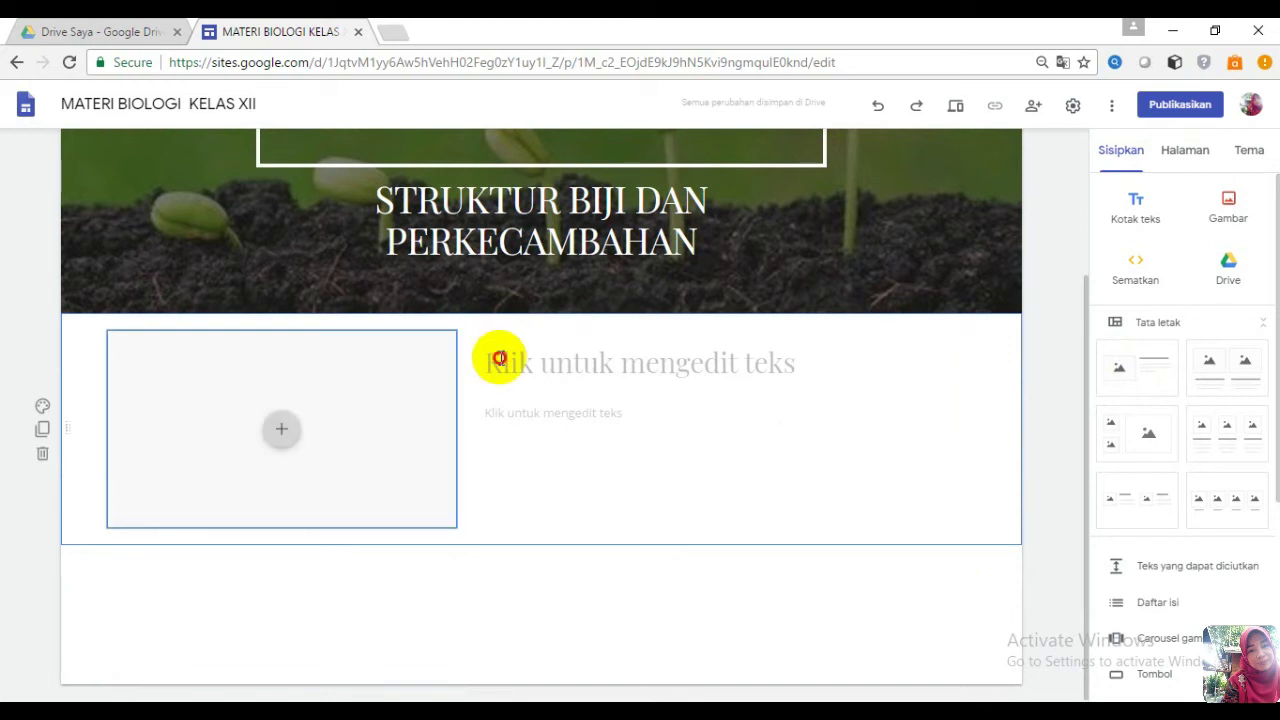
text(A. STRUKTUR BIJI)
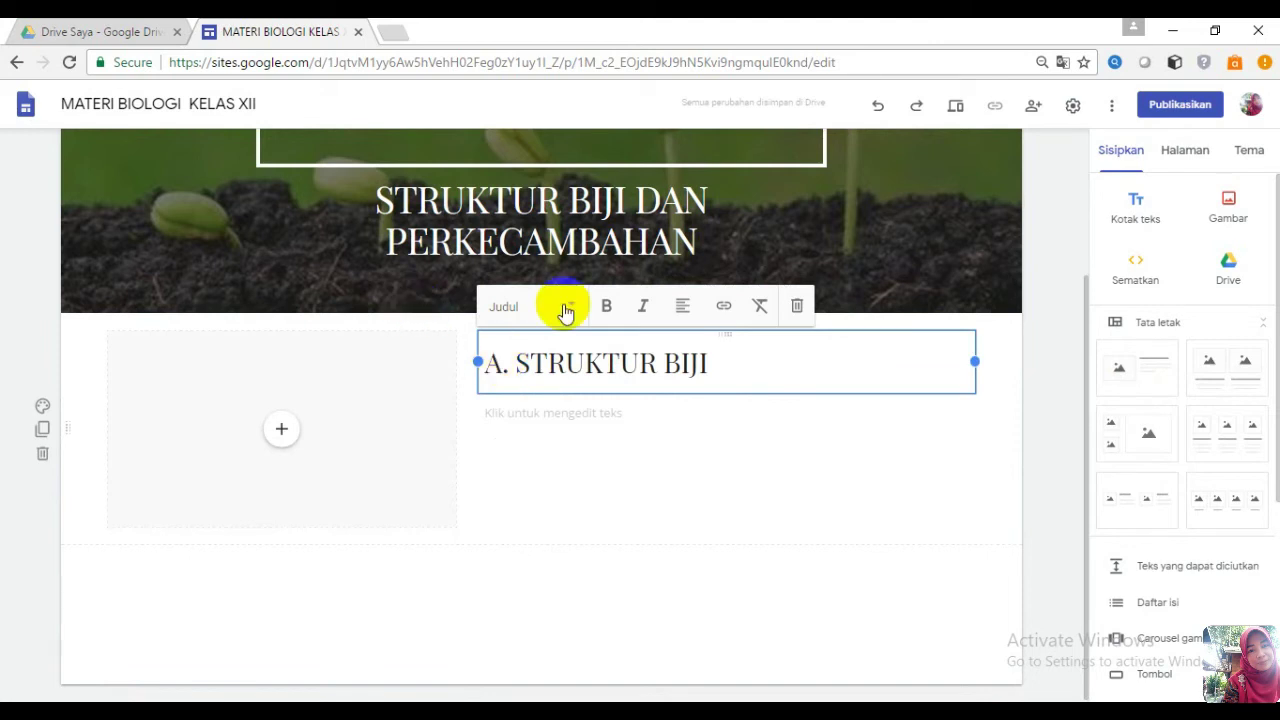
click(566, 310)
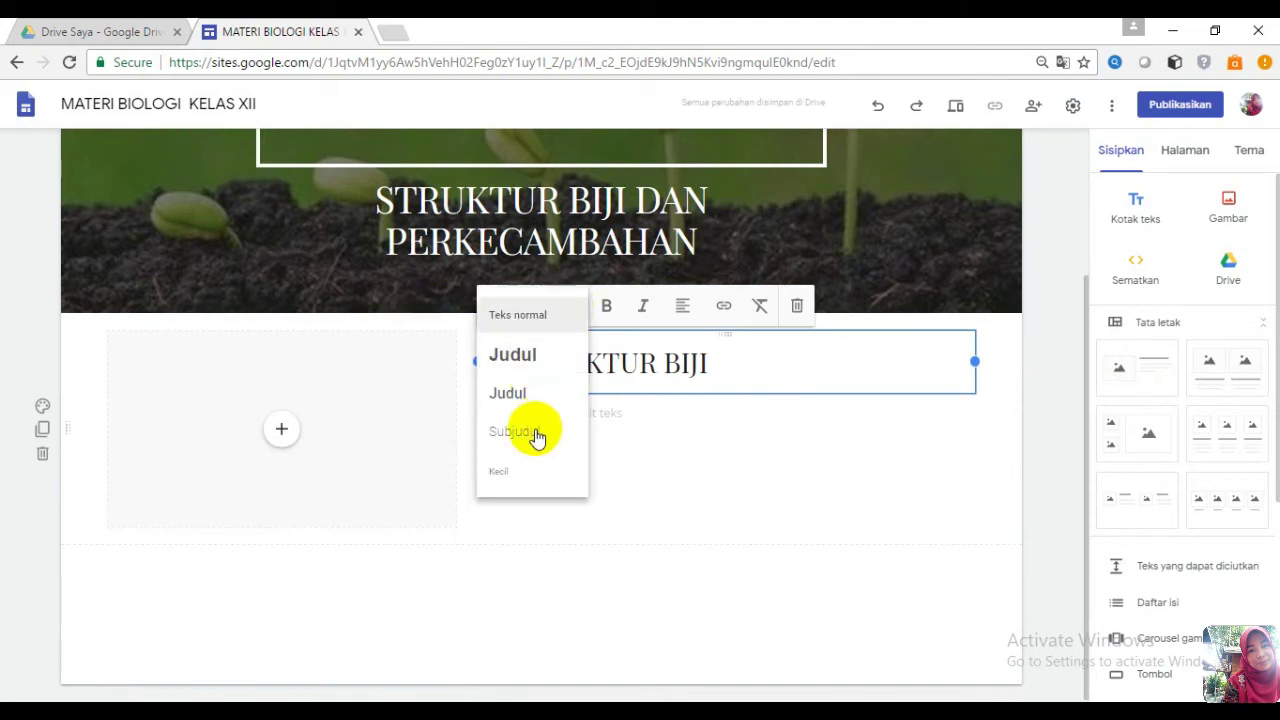
click(537, 432)
click(559, 310)
click(522, 400)
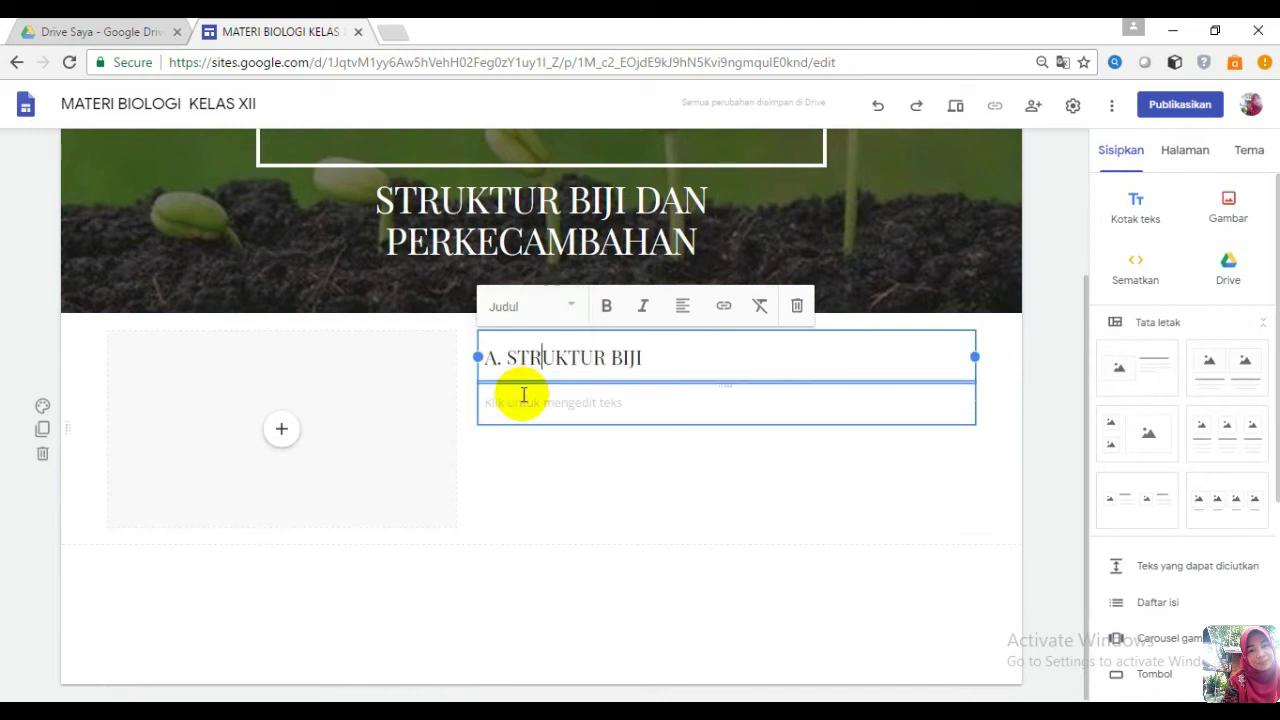
- Copy the paragraph under "A. Struktur Biji" from the Microsoft Word document and paste it into the text placeholder below the site heading
click(428, 700)
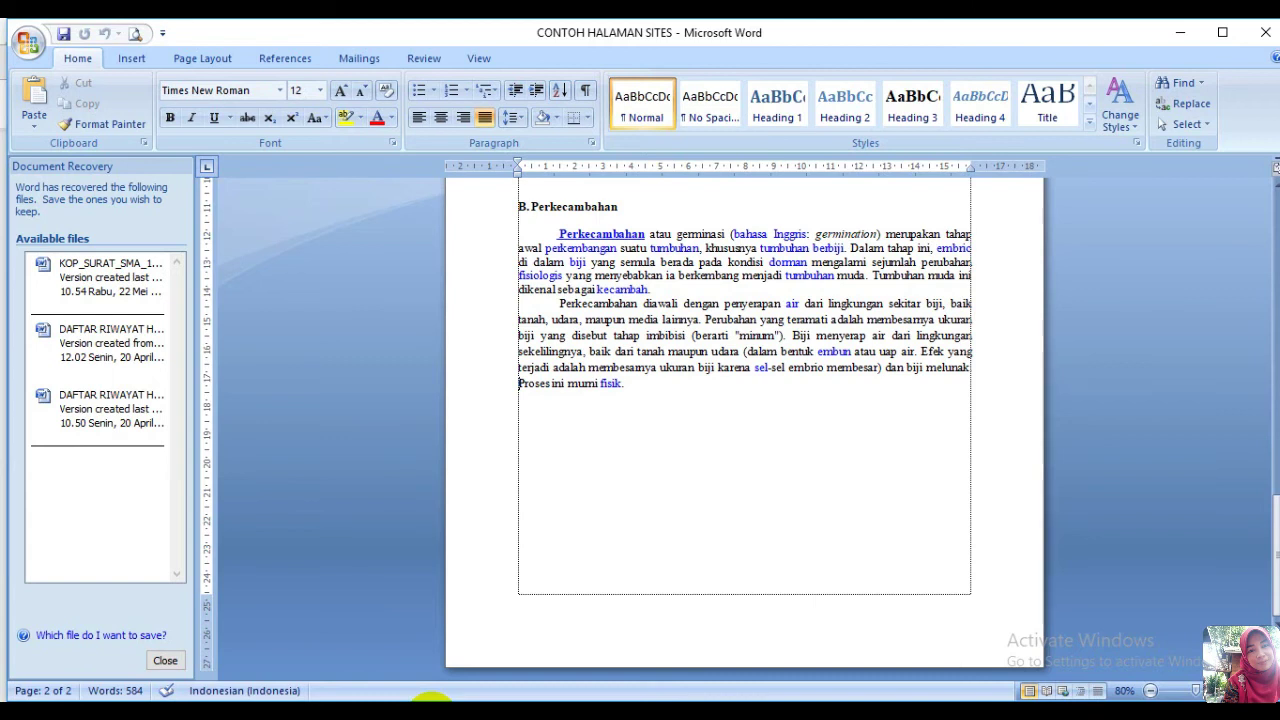
drag(1270, 527, 1271, 432)
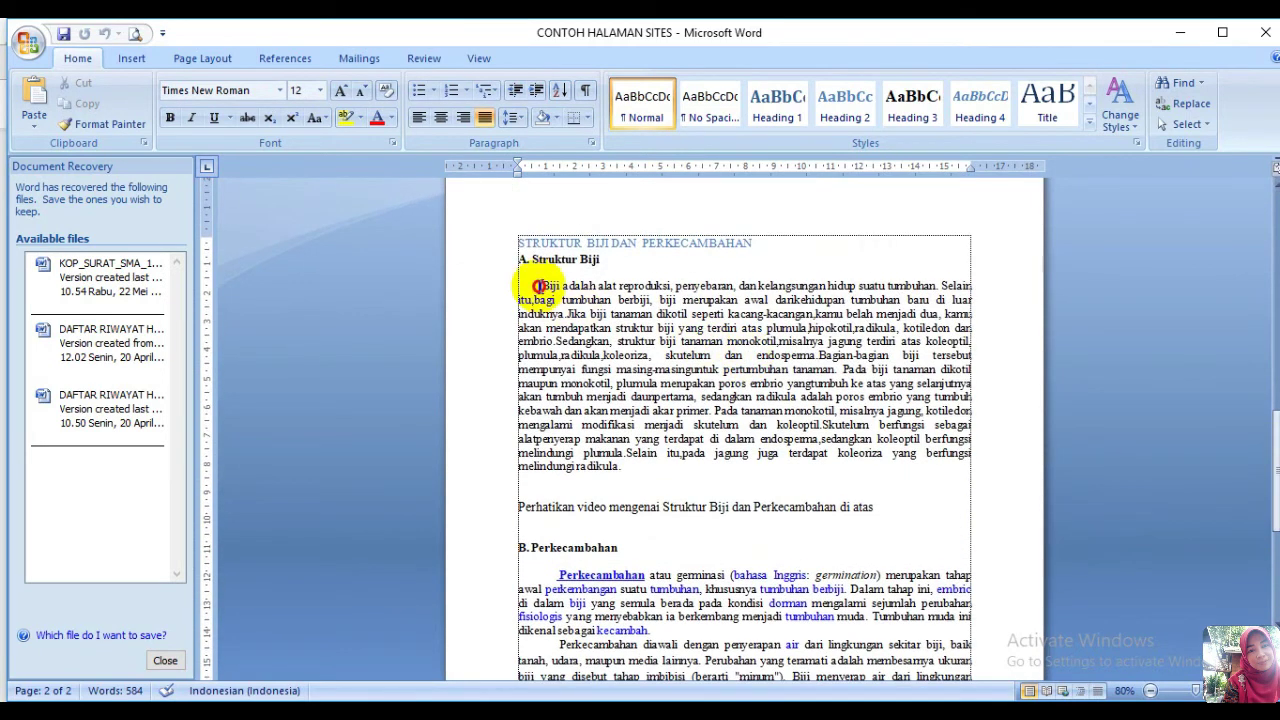
drag(537, 283, 633, 470)
key(ctrl+c)
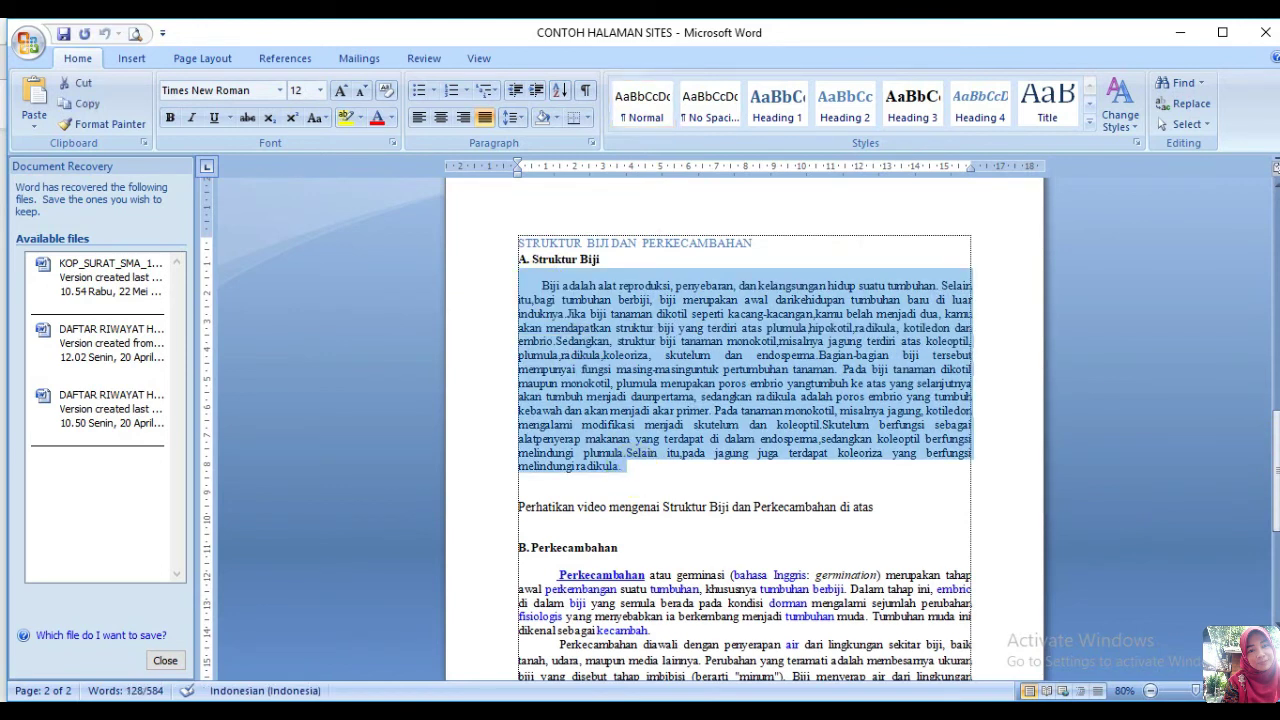
click(297, 712)
click(195, 630)
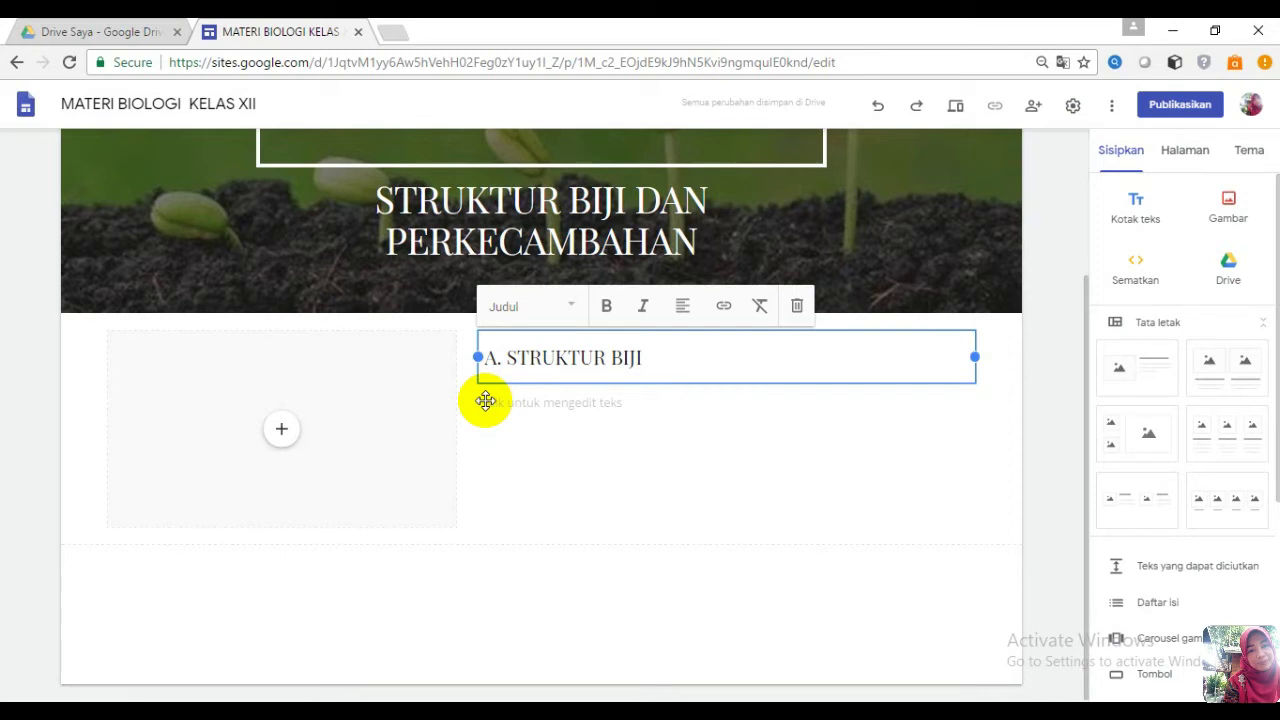
click(491, 405)
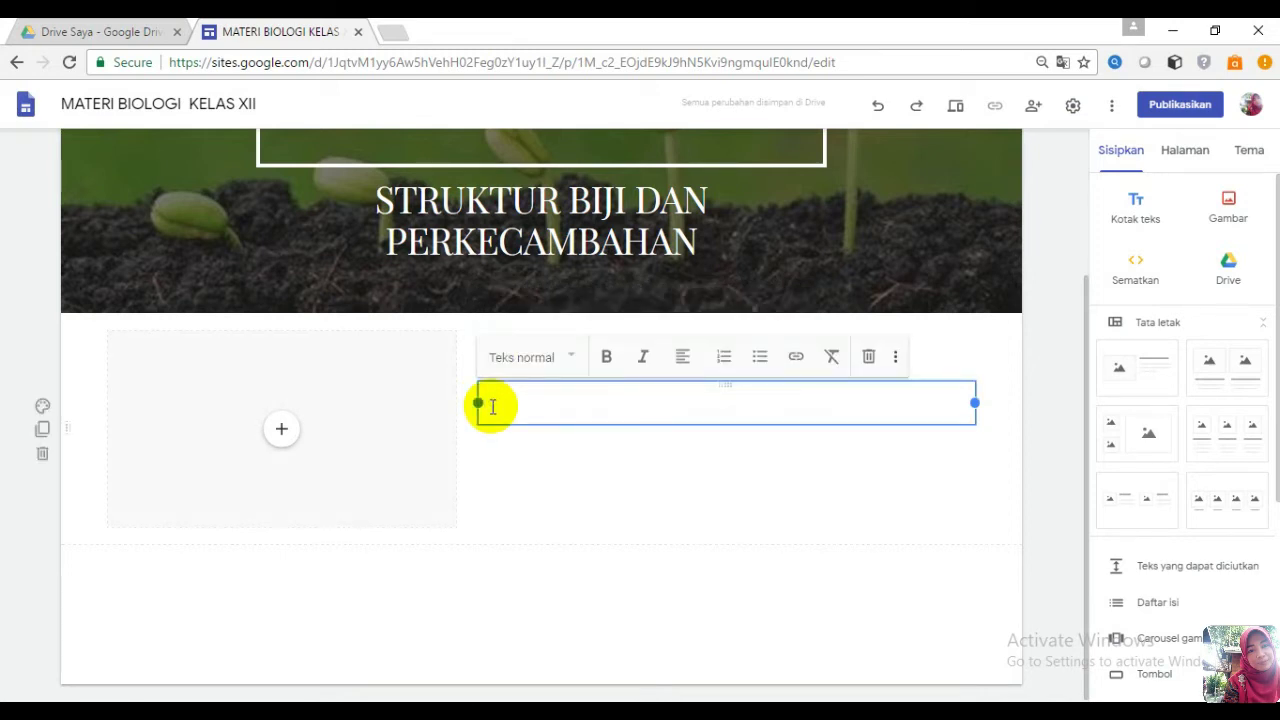
key(ctrl+v)
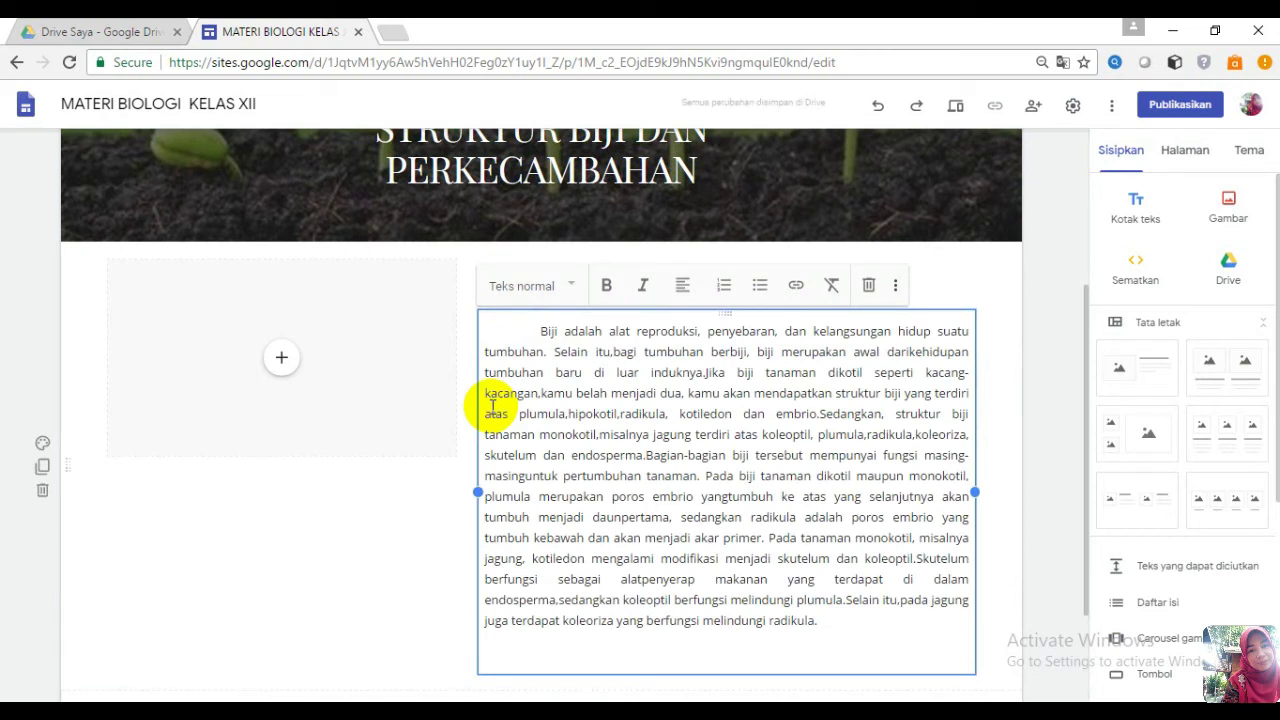
- Choose YouTube as the content for the empty placeholder and search for videos by the creator's full name
click(283, 360)
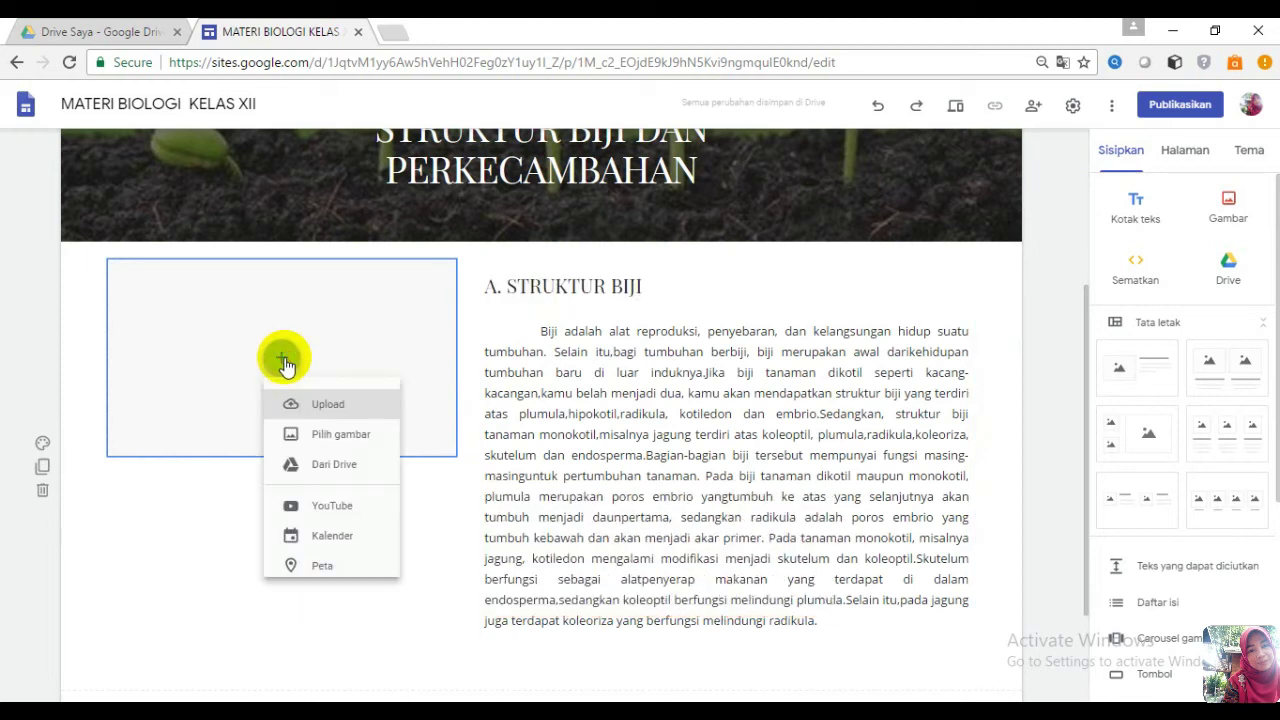
click(320, 512)
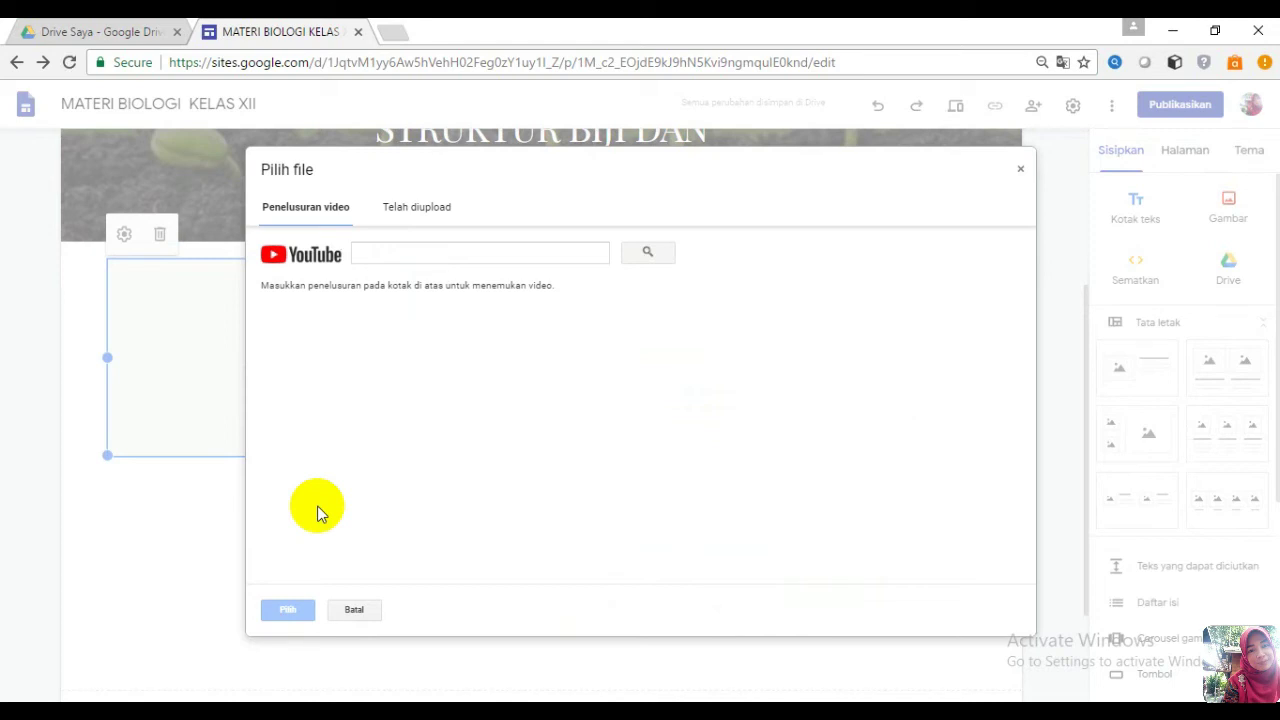
click(527, 249)
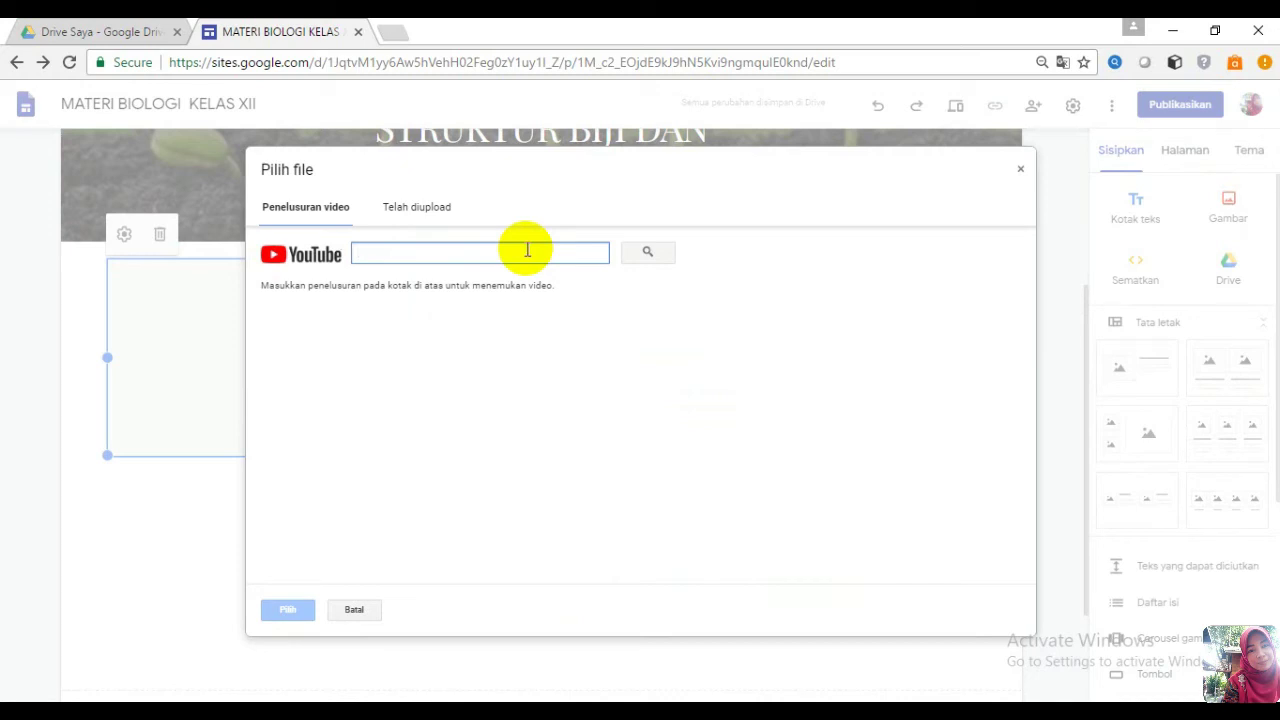
text(SUPRAB)
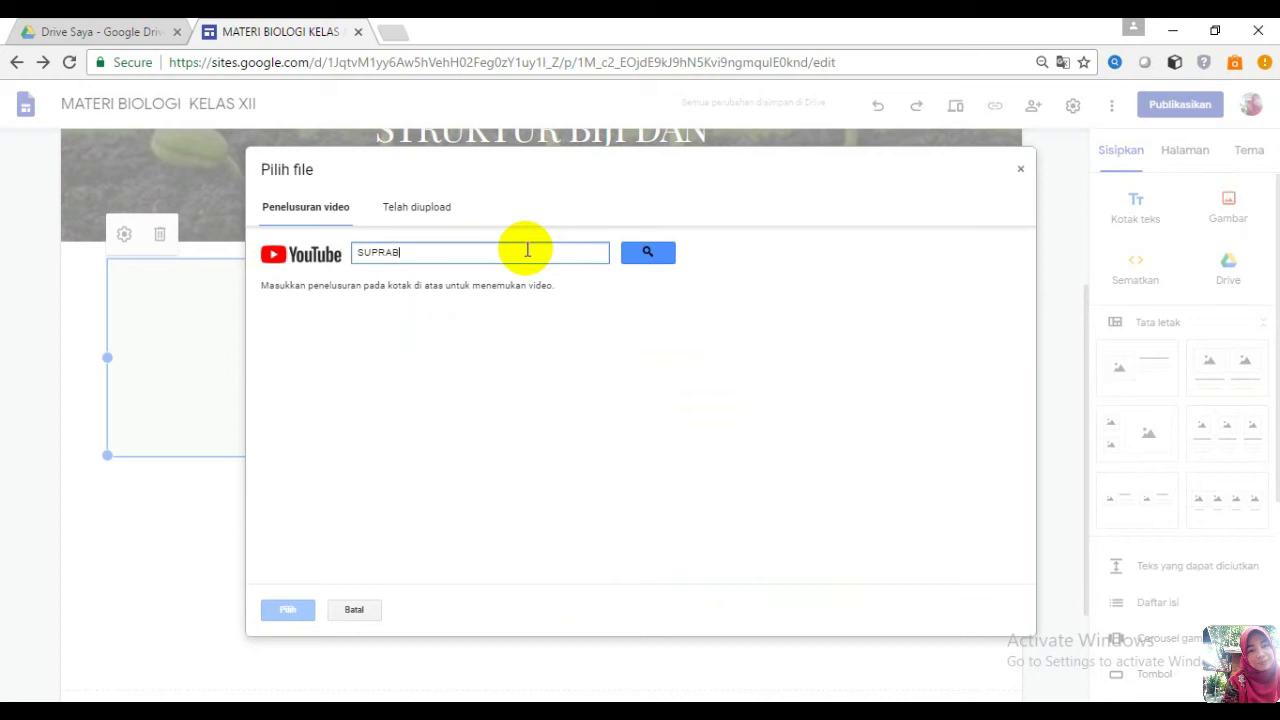
text(A IKA SARI)
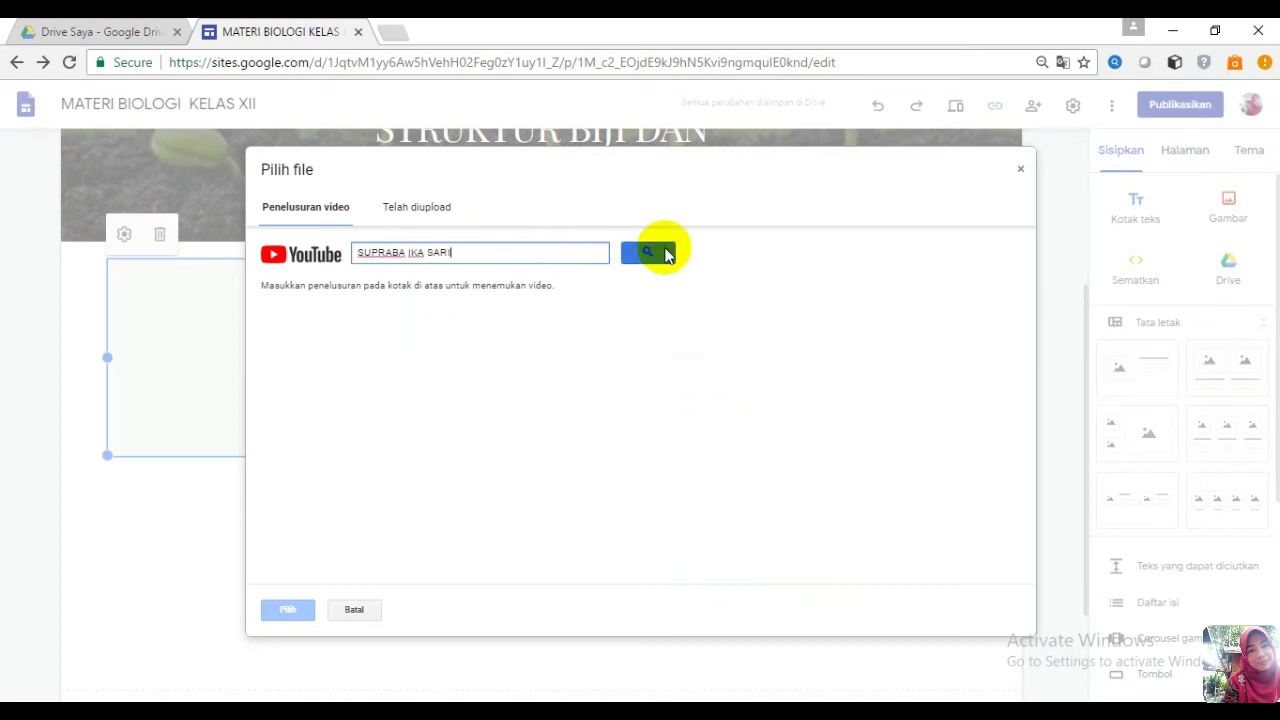
click(667, 256)
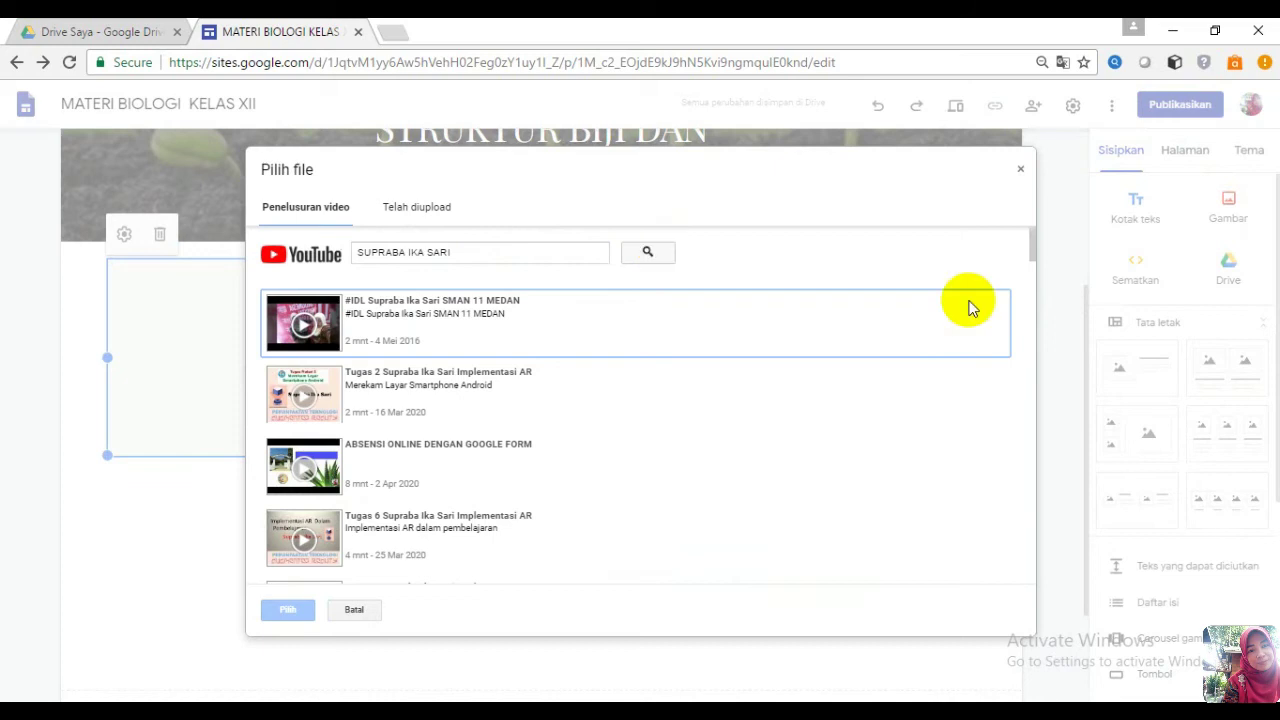
- Insert the YouTube video "Struktur Biji dan Perkecambahan" from the search results into the placeholder
drag(1034, 246, 1038, 286)
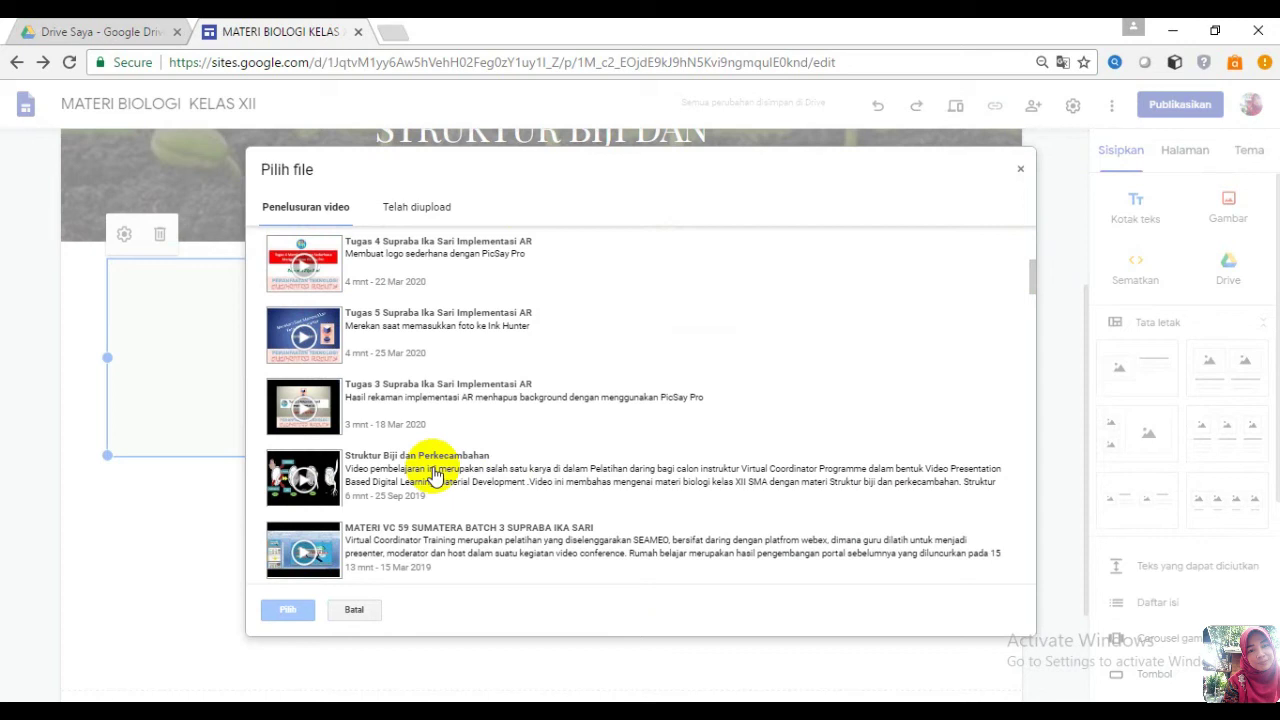
click(305, 485)
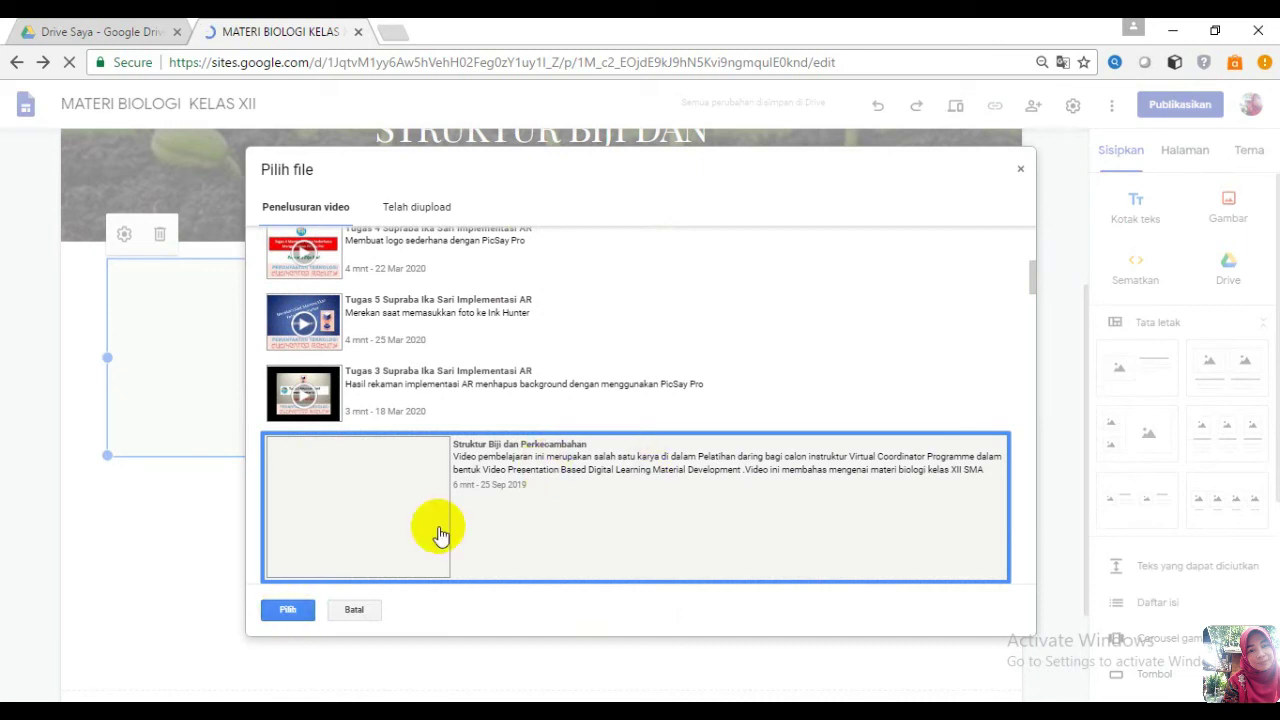
click(287, 612)
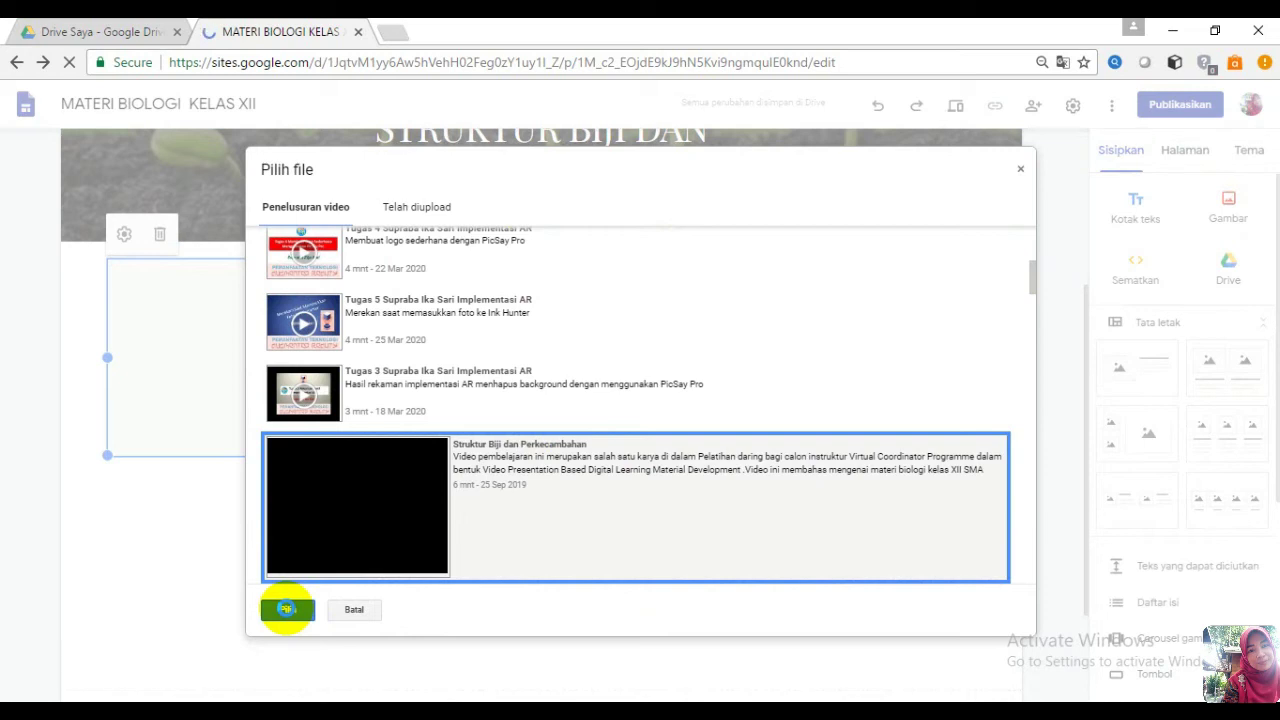
click(288, 612)
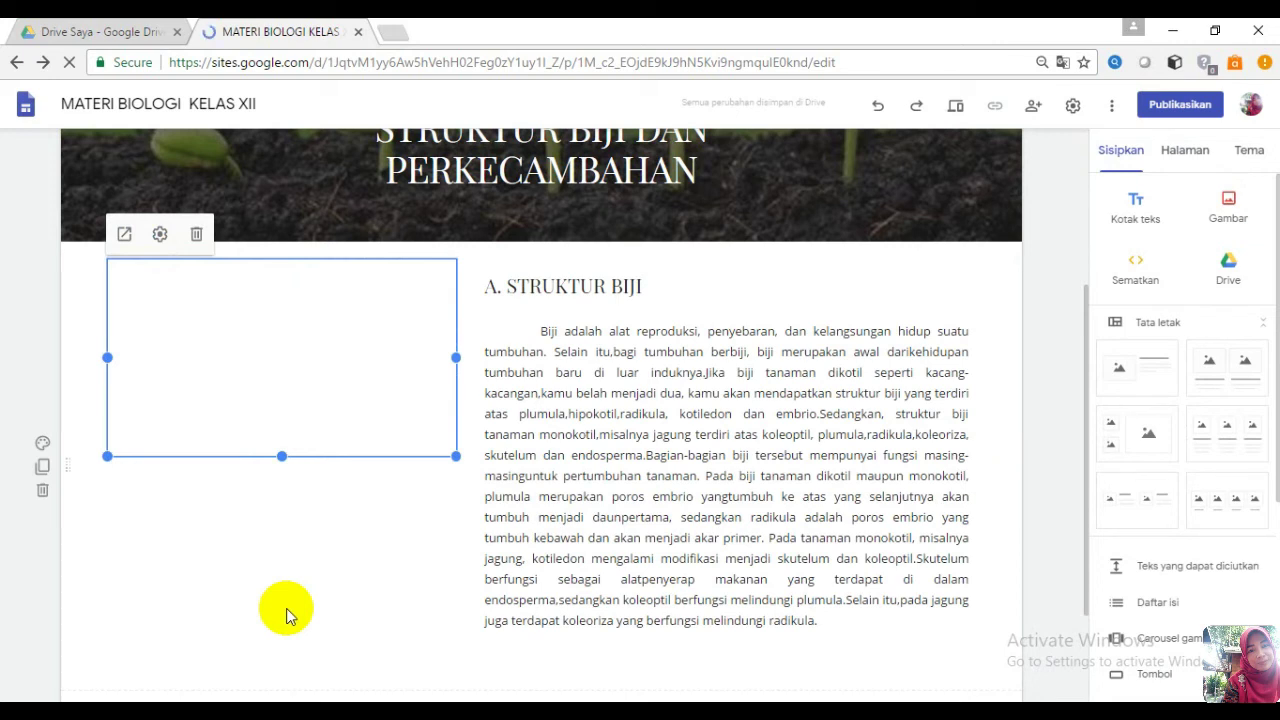
click(347, 440)
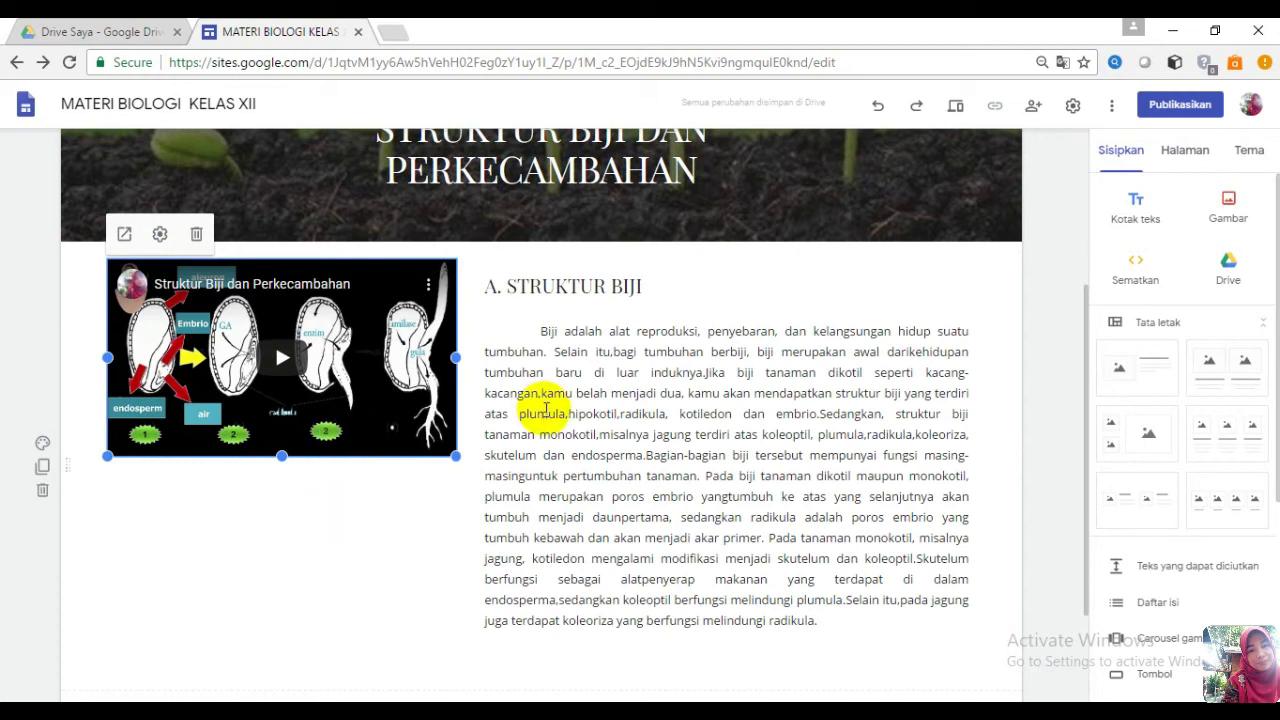
click(385, 412)
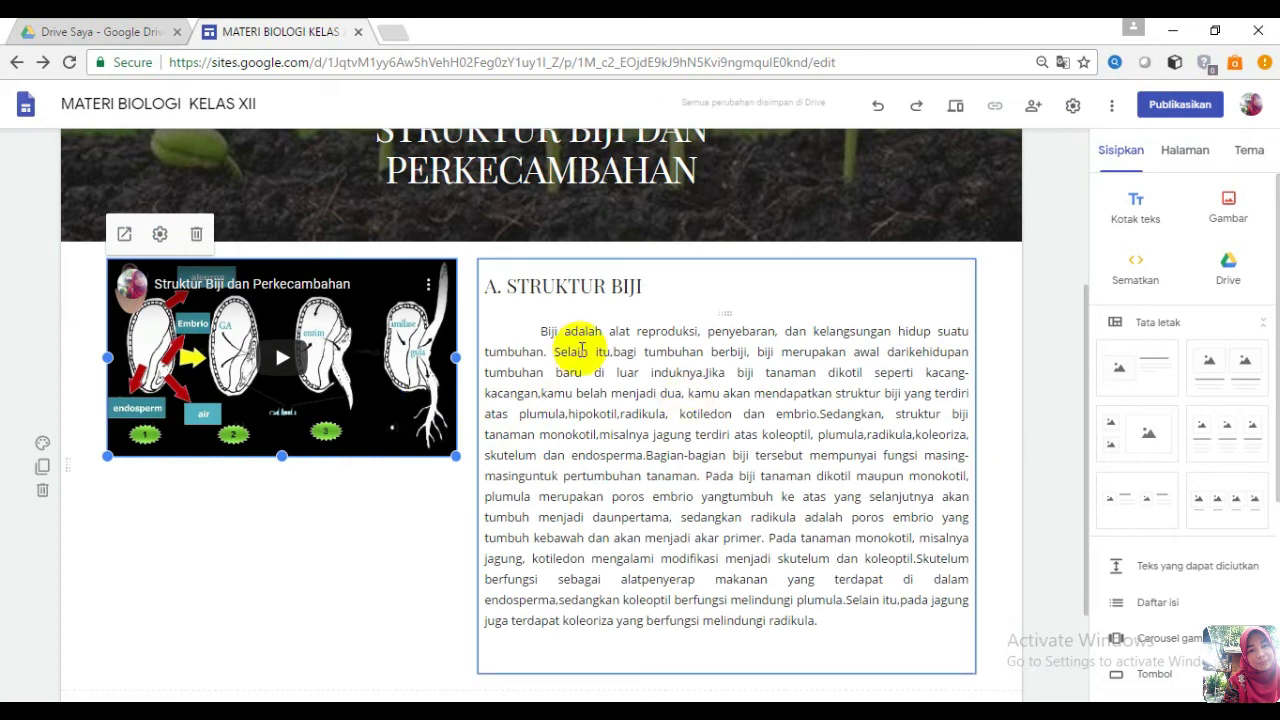
click(356, 427)
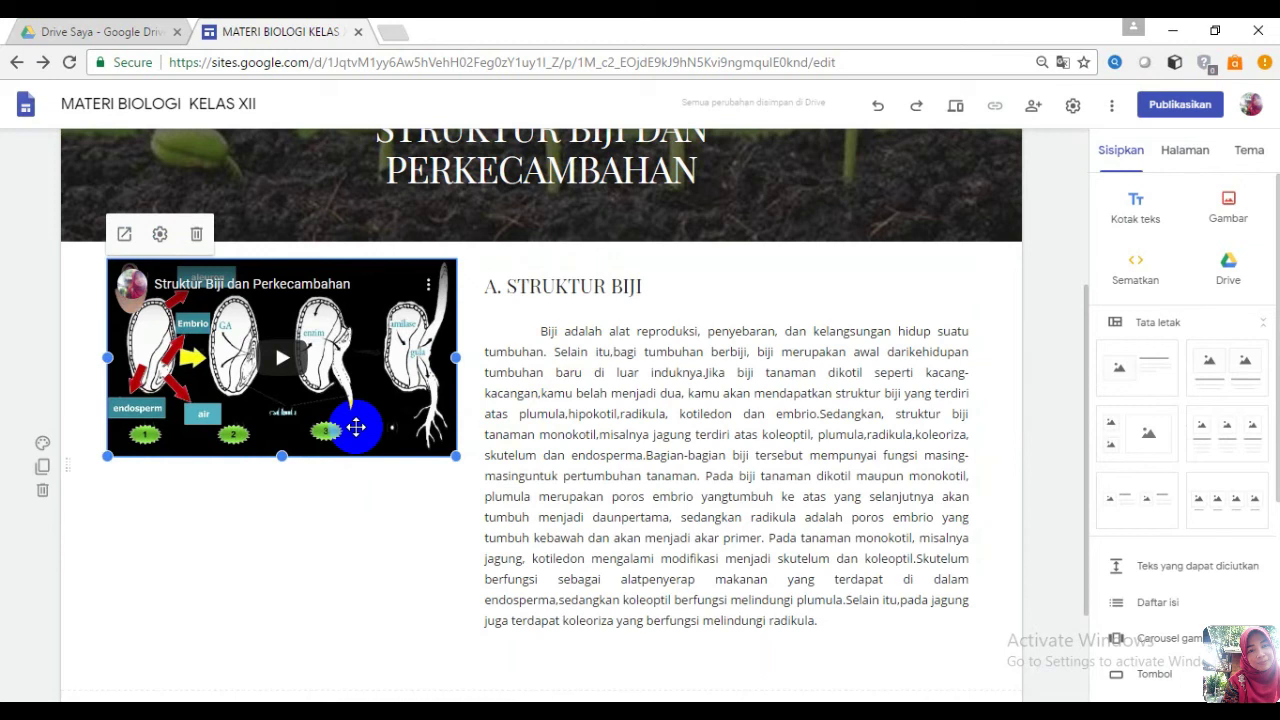
click(343, 375)
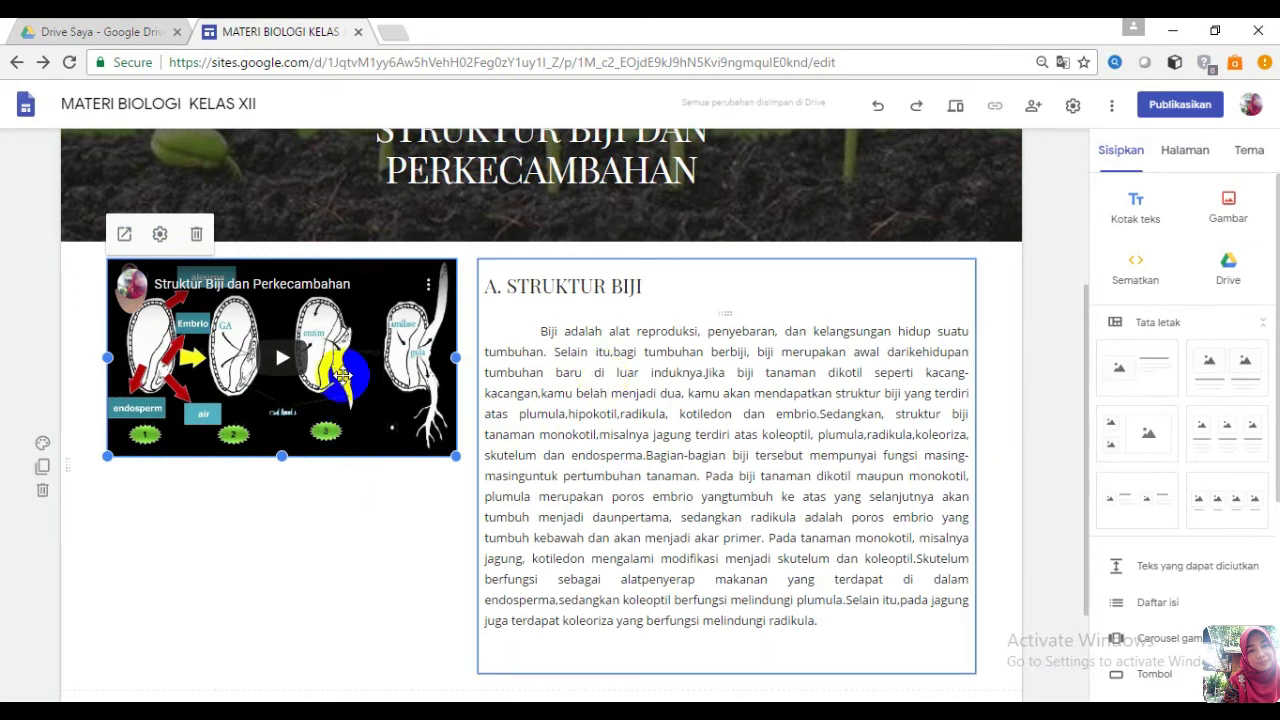
click(318, 377)
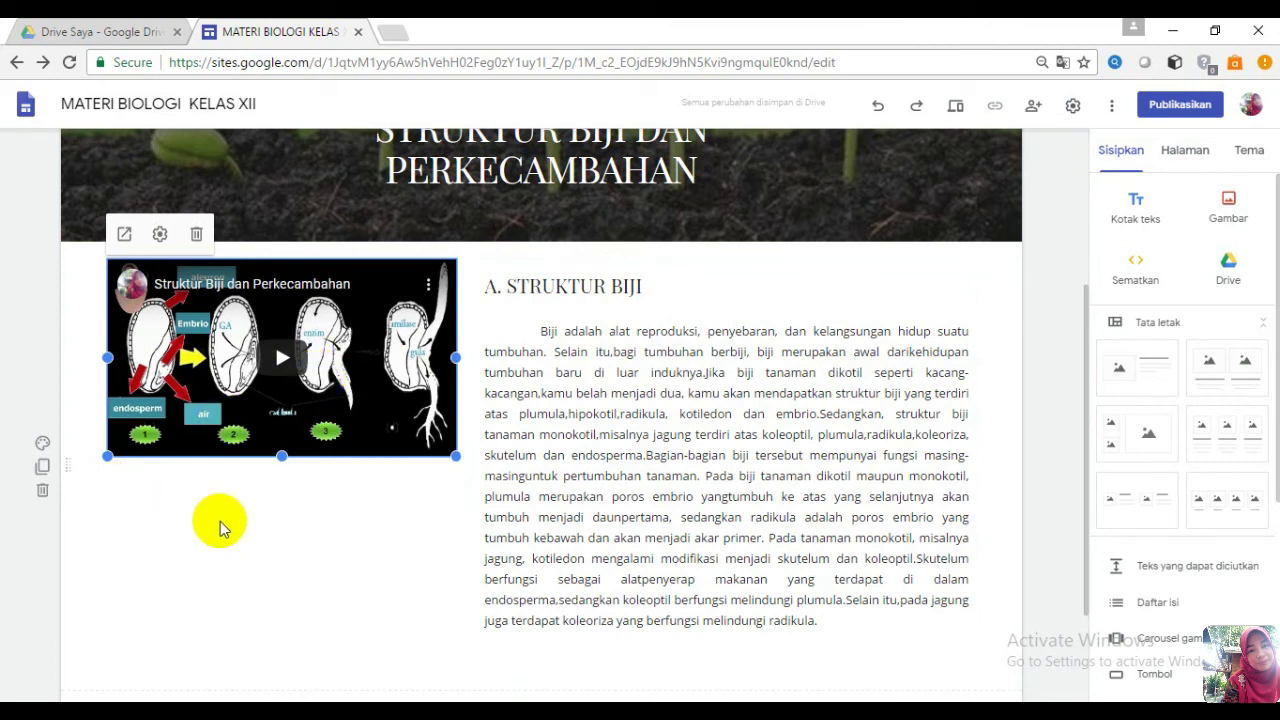
- Add a text box below the video and paste in "Perhatikan video mengenai Struktur Biji dan Perkecambahan di atas" copied from the Microsoft Word document
click(276, 486)
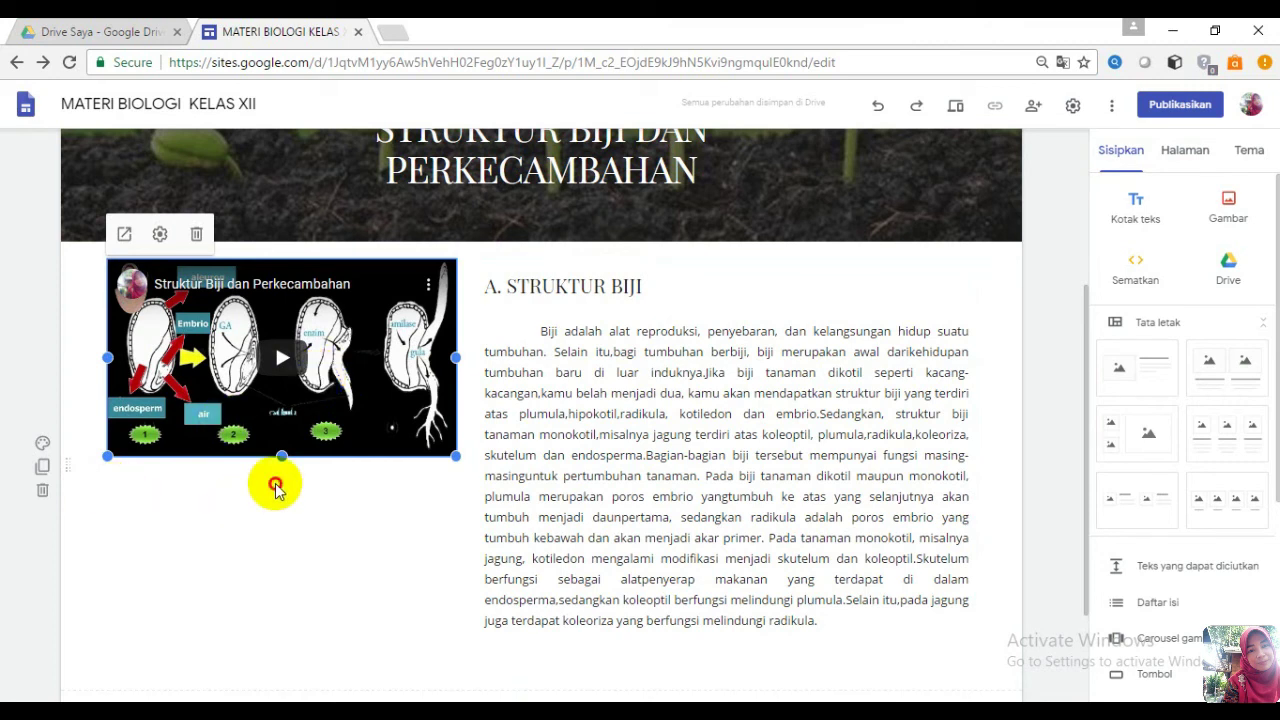
double_click(276, 486)
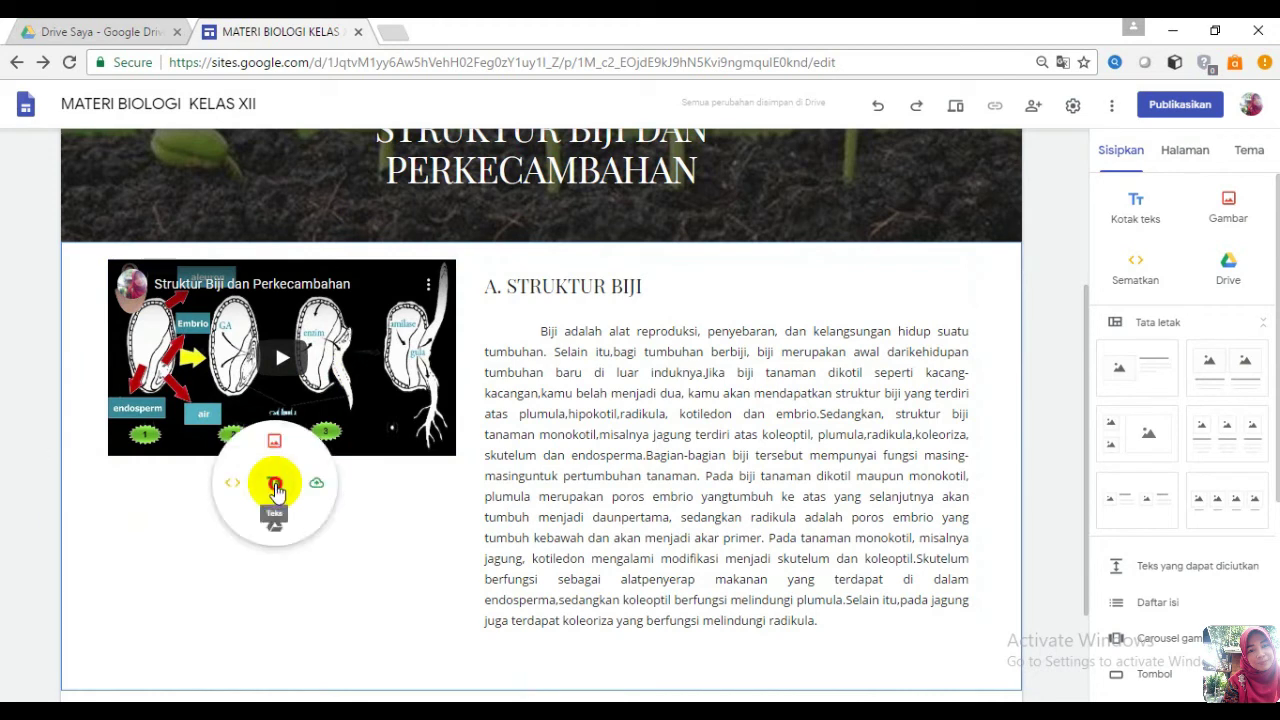
click(275, 486)
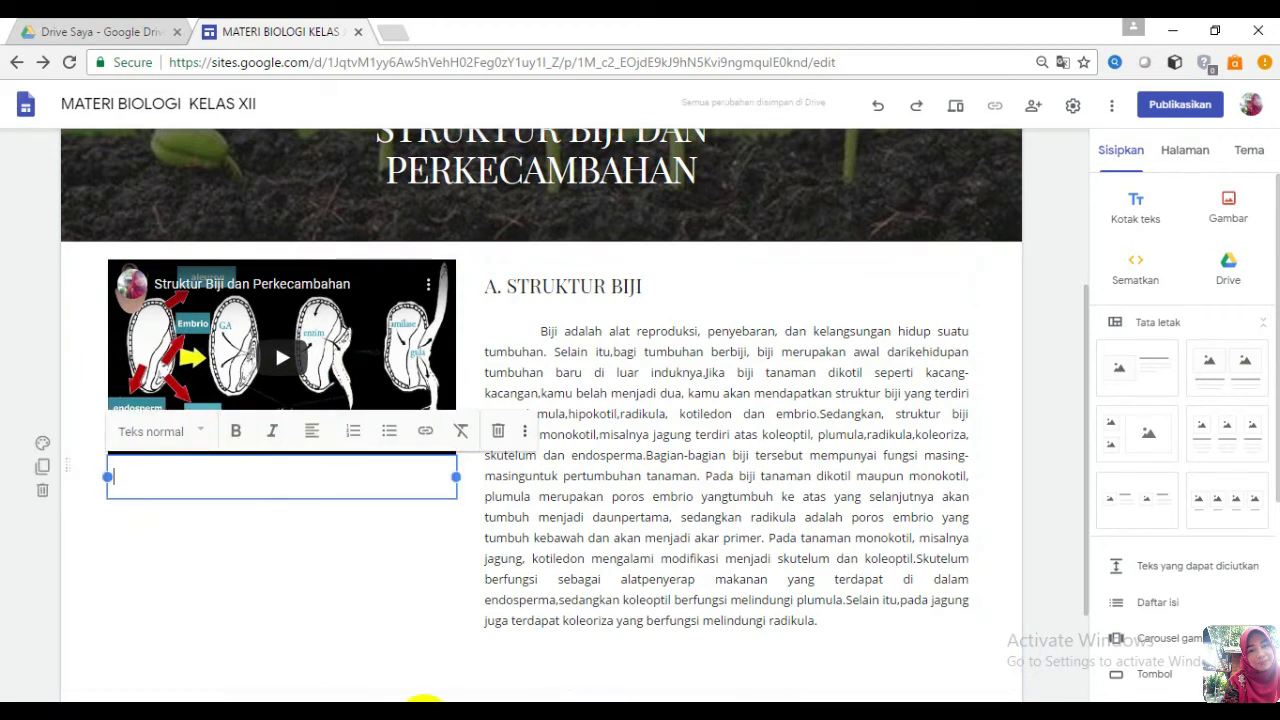
click(425, 701)
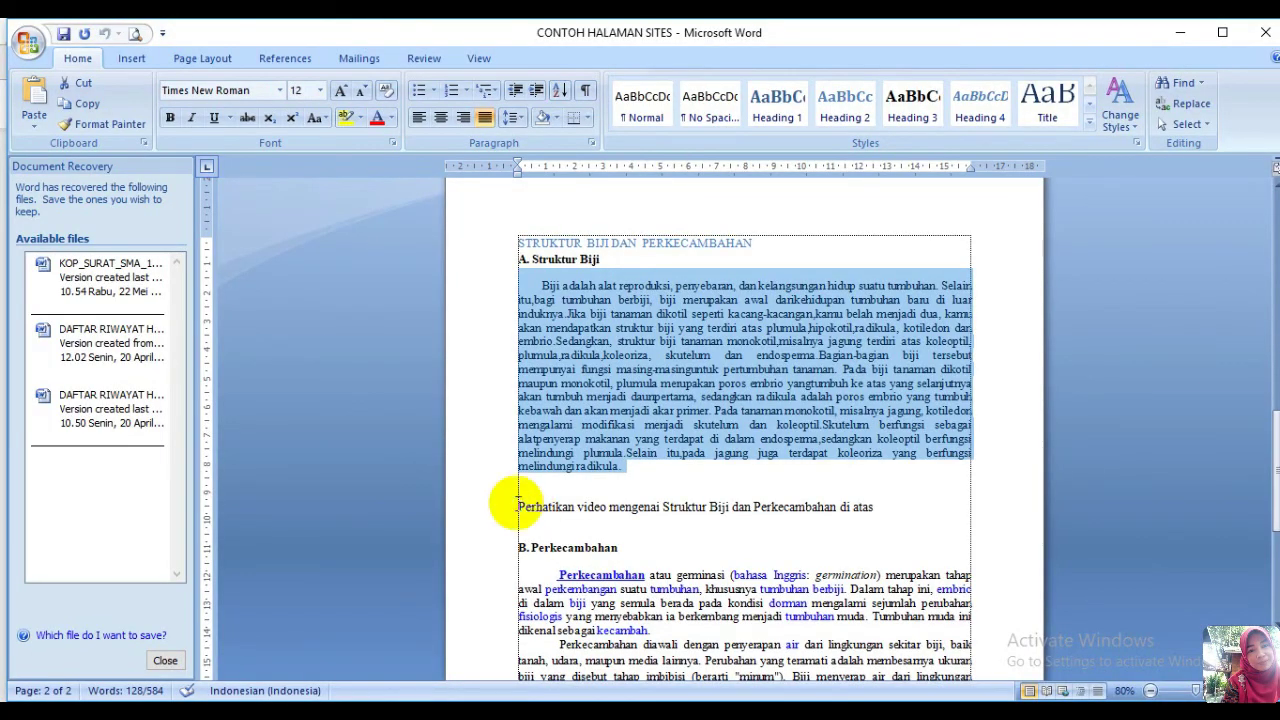
click(776, 497)
triple_click(776, 497)
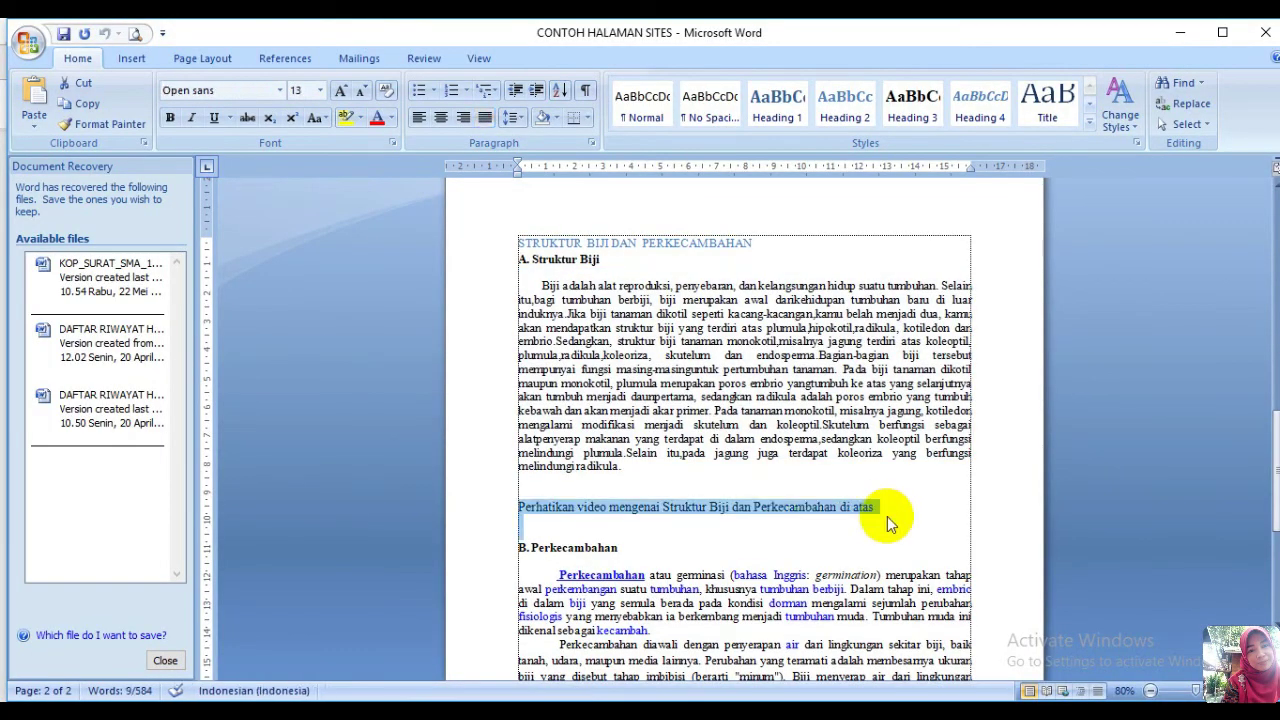
click(300, 704)
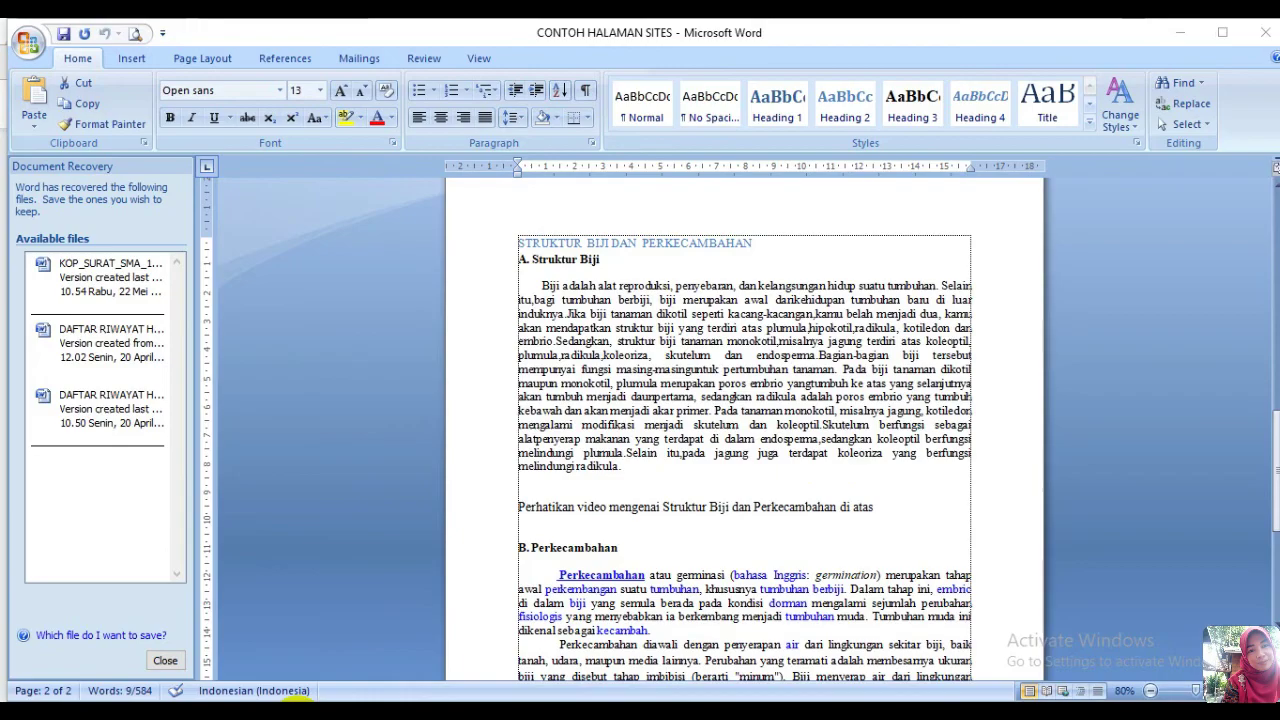
click(196, 667)
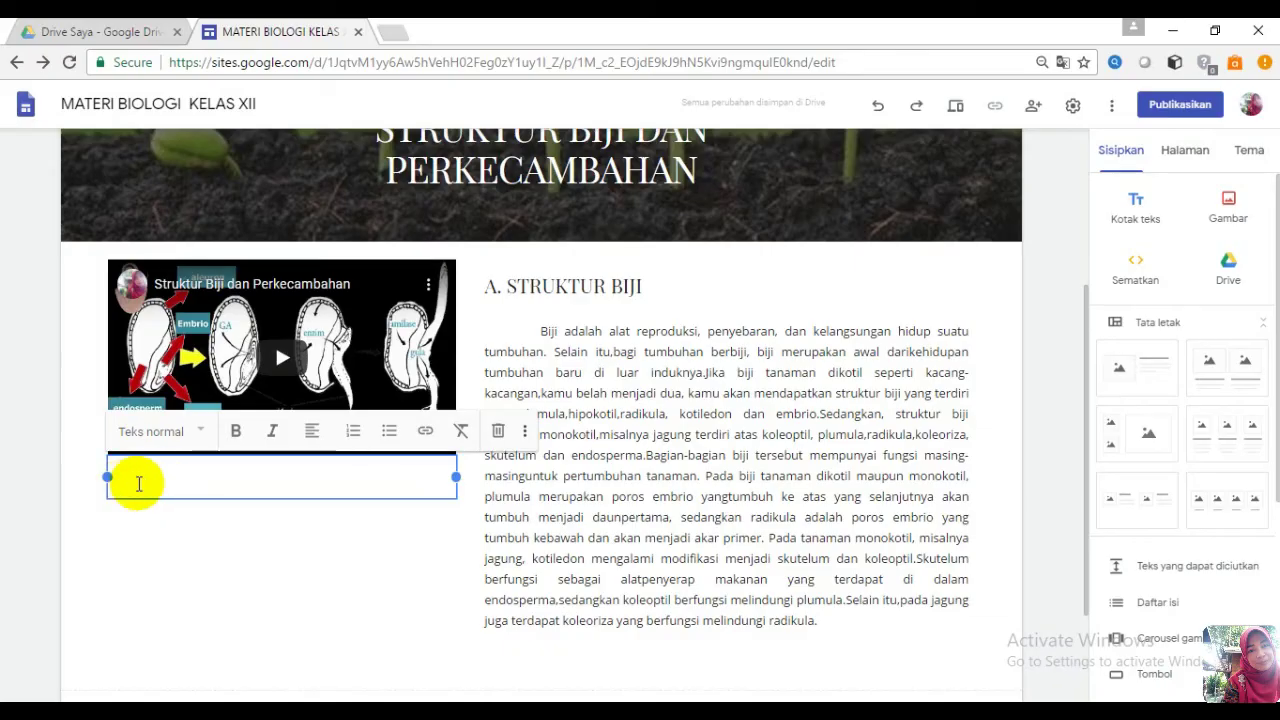
text(Perhatikan video mengenai Struktur Biji dan Perkecambahan di atas   ole��<)
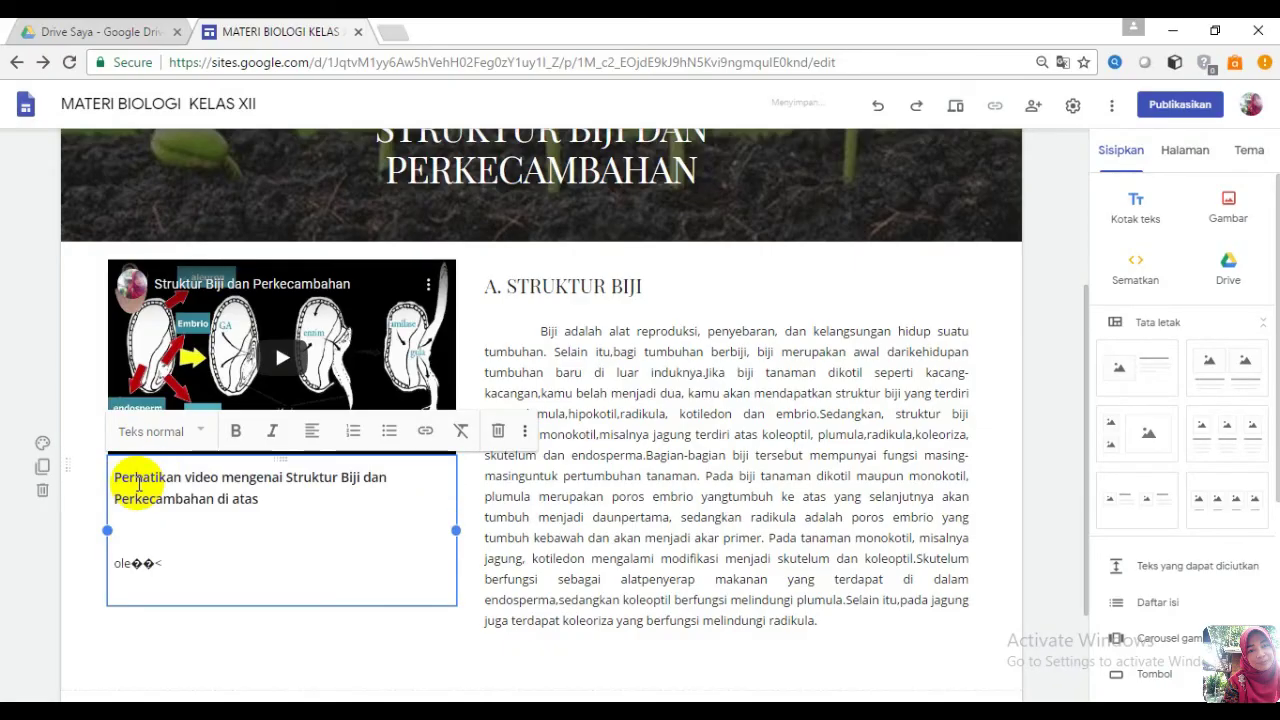
- Delete the stray characters beginning with "ole" beneath the pasted sentence in the text box under the video
key(BackSpace)
key(BackSpace)
key(BackSpace)
key(BackSpace)
key(BackSpace)
key(BackSpace)
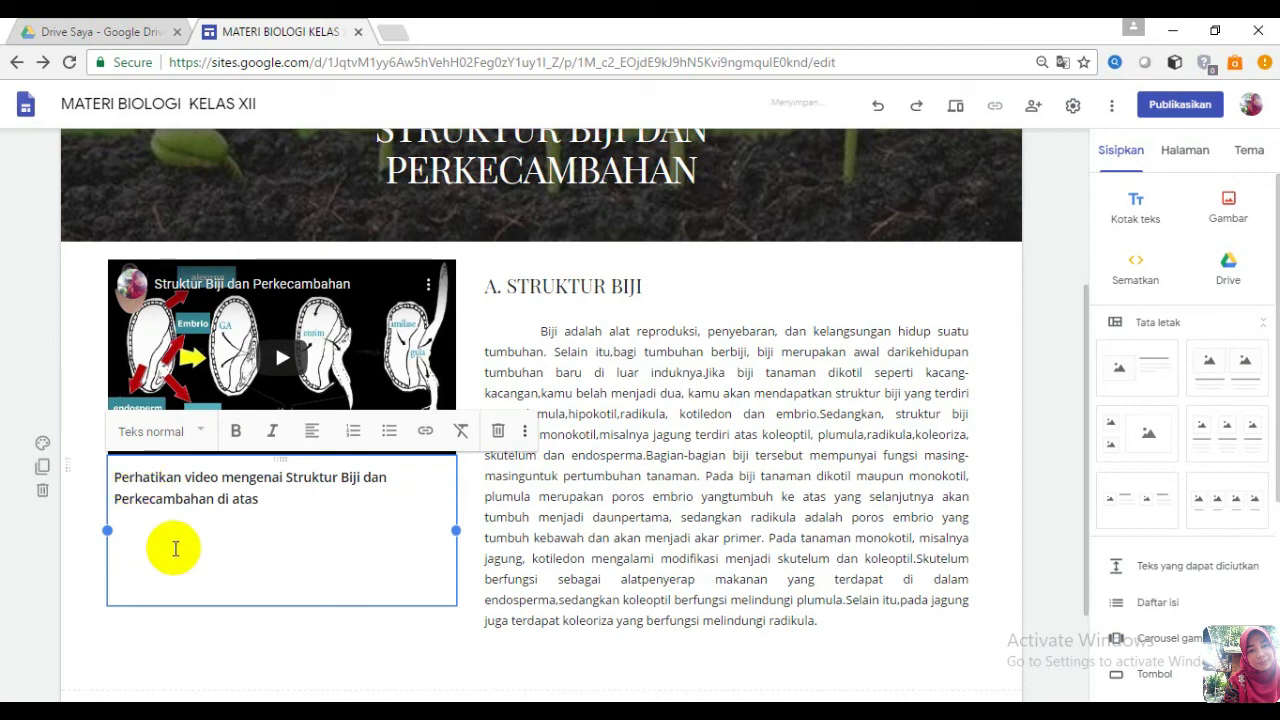
click(275, 502)
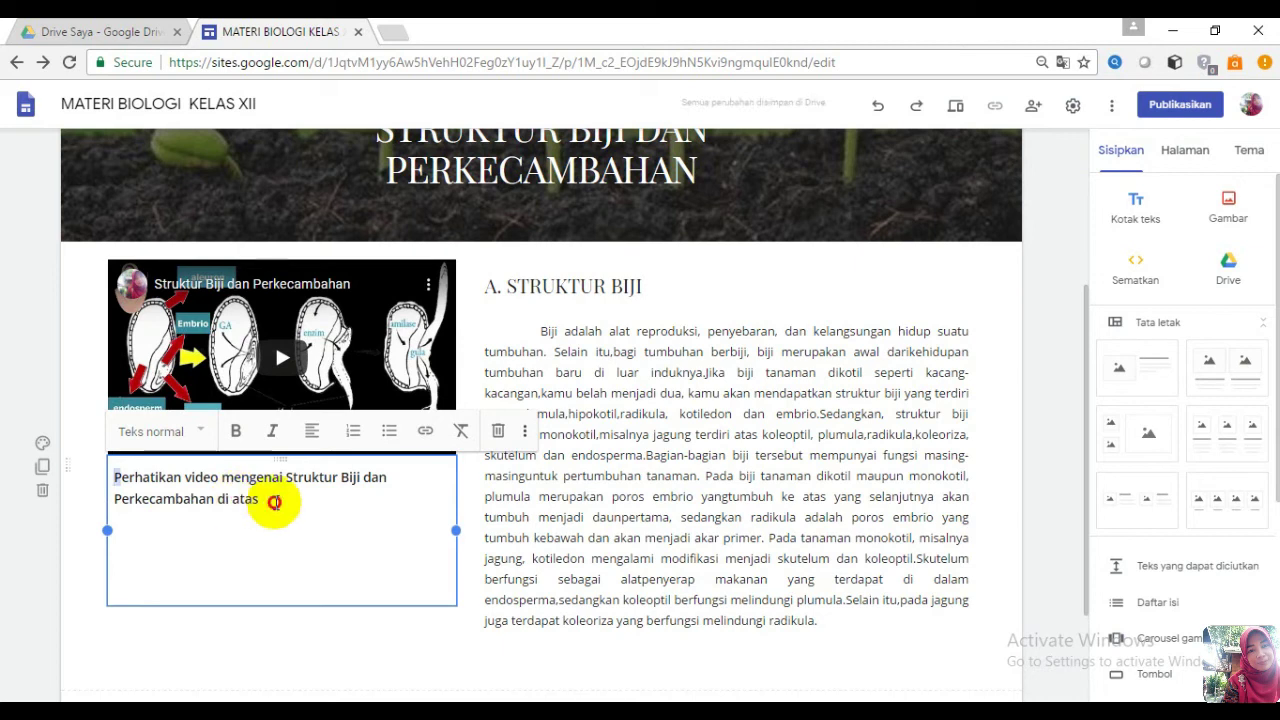
- Center the sentence "Perhatikan video mengenai Struktur Biji dan Perkecambahan di atas" in the text box below the video
triple_click(275, 502)
click(305, 430)
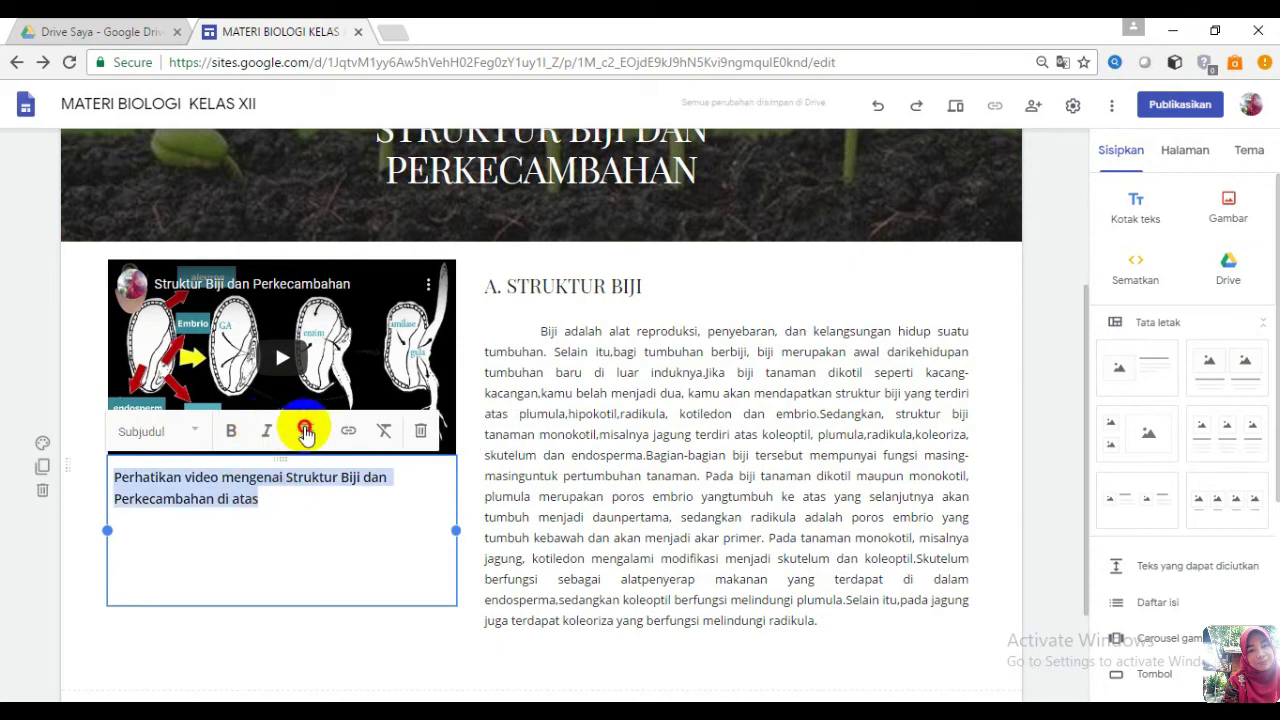
click(309, 472)
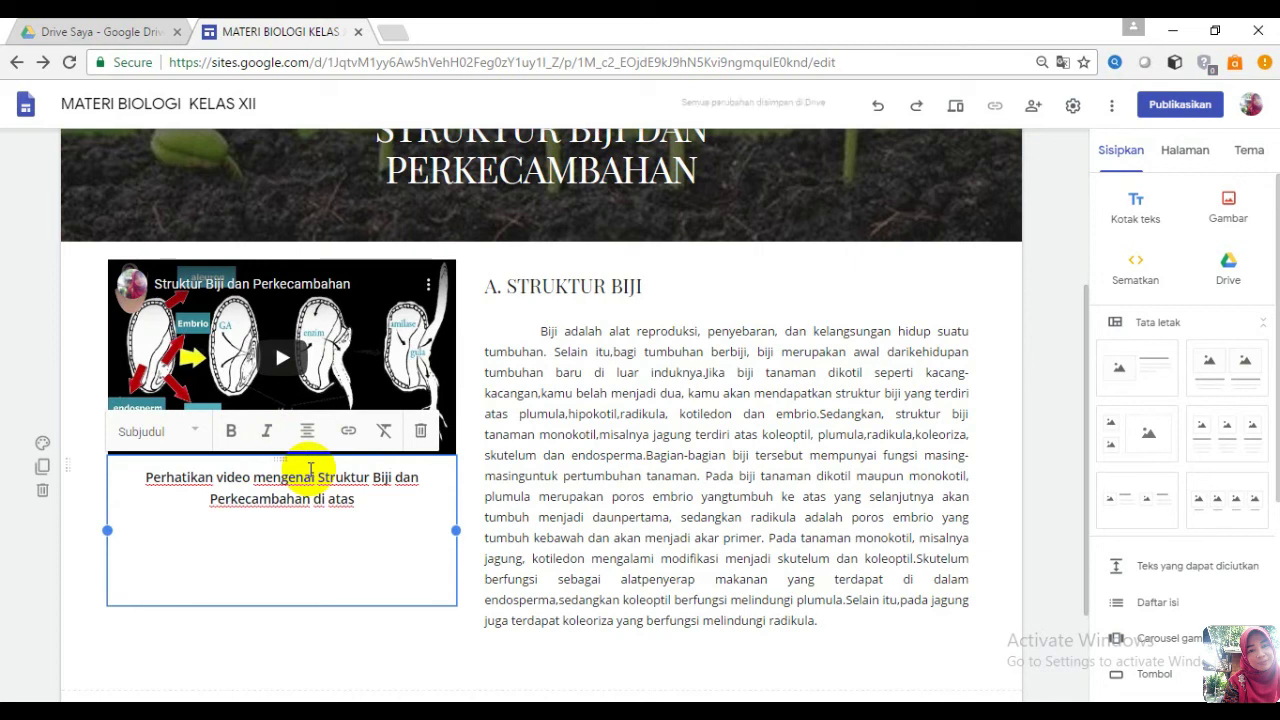
click(366, 643)
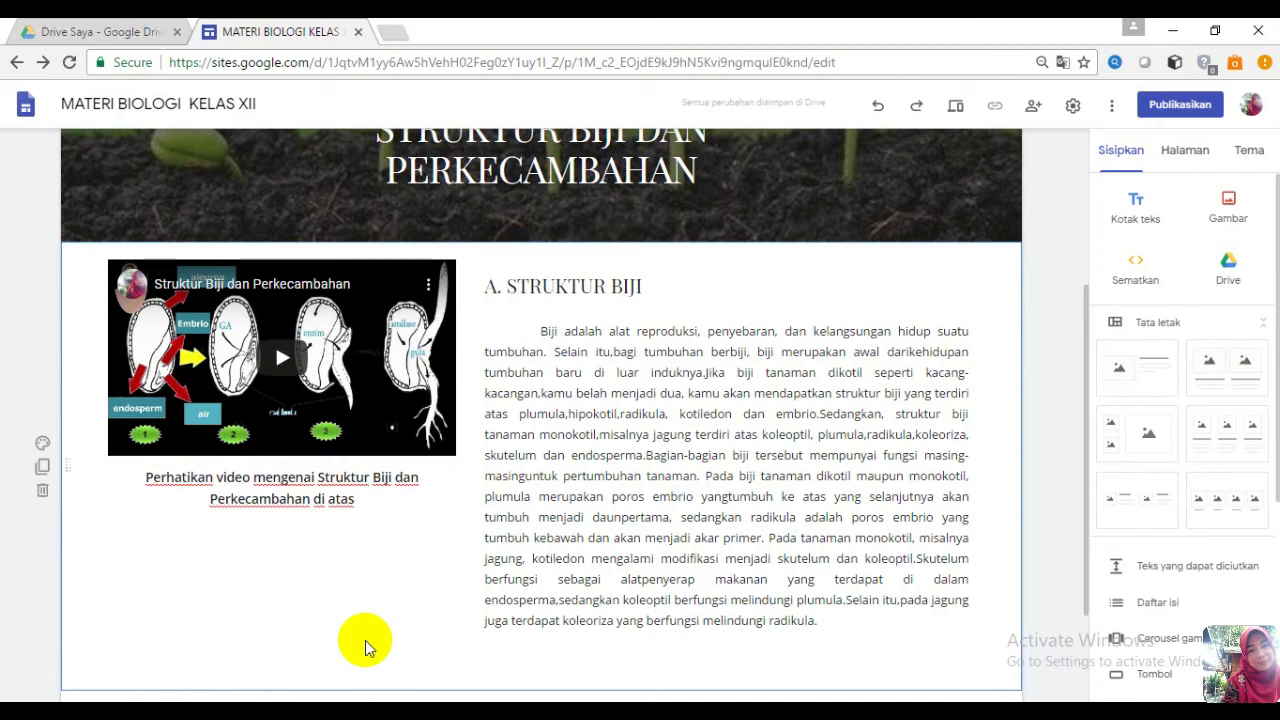
click(603, 183)
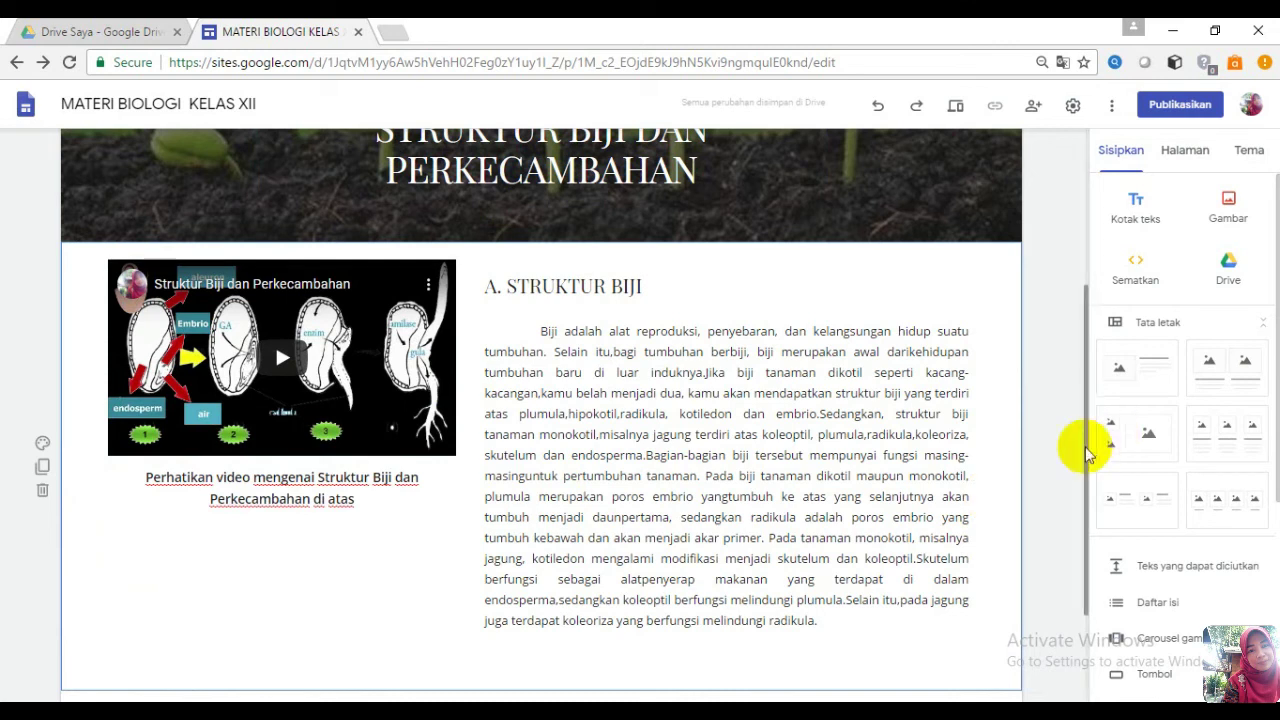
- Add a text box below the seed structure section reading "B. PERKECAMBAHAN" and give it the smaller Judul heading style
drag(1086, 443, 1088, 550)
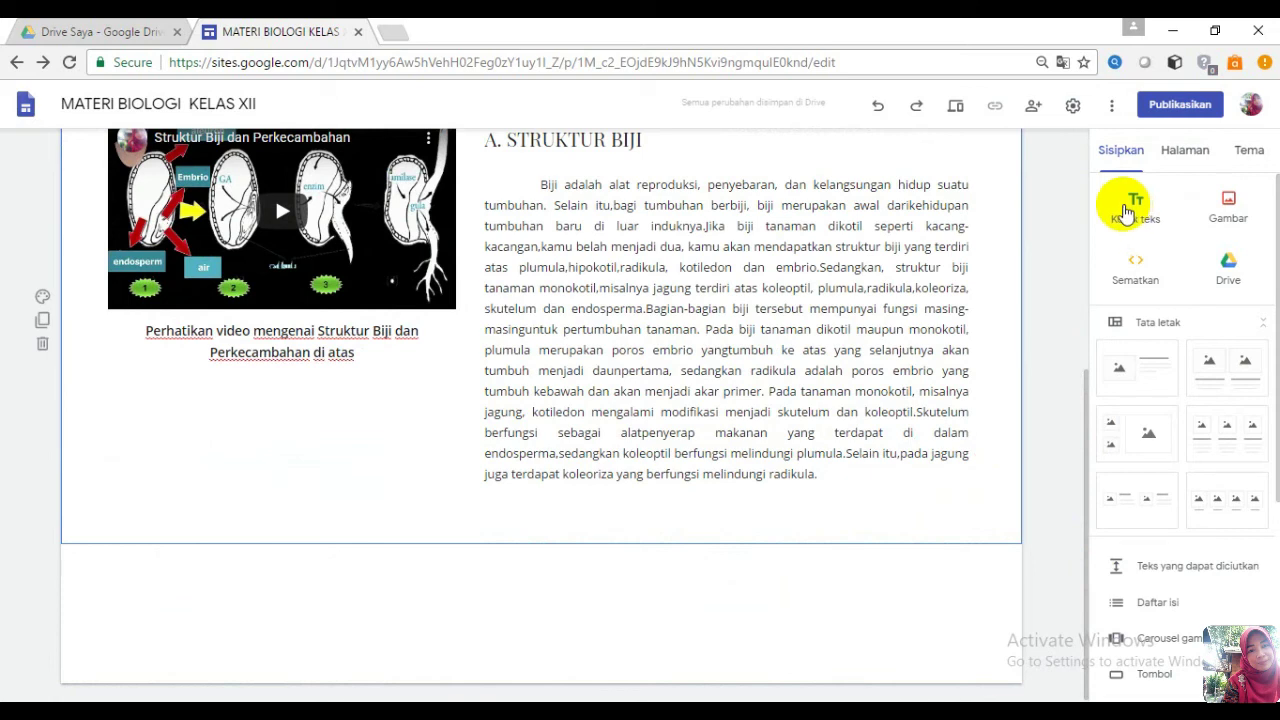
click(1135, 210)
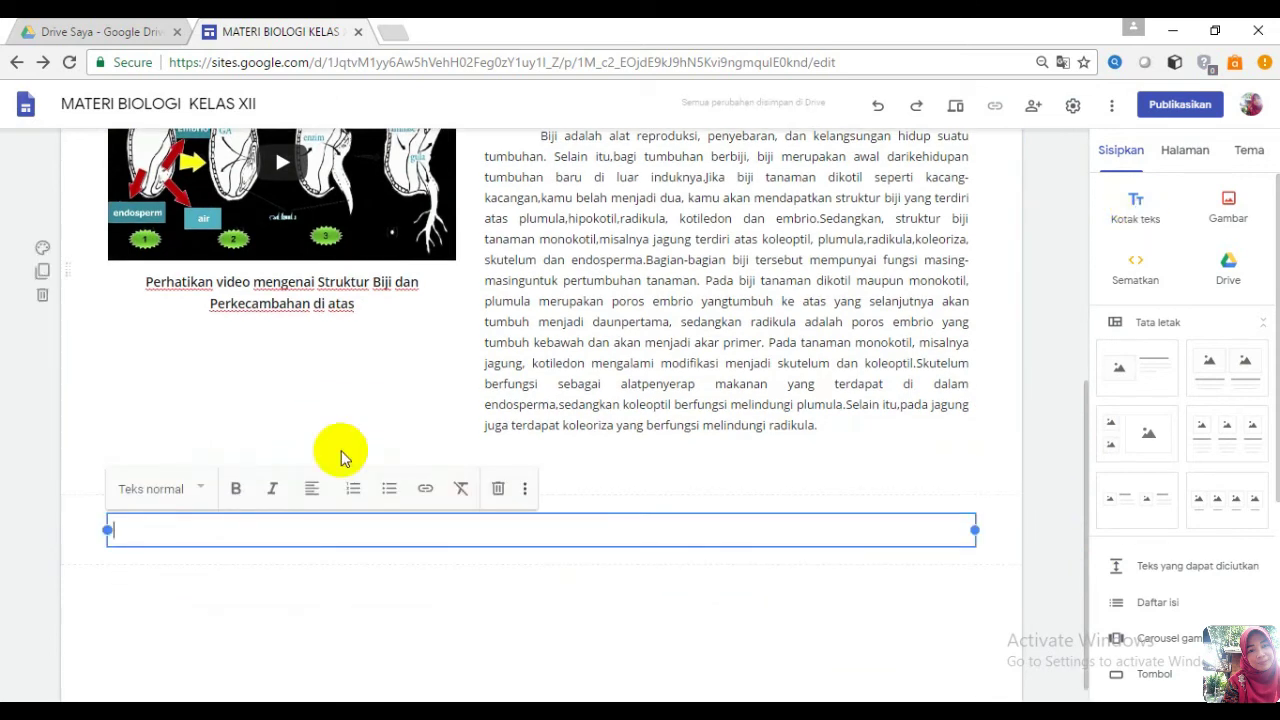
text(B. PER)
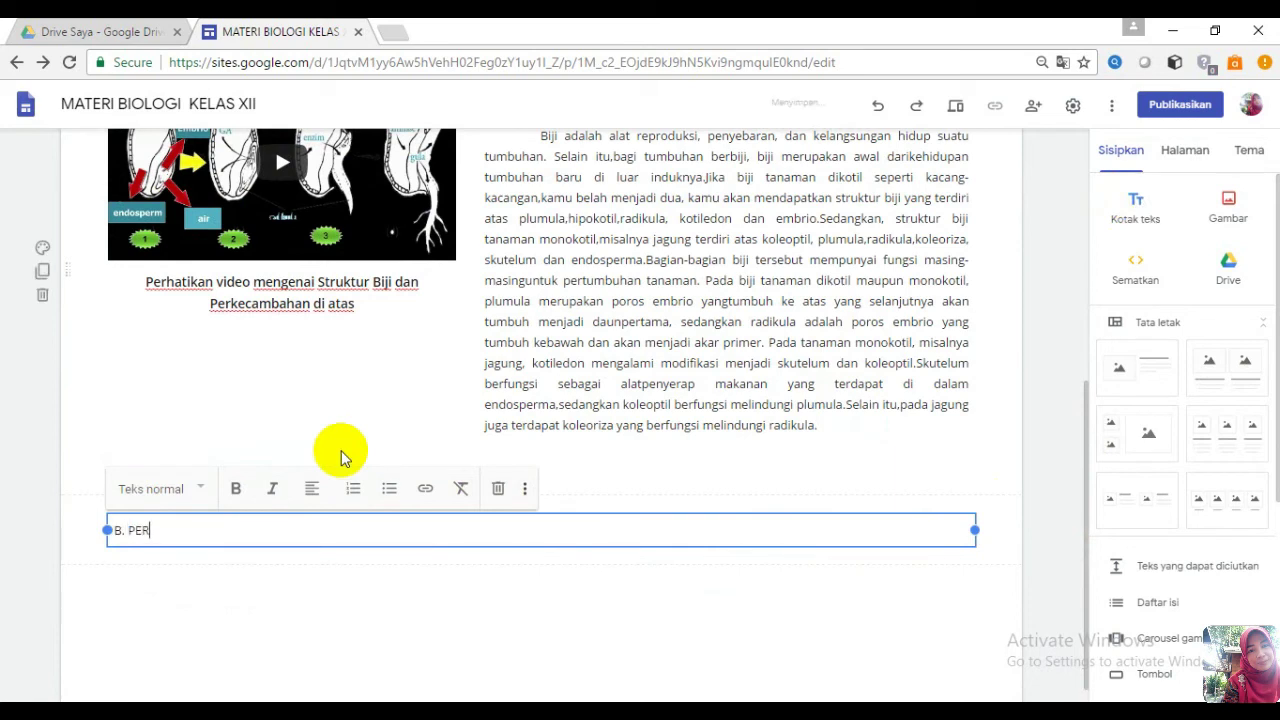
text(KECAMBAHAN)
click(197, 491)
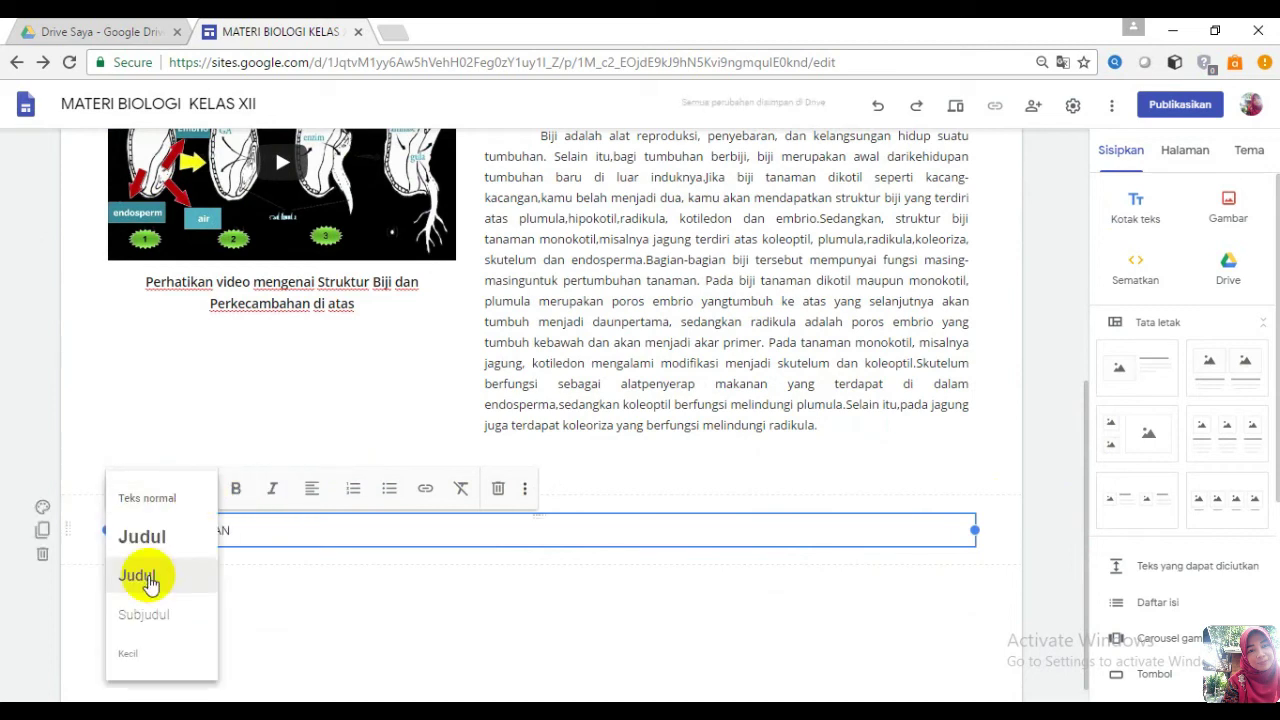
click(149, 577)
click(188, 596)
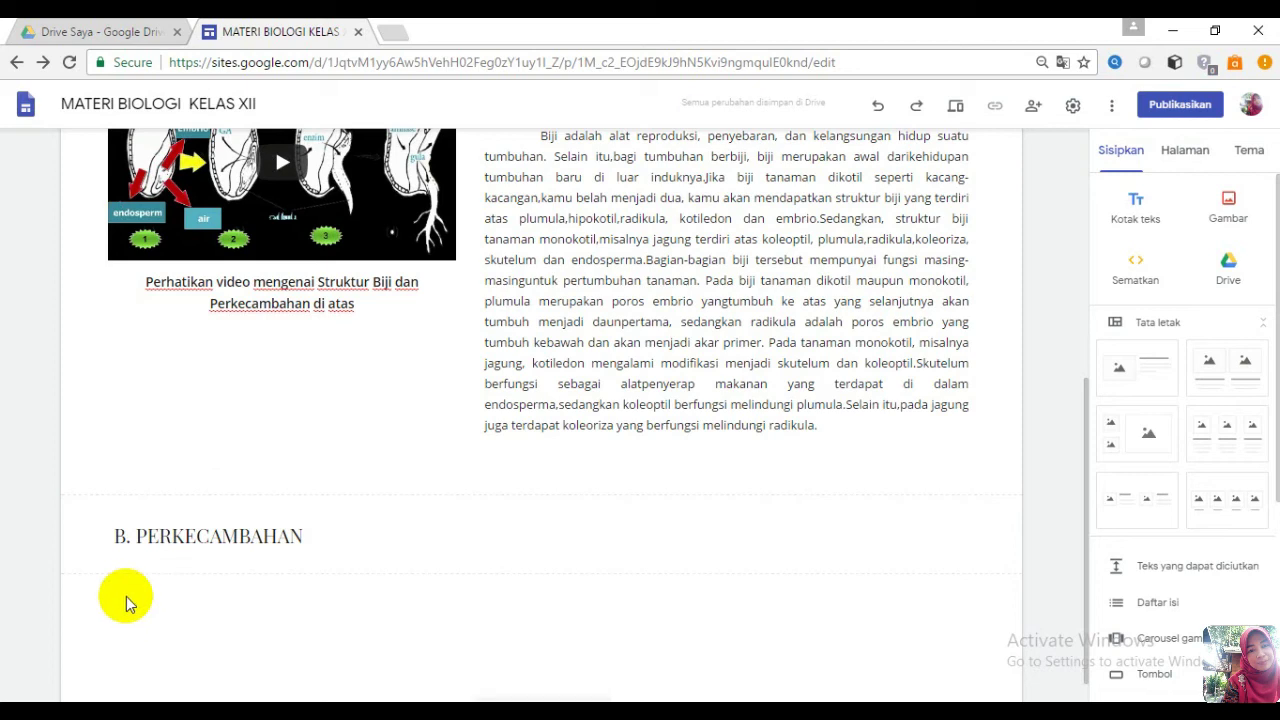
- Add an empty text box under the B. PERKECAMBAHAN heading and open the Indonesian Wikipedia article on Perkecambahan in a new browser tab
click(1147, 217)
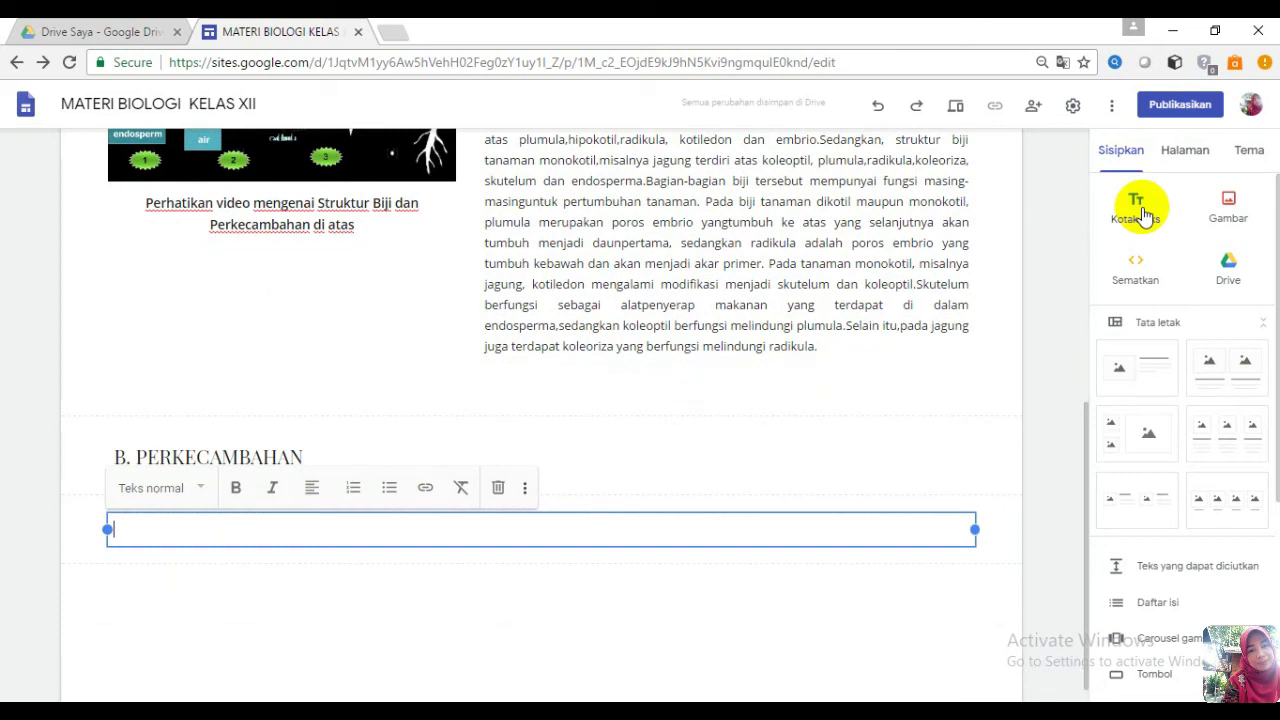
click(398, 35)
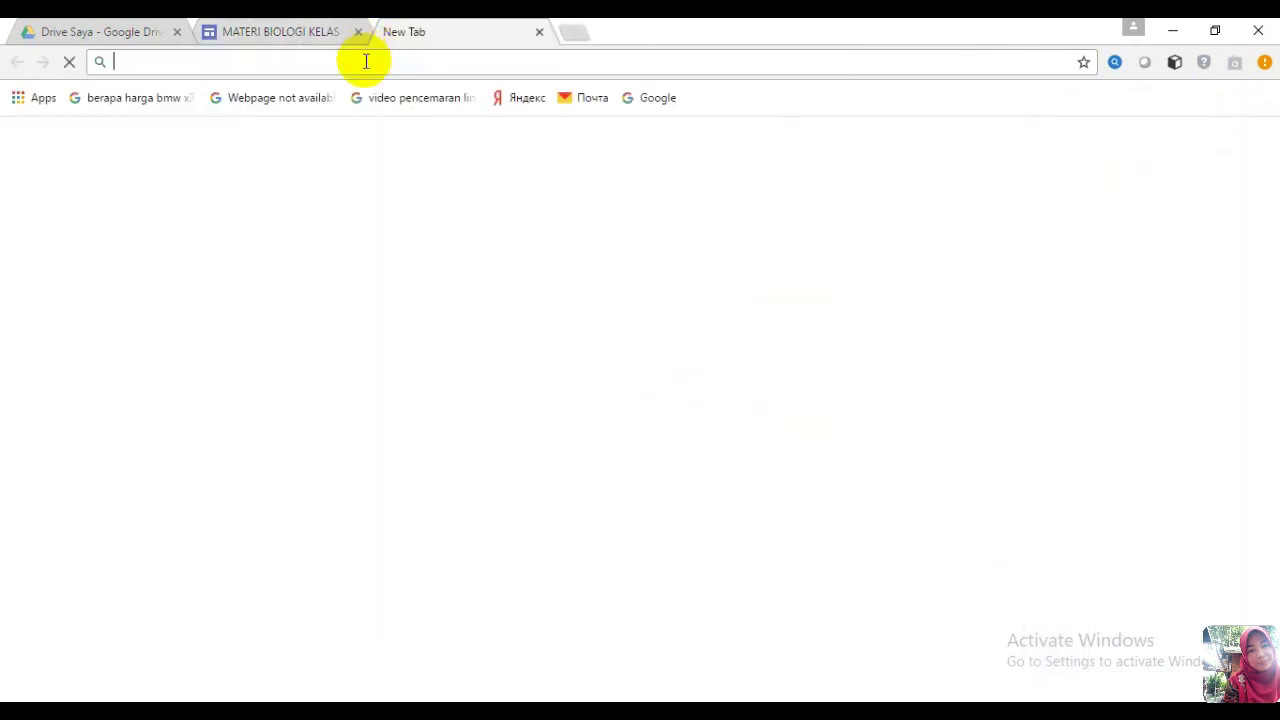
text(PERKECA)
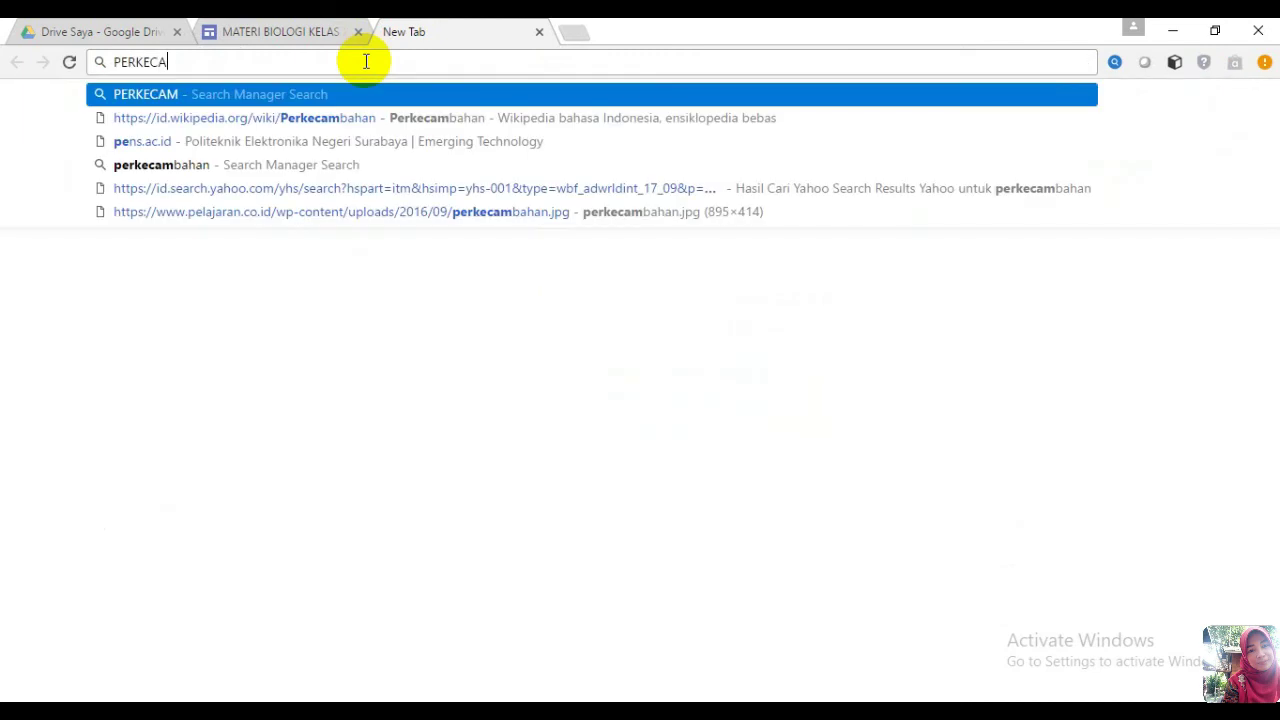
text(MBAHAN)
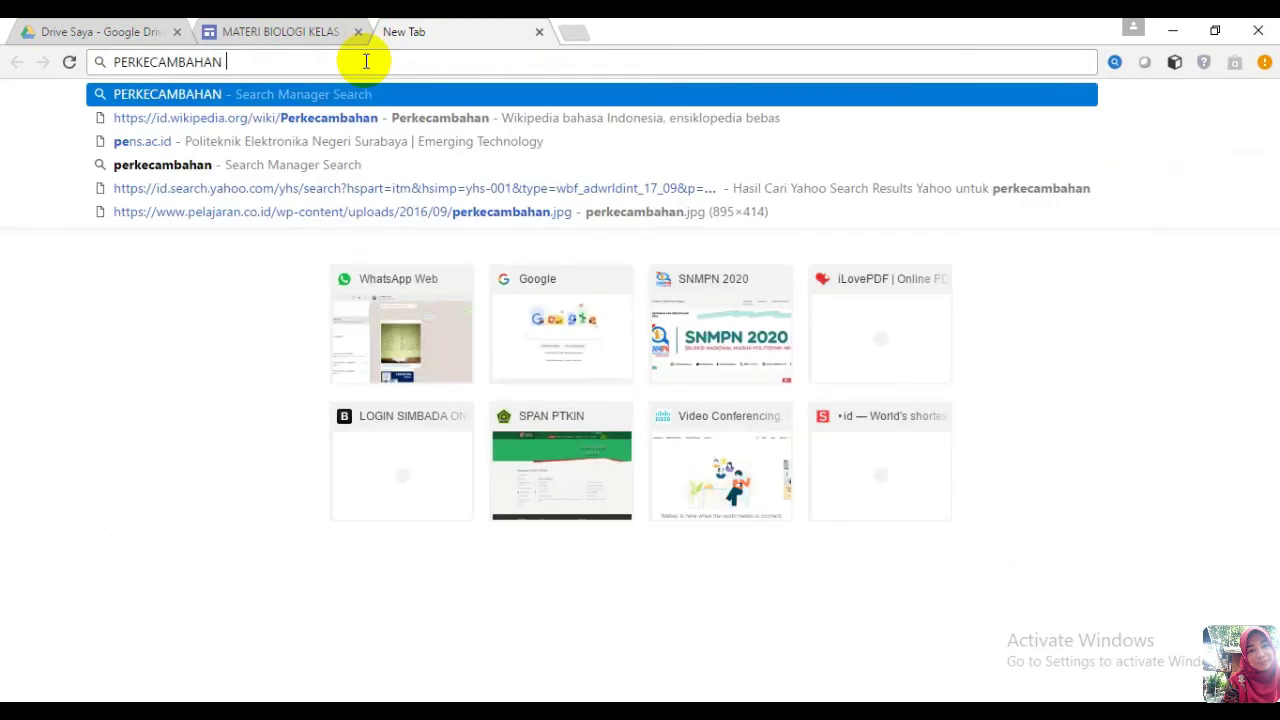
click(404, 120)
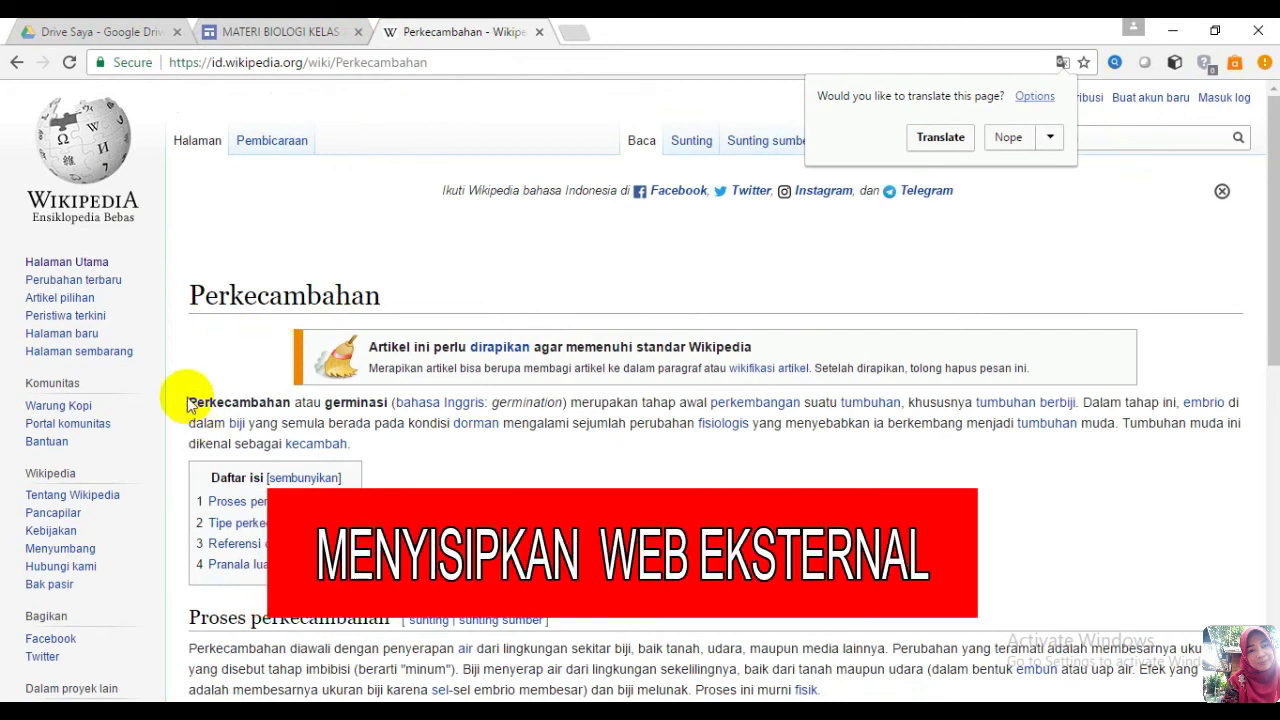
- Copy the opening paragraph of the Wikipedia article and paste it into the empty text box under B. PERKECAMBAHAN in Google Sites
drag(190, 402, 352, 444)
key(ctrl+c)
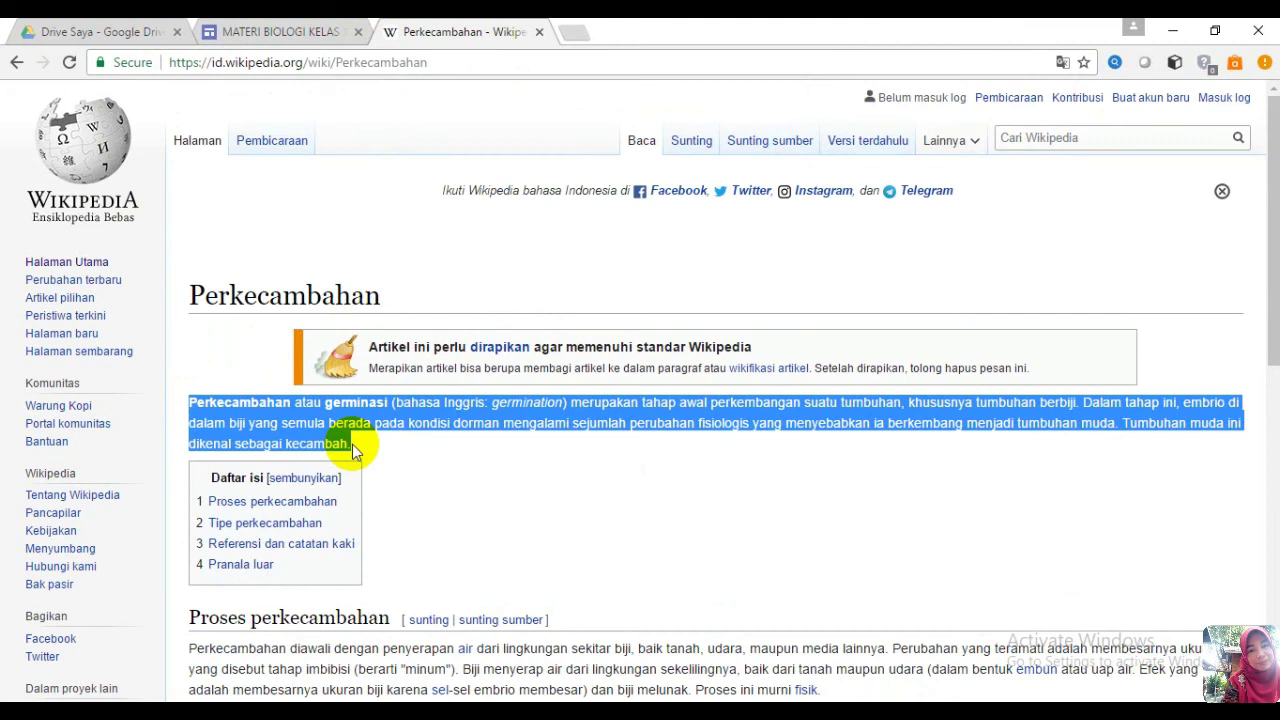
mouse_move(298, 712)
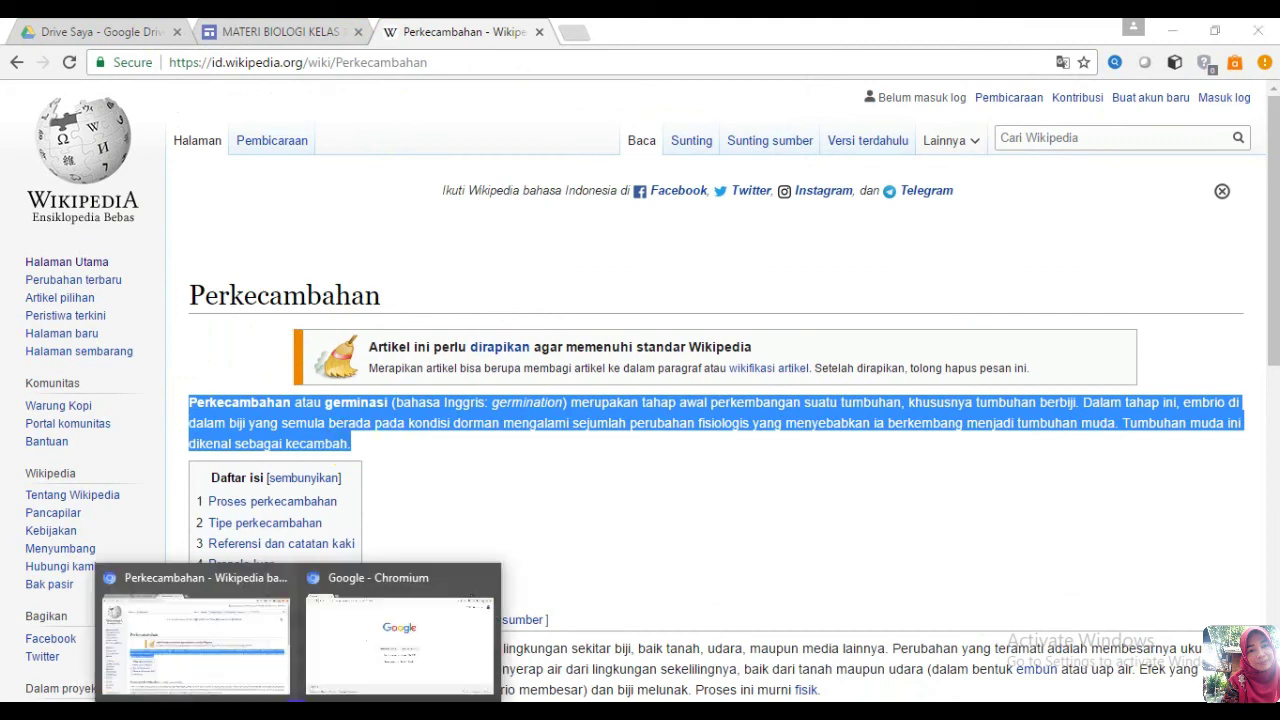
click(237, 670)
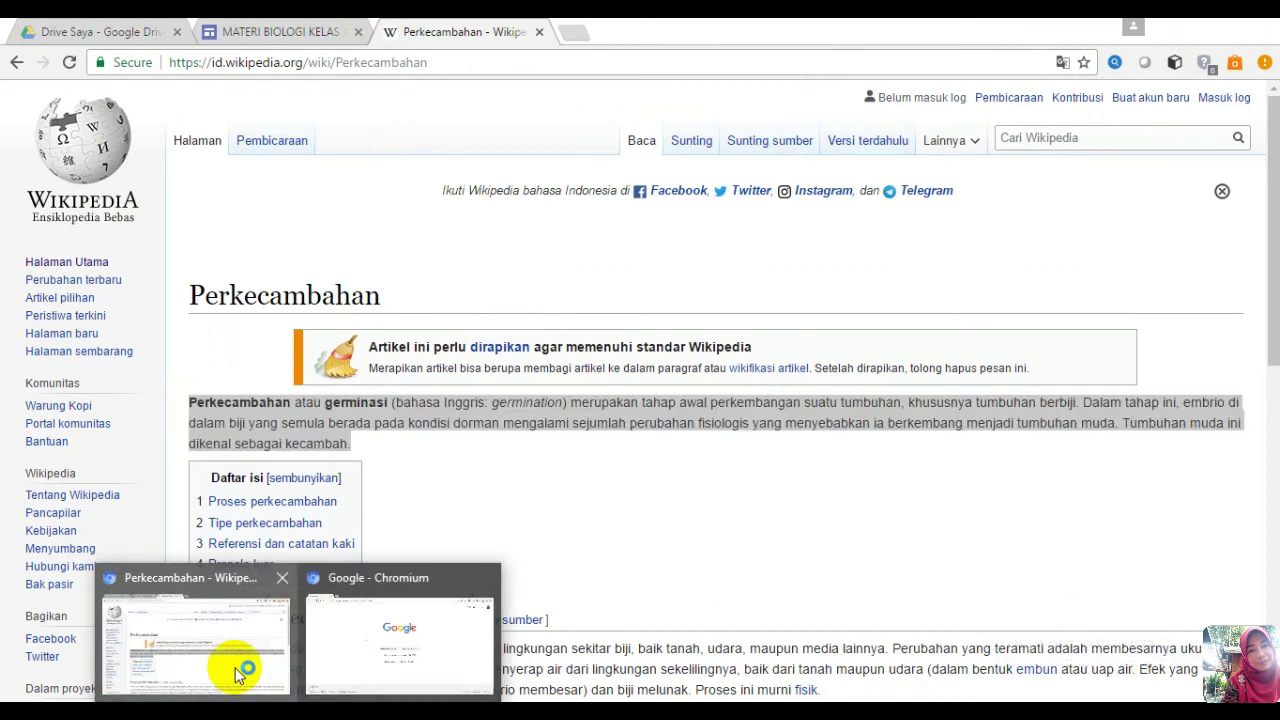
click(247, 45)
click(251, 38)
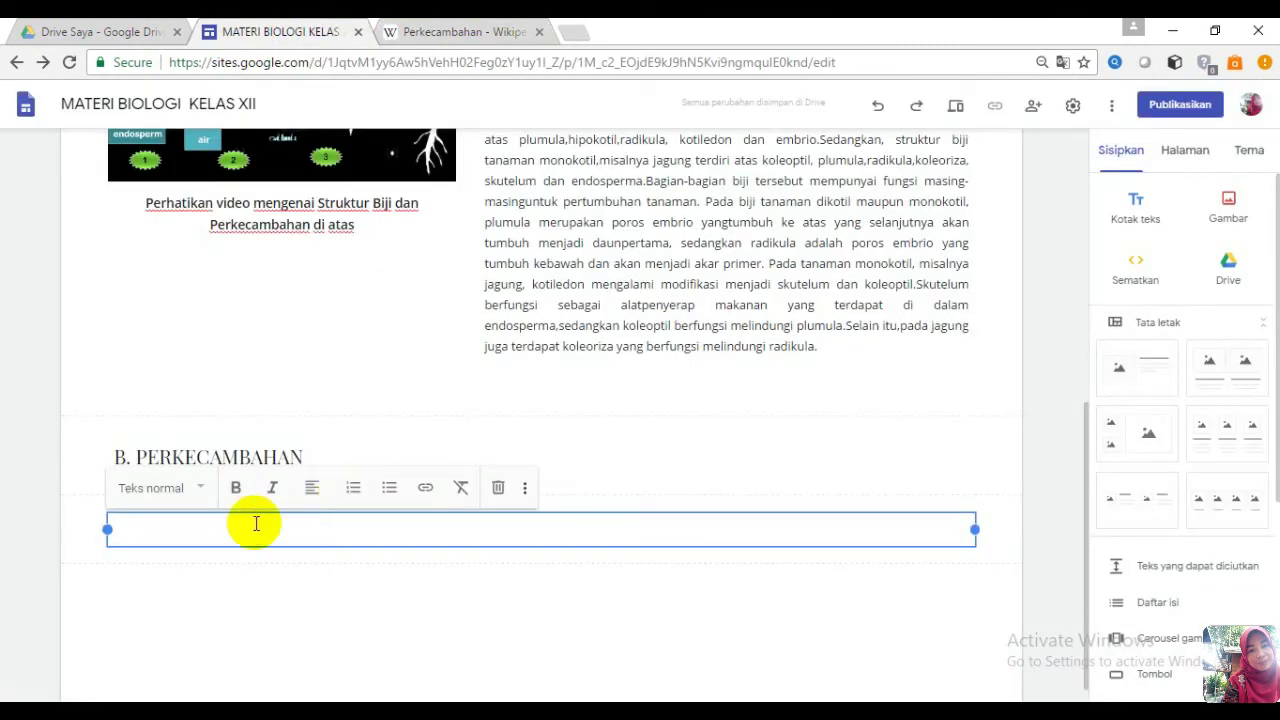
click(256, 523)
key(ctrl+v)
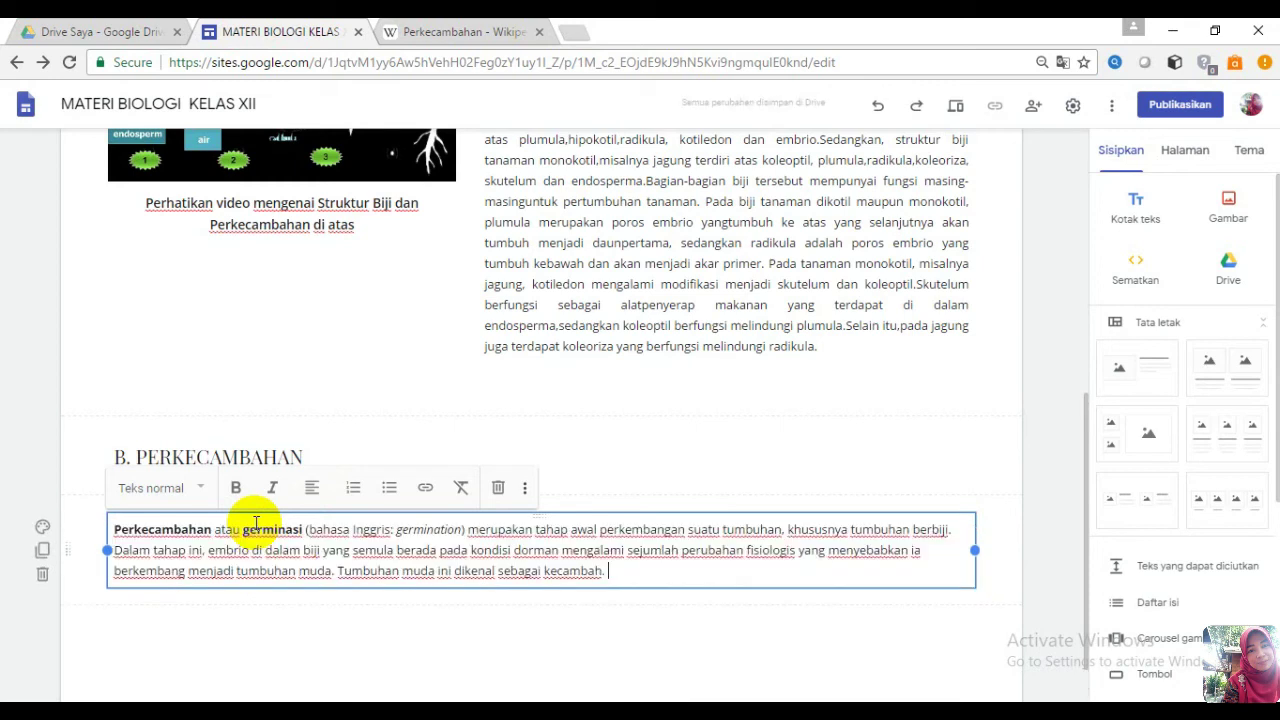
drag(210, 529, 112, 533)
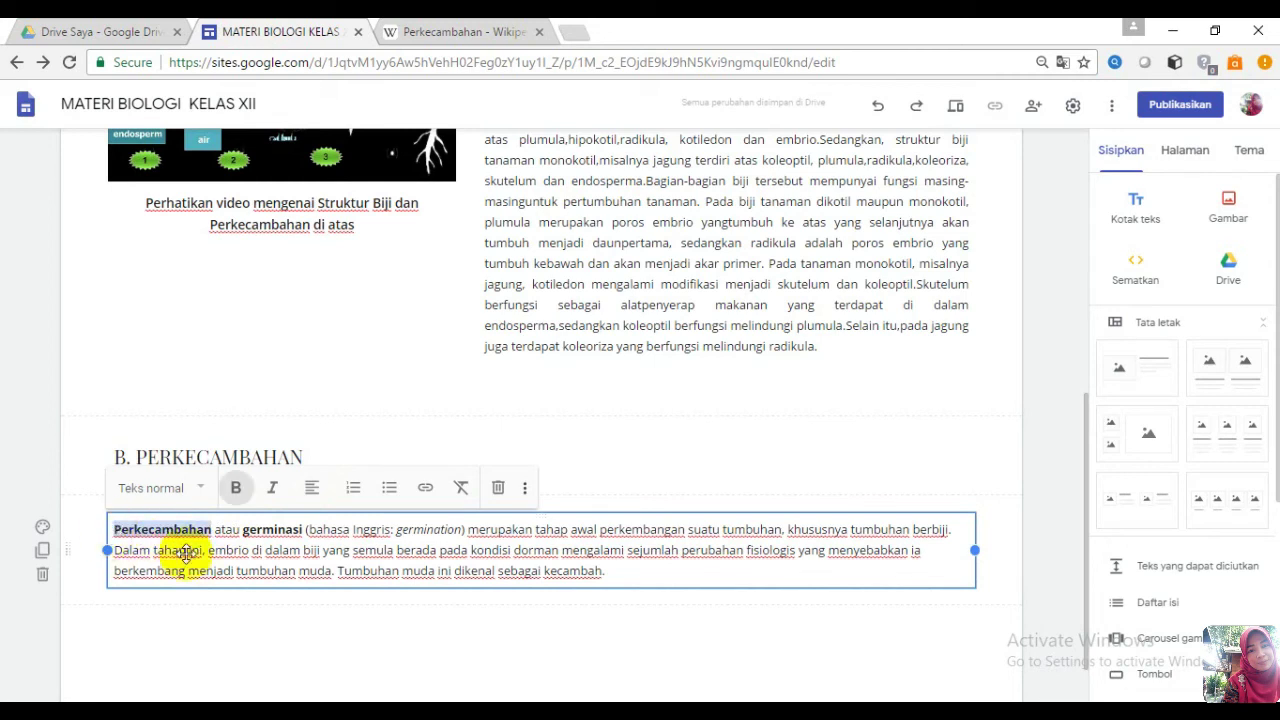
click(231, 488)
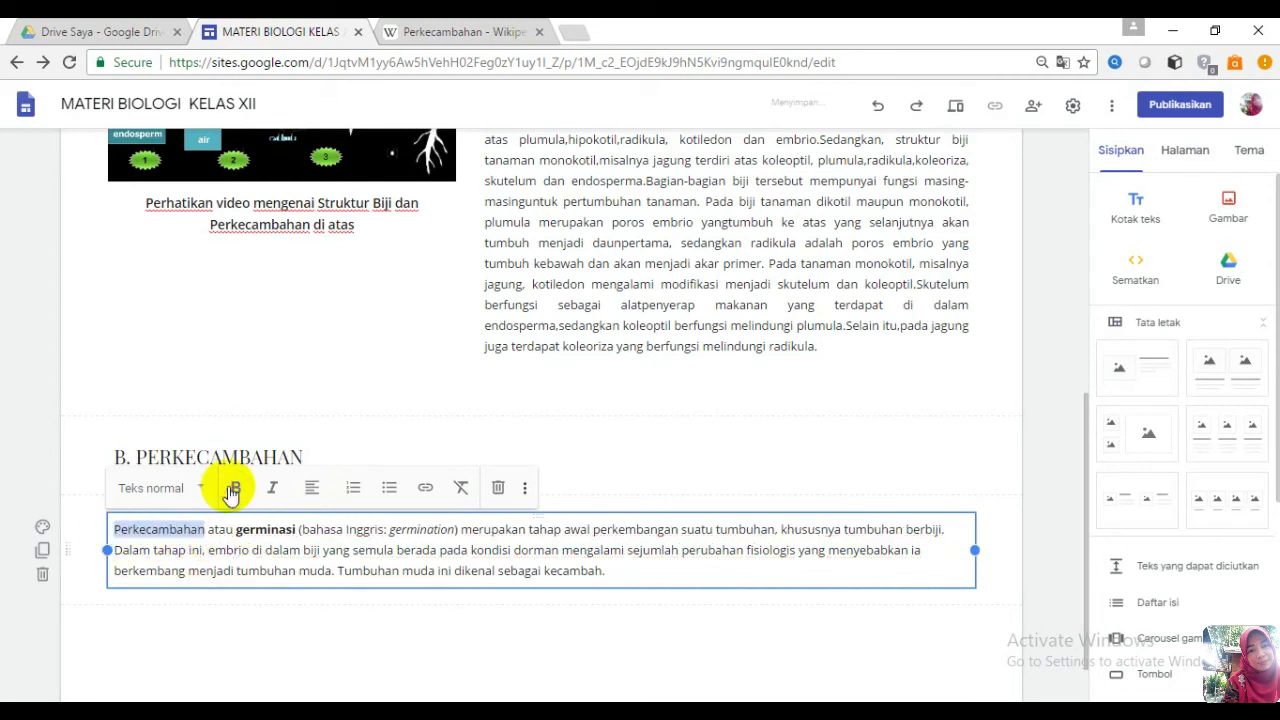
click(239, 489)
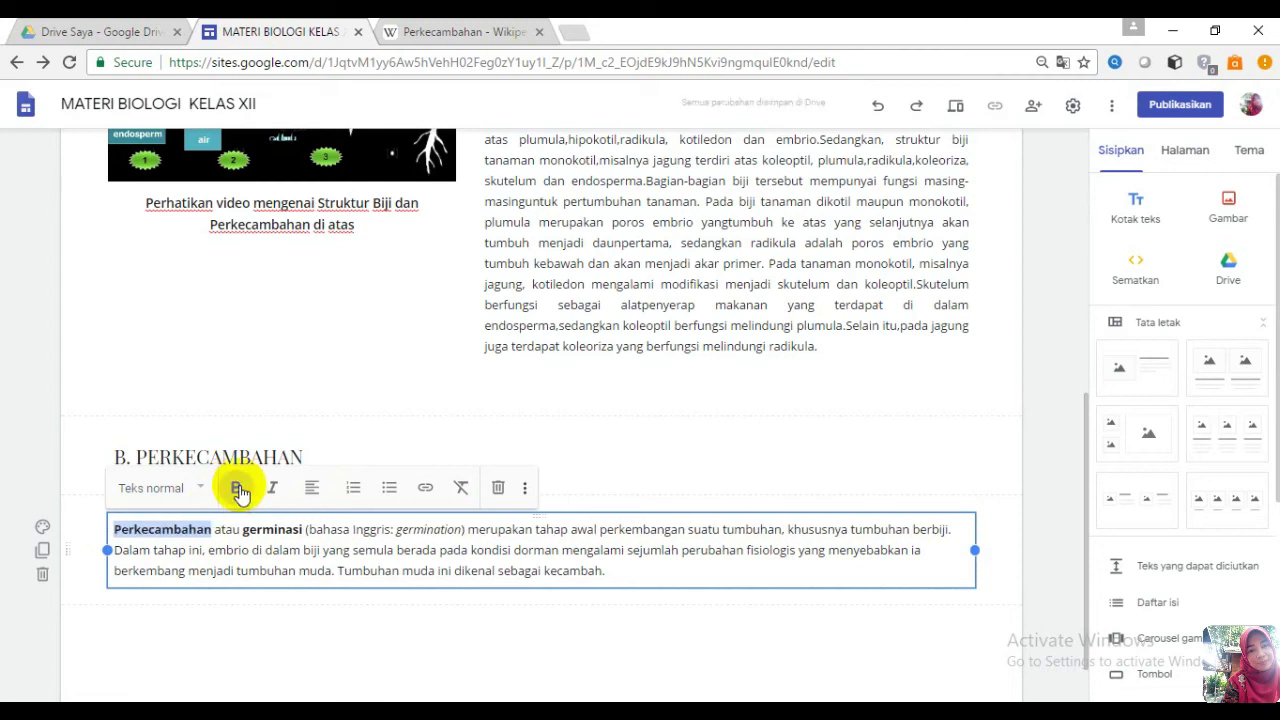
click(425, 489)
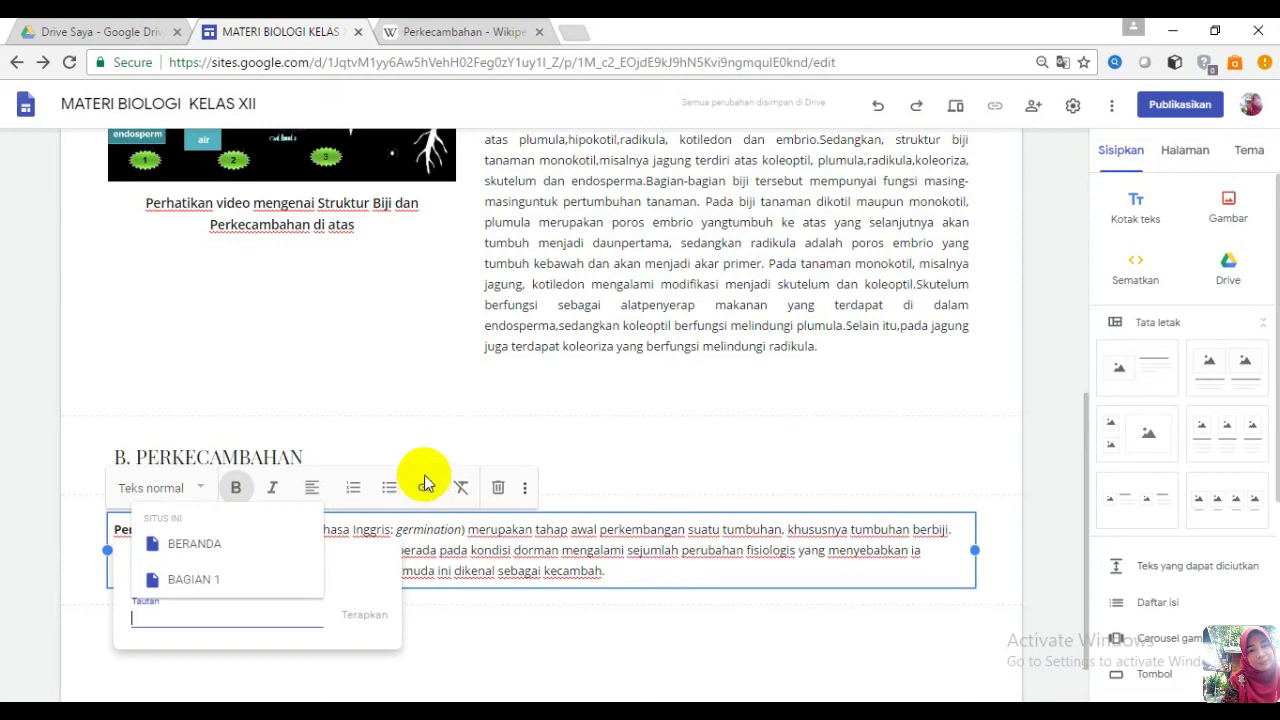
click(487, 33)
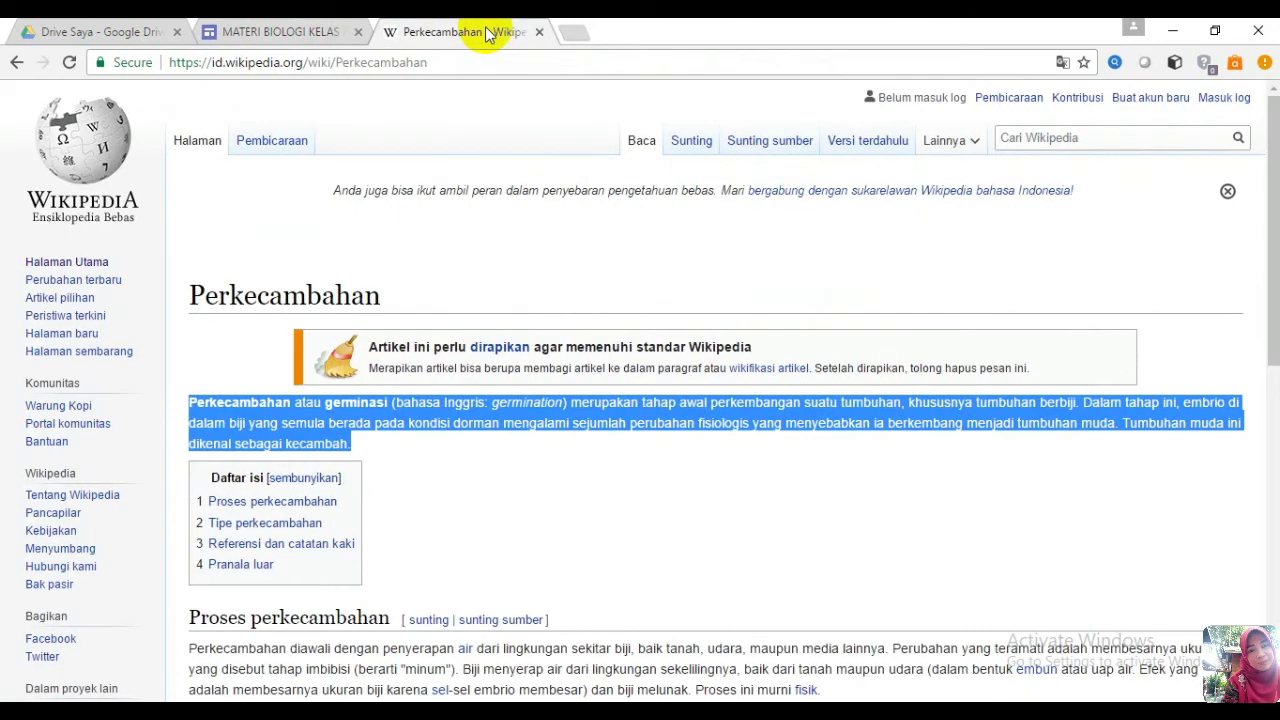
click(423, 63)
key(ctrl+c)
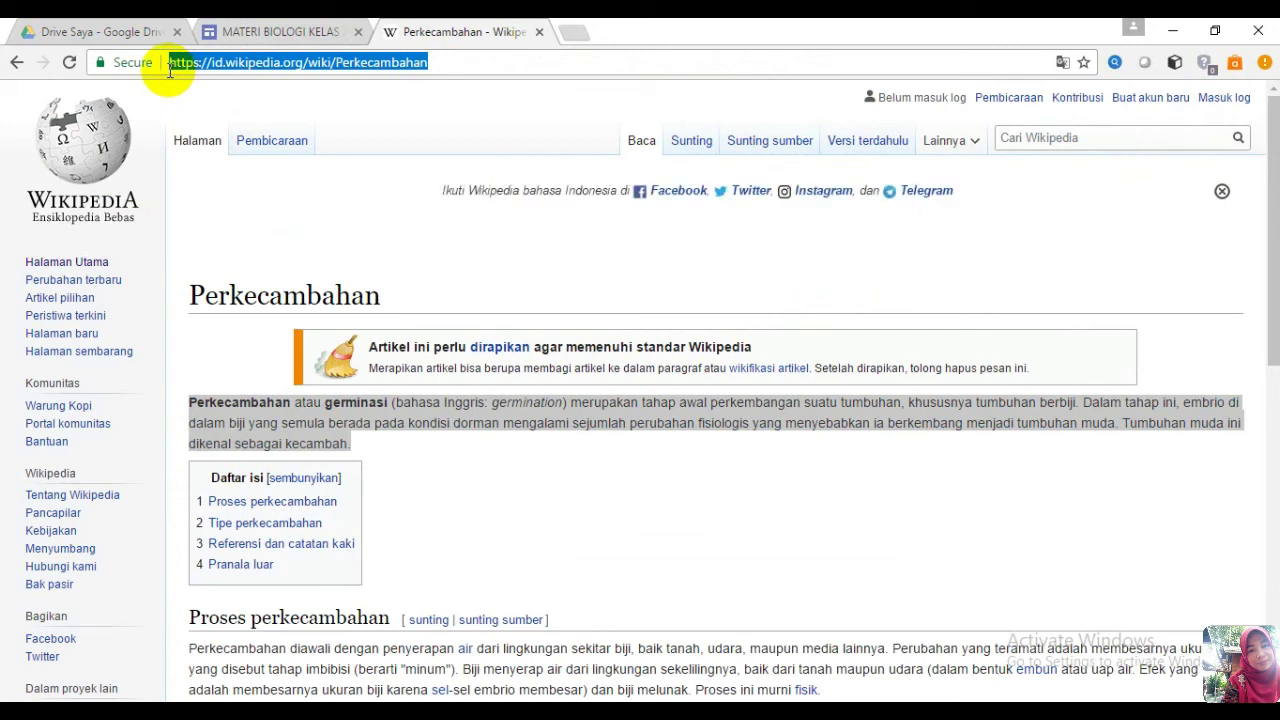
click(249, 37)
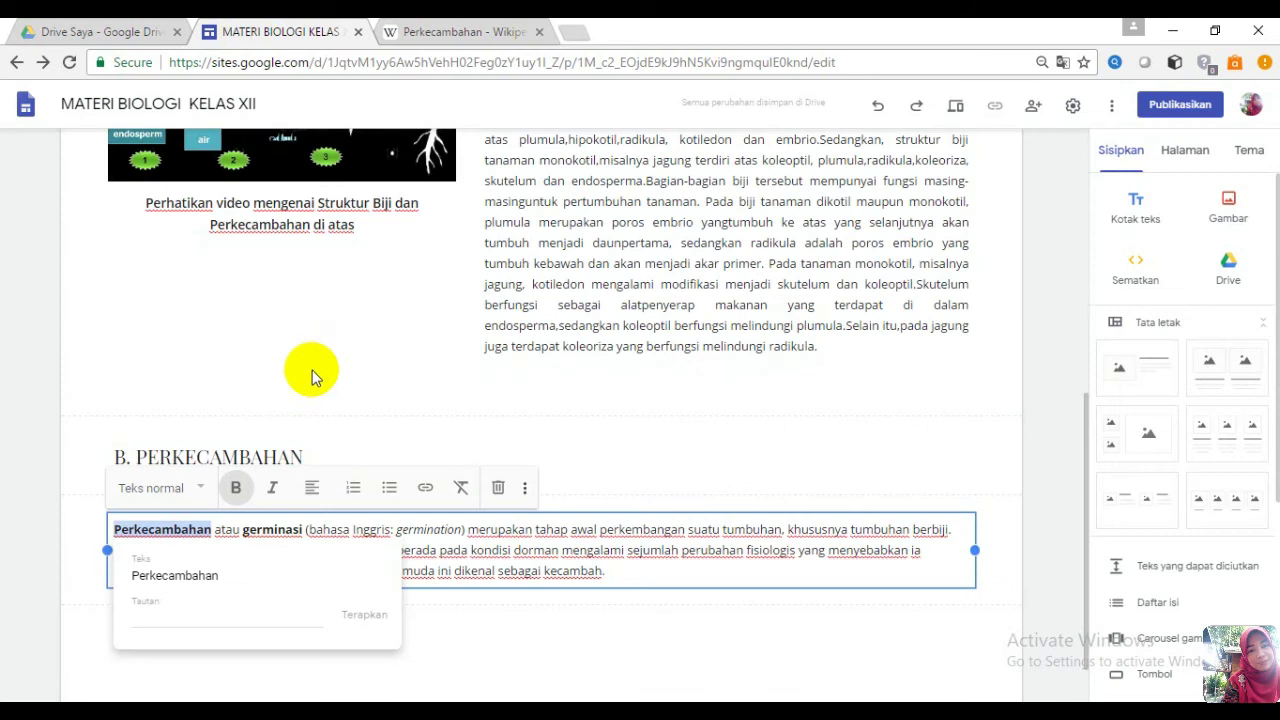
click(165, 617)
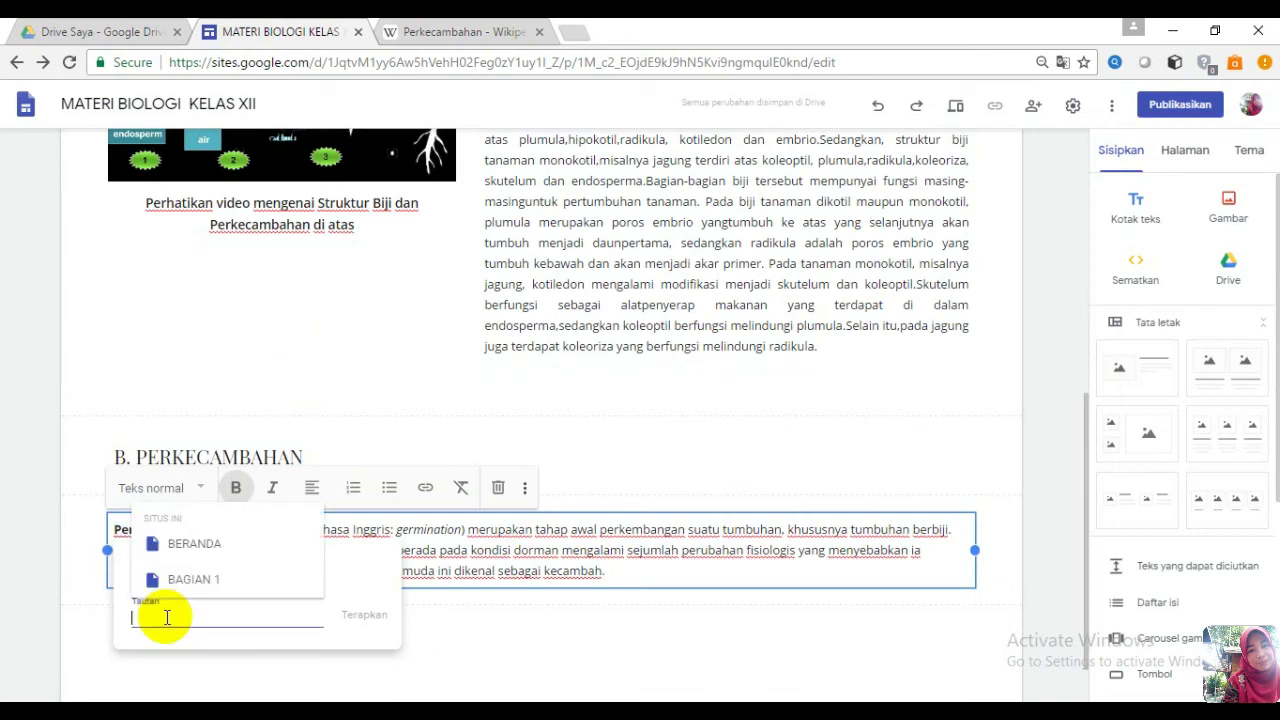
key(ctrl+v)
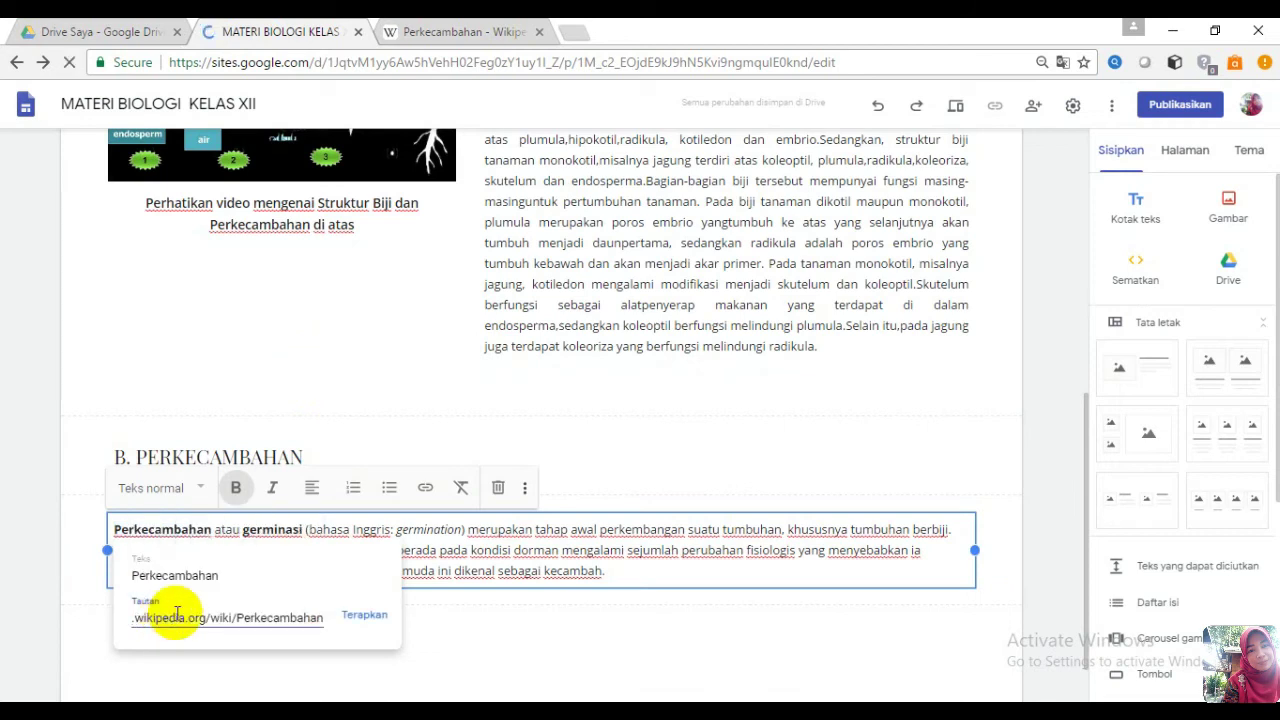
click(378, 619)
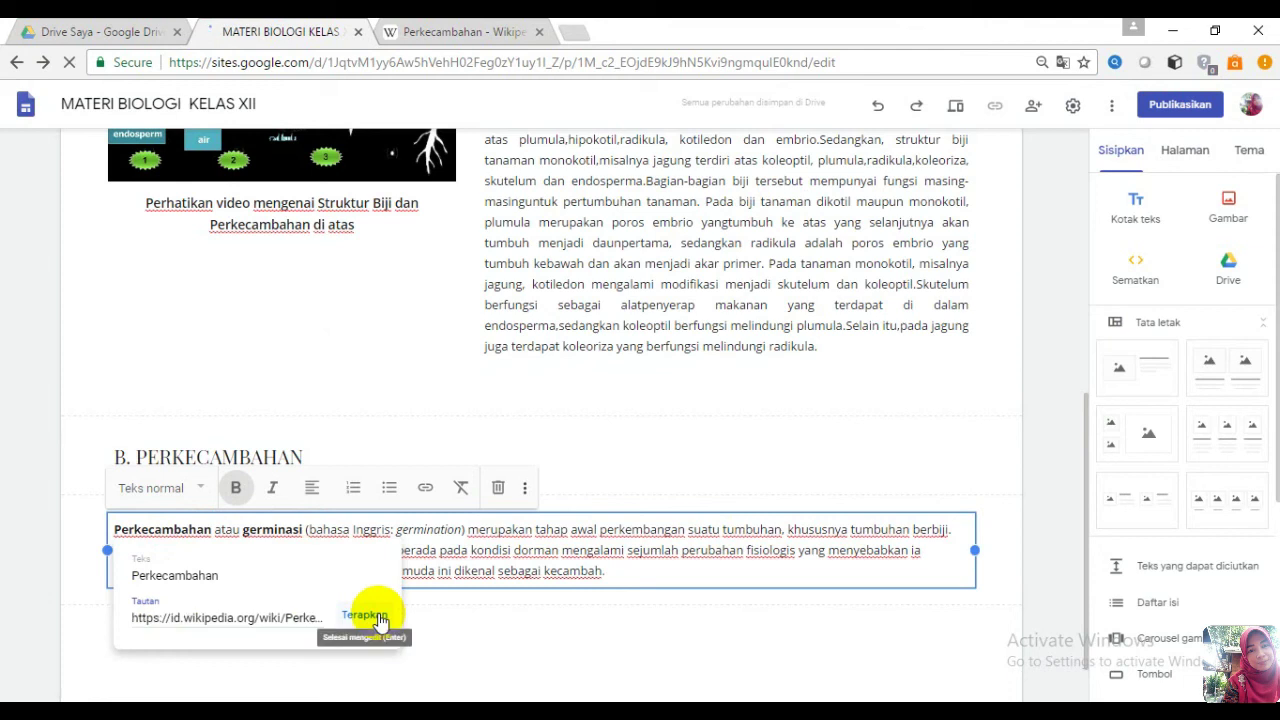
click(378, 619)
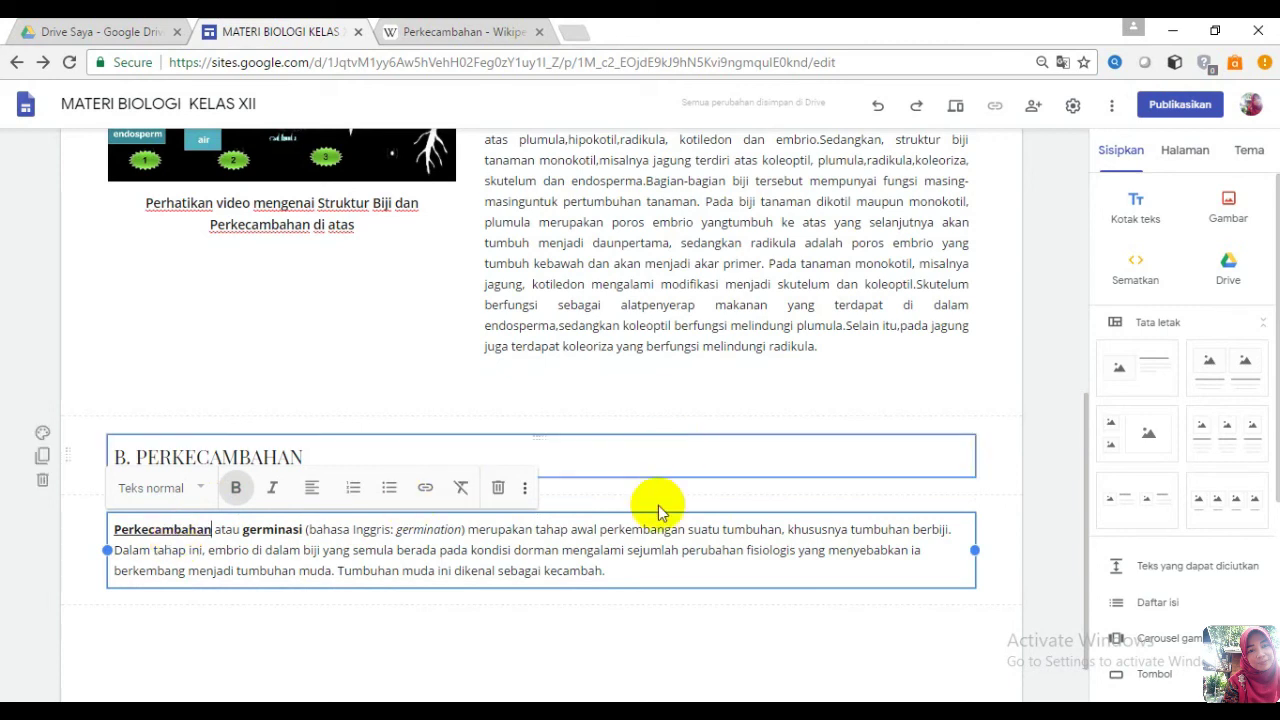
- Preview the BAGIAN 2 page through to the B. PERKECAMBAHAN section and test the link on the word "Perkecambahan"
click(955, 111)
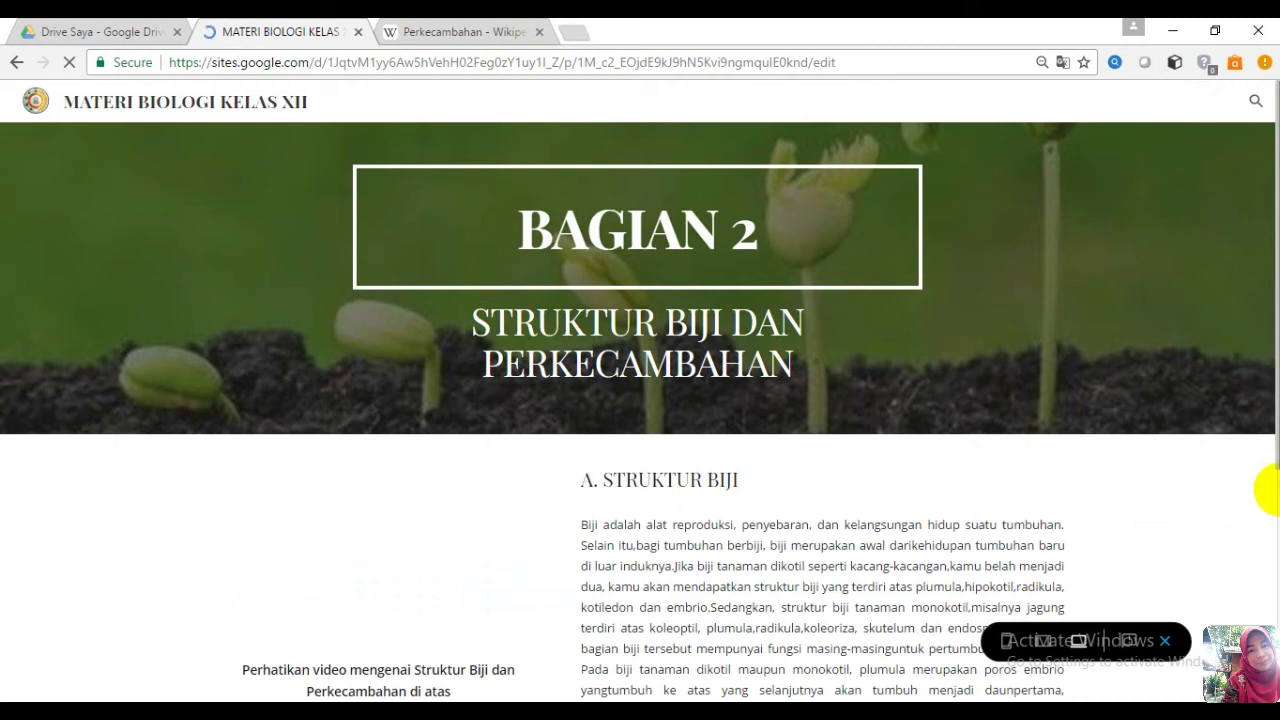
scroll(1272, 490, down, 1)
scroll(1275, 438, down, 1)
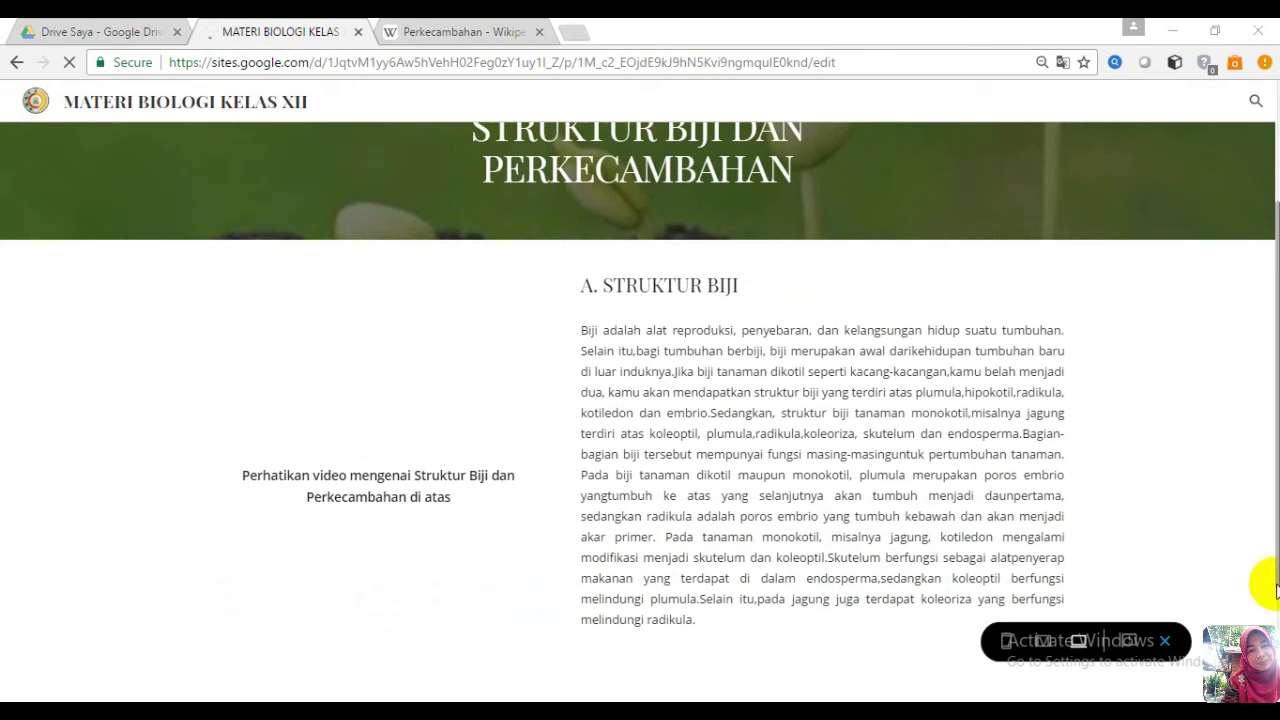
scroll(1268, 617, down, 1)
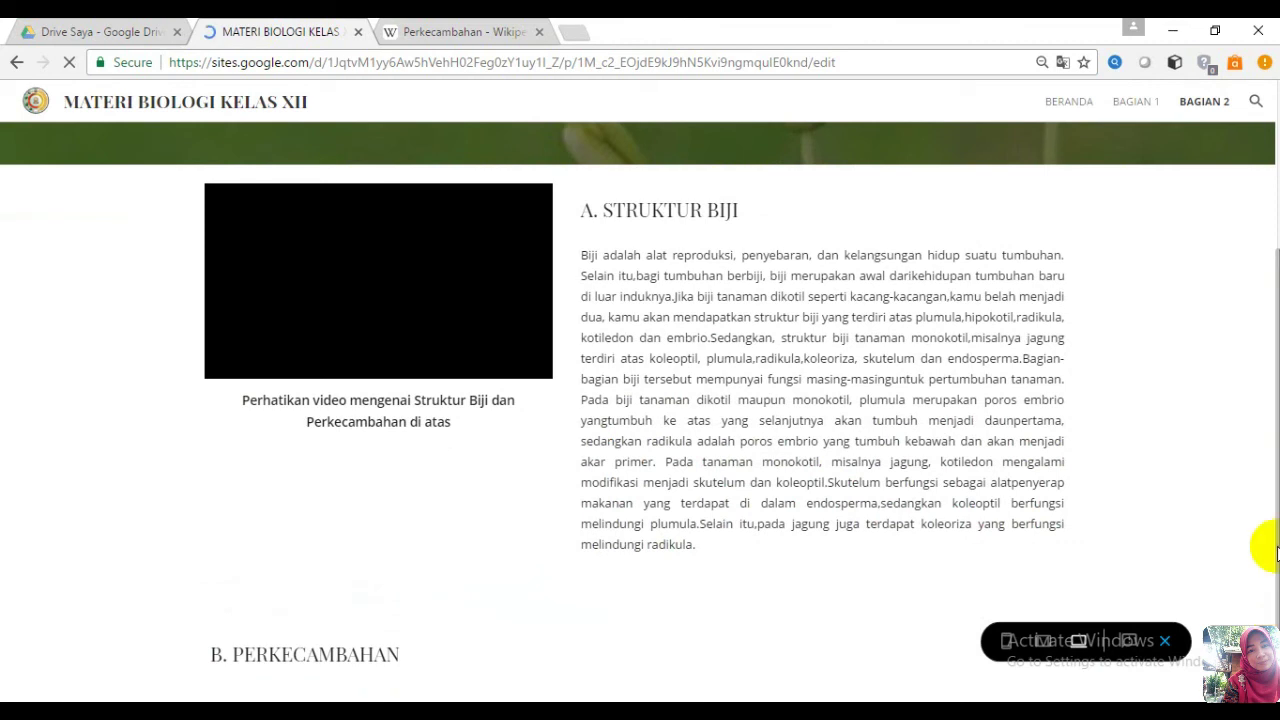
scroll(1276, 550, down, 1)
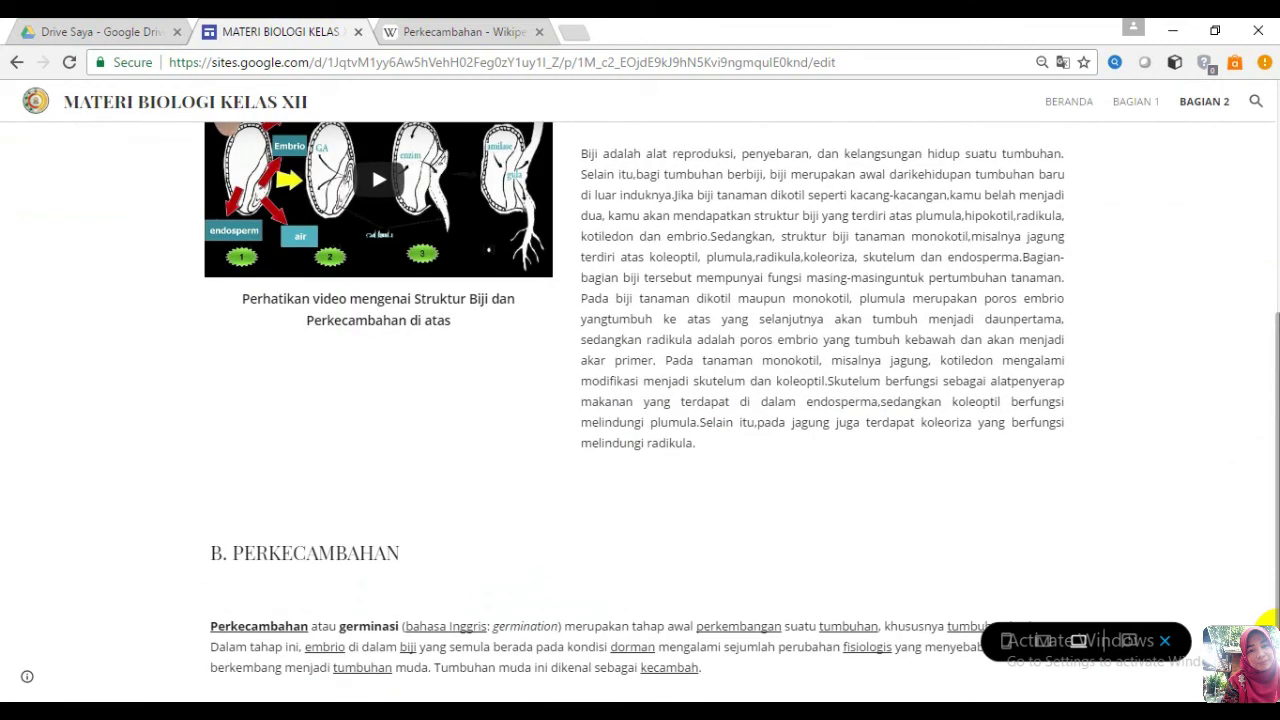
click(273, 628)
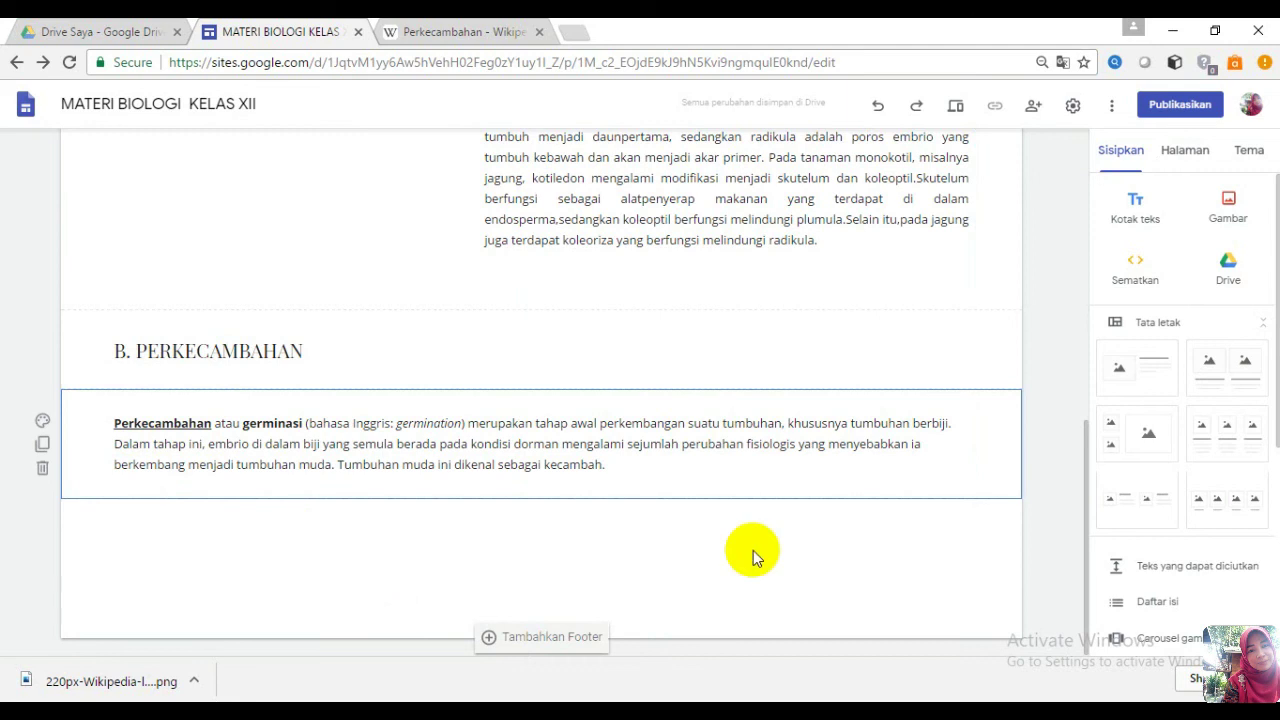
- Add an image-beside-text layout below the Perkecambahan paragraph and upload 220px-Wikipedia-logo-en-big into its placeholder, sized to show the whole logo
click(1137, 363)
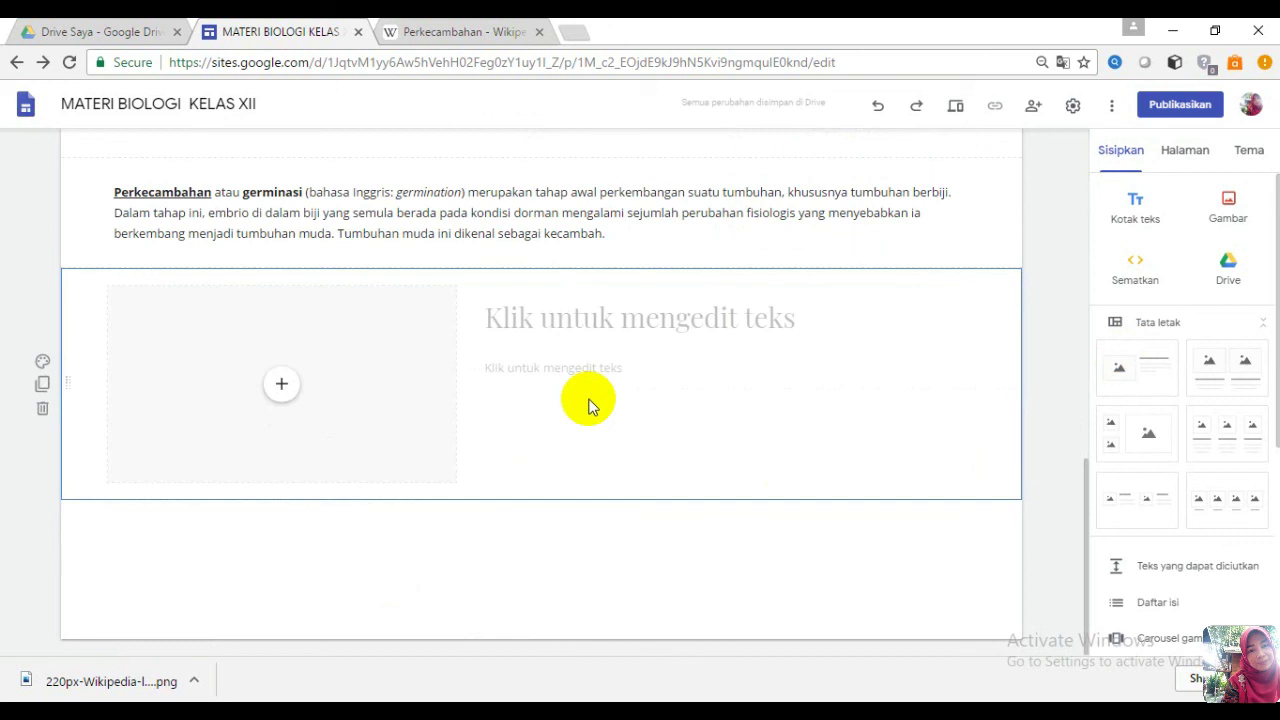
click(282, 386)
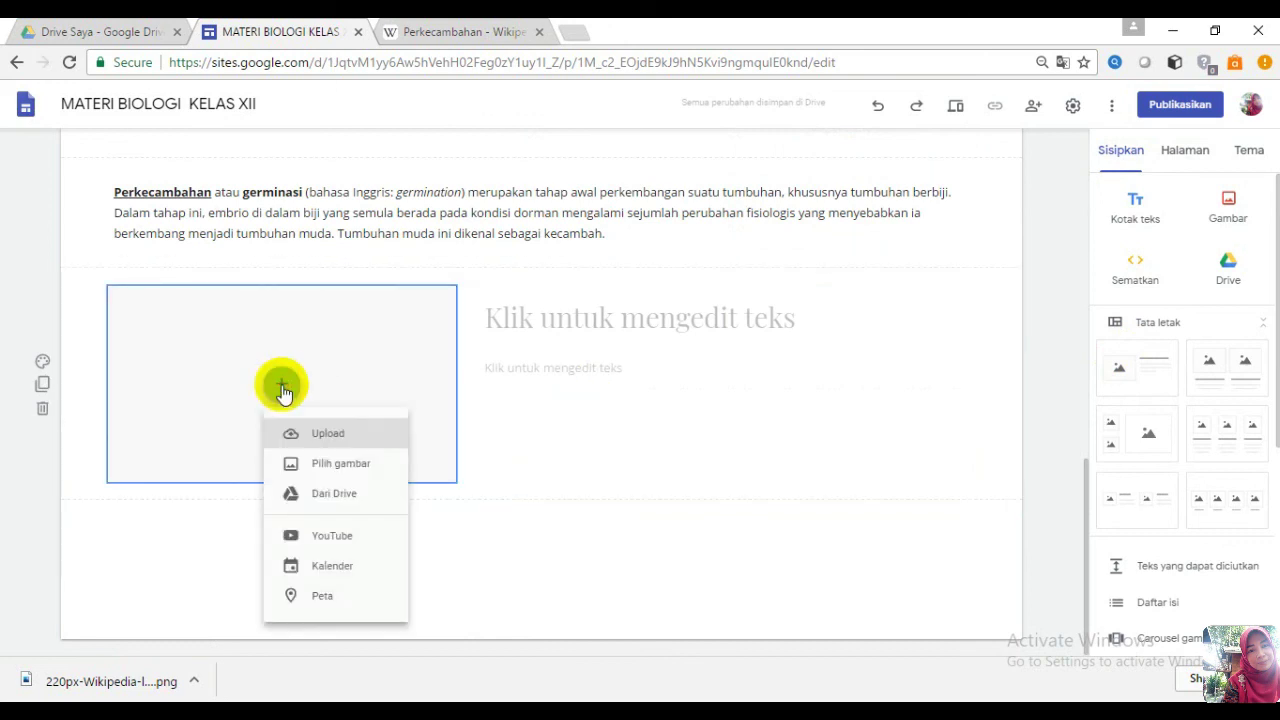
click(331, 436)
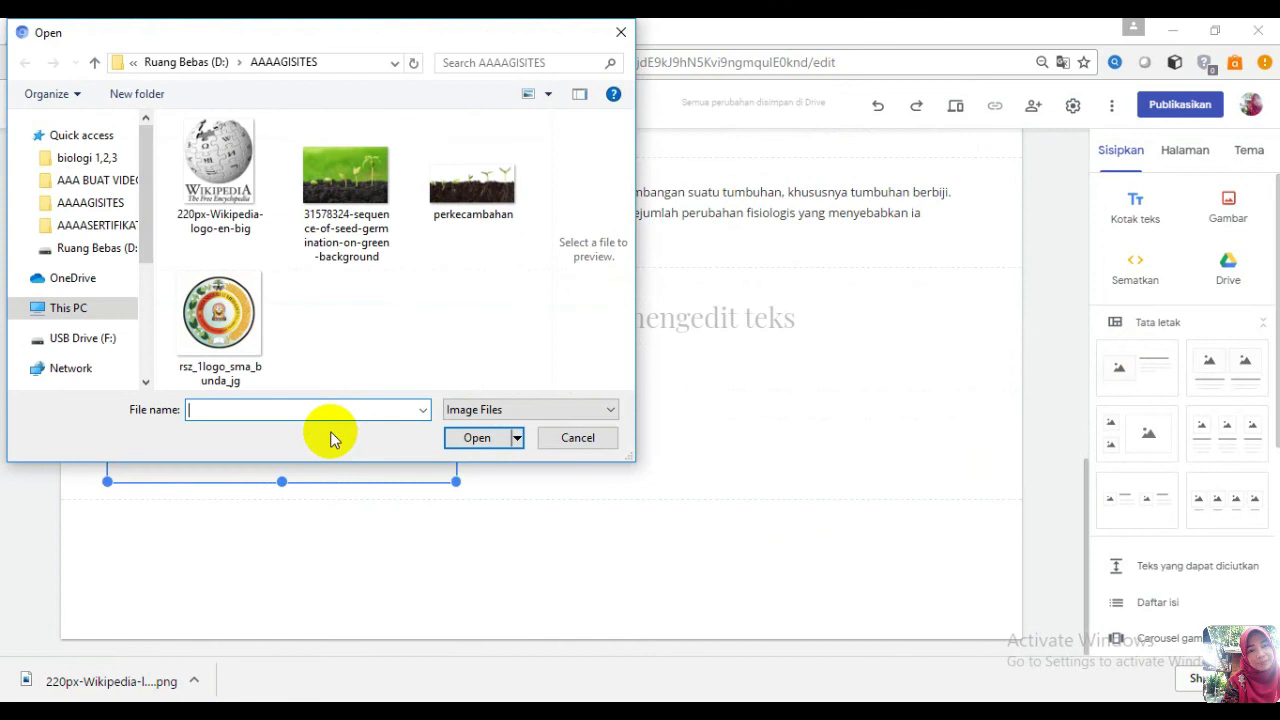
click(222, 168)
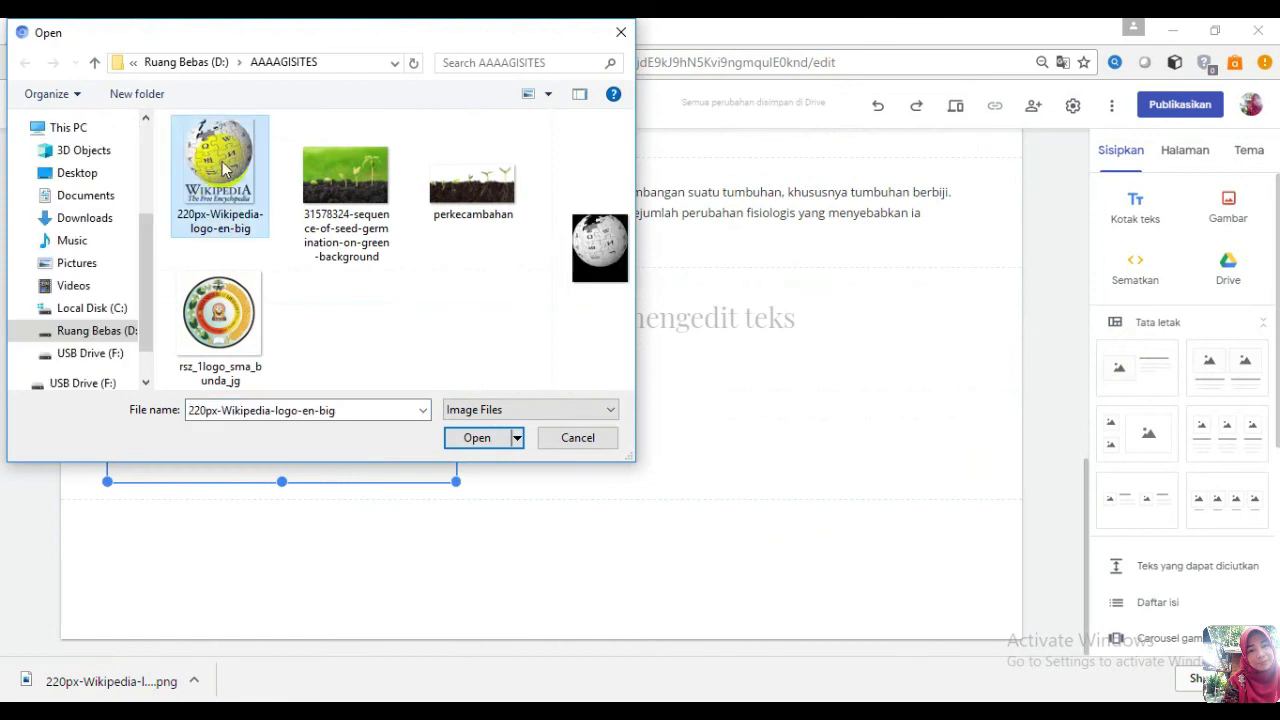
click(477, 440)
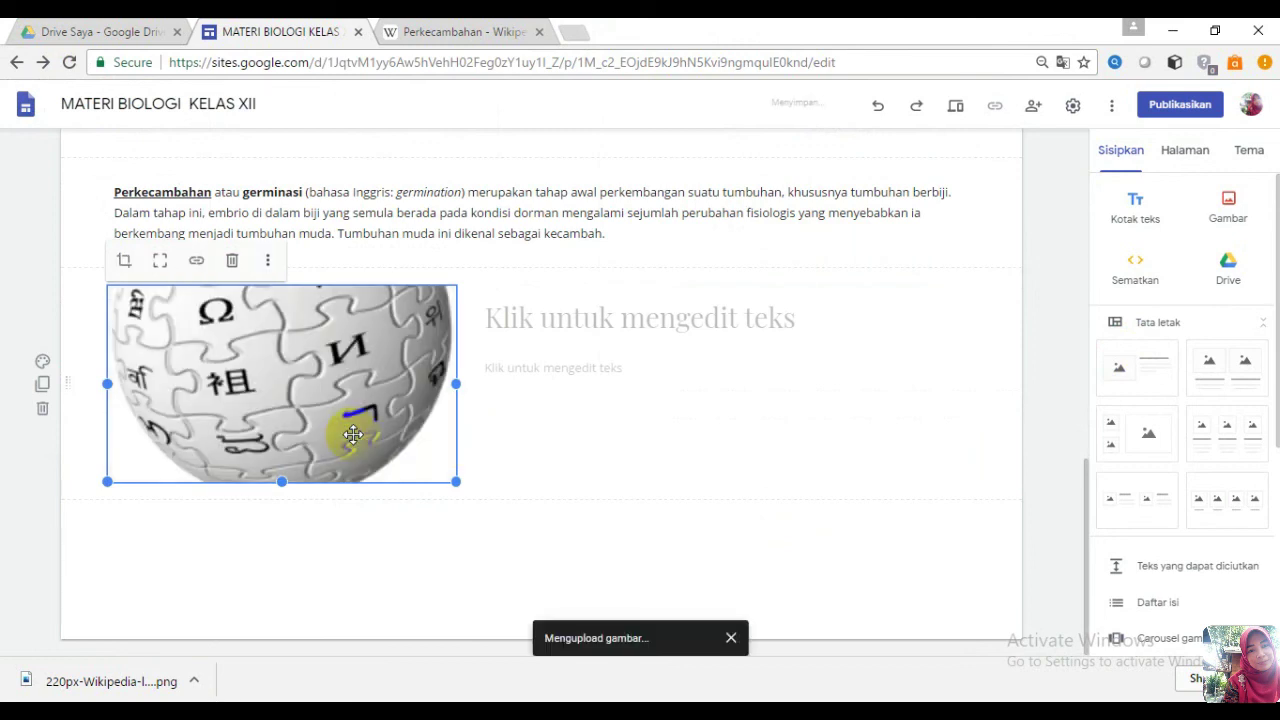
drag(455, 383, 207, 537)
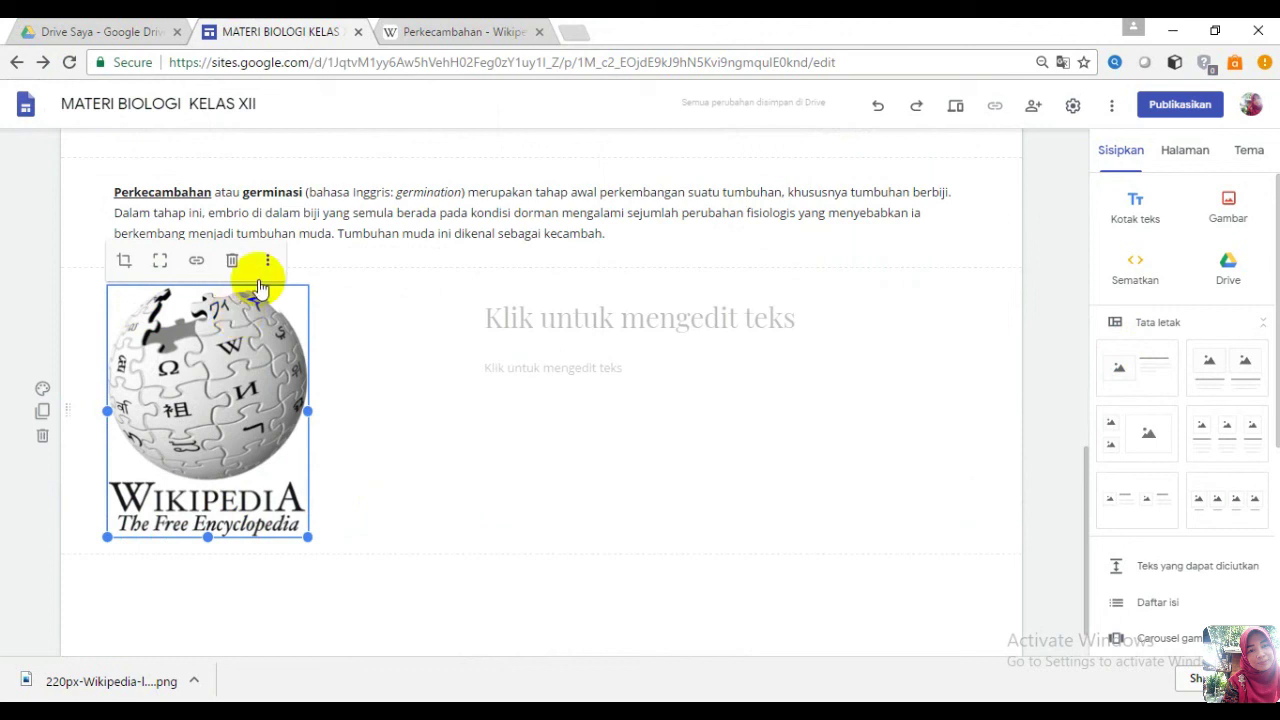
click(197, 262)
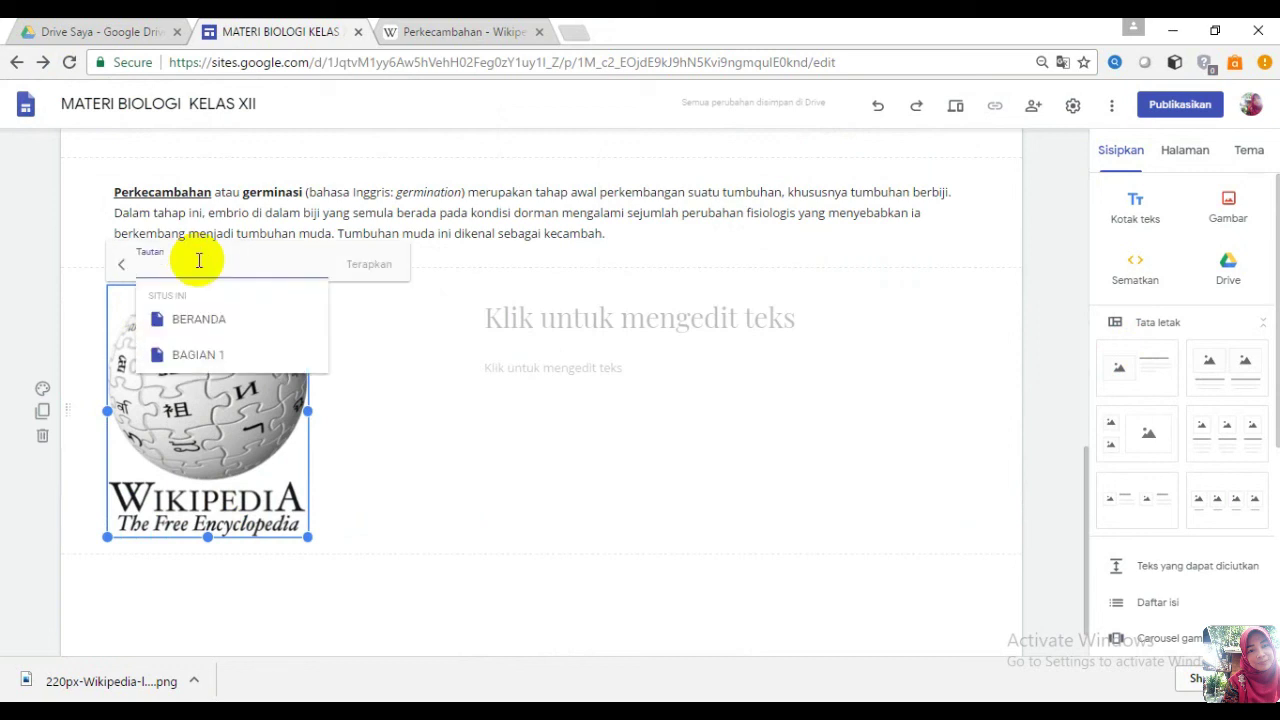
click(450, 33)
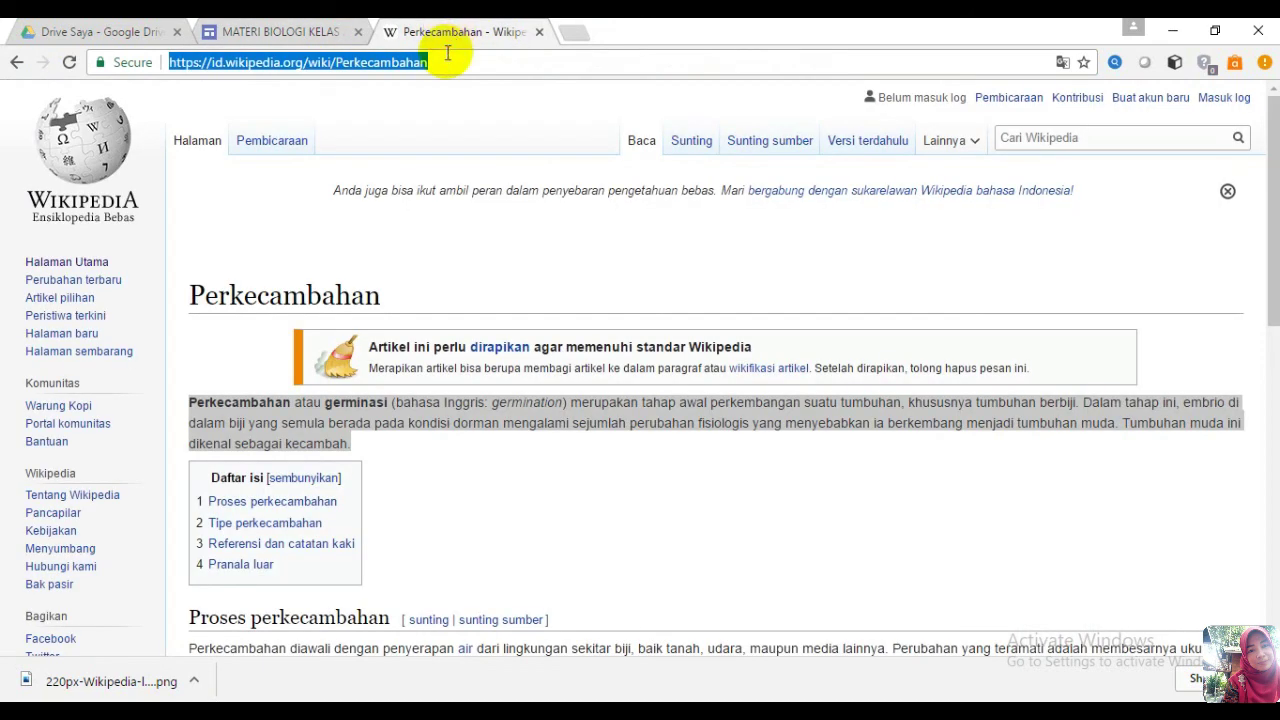
drag(430, 62, 167, 62)
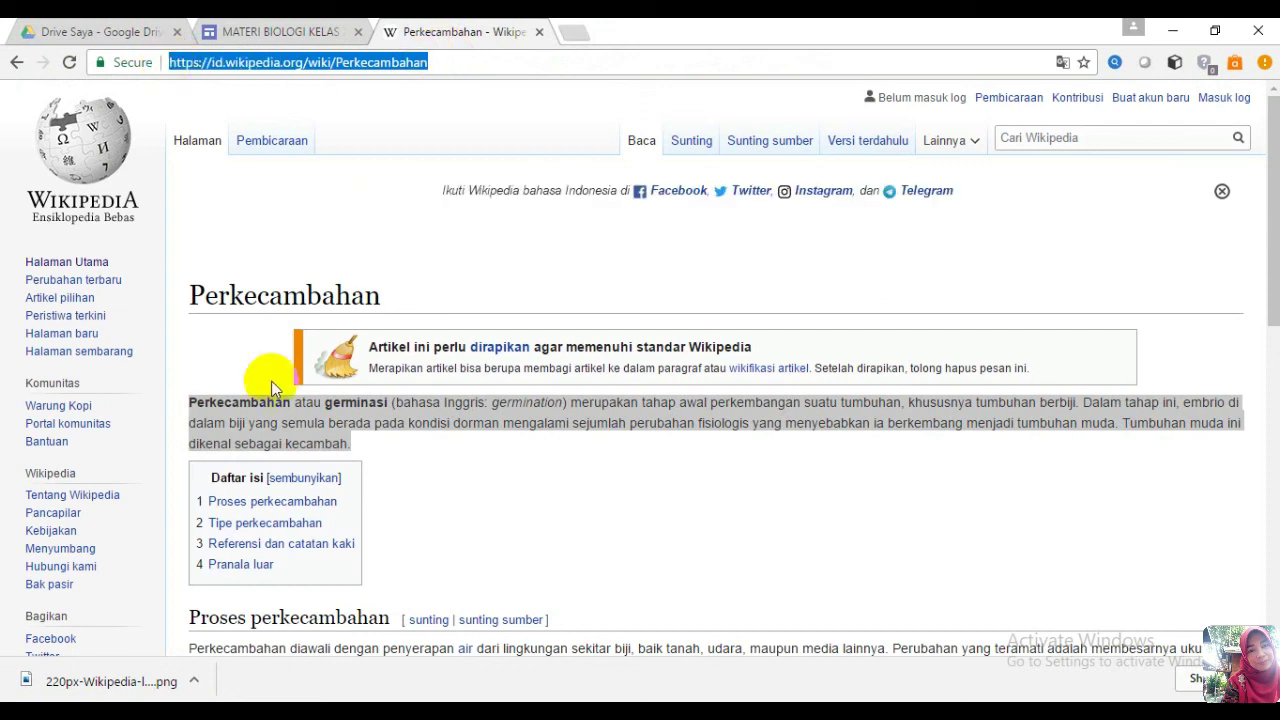
click(265, 33)
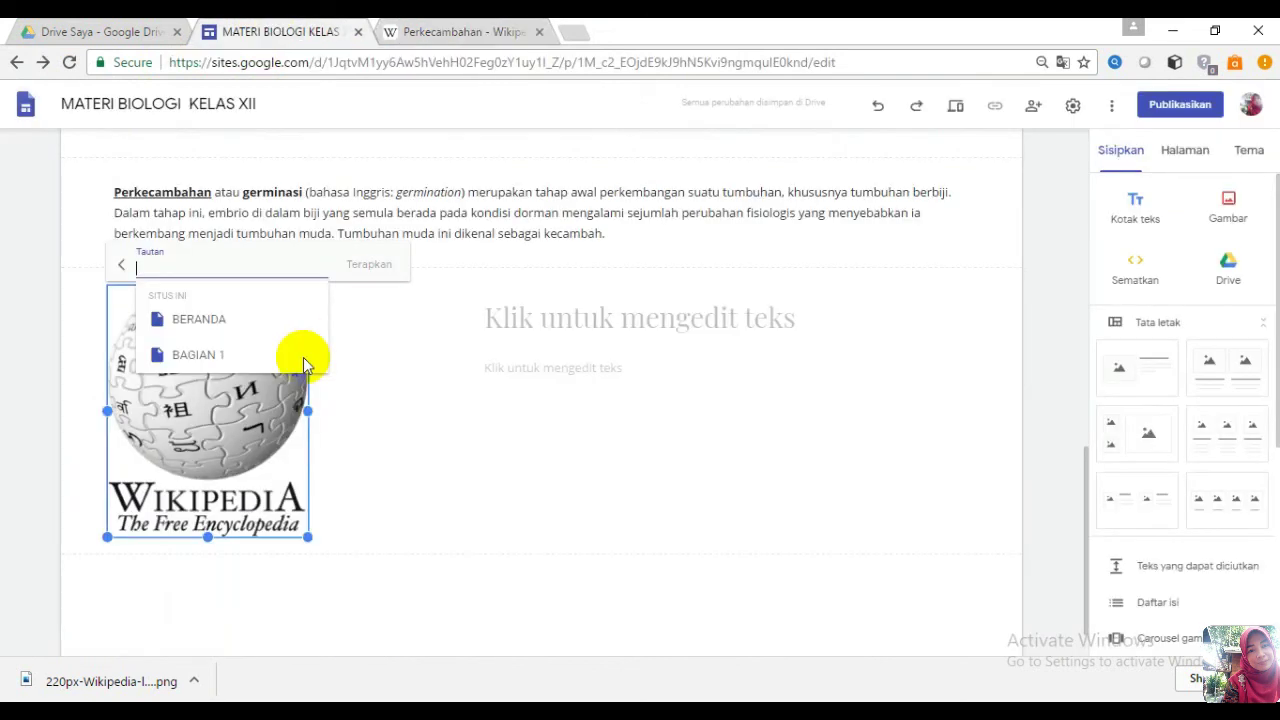
click(219, 270)
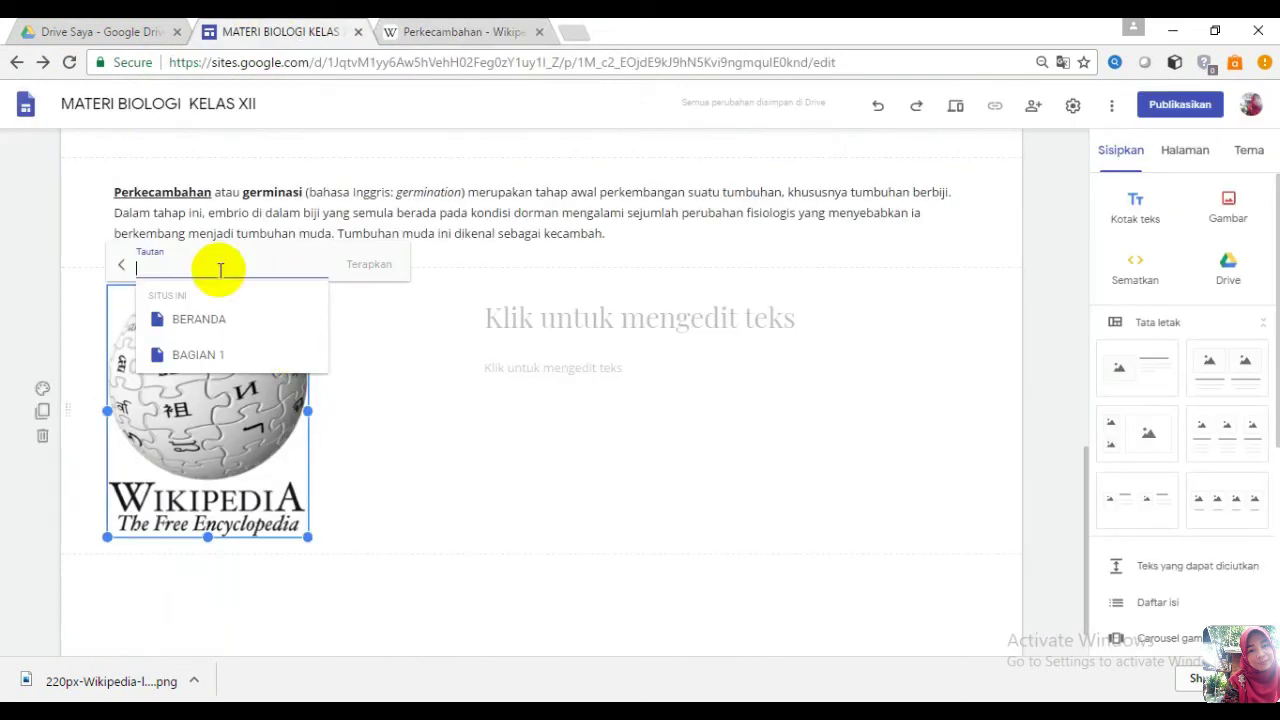
key(ctrl+v)
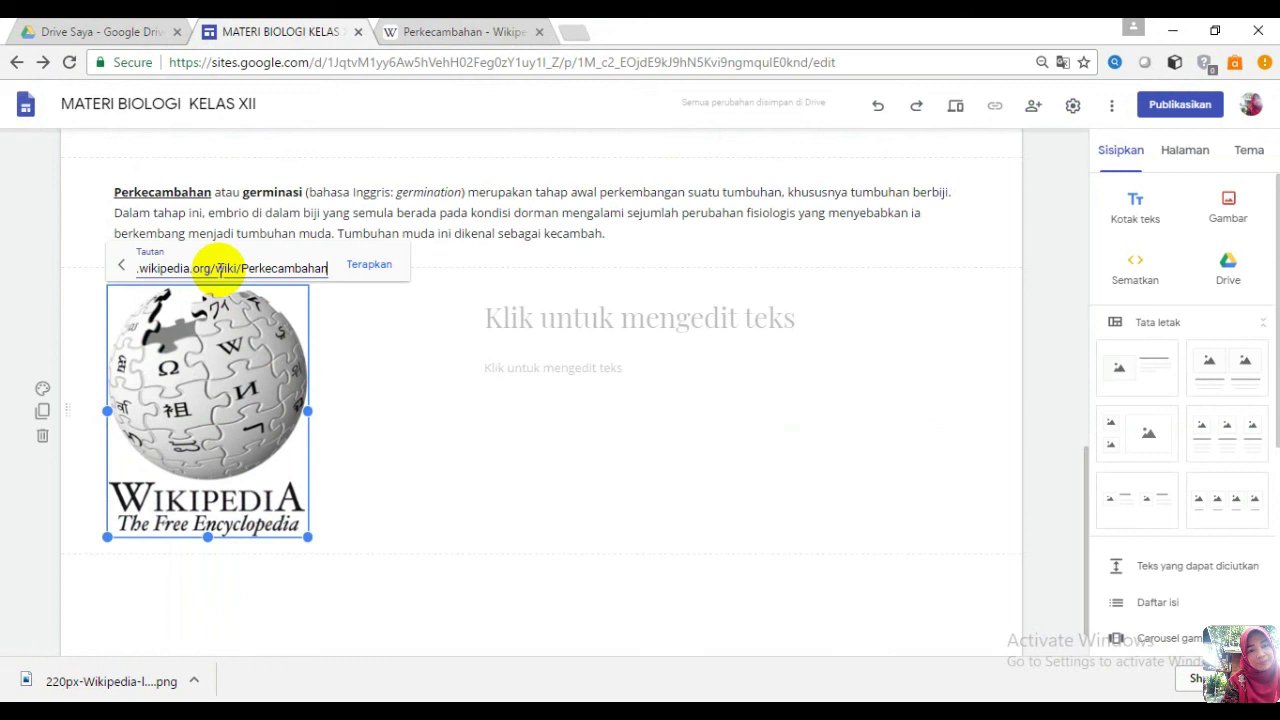
click(377, 275)
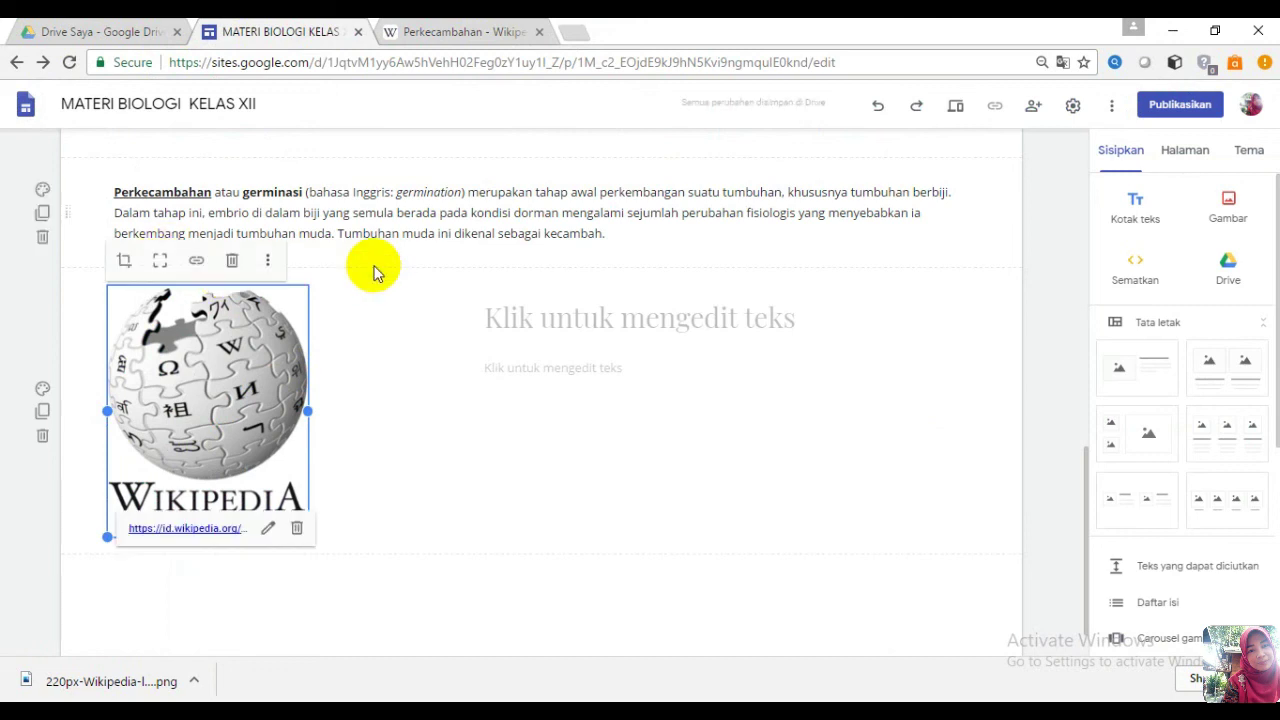
click(393, 363)
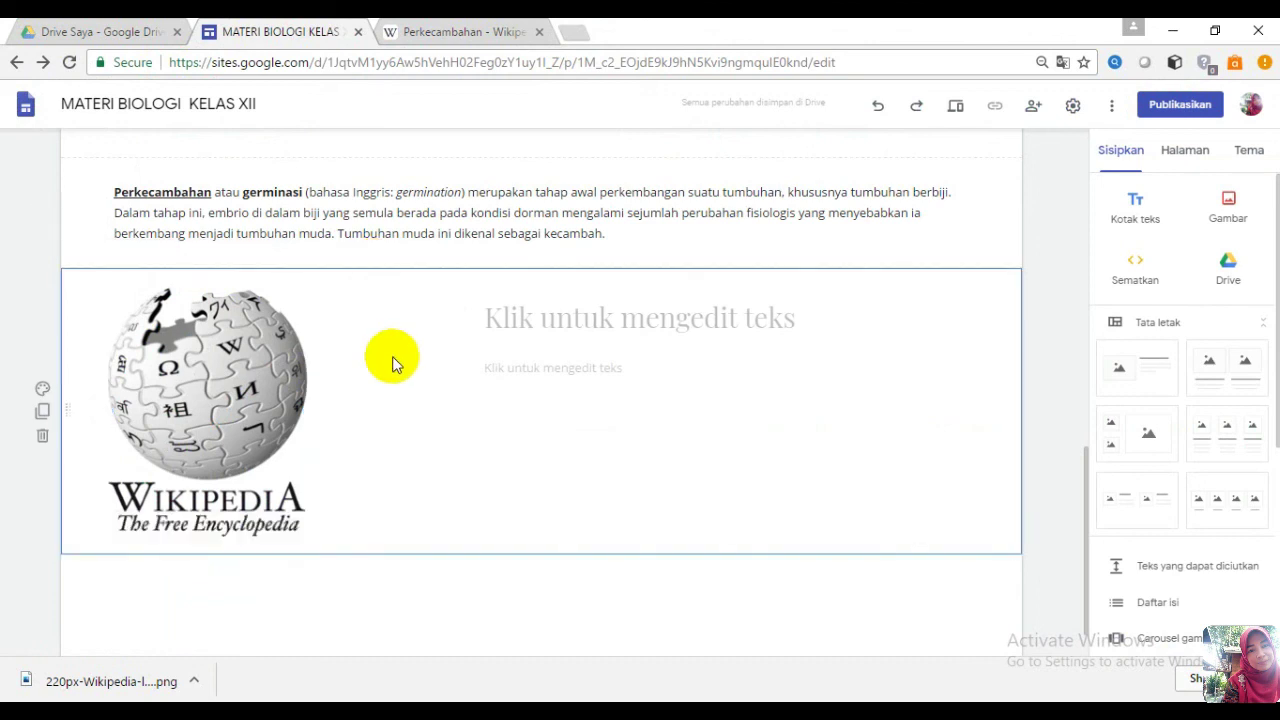
- Copy the opening paragraph of the Wikipedia article and paste it into the body text placeholder beside the Wikipedia logo
click(472, 29)
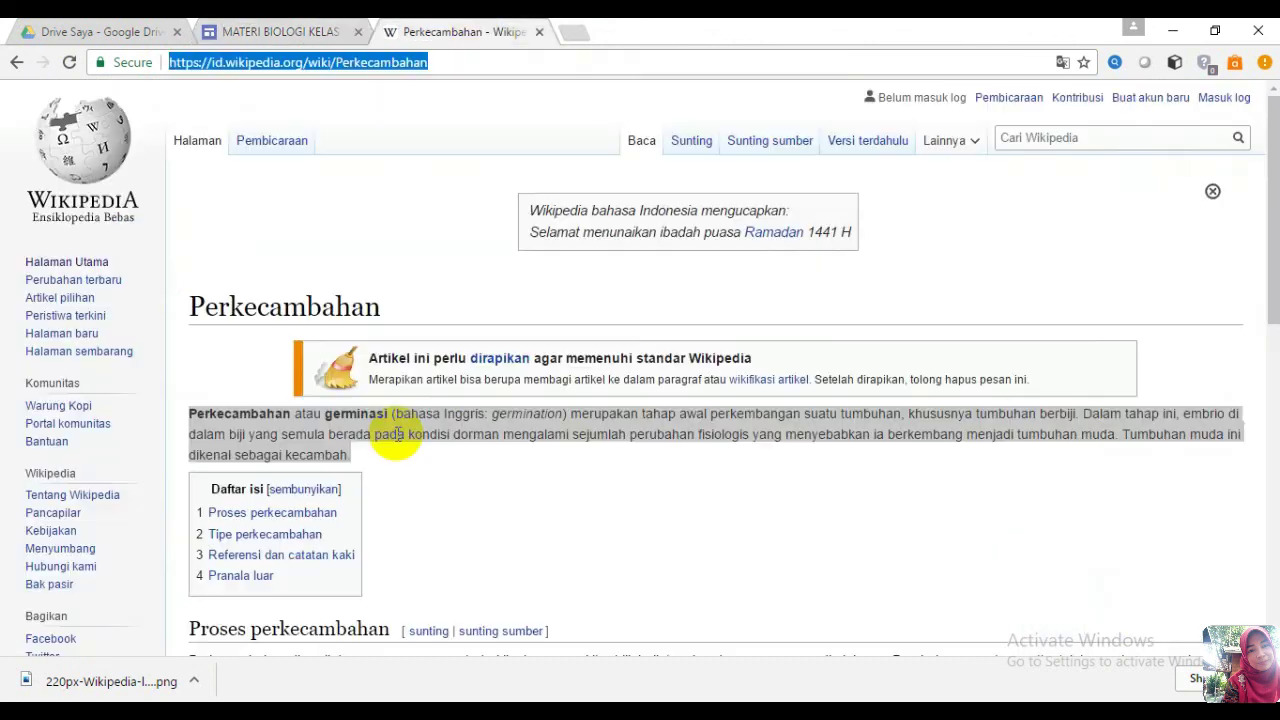
click(514, 528)
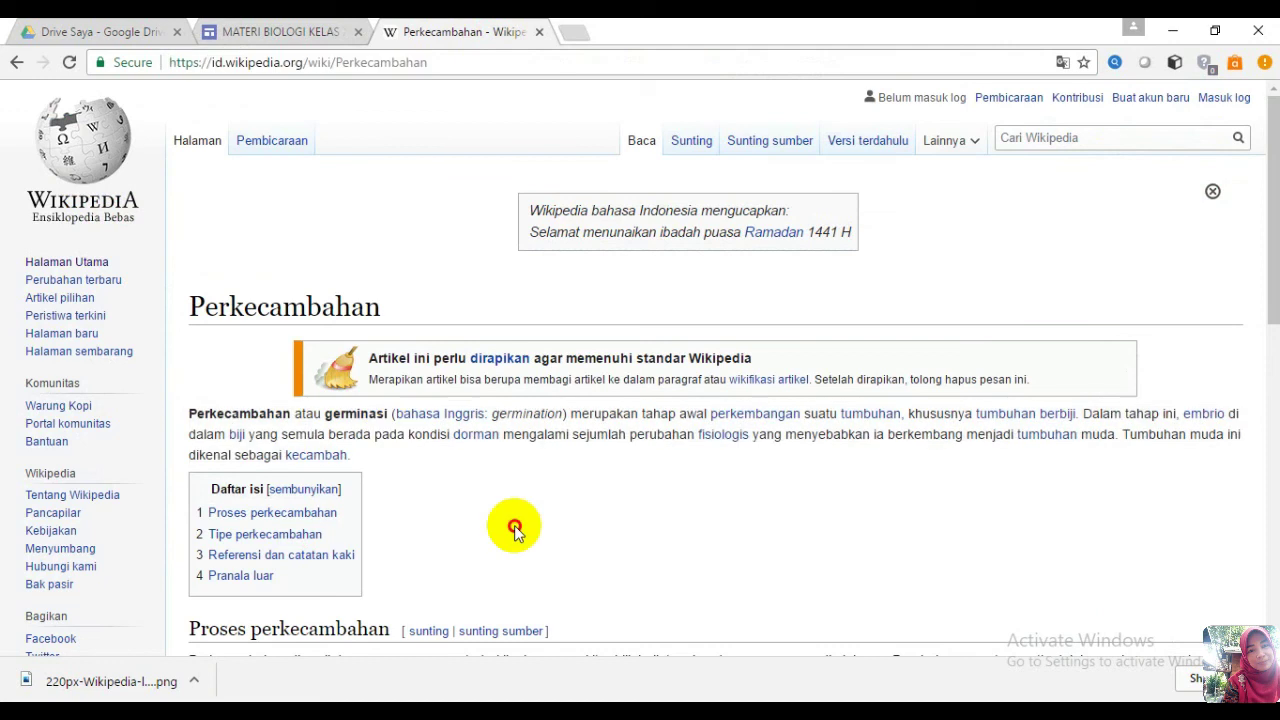
click(187, 413)
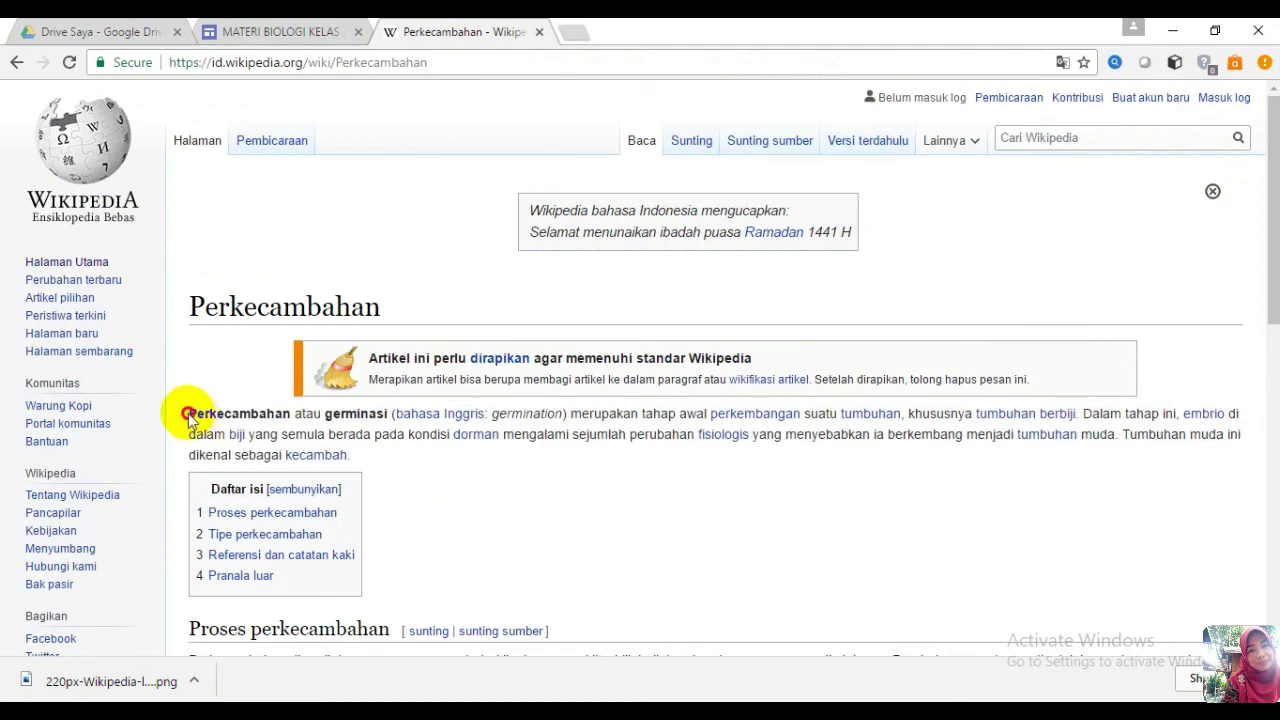
drag(187, 413, 363, 463)
key(ctrl+c)
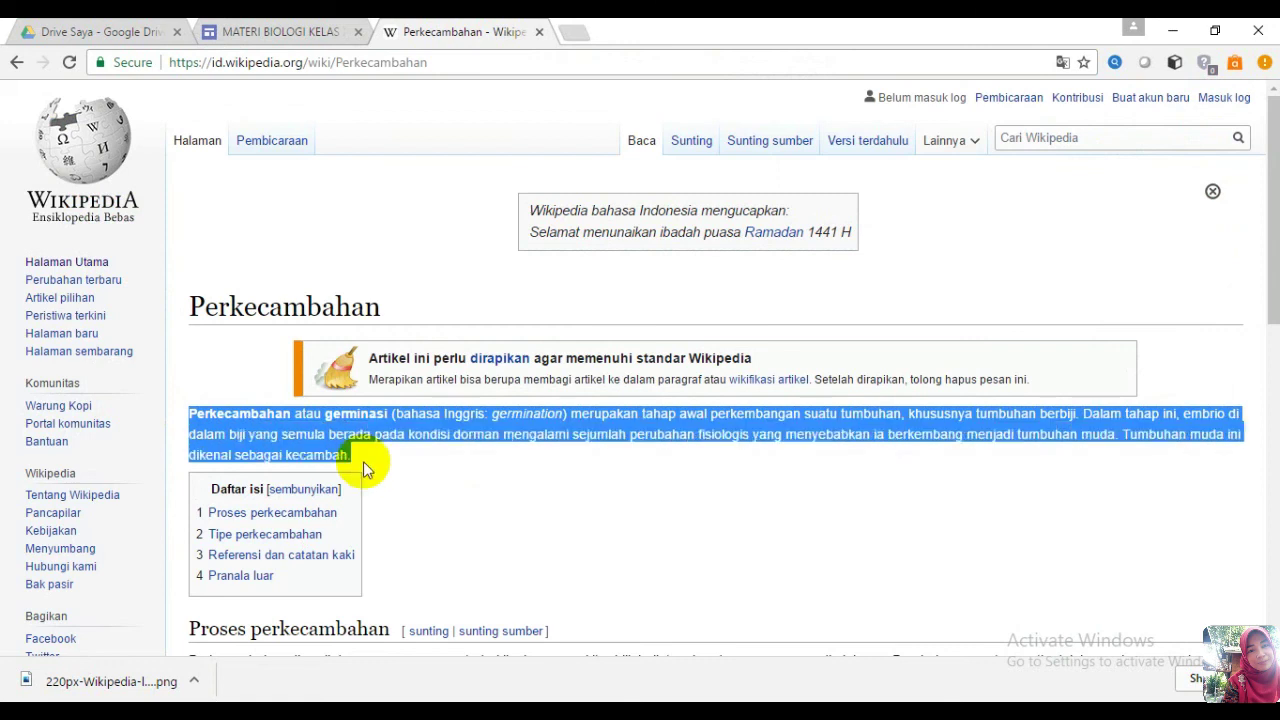
click(240, 31)
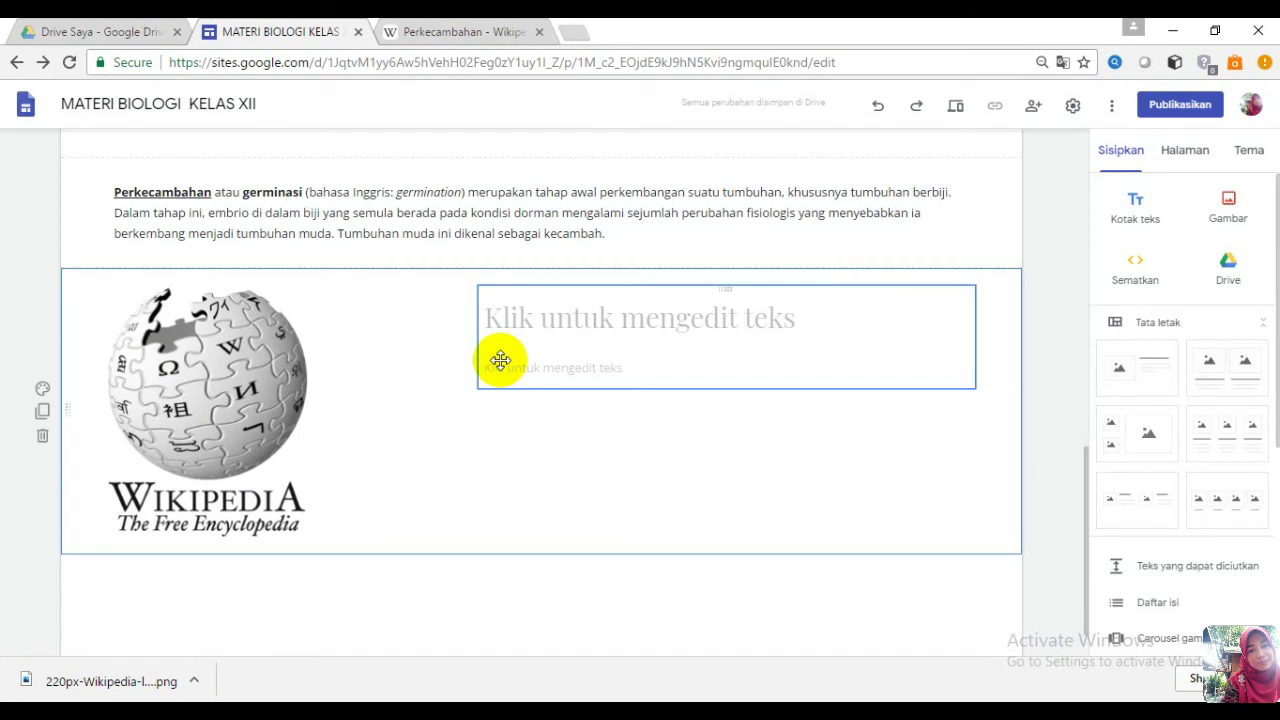
click(502, 366)
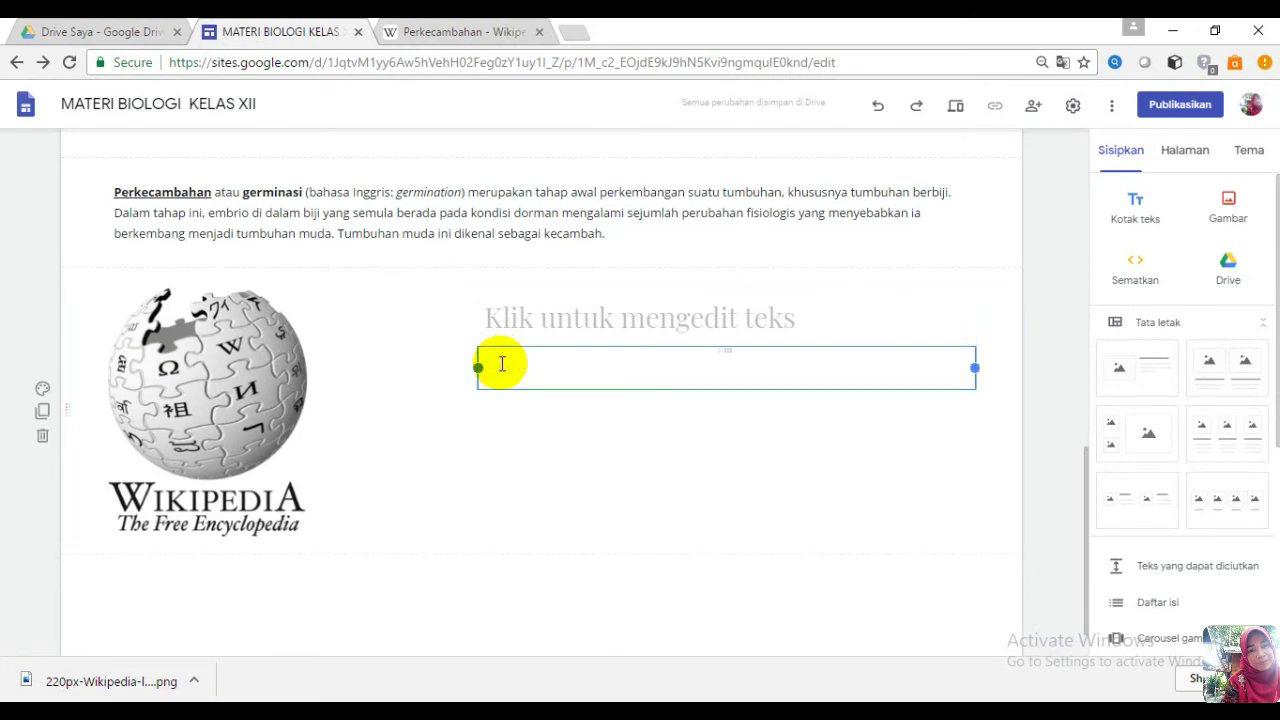
key(ctrl+v)
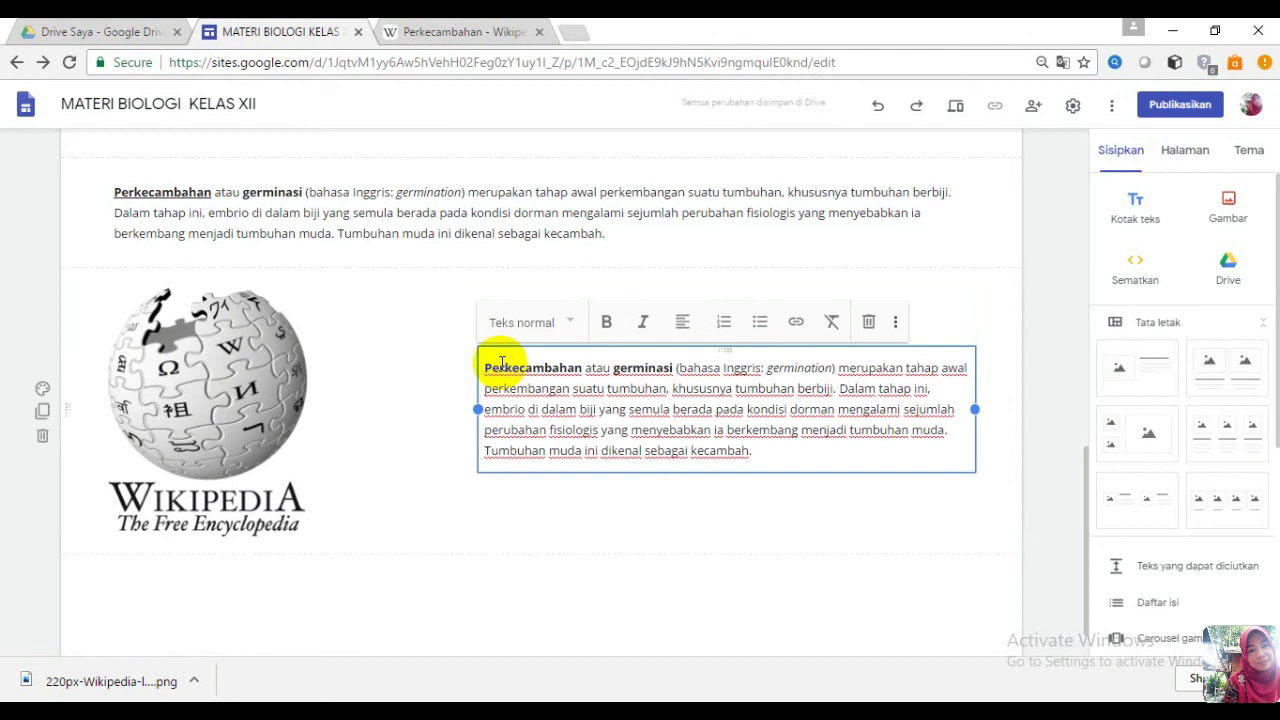
click(804, 534)
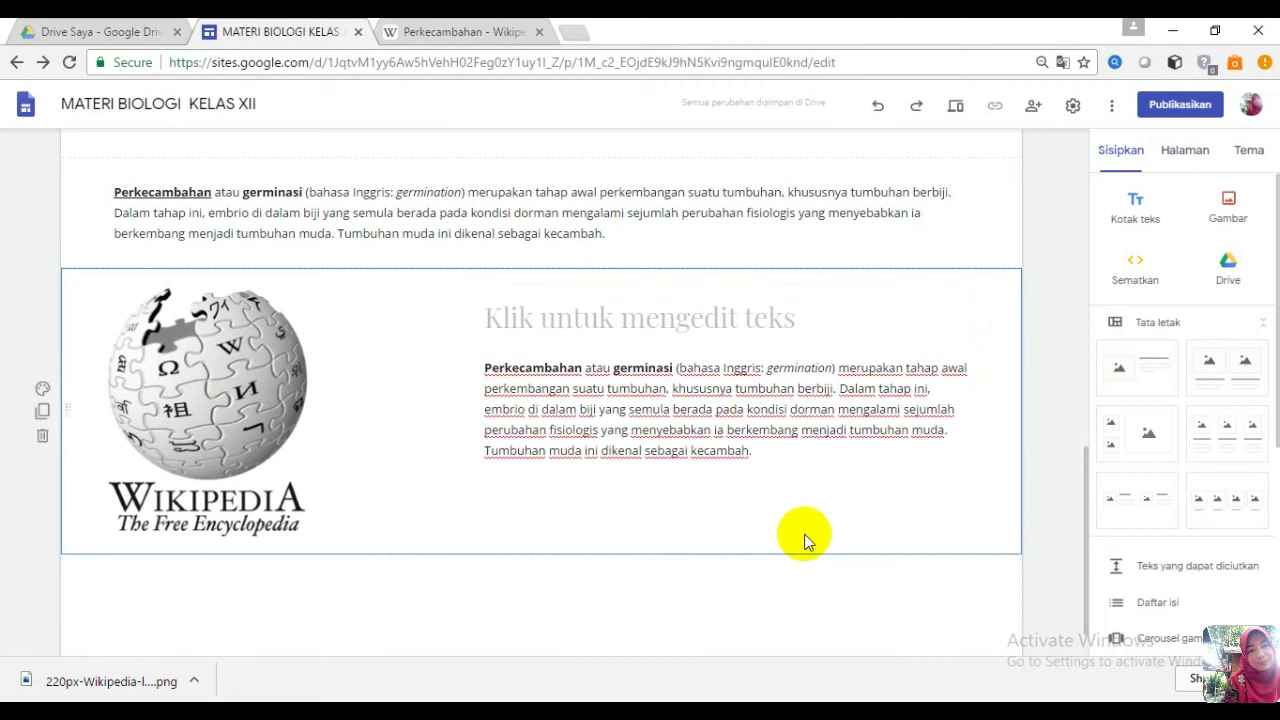
- Enter the title "B. PERKECAMBAHAN" above the paragraph beside the Wikipedia logo and give it a smaller heading style
click(497, 319)
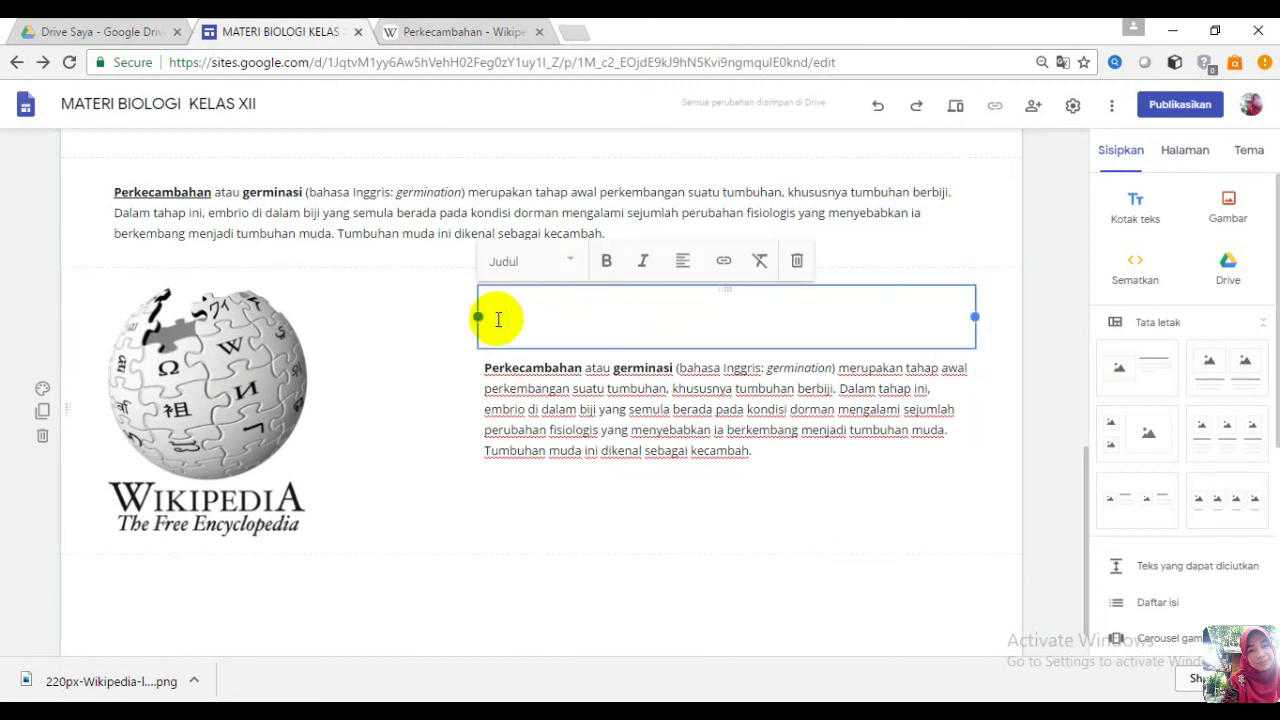
text(B. PERKECAMBAHAN)
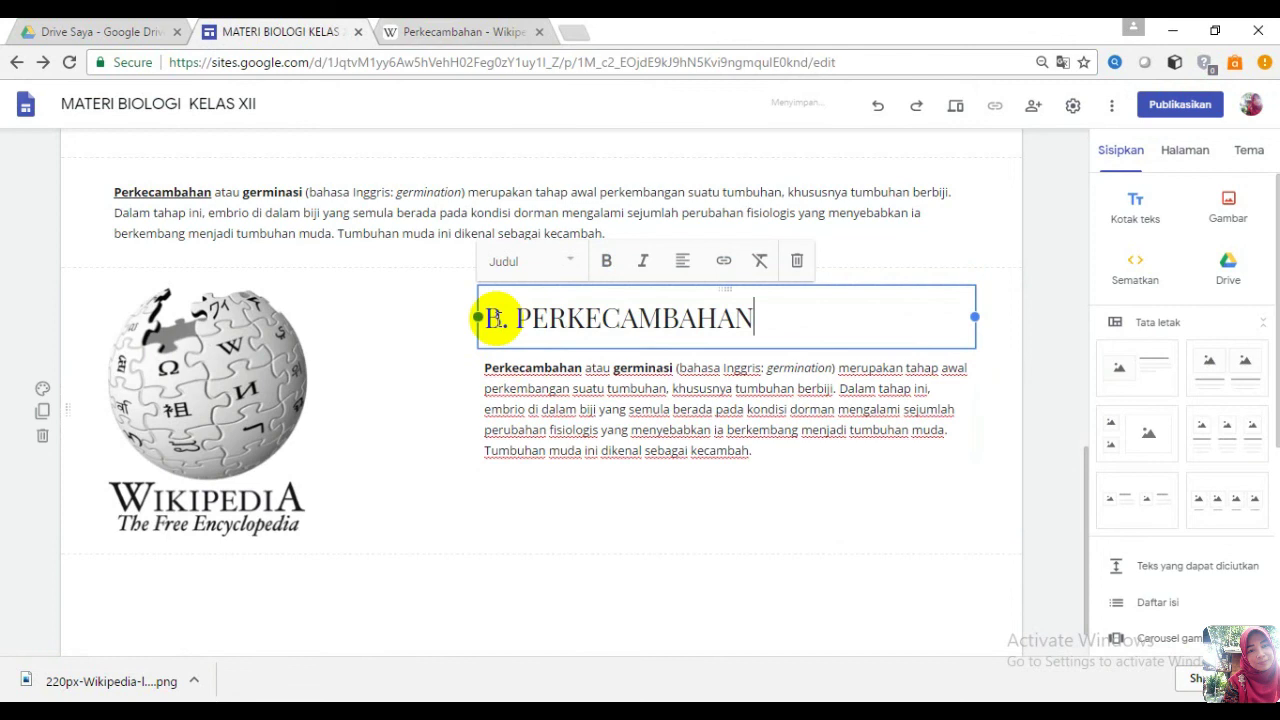
click(571, 268)
click(523, 361)
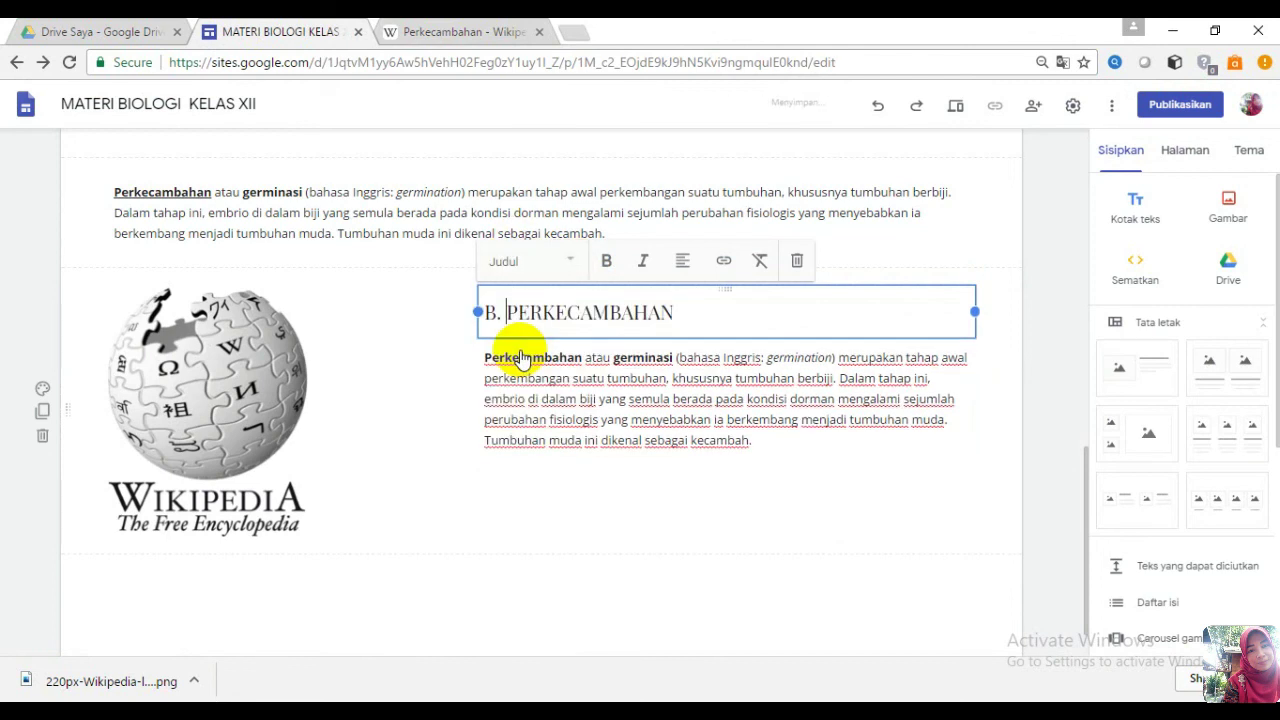
- Preview the BAGIAN 2 page down to the Wikipedia logo, test the logo's link, and return to editing
click(955, 108)
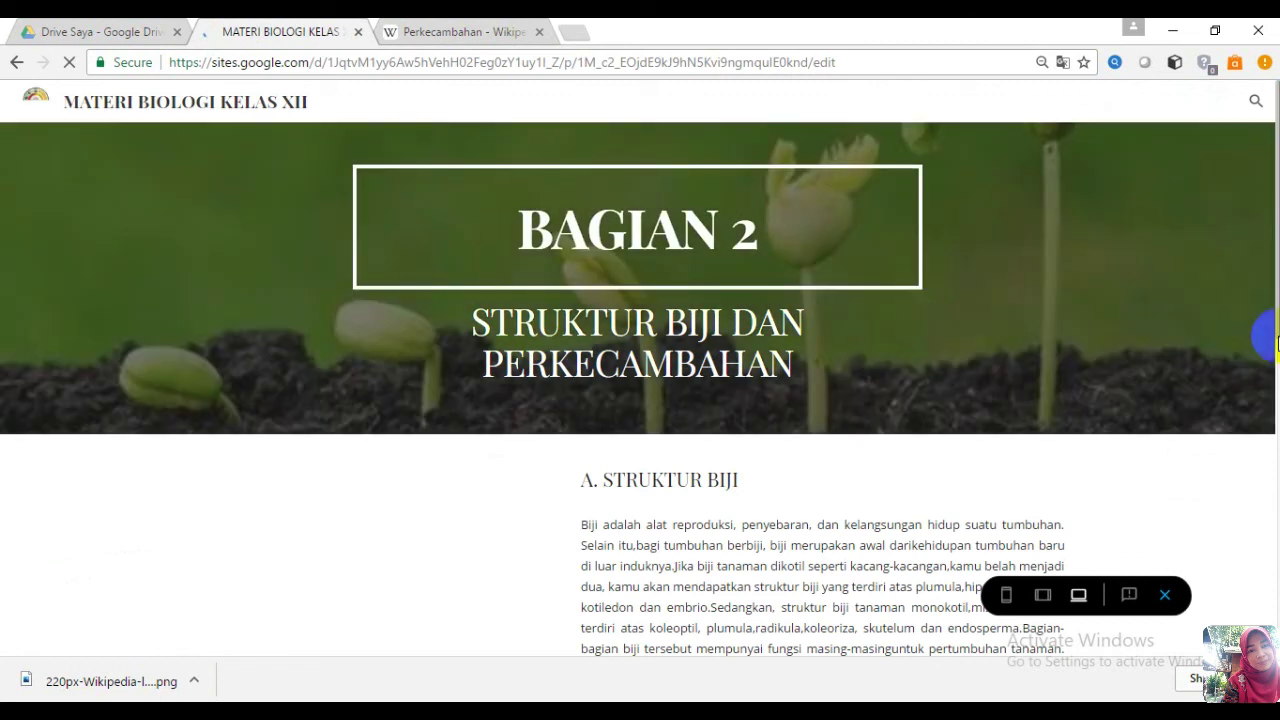
click(1275, 340)
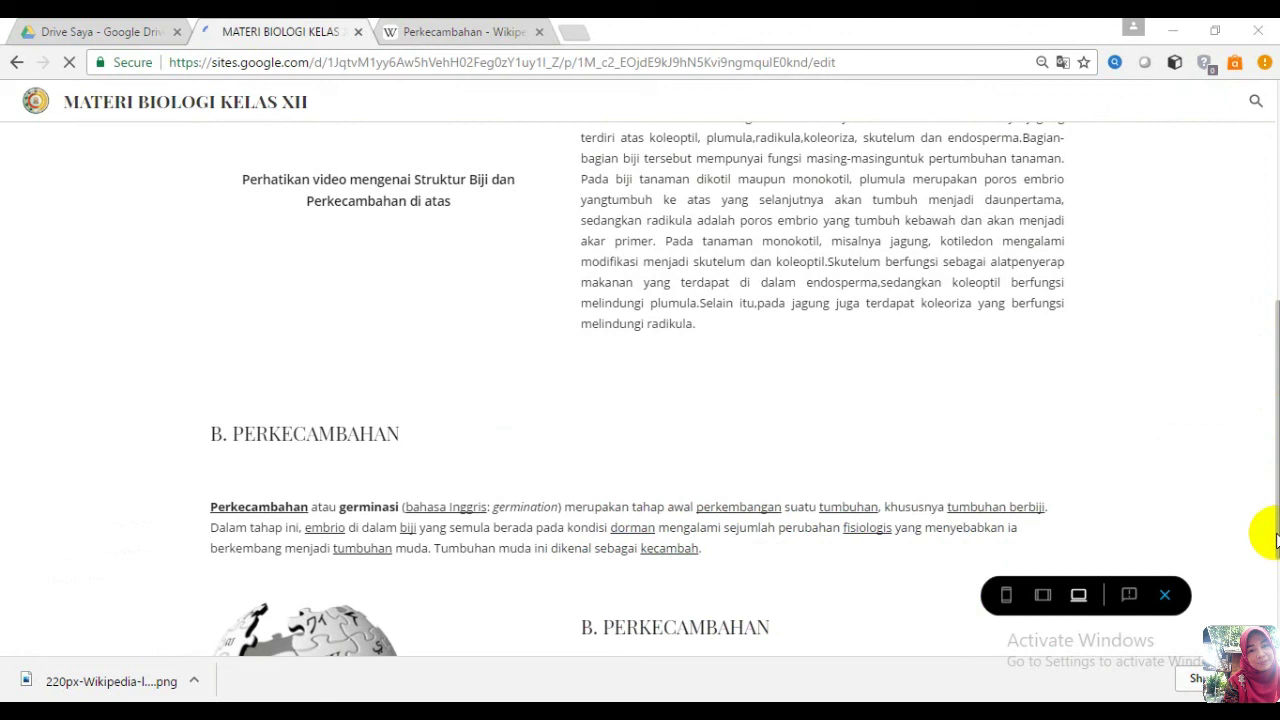
click(1276, 576)
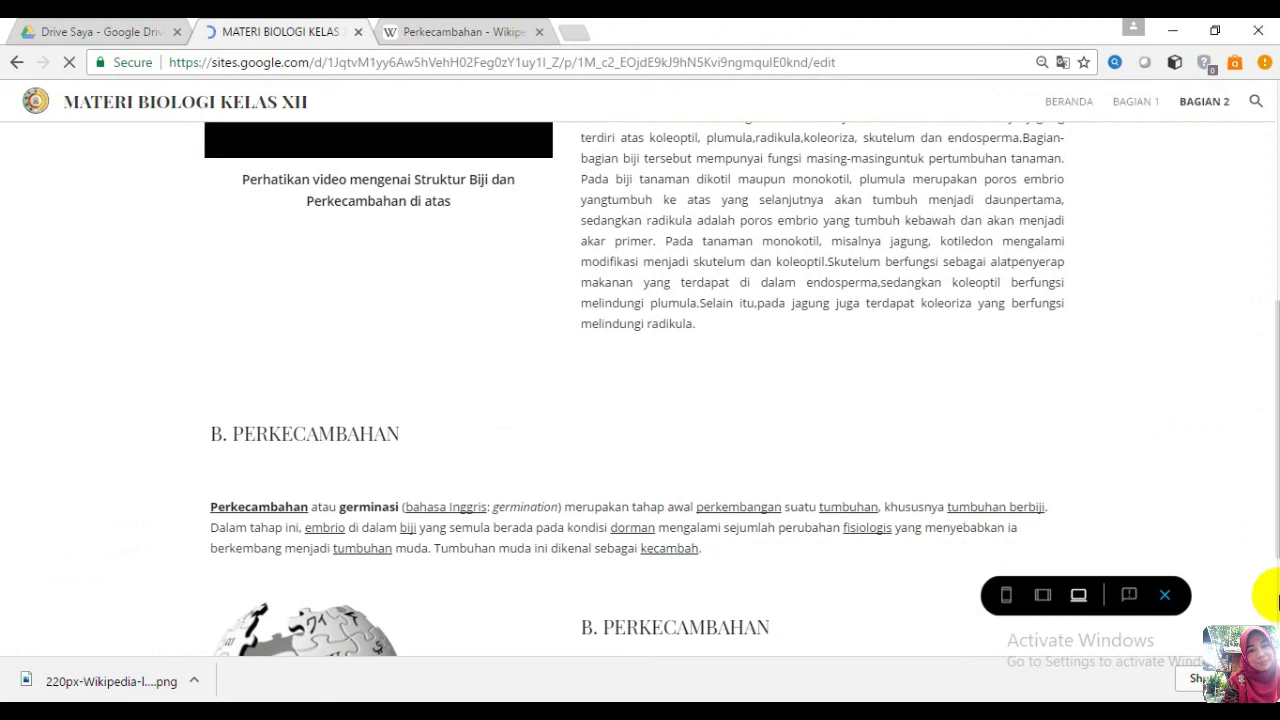
scroll(1275, 505, down, 2)
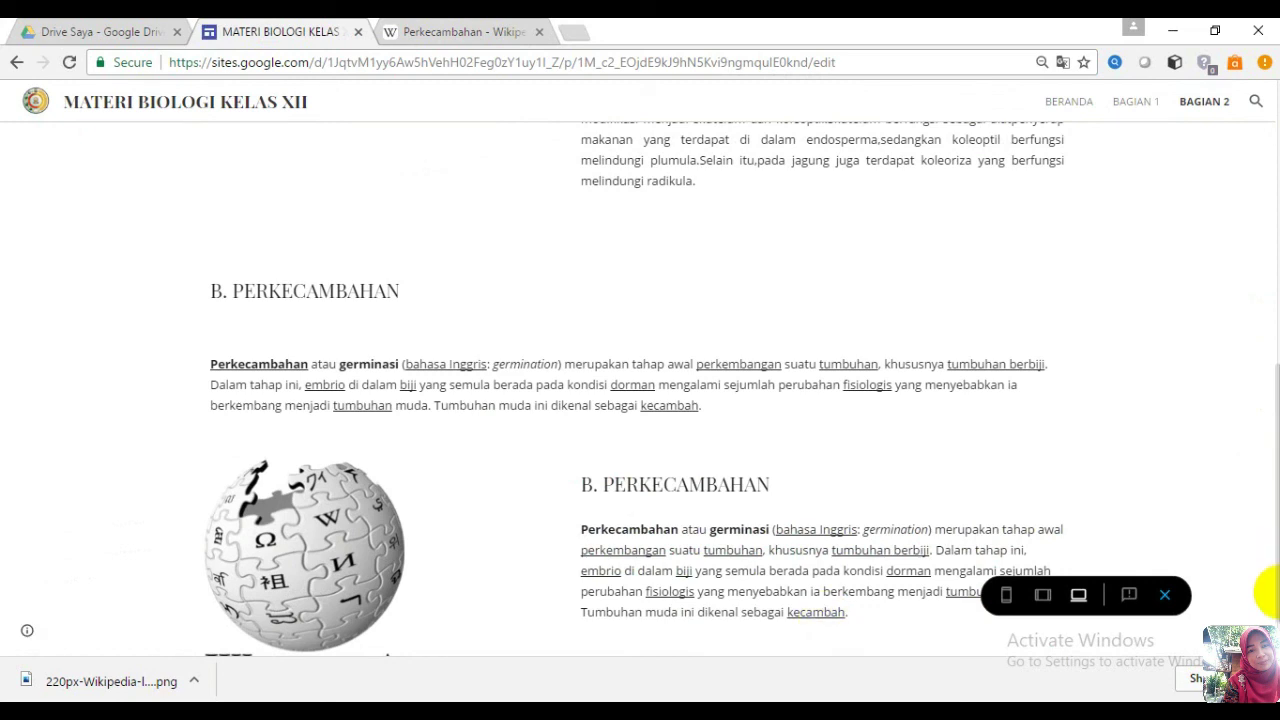
scroll(1270, 585, down, 1)
scroll(481, 585, down, 1)
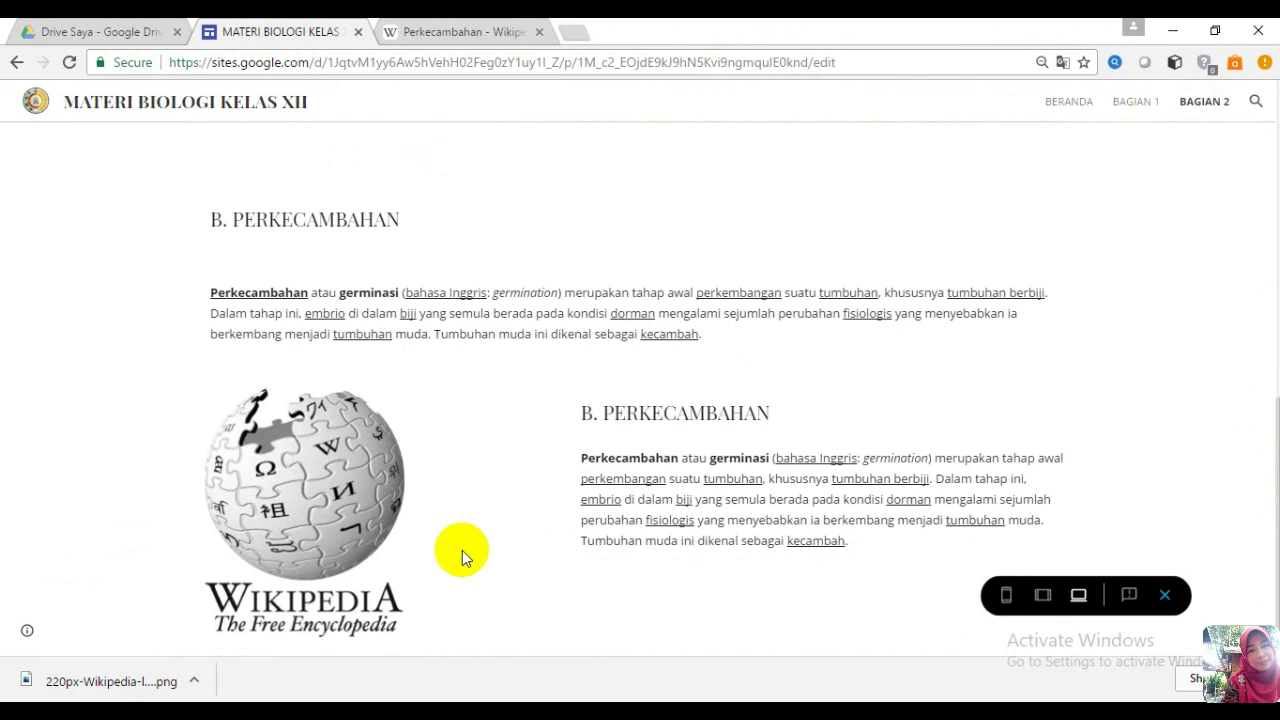
click(342, 556)
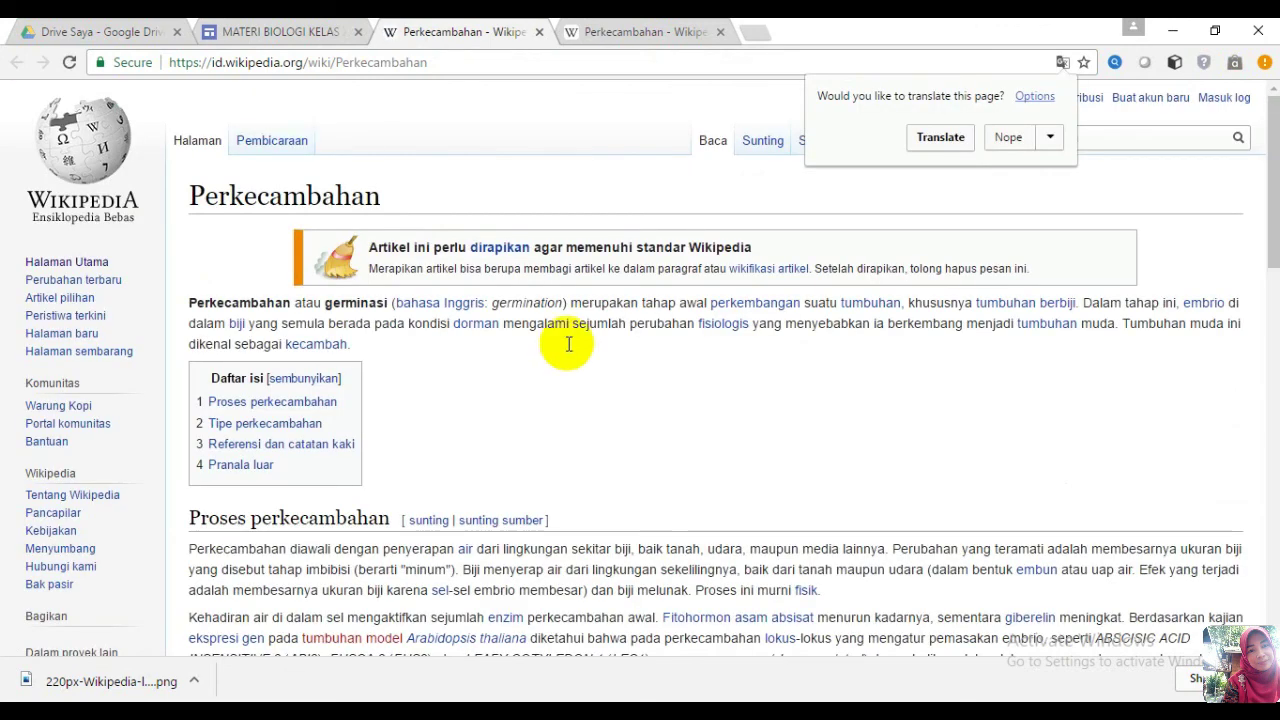
click(268, 40)
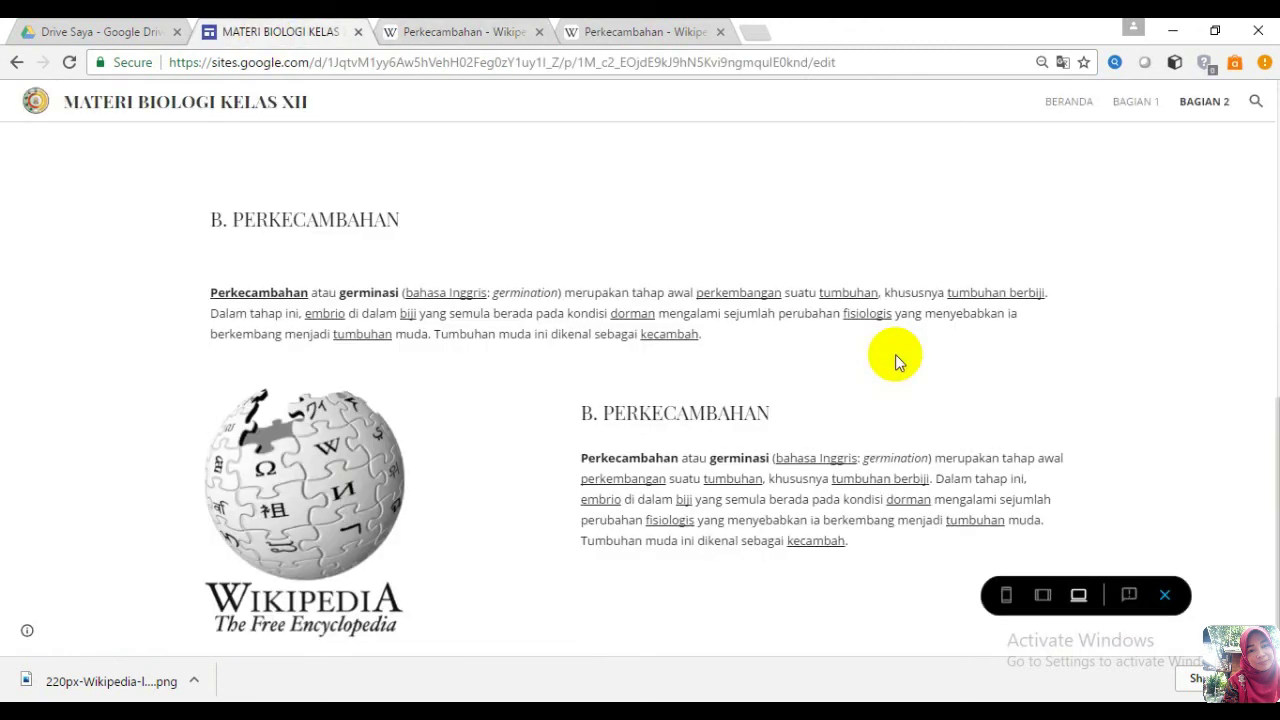
click(1163, 598)
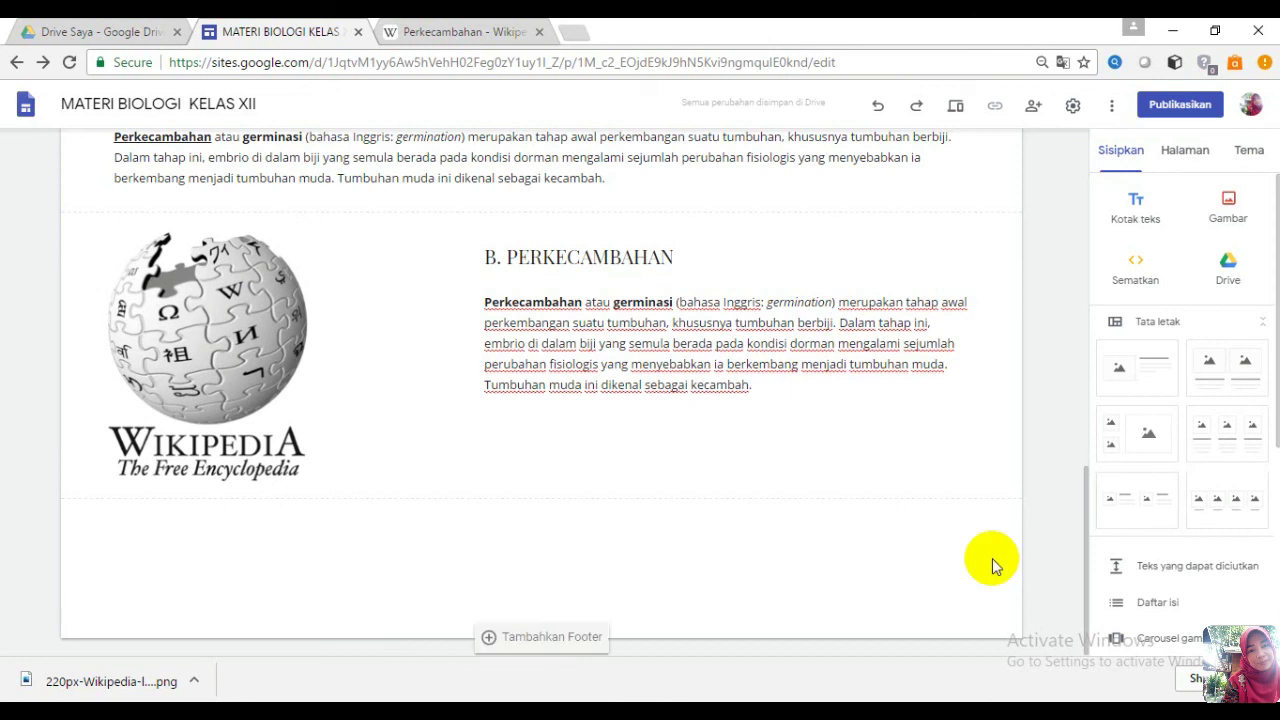
click(1135, 266)
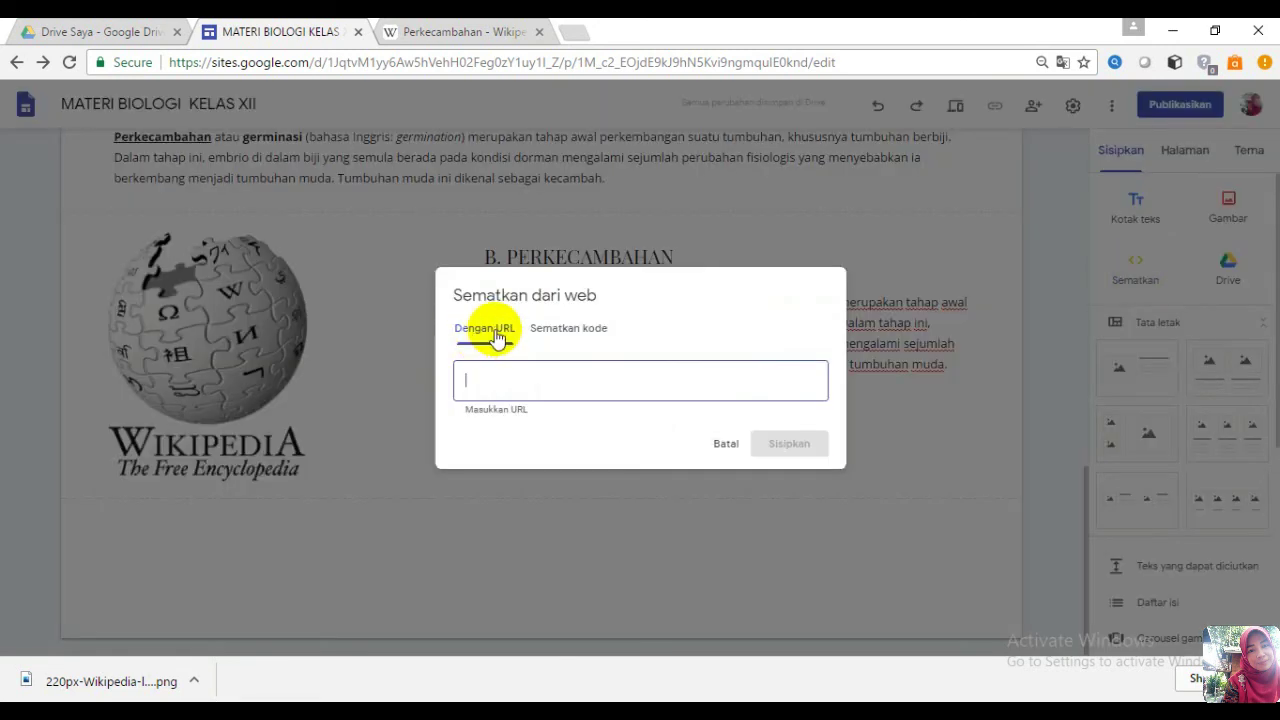
click(498, 377)
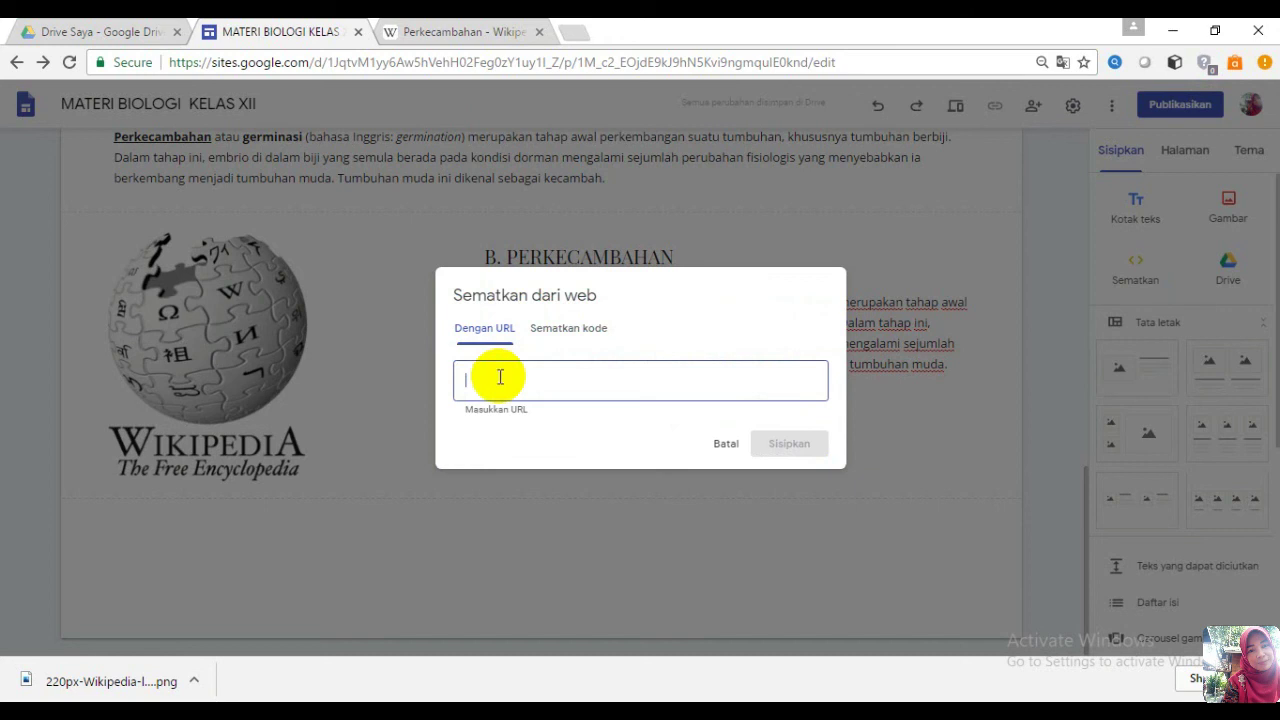
text(https://id.wikipedia.org/wiki/Perkecambahan)
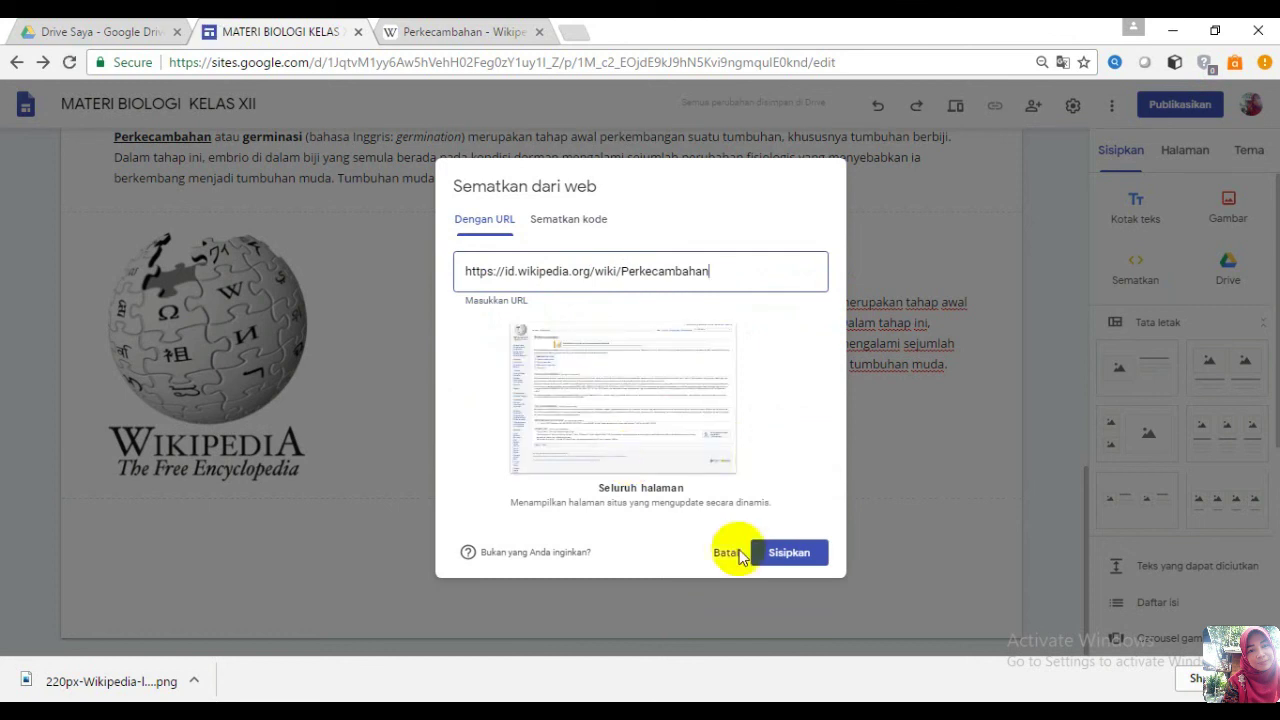
click(788, 554)
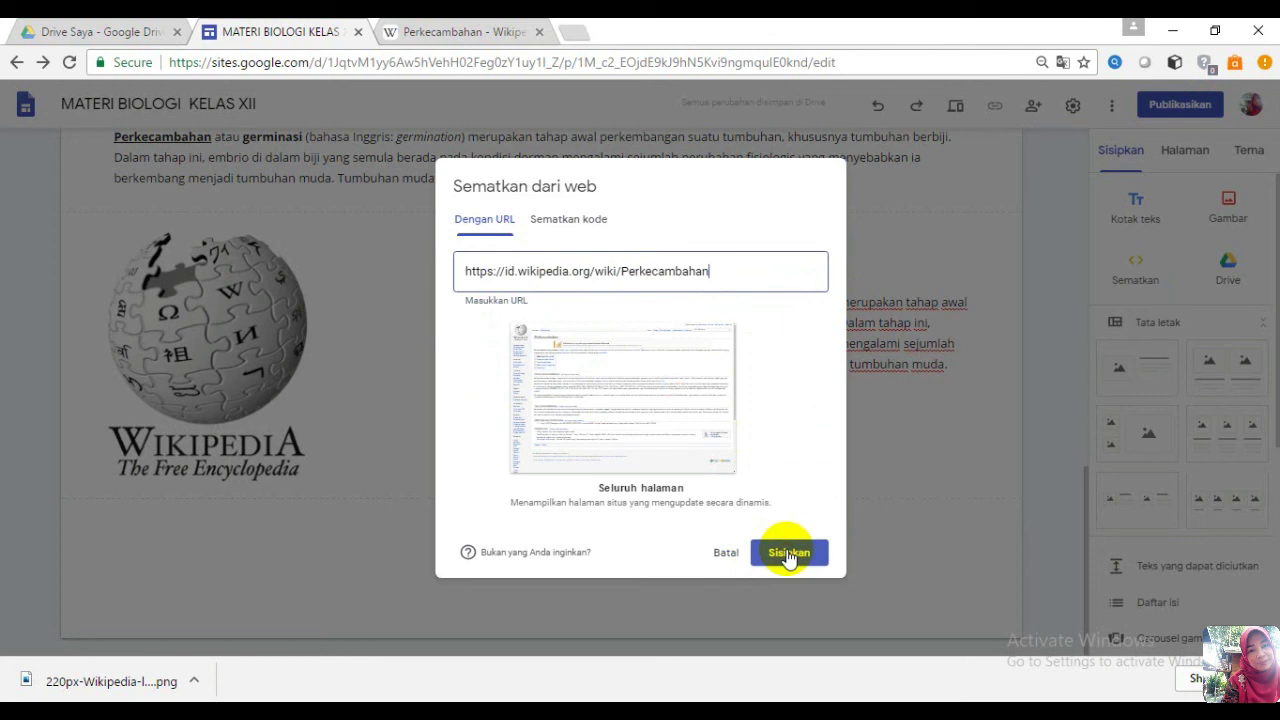
click(788, 554)
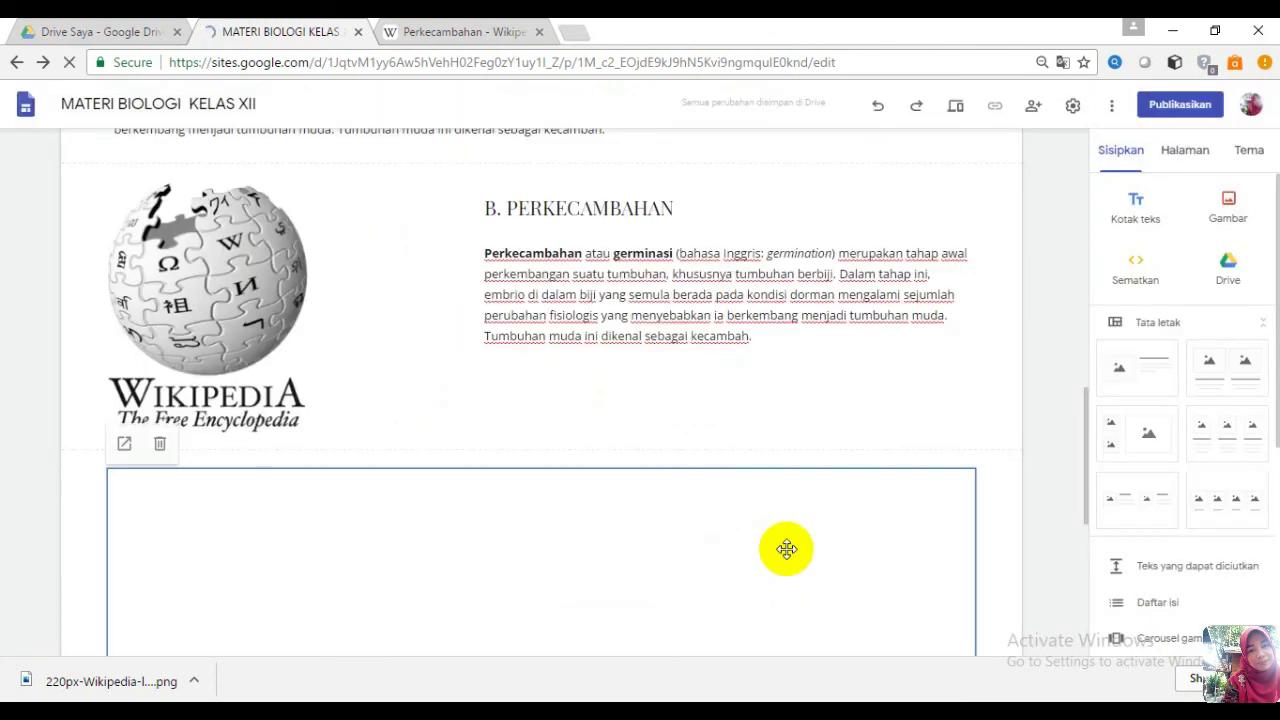
click(1087, 512)
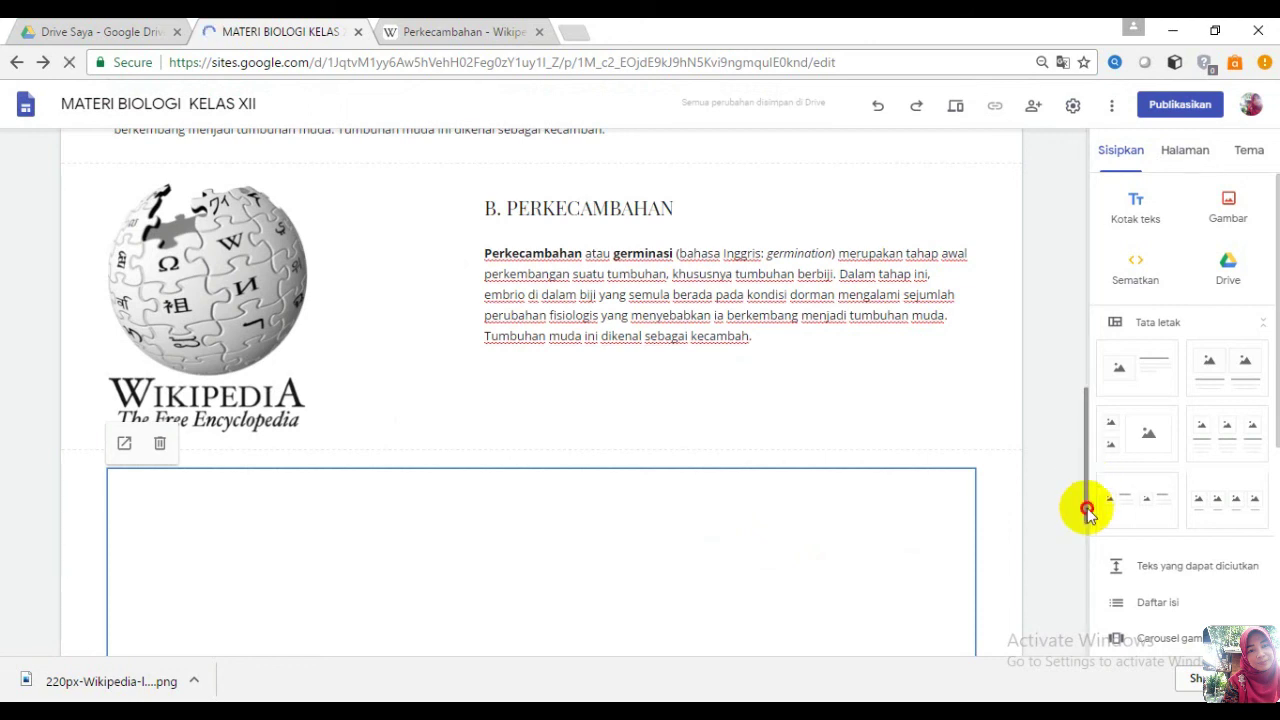
drag(1087, 512, 1061, 583)
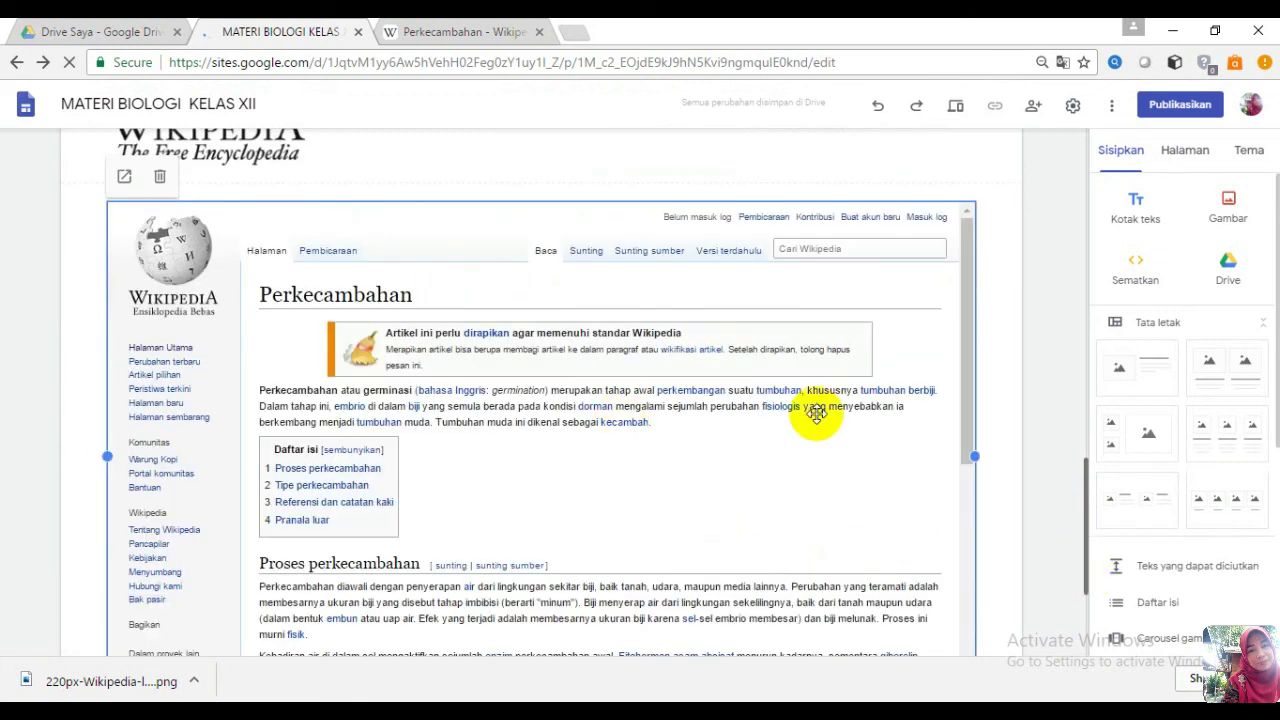
scroll(800, 410, down, 1)
scroll(860, 400, down, 1)
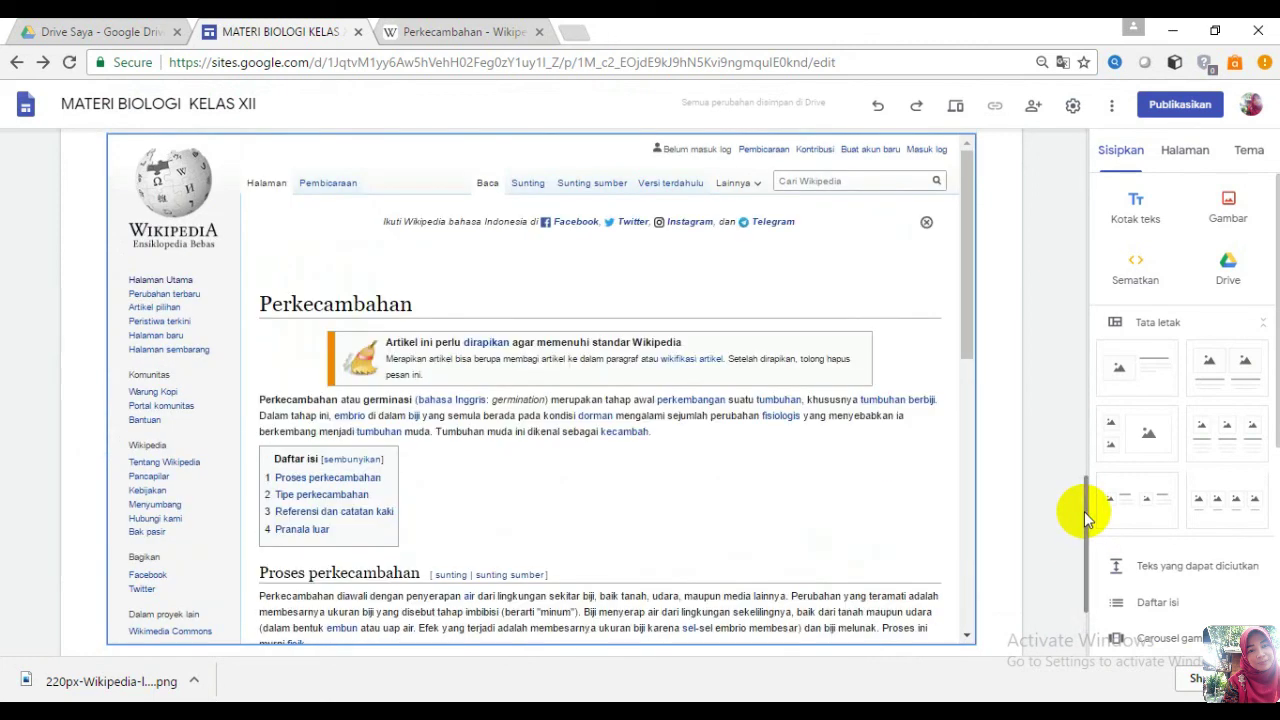
drag(1084, 511, 1065, 252)
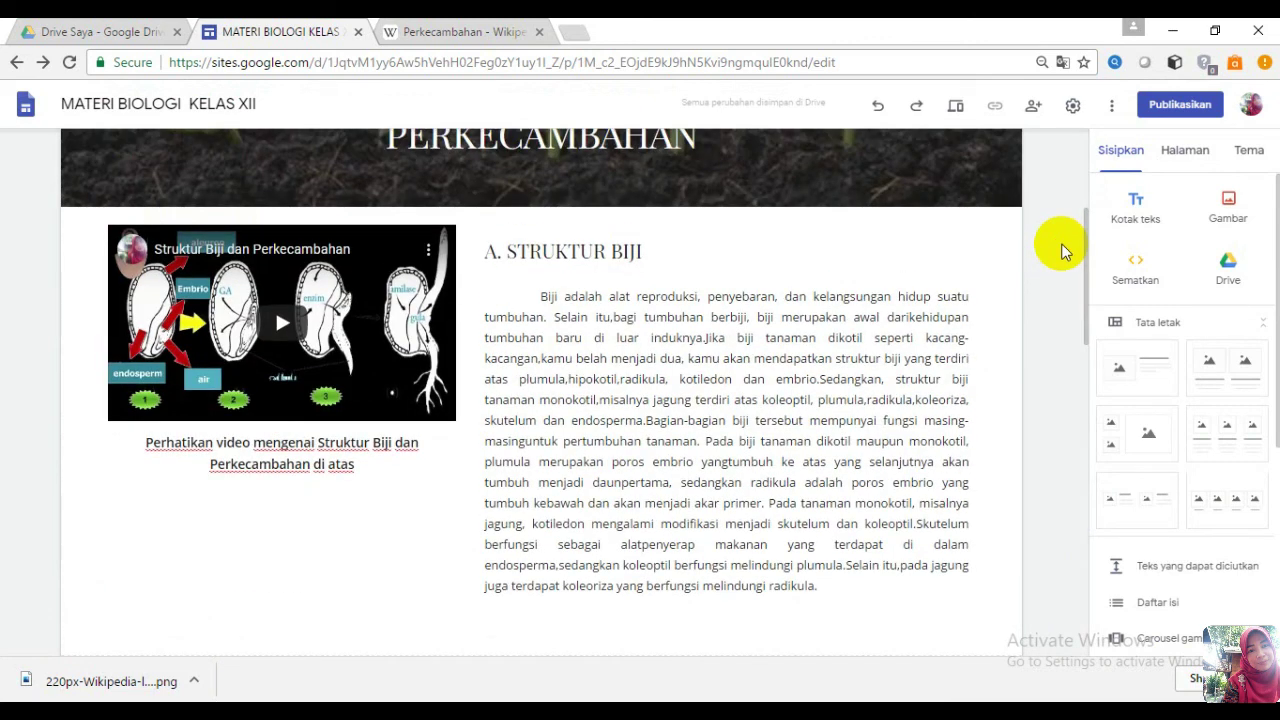